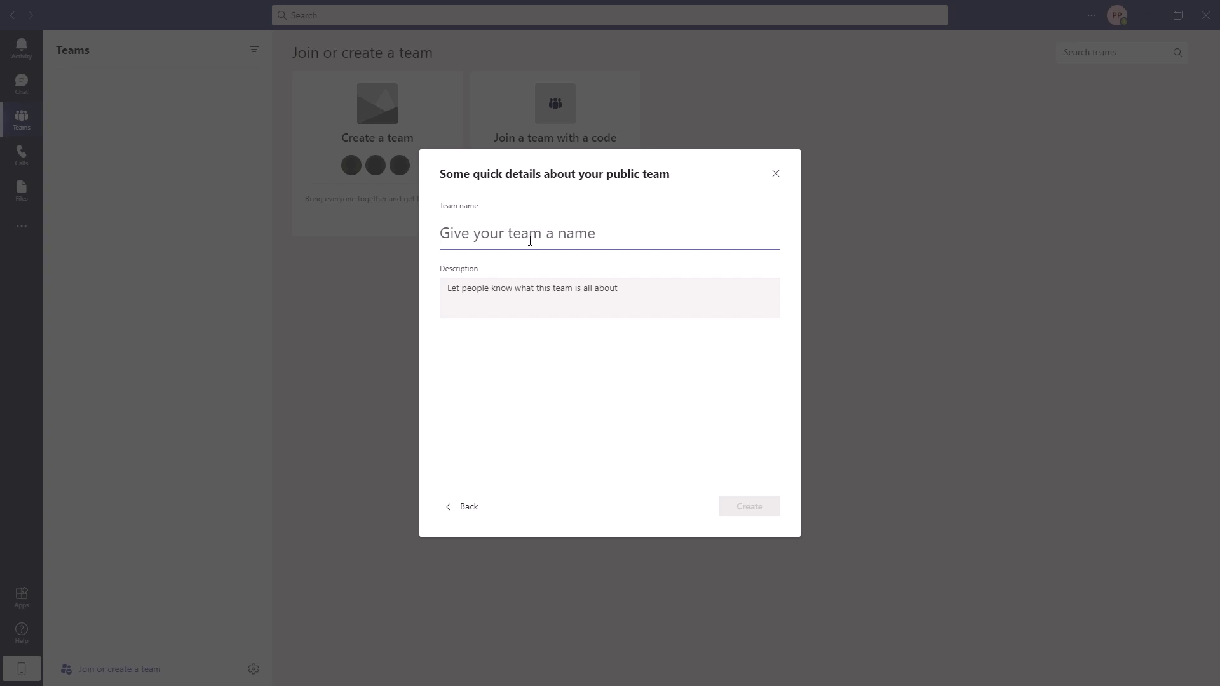
Name the new public team "Power Platform Team" and create it without a description
type("Power Plato")
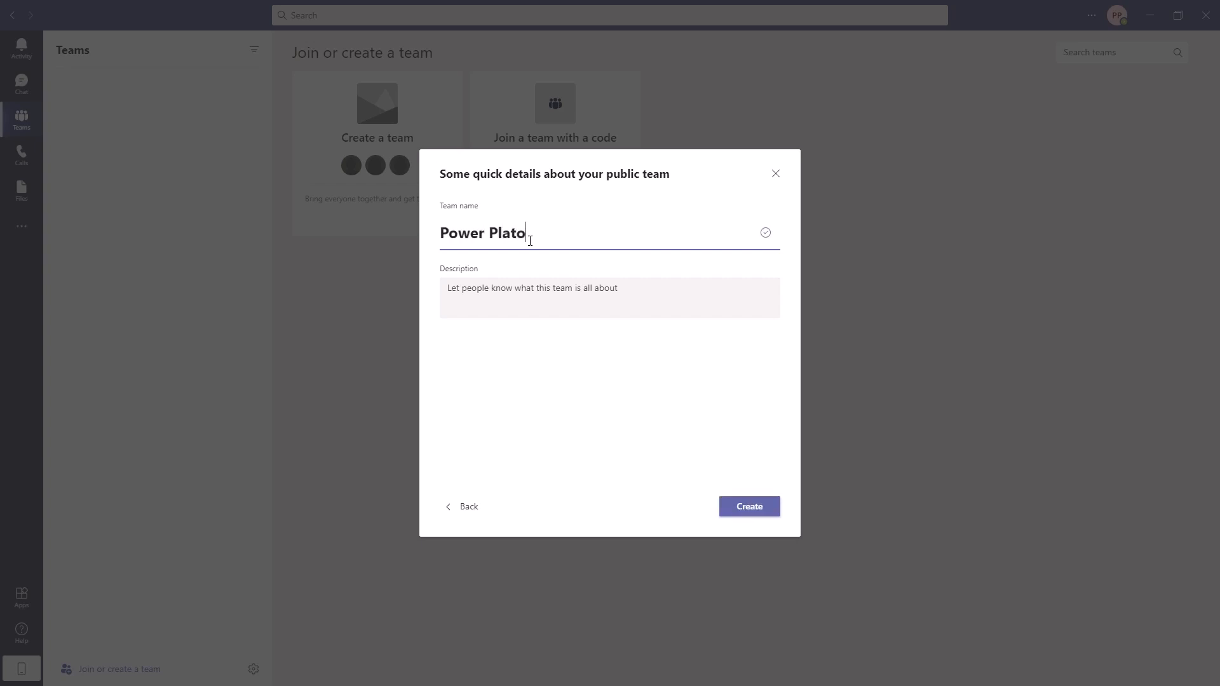
key("BackSpace")
type("form Team")
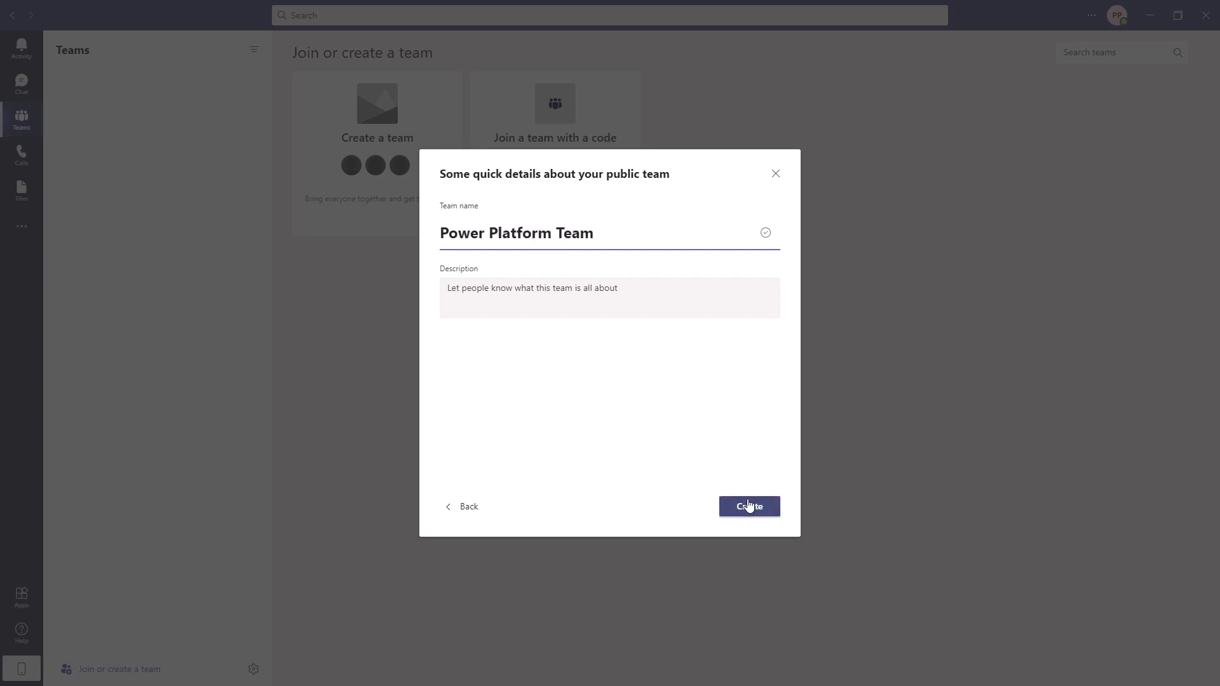
left_click(749, 506)
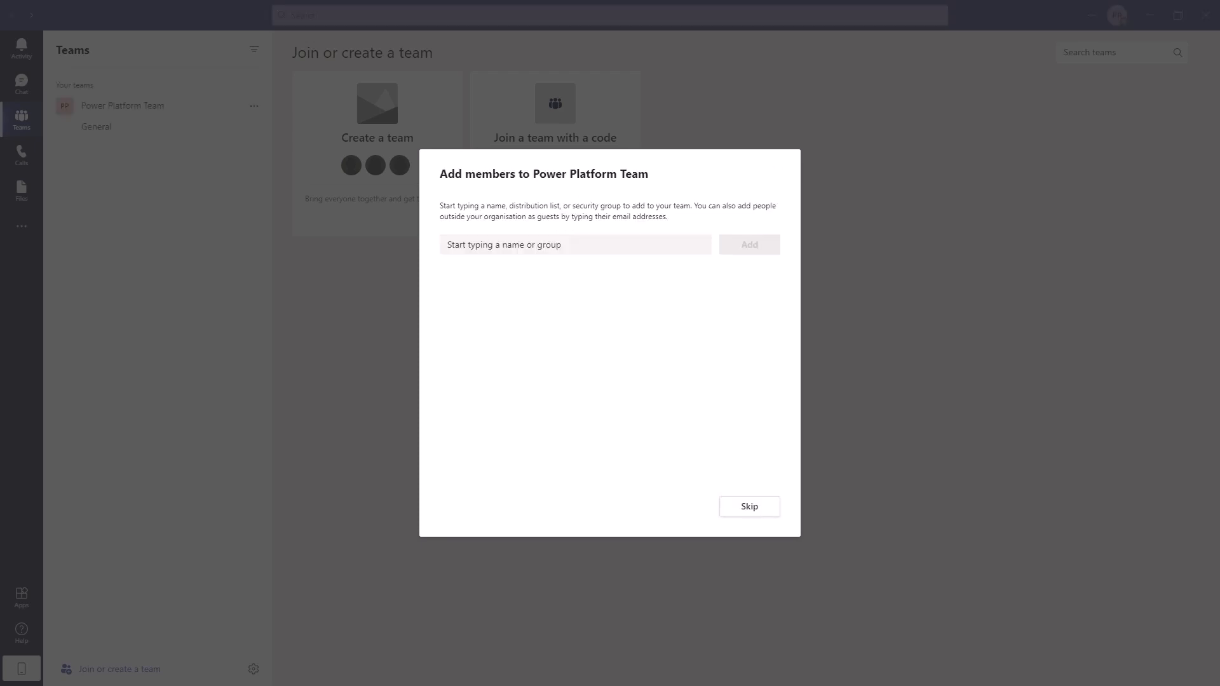
Search for "microsoft" among people and groups, add the matching person to the team as a member, and finish adding members
left_click(559, 248)
type("mi")
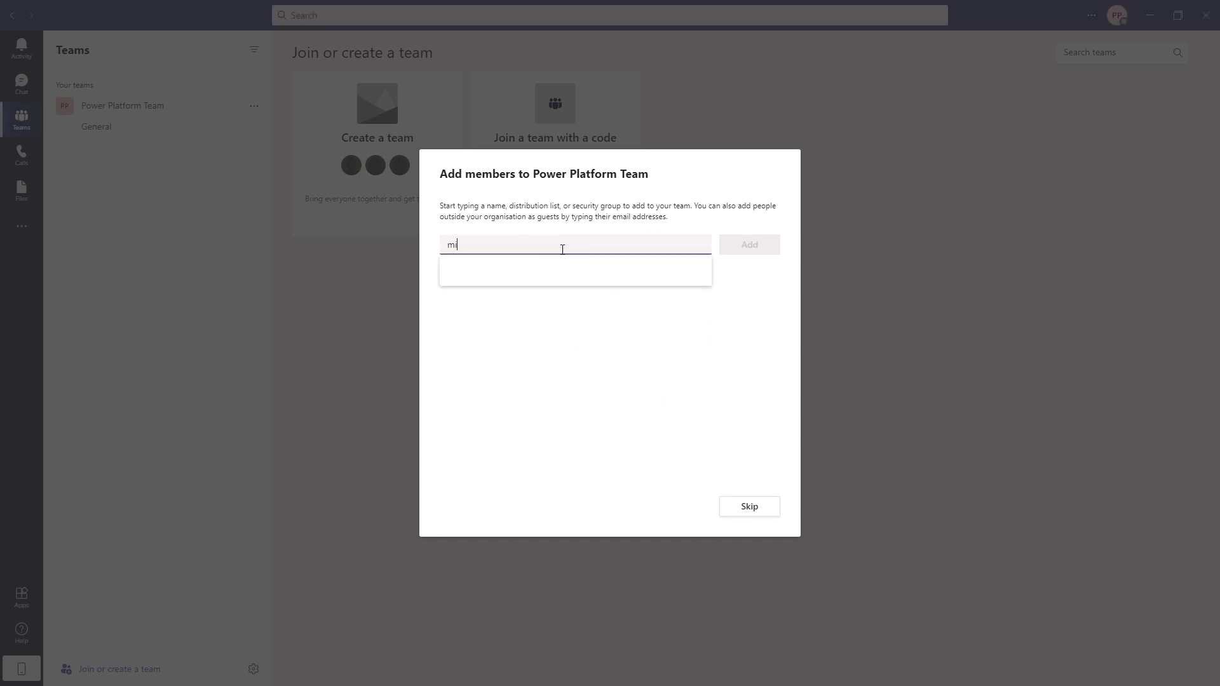
type("crosoft")
left_click(526, 283)
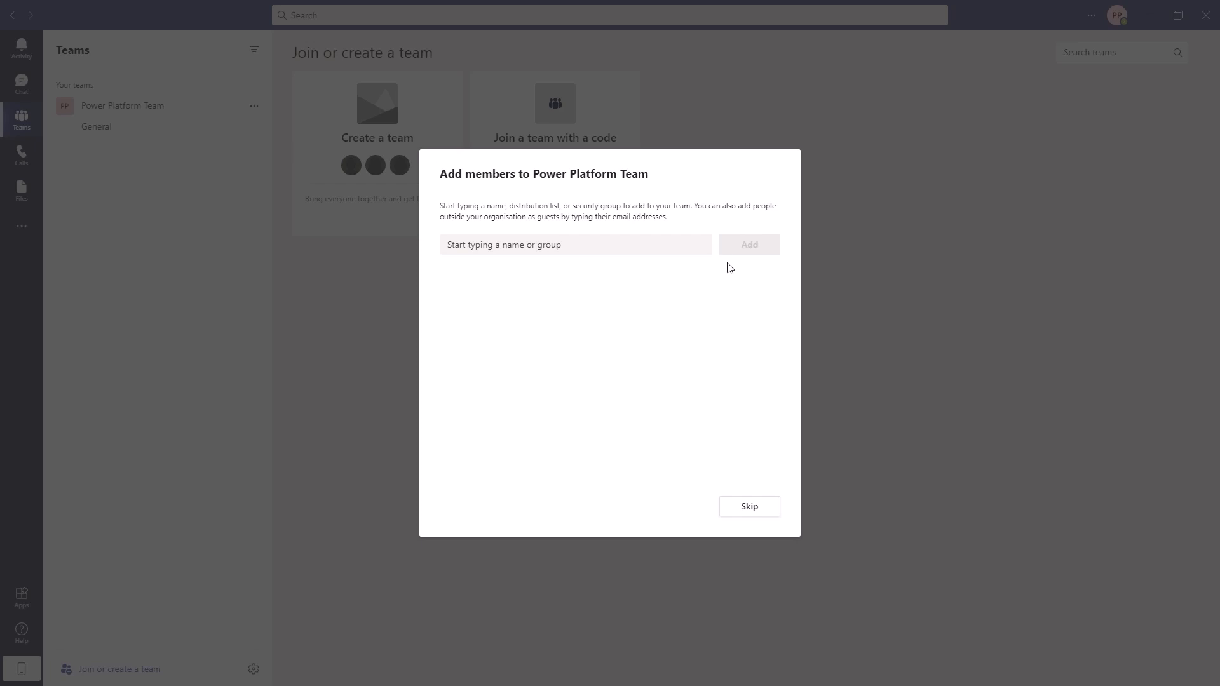
left_click(750, 249)
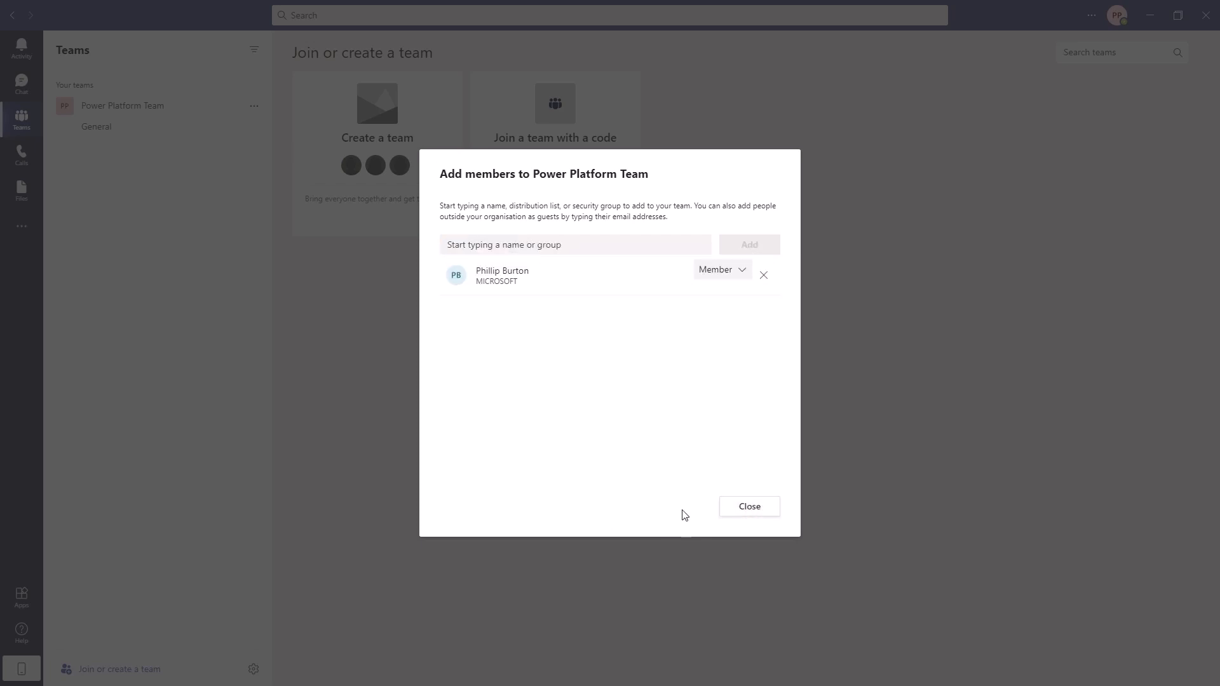
left_click(744, 510)
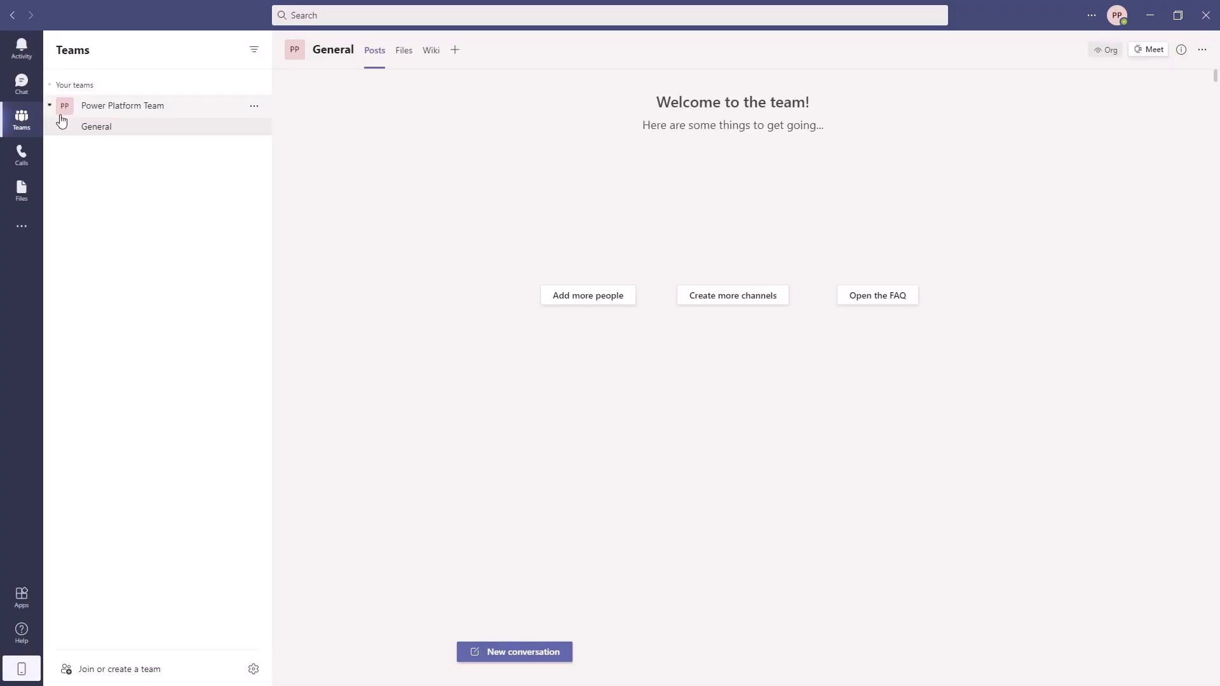
Open Power Apps inside Teams and create a new app in the Power Platform Team
left_click(25, 232)
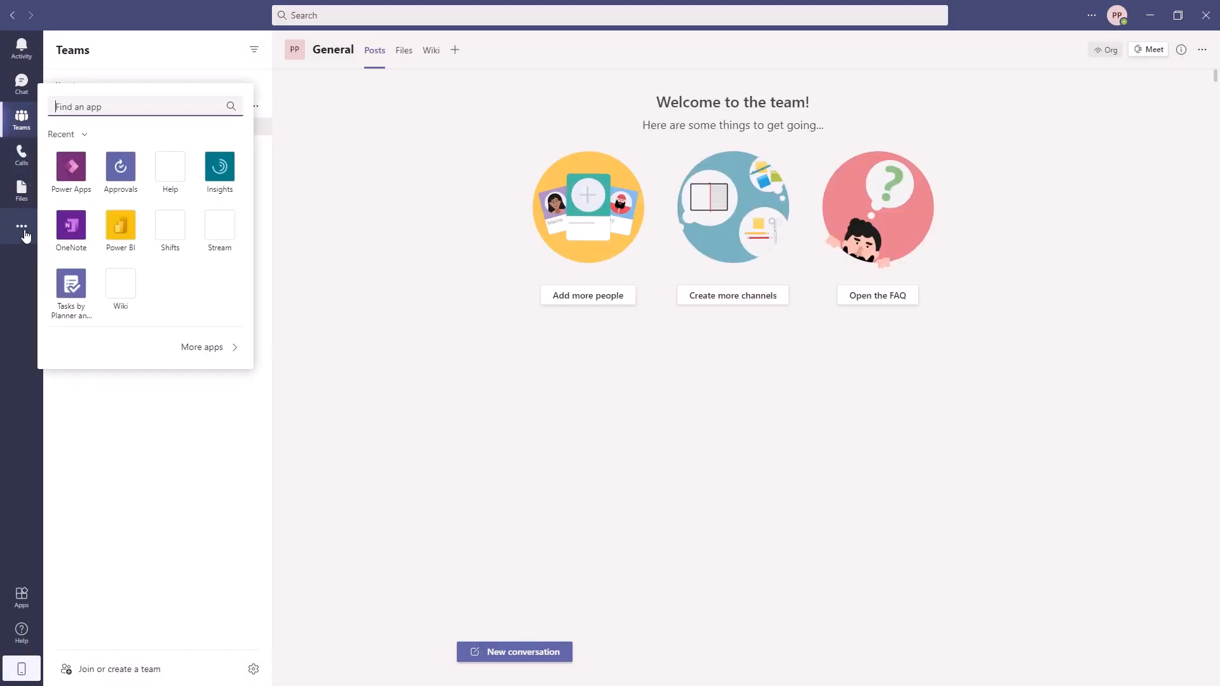
left_click(75, 175)
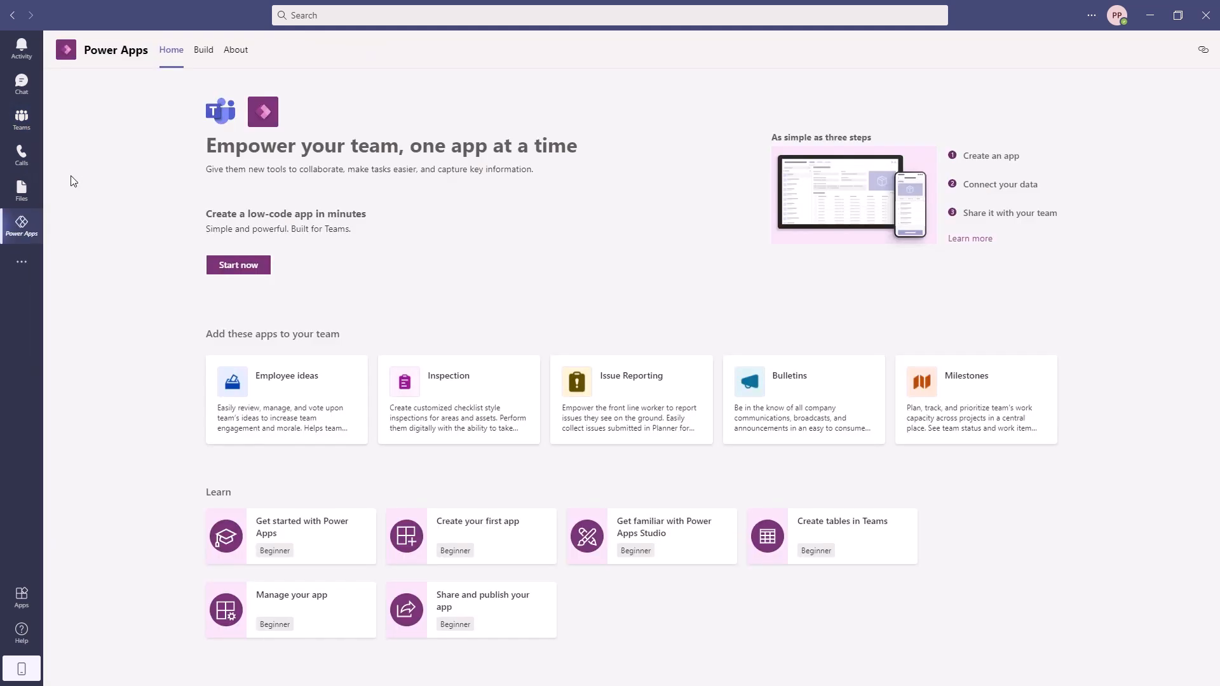
left_click(252, 270)
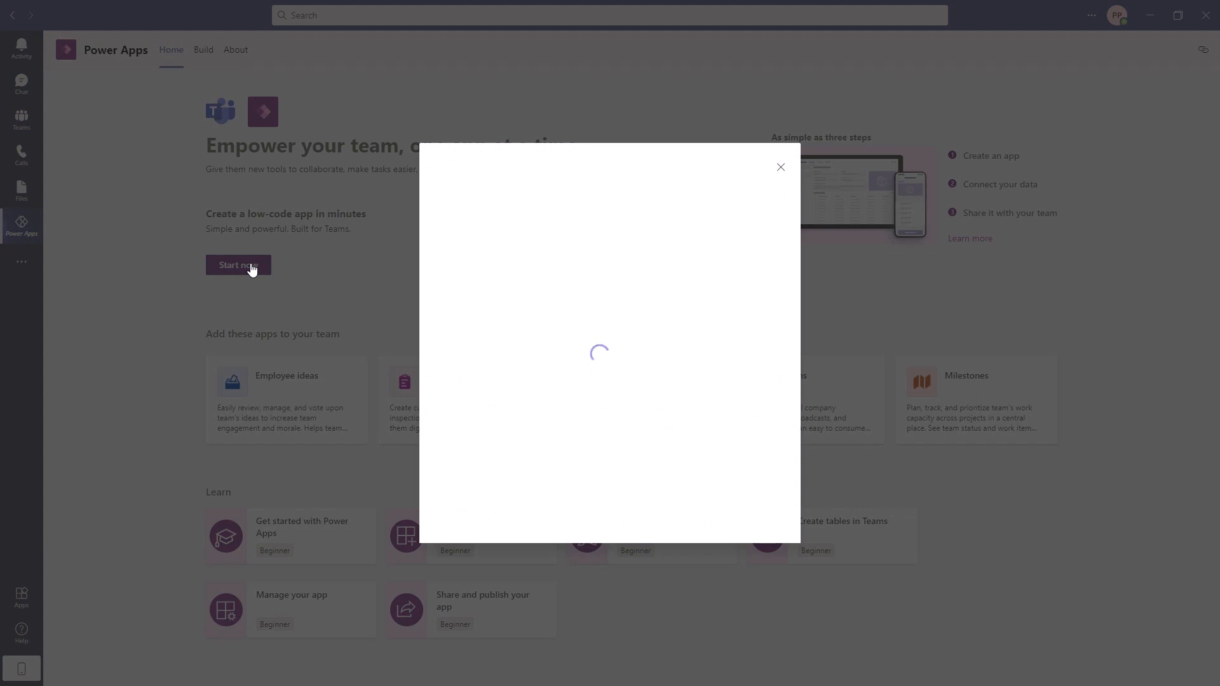
left_click(517, 285)
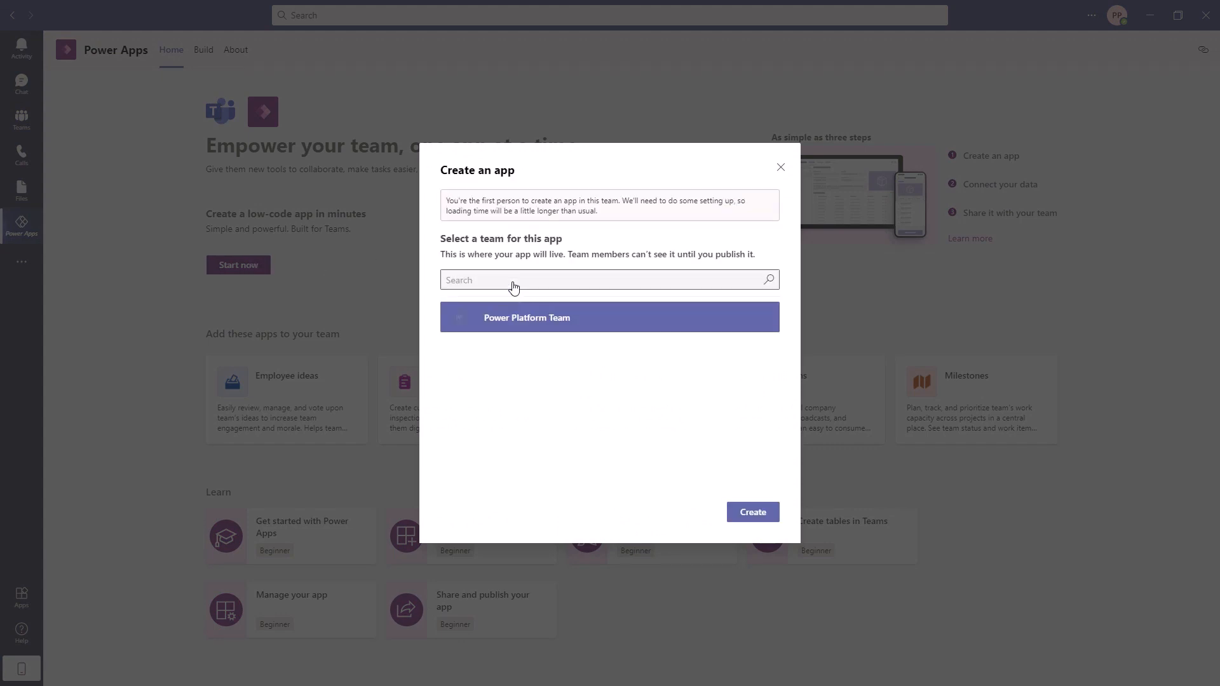
left_click(776, 518)
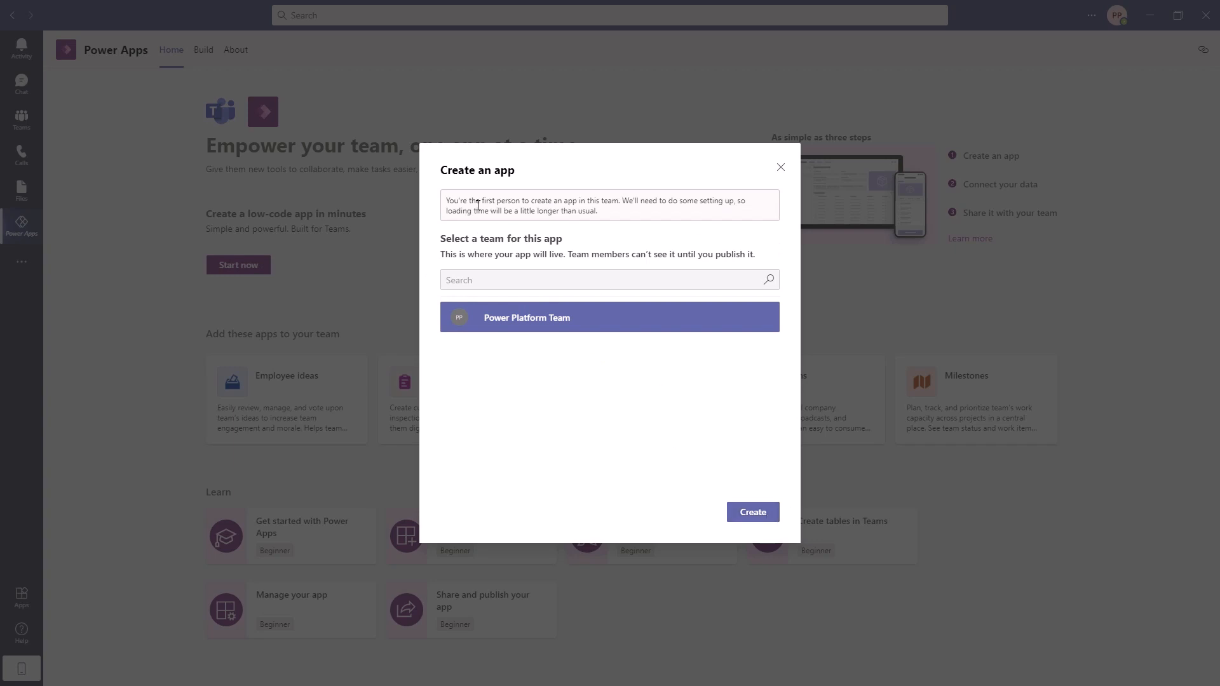
left_click_drag(477, 204, 623, 204)
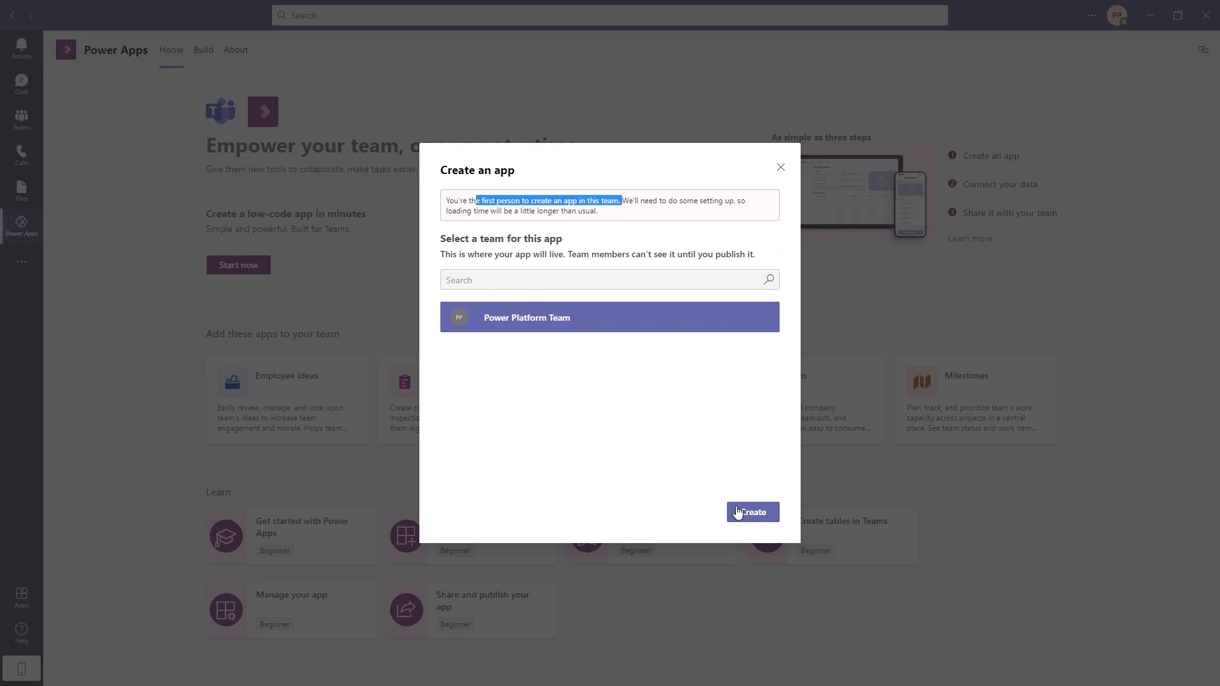
left_click(737, 511)
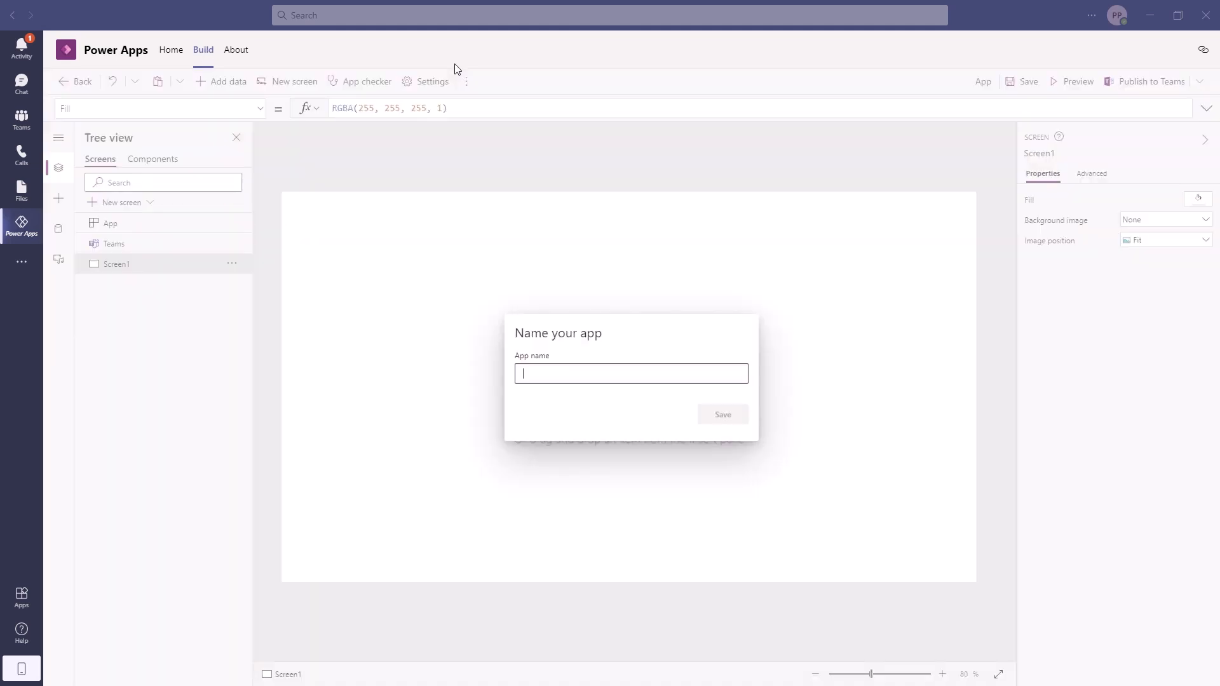
Name the new app "PowerAppsTeams" and save it
left_click(574, 371)
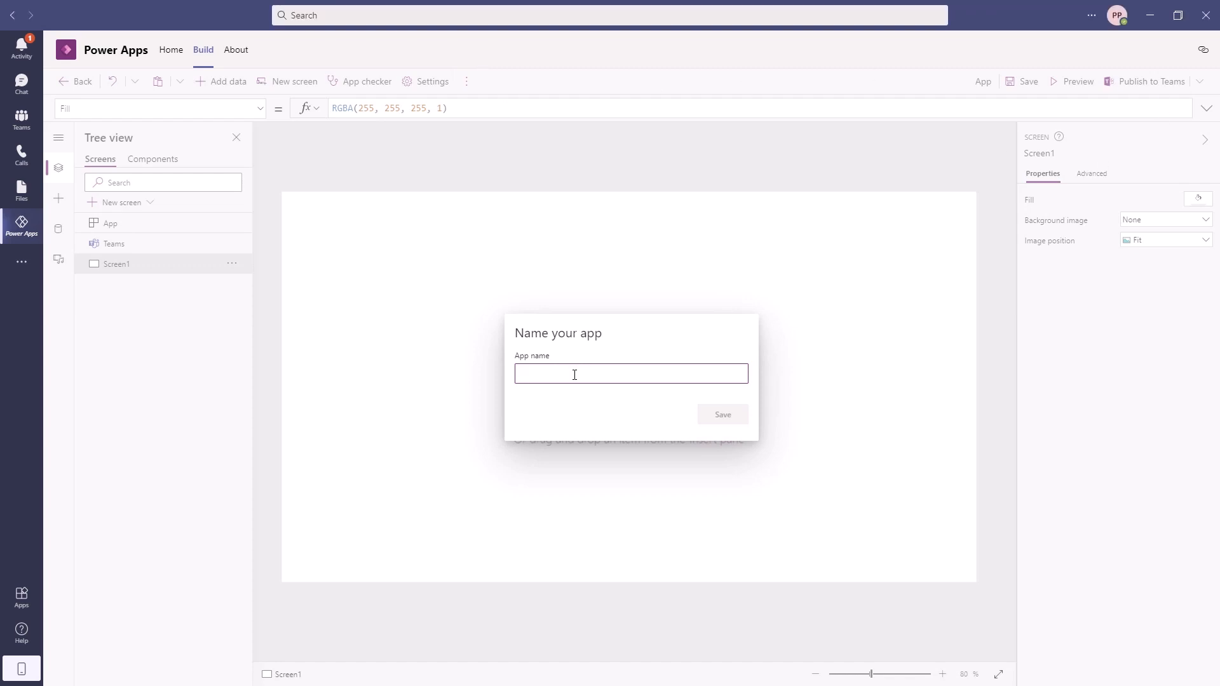
type("PowerA")
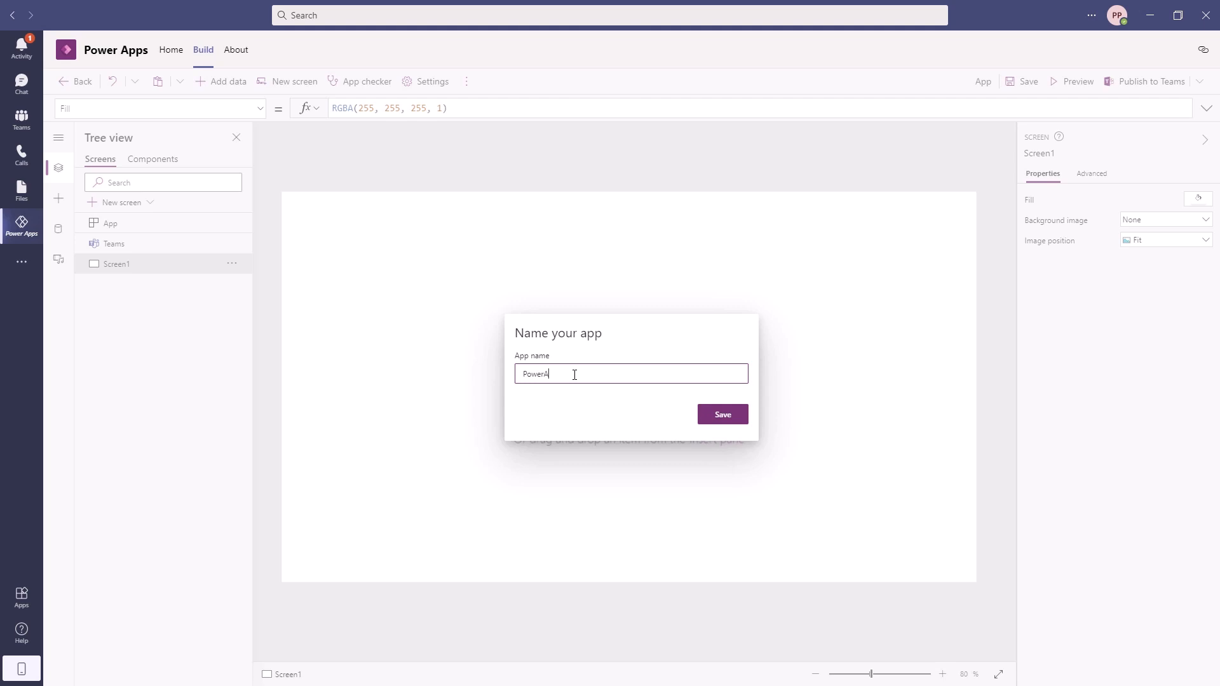
type("ppsTeams")
left_click(735, 415)
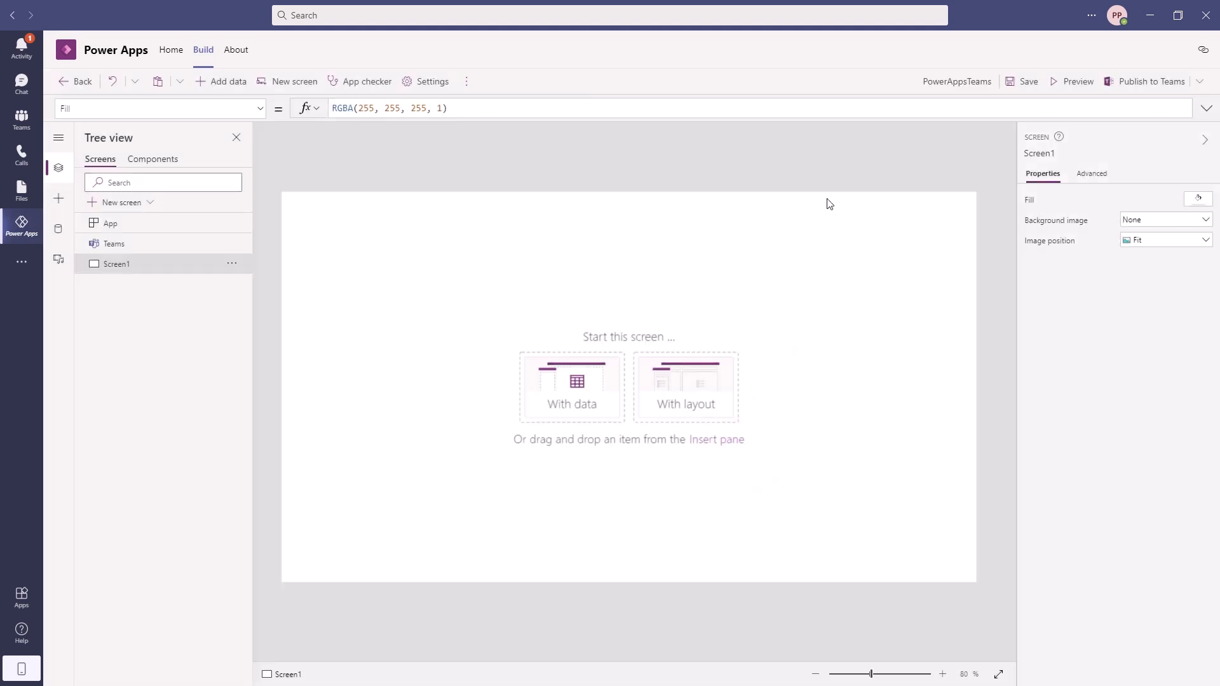
Examine the app editor's insertable controls, data sources and media, and return to the tree view of screens
left_click(59, 198)
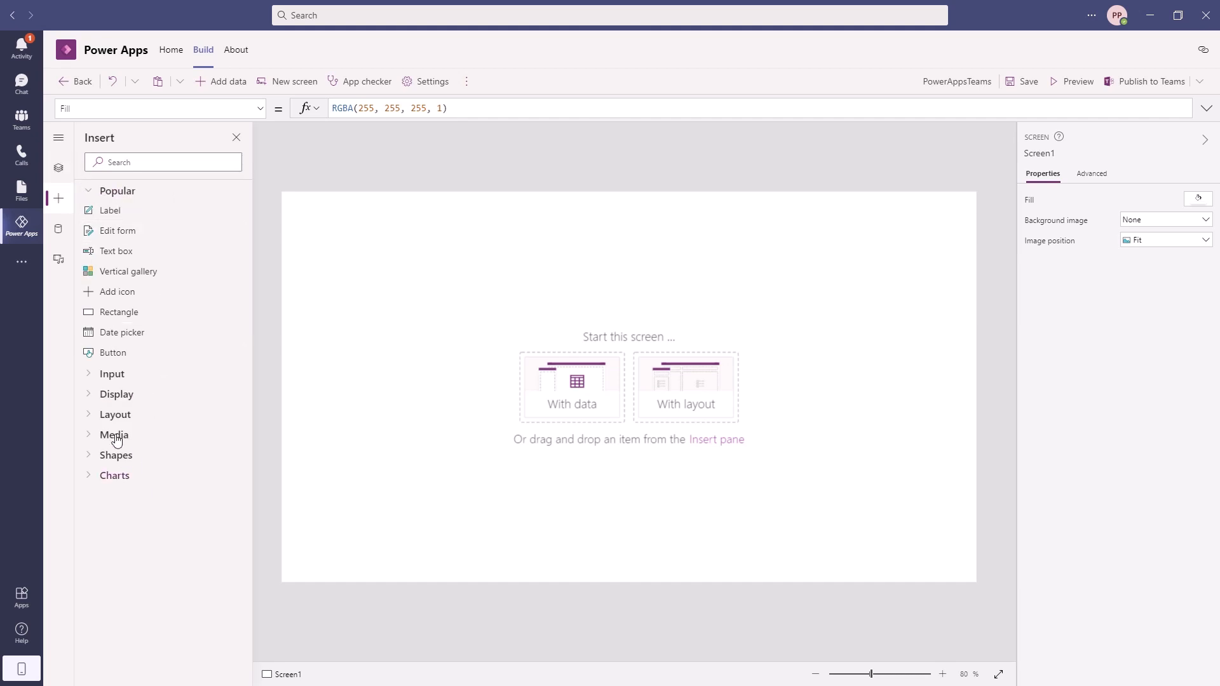
left_click(89, 376)
left_click(88, 375)
left_click(59, 230)
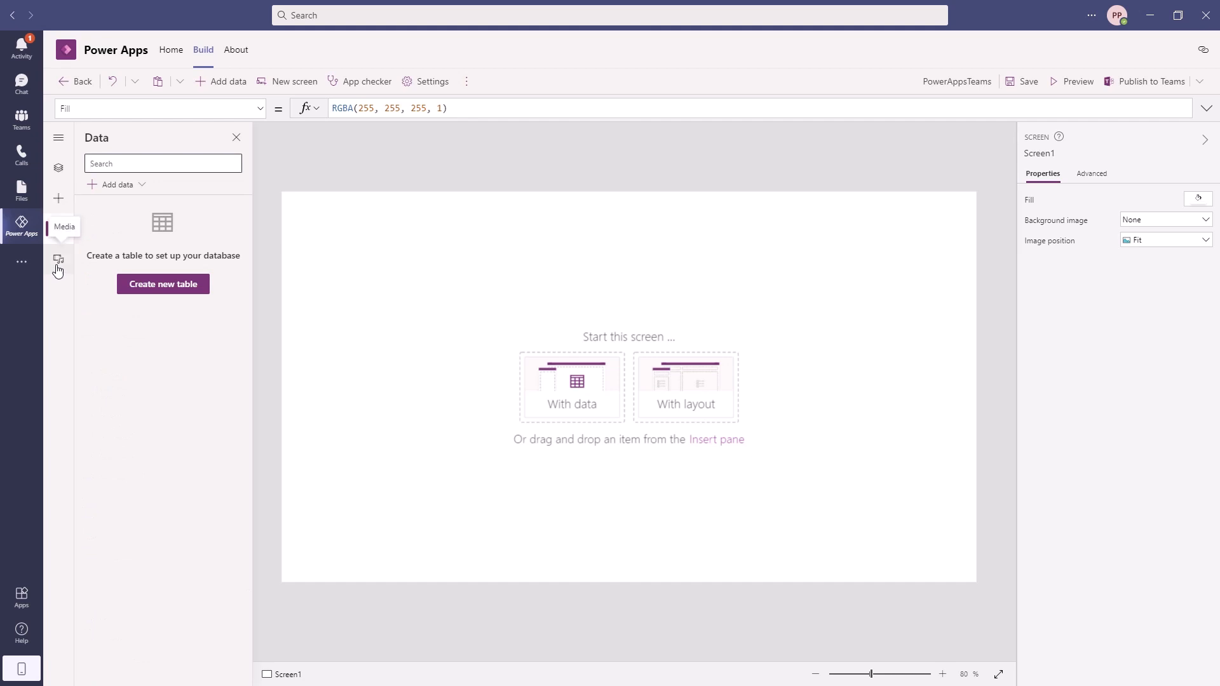
left_click(59, 260)
left_click(58, 167)
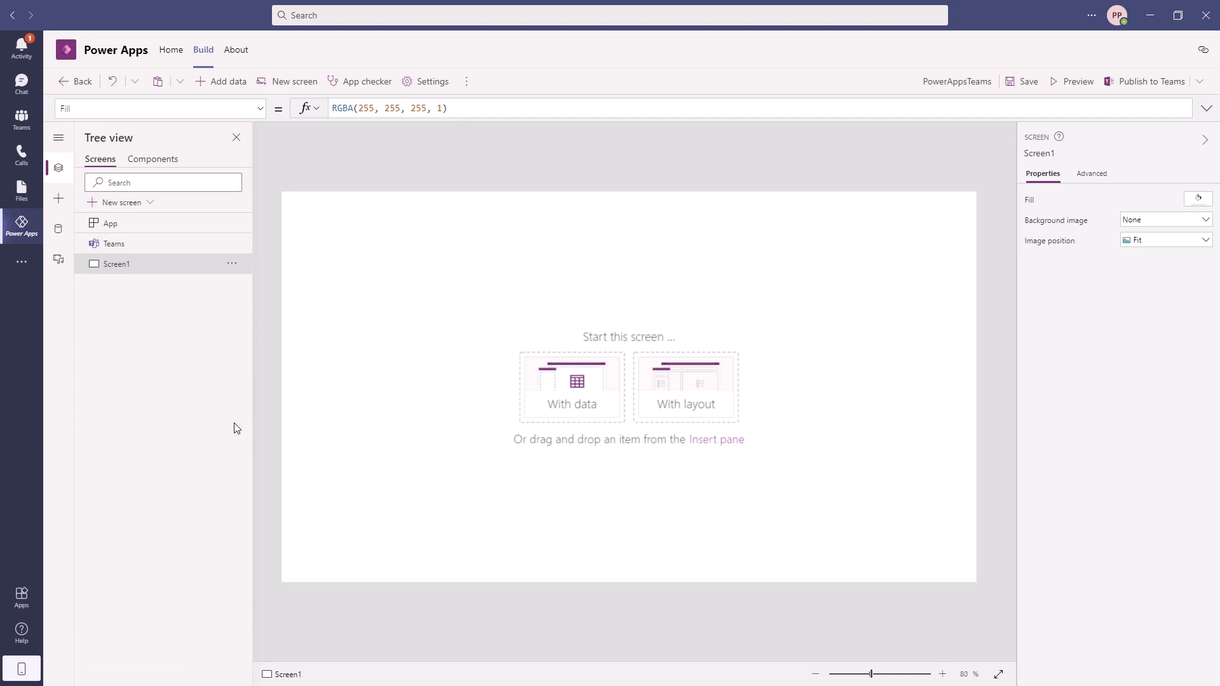
Search the Teams app catalogue for "power" and add the Power Automate app
left_click(22, 596)
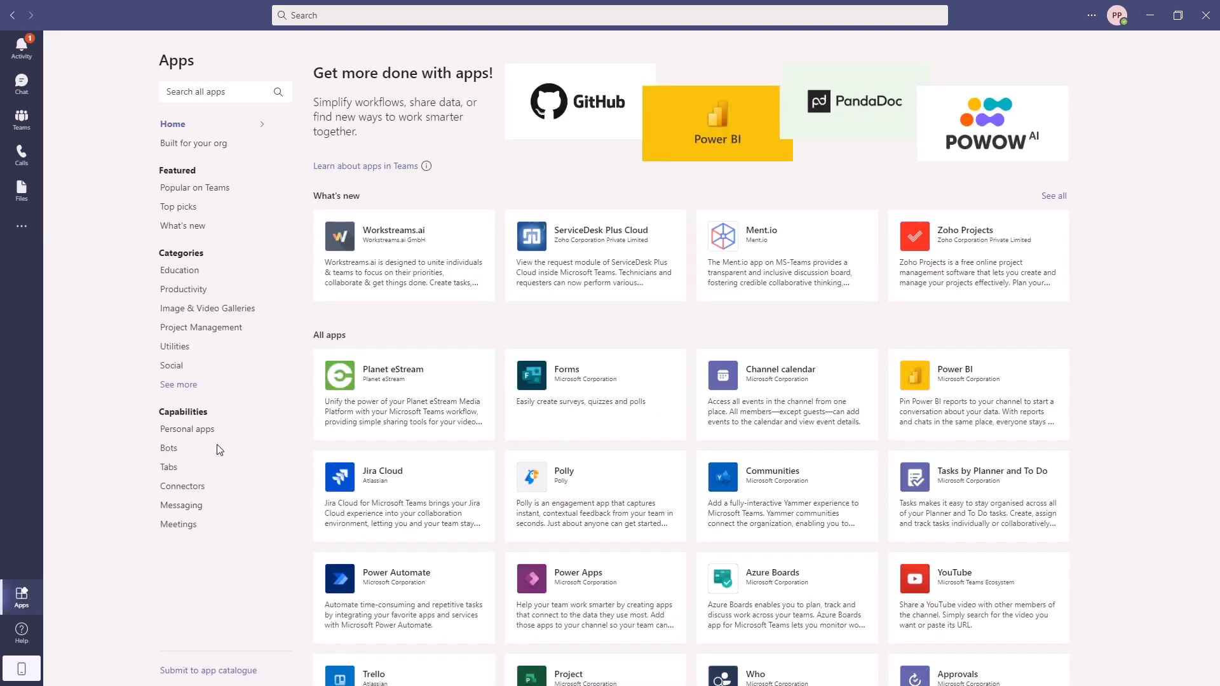
left_click(194, 97)
type("power")
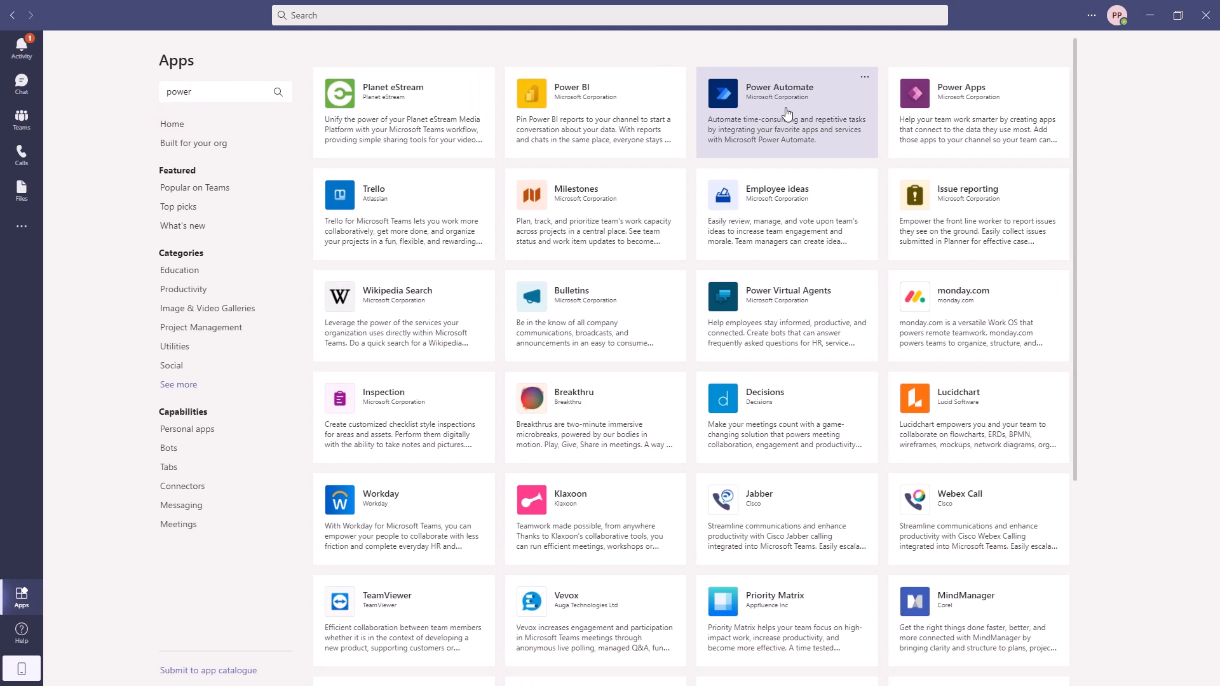
left_click(788, 113)
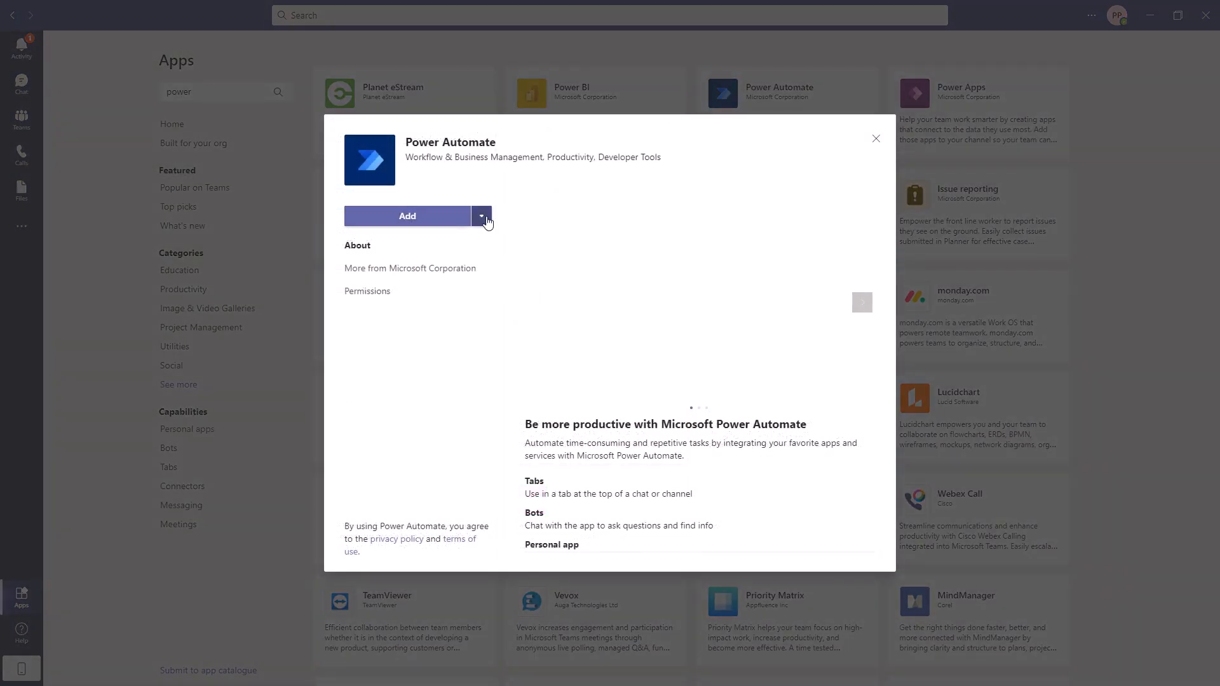
left_click(481, 216)
left_click(419, 225)
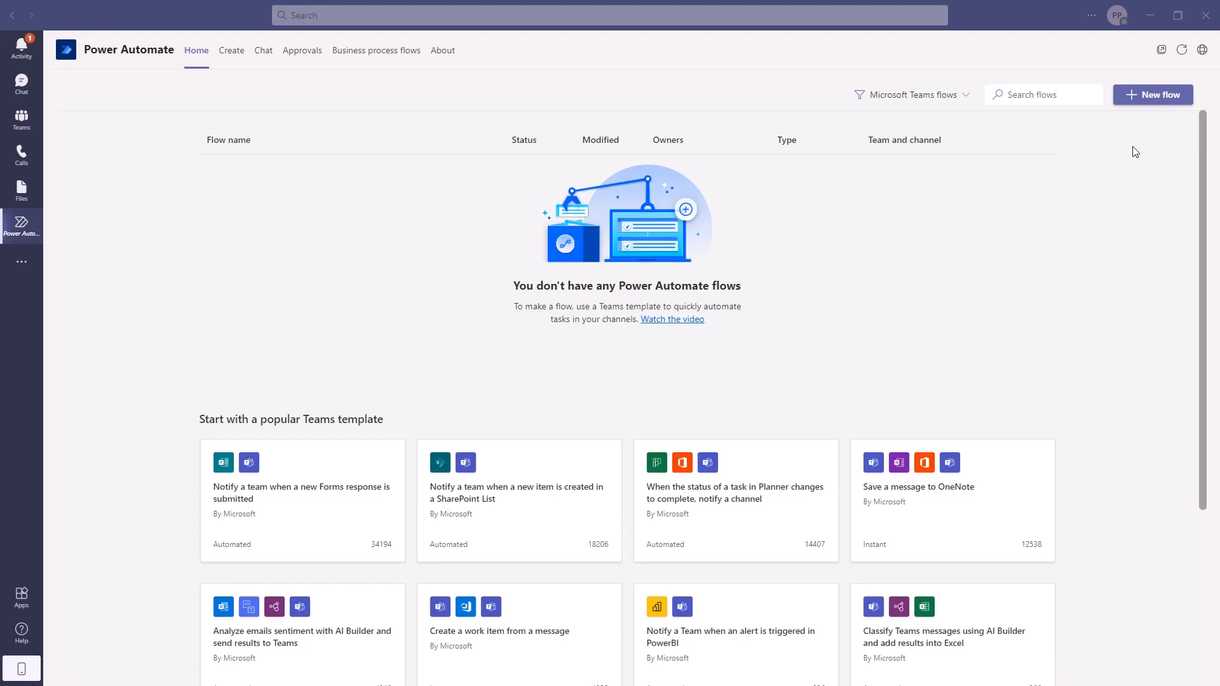
Review the Power Automate templates for Teams and open the editor for a flow created from blank
scroll(962, 287, "down", 2)
scroll(961, 287, "down", 4)
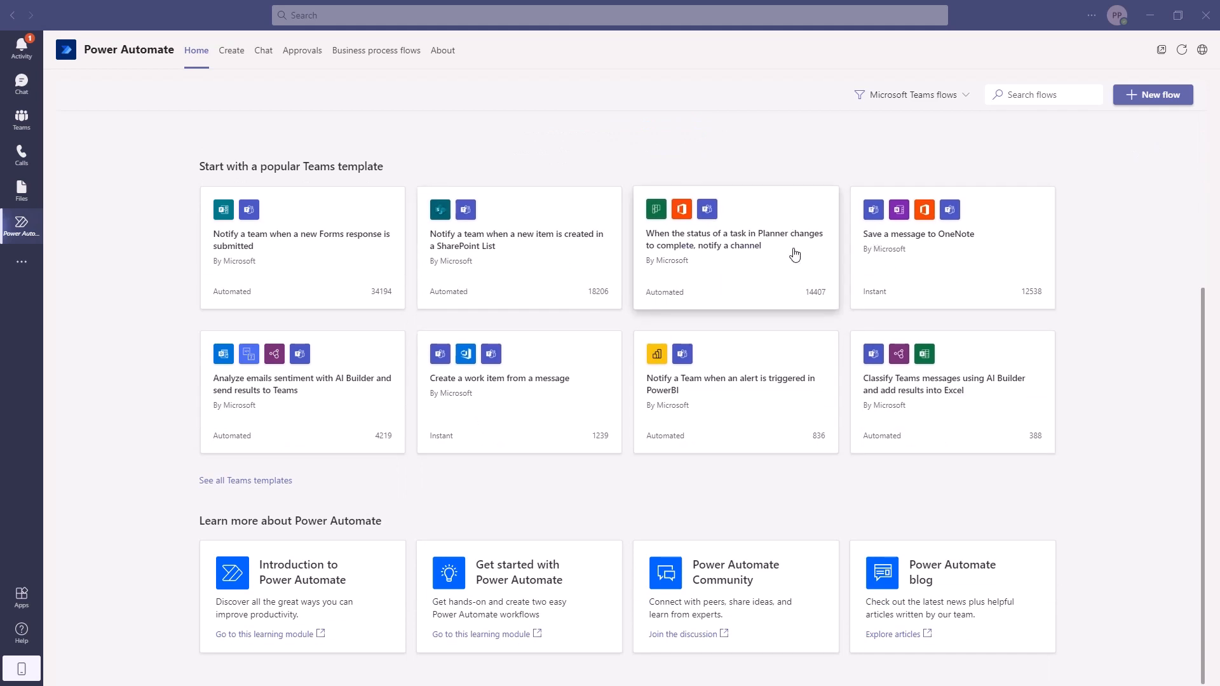
scroll(1171, 374, "up", 3)
scroll(1171, 375, "up", 2)
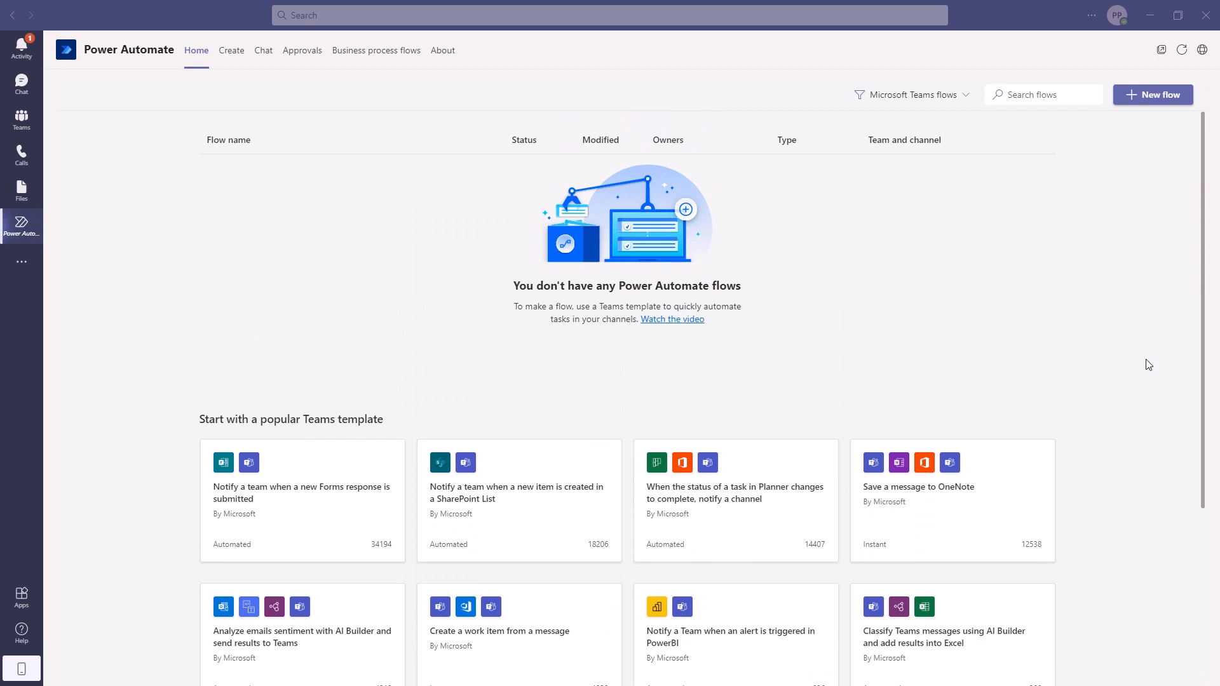
left_click(235, 61)
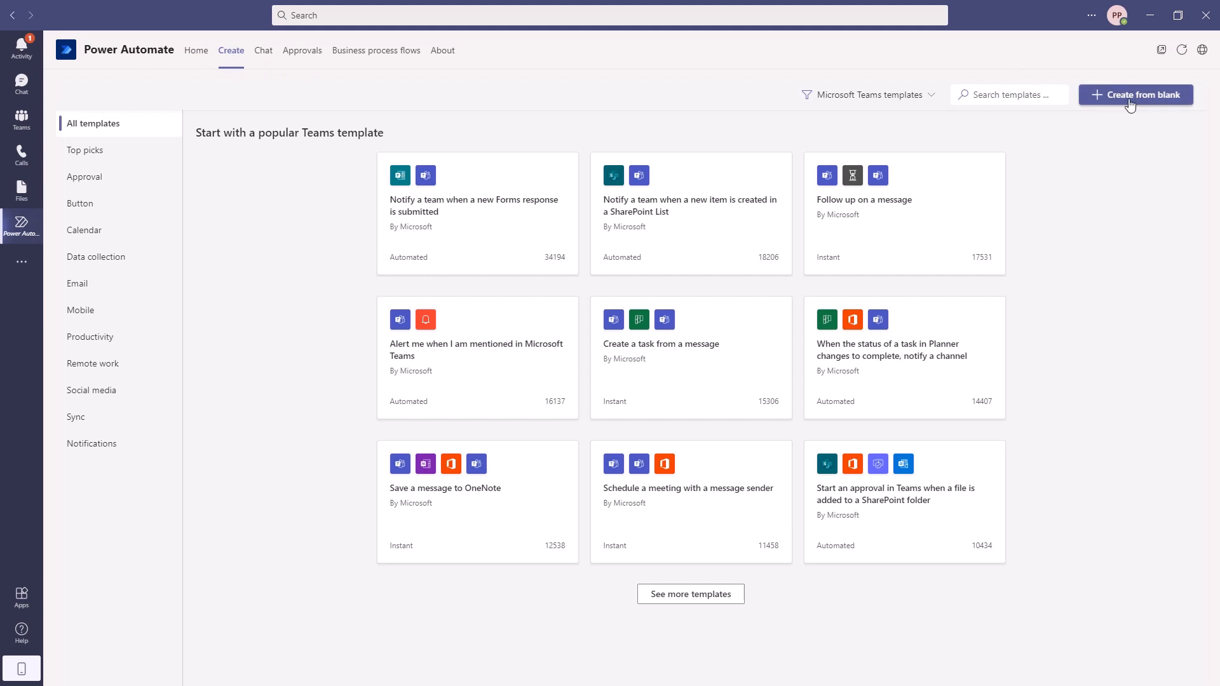
left_click(1130, 104)
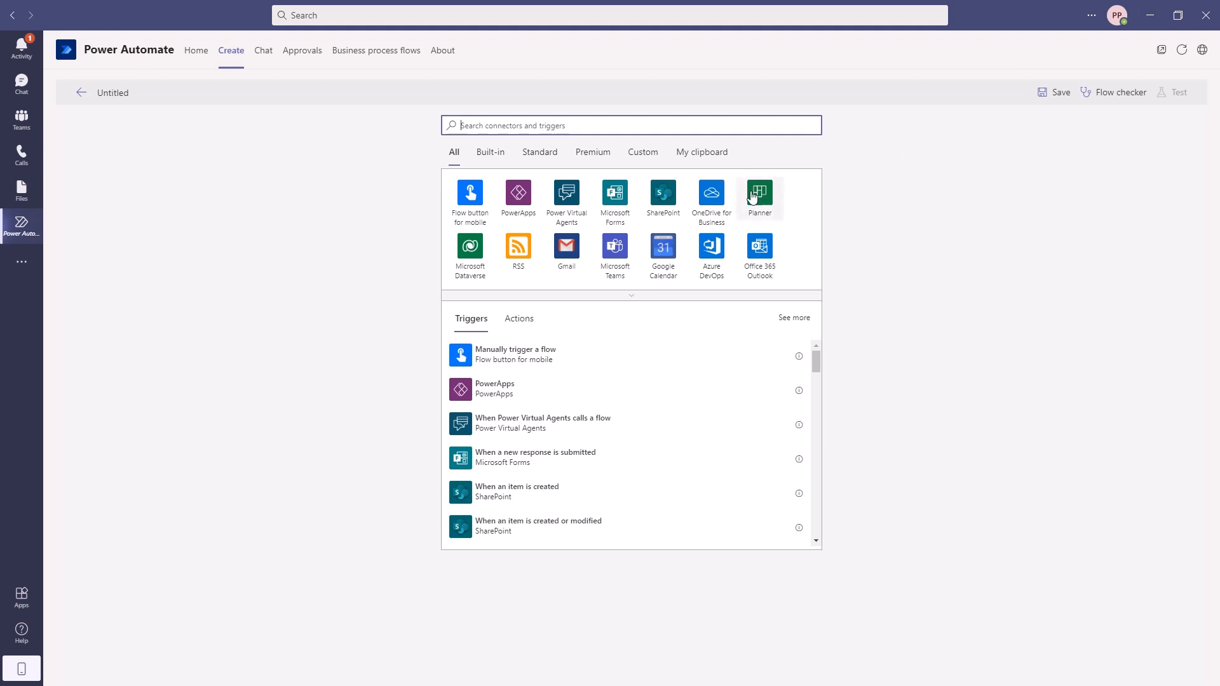
Search the Teams app catalogue for "power" and open the Power BI app
left_click(22, 607)
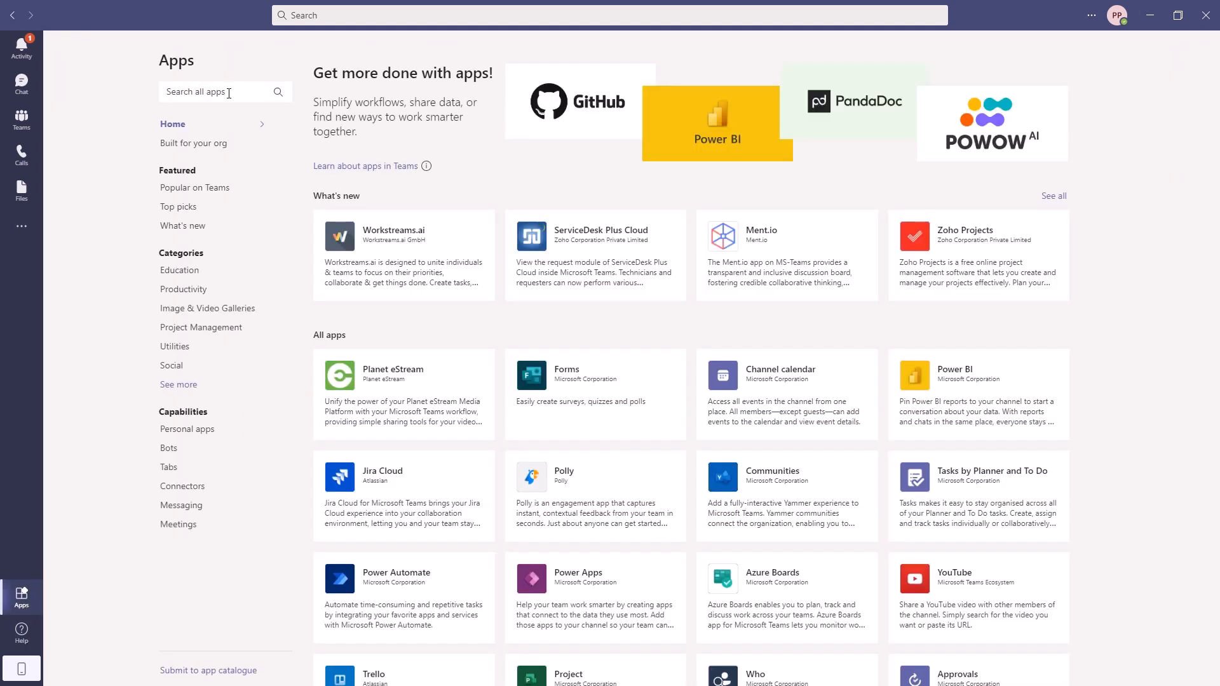
left_click(228, 93)
type("power")
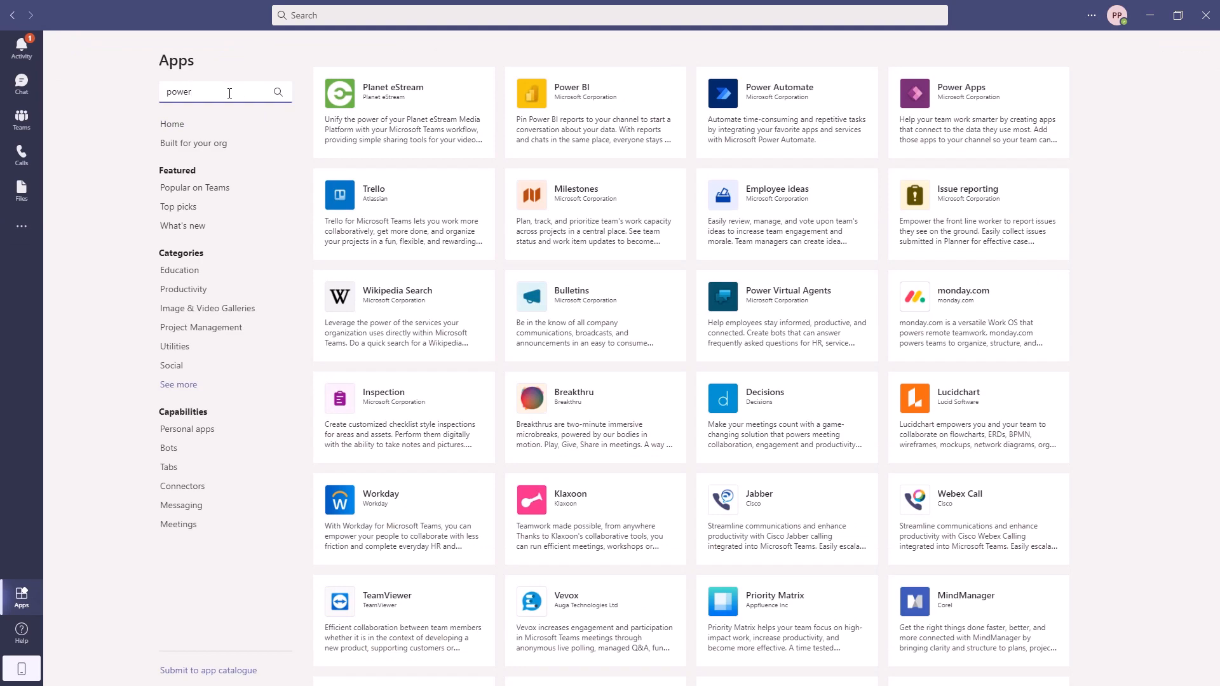
left_click(571, 89)
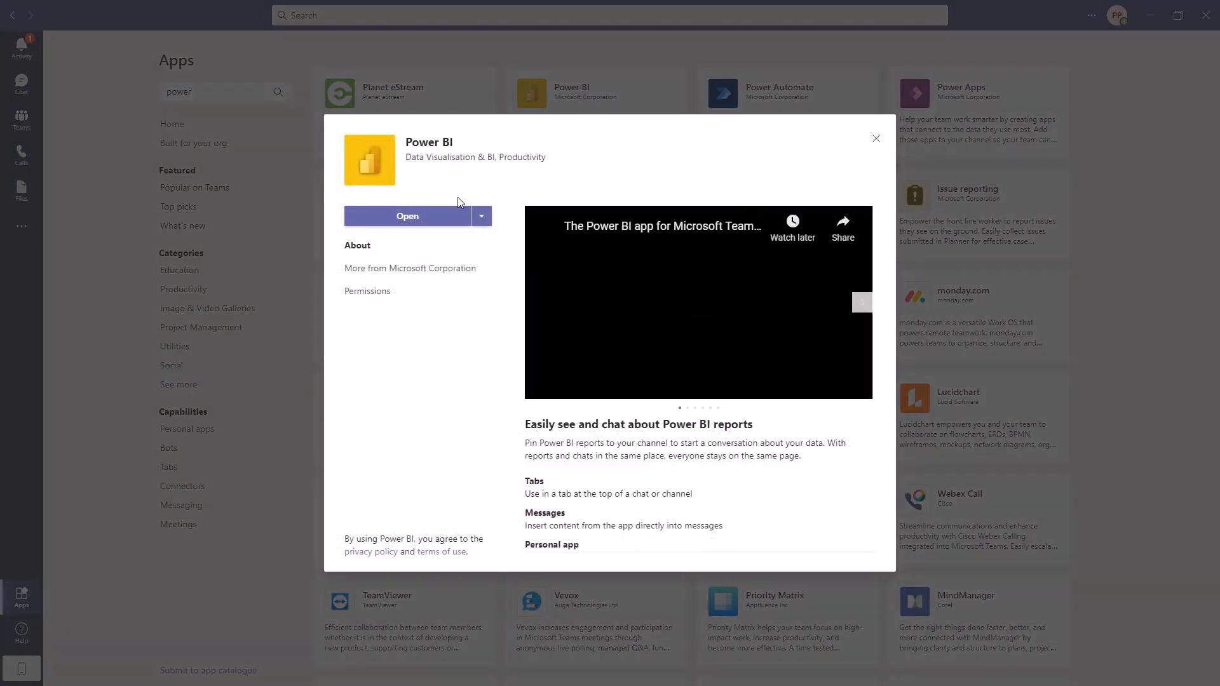
left_click(427, 219)
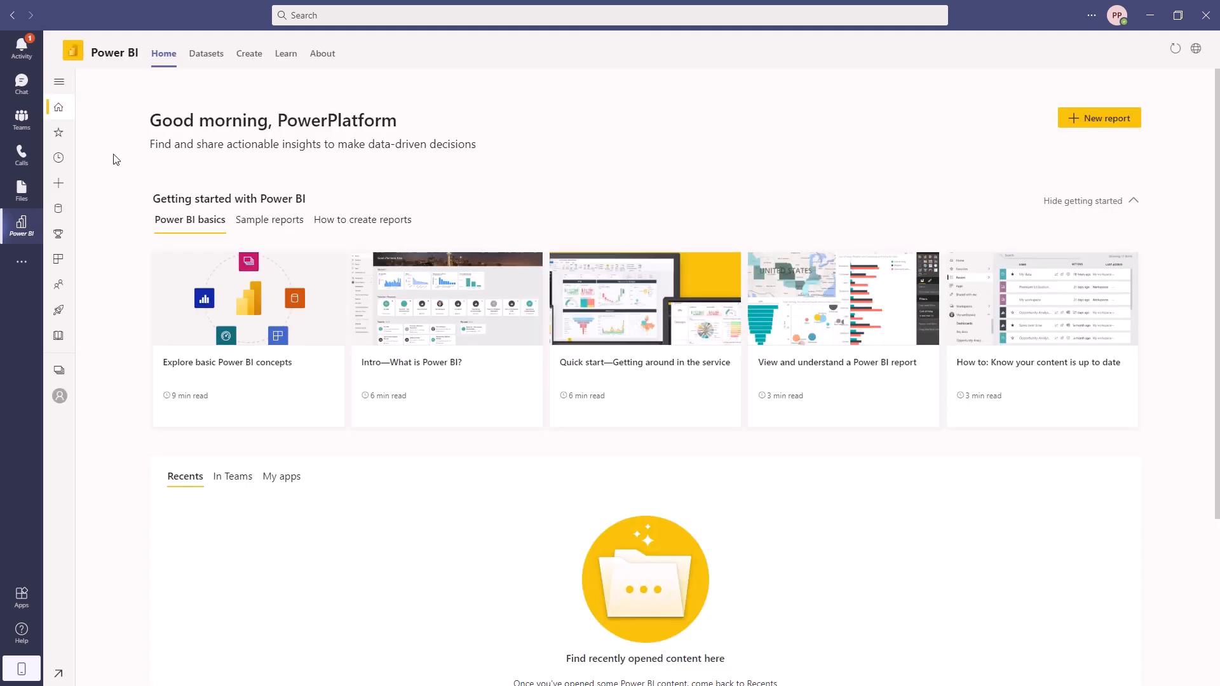
Look over the expanded Power BI navigation pane, collapse it, and open the list of more added apps
left_click(59, 85)
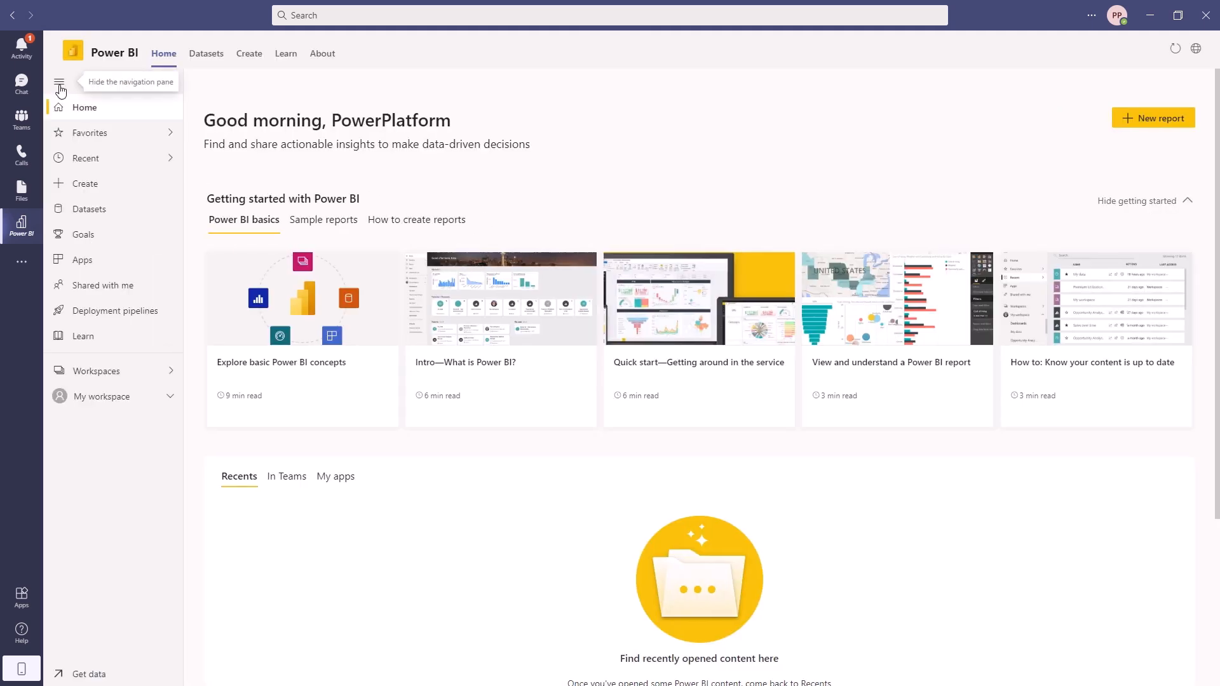
left_click(60, 83)
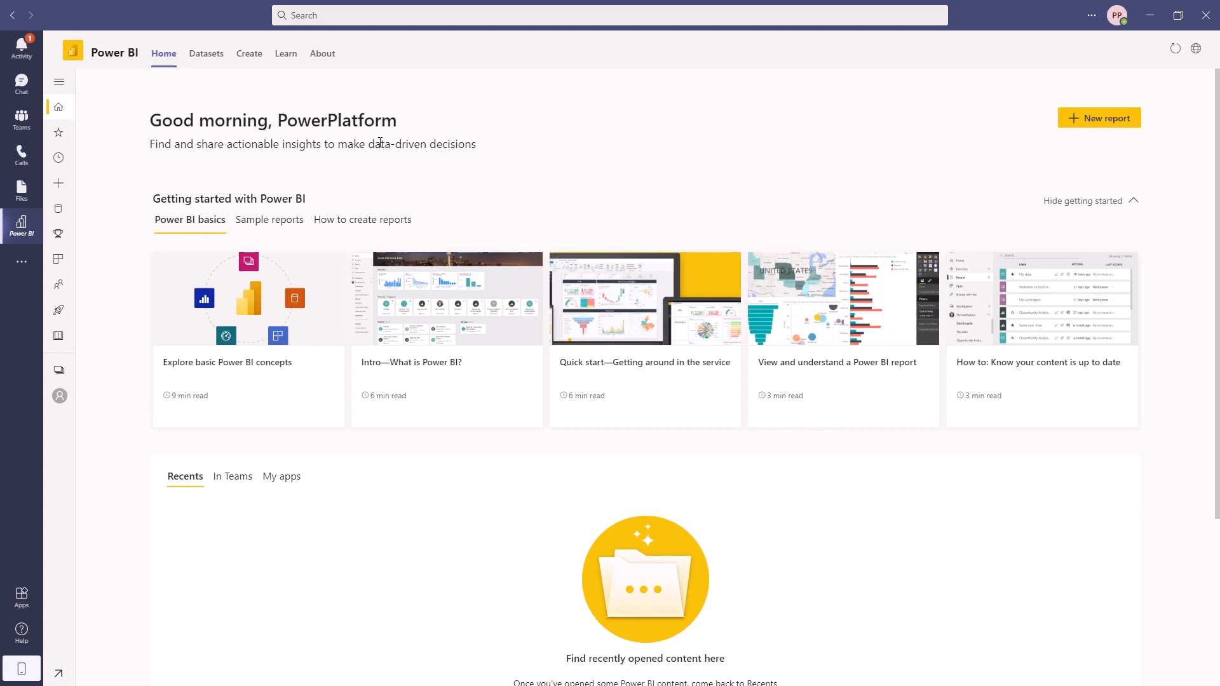
left_click(21, 261)
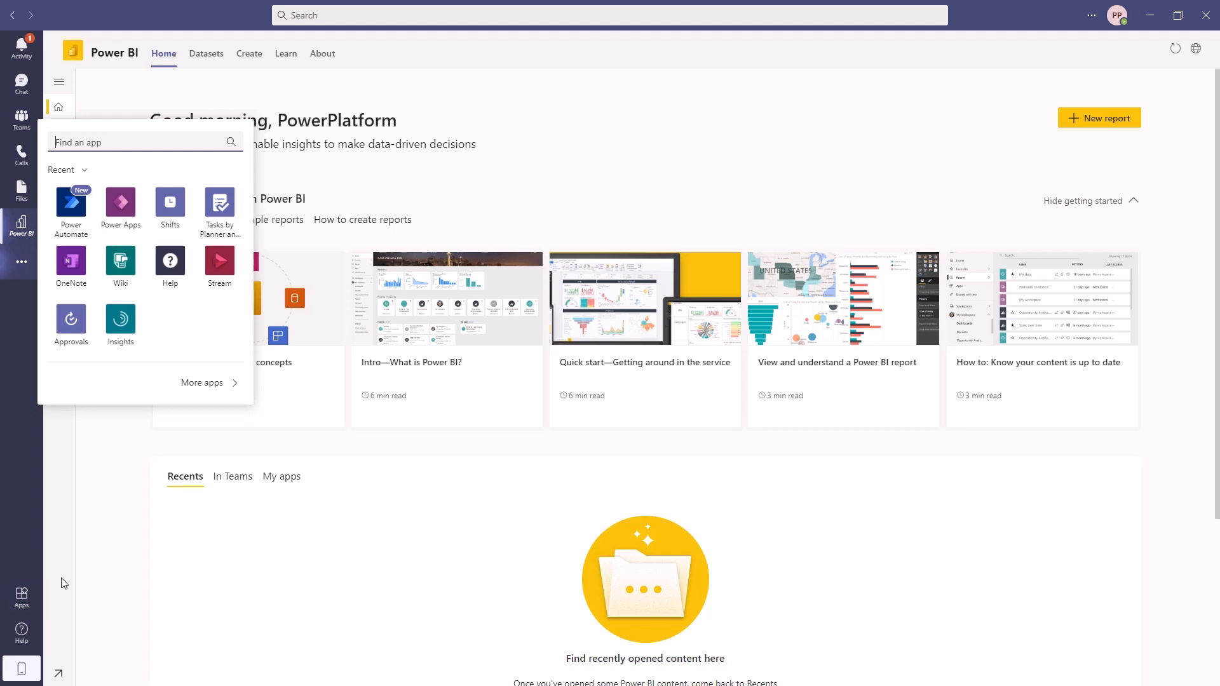
Search the Teams apps for "virtual" and add the Power Virtual Agents app
left_click(96, 562)
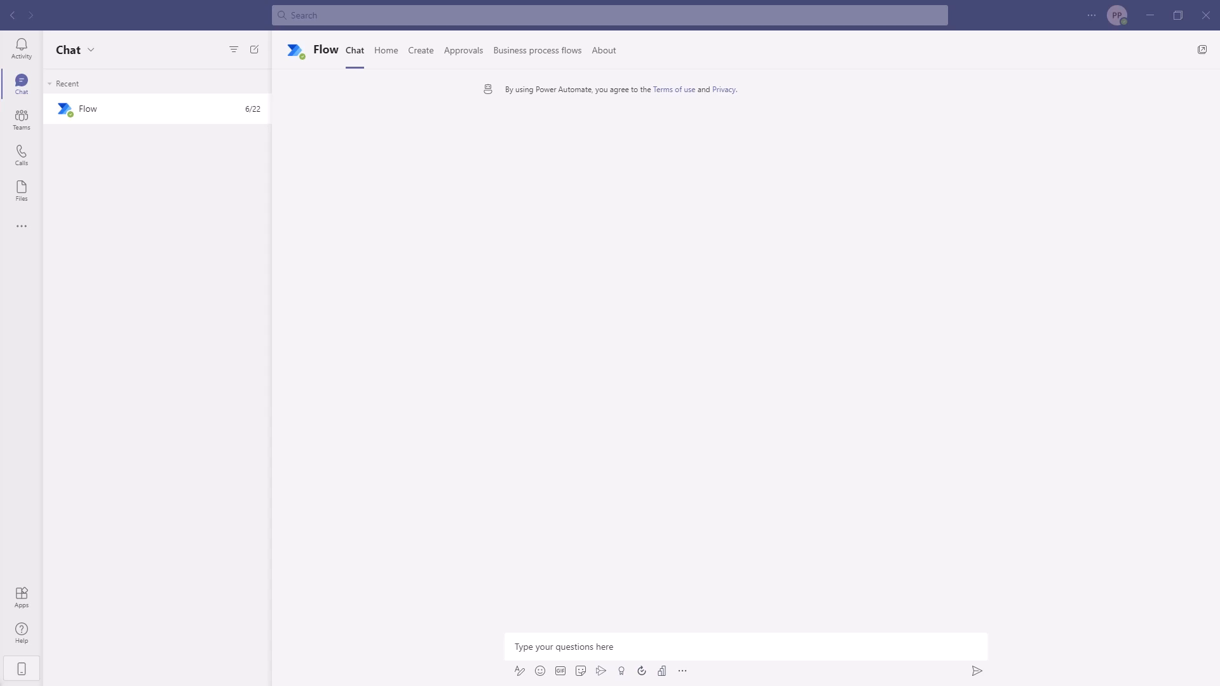
left_click(23, 228)
type("virt")
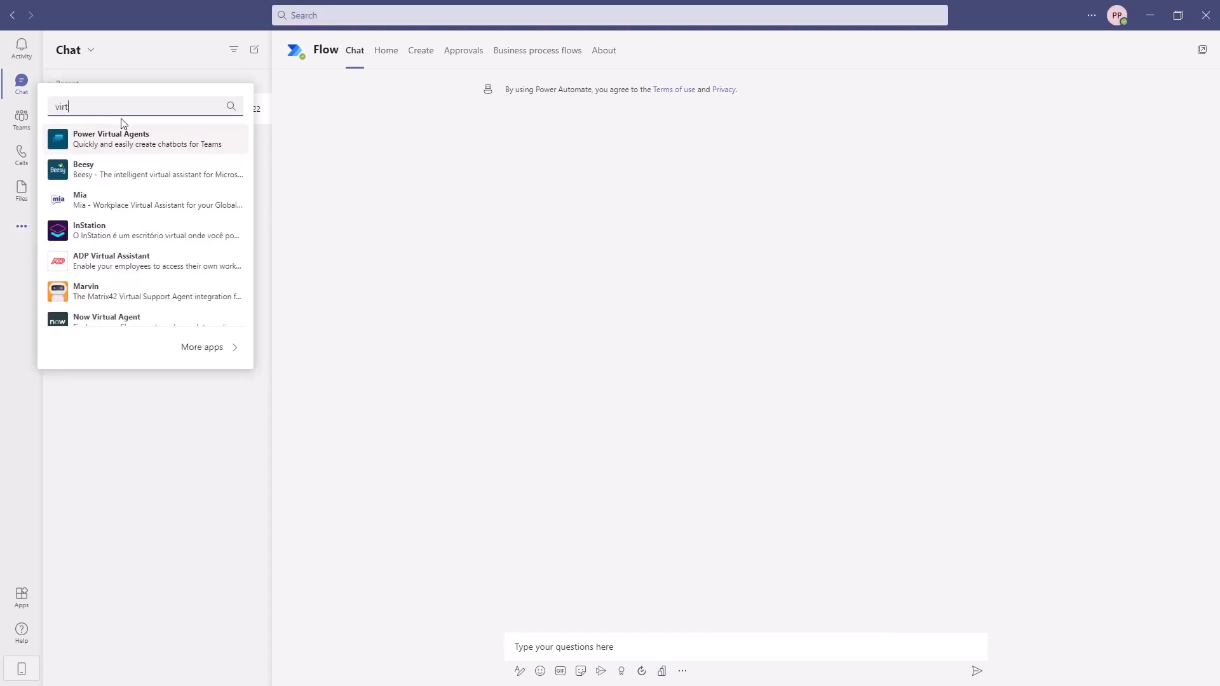
type("ual")
left_click(141, 148)
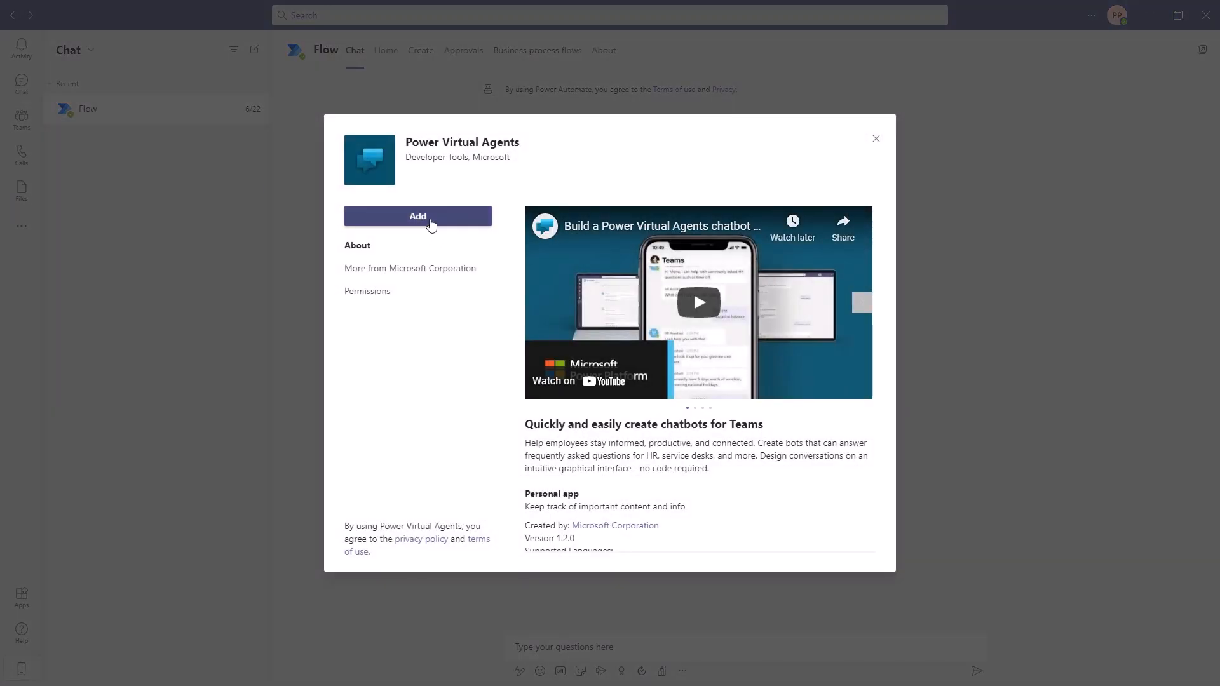
left_click(430, 224)
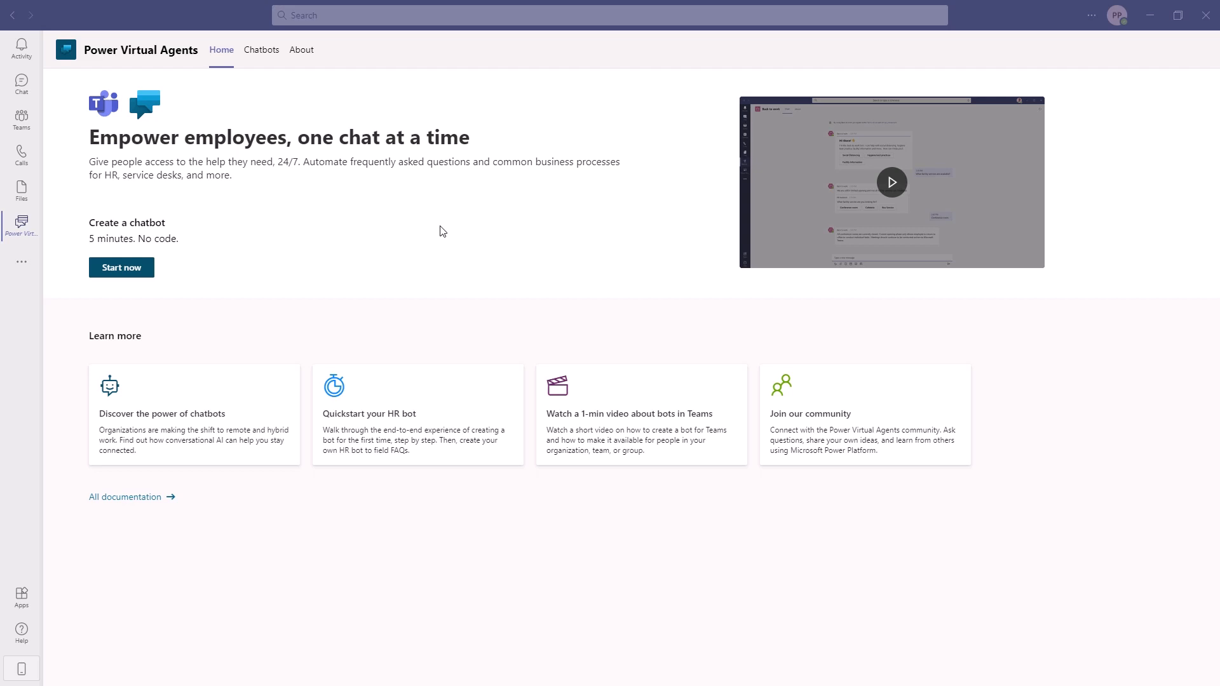
Start a new chatbot and assign it to the Power Platform Team
left_click(121, 269)
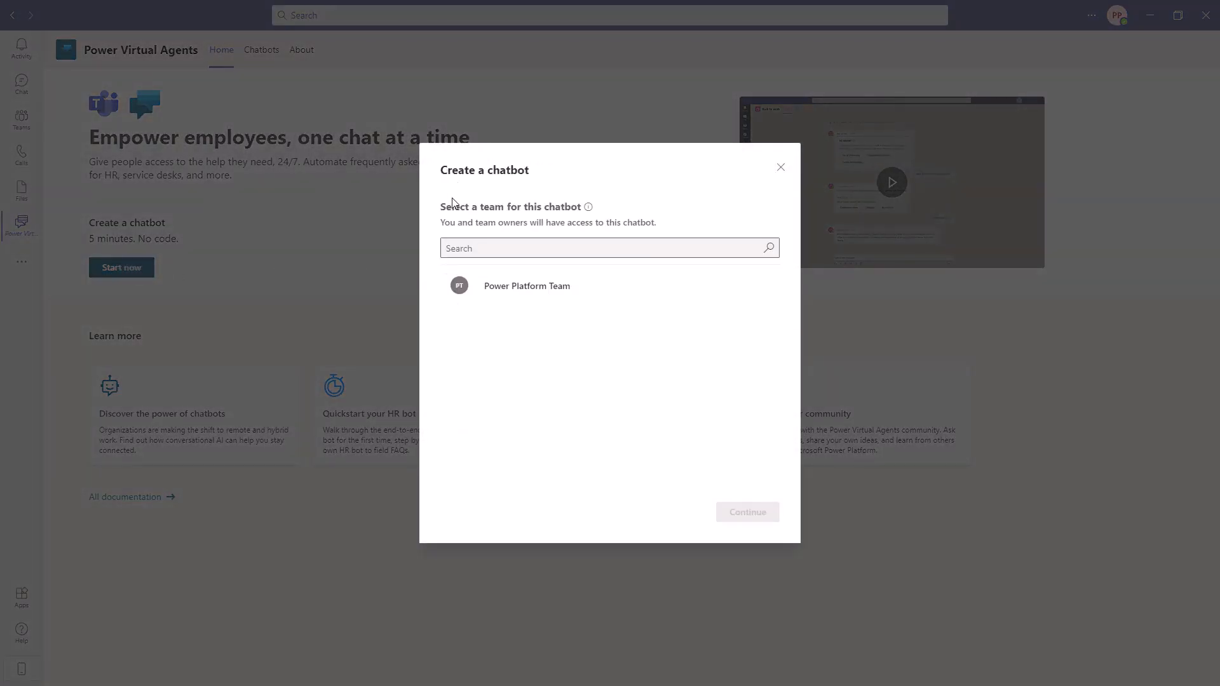
left_click(518, 287)
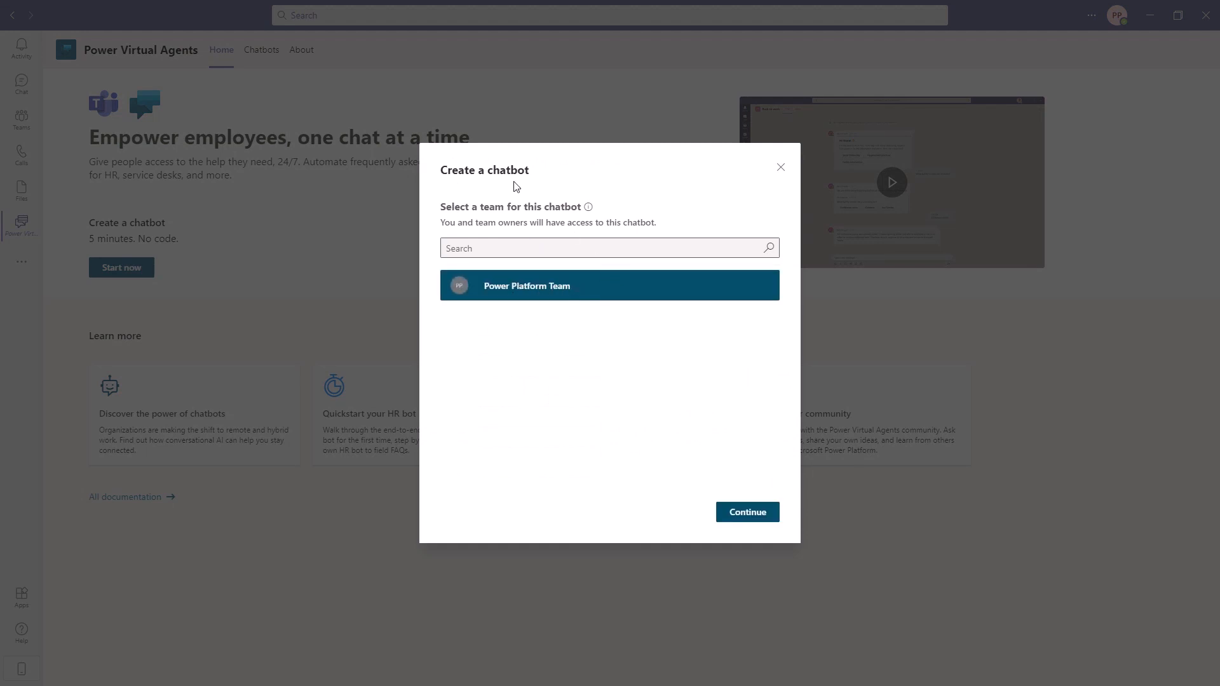
left_click(737, 513)
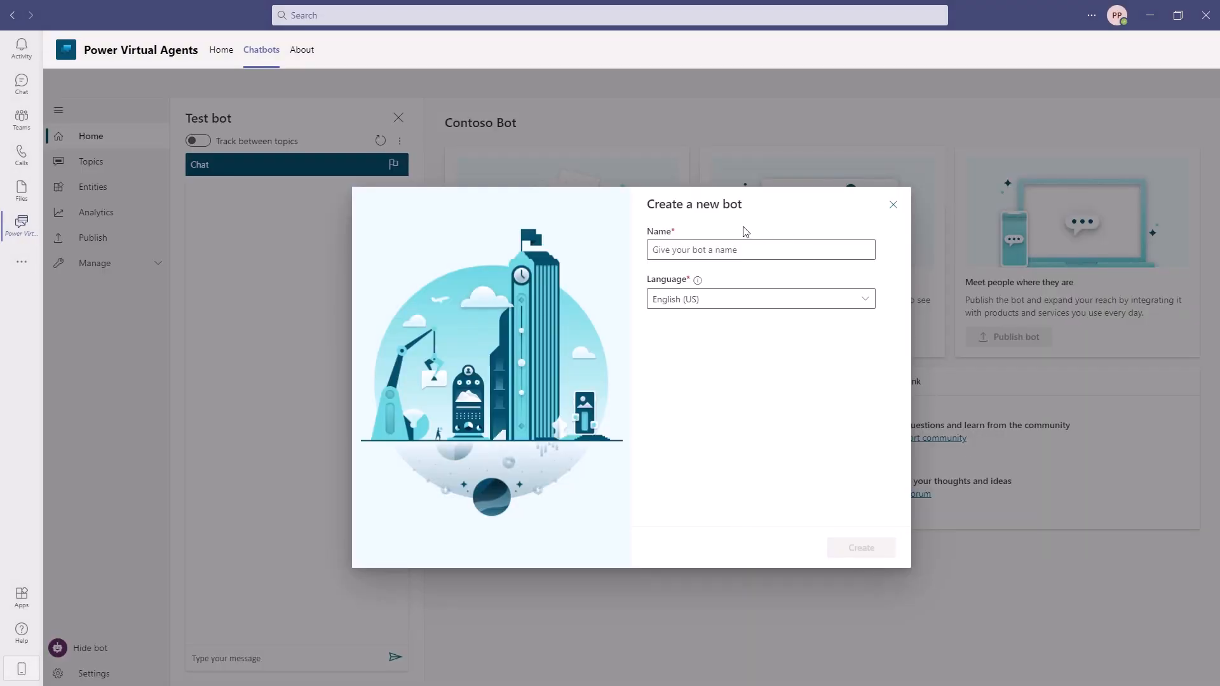
Create the bot with the name "Documentation" and the language English (US)
left_click(725, 247)
type("Documentation")
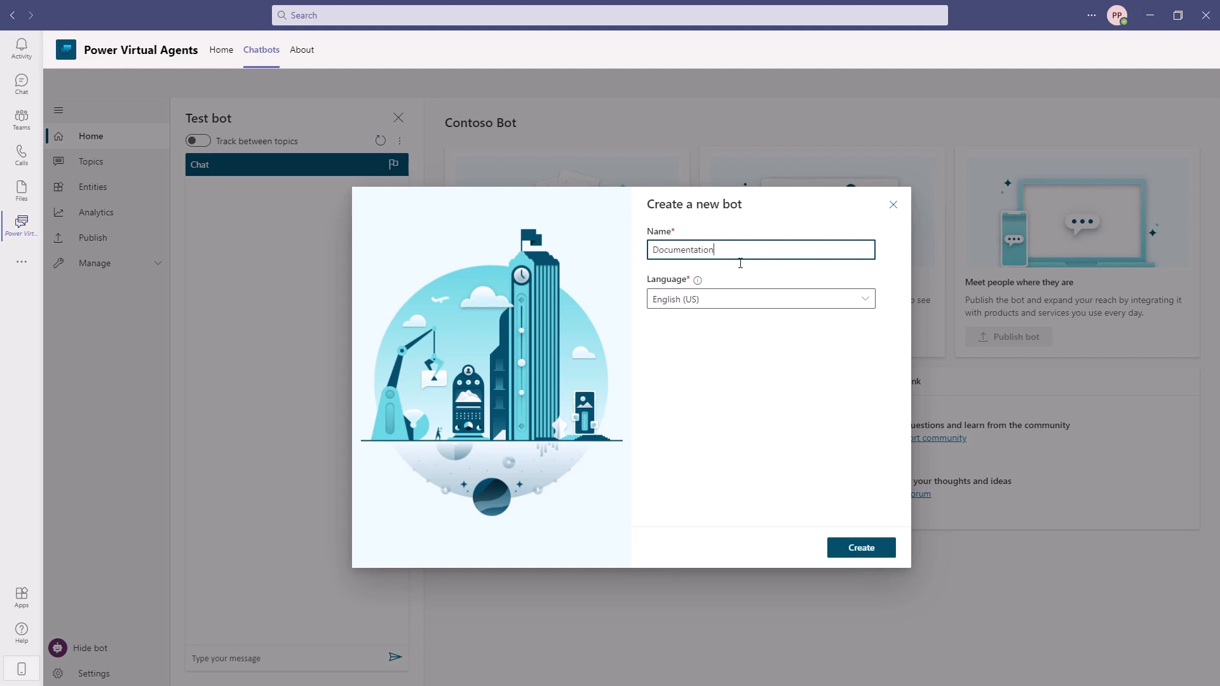
left_click(776, 300)
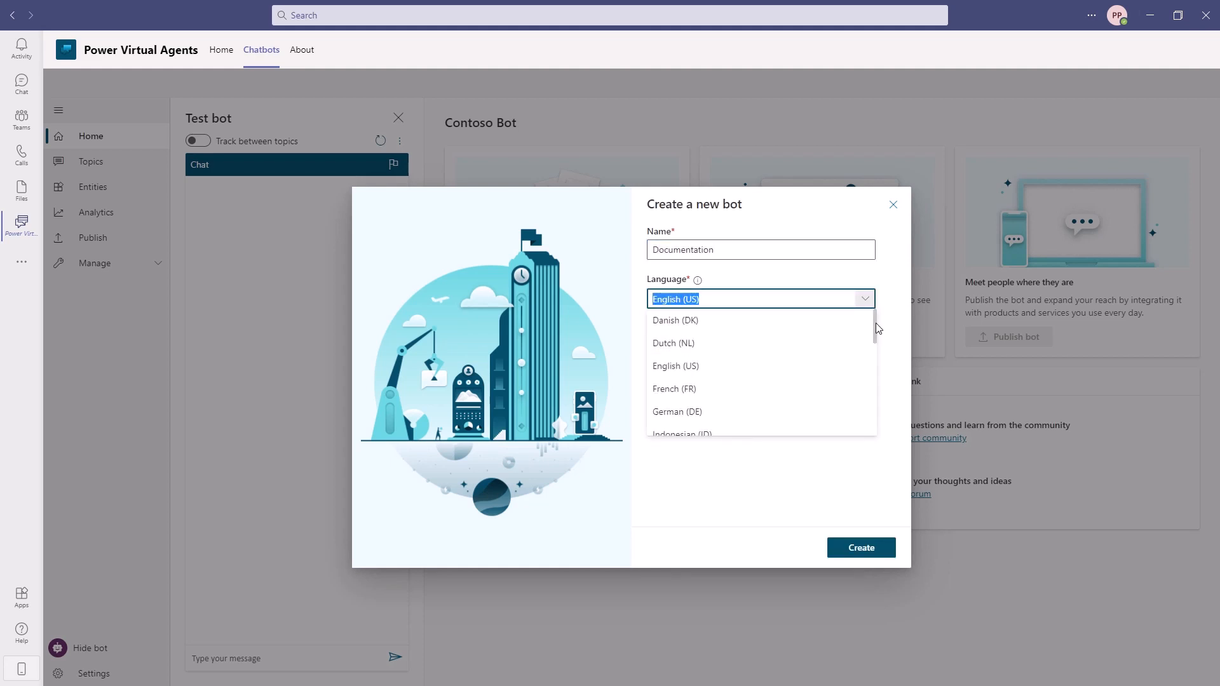
mouse_move(876, 322)
left_mouse_down()
mouse_move(869, 421)
mouse_move(874, 360)
mouse_move(858, 330)
left_mouse_up()
left_click(686, 365)
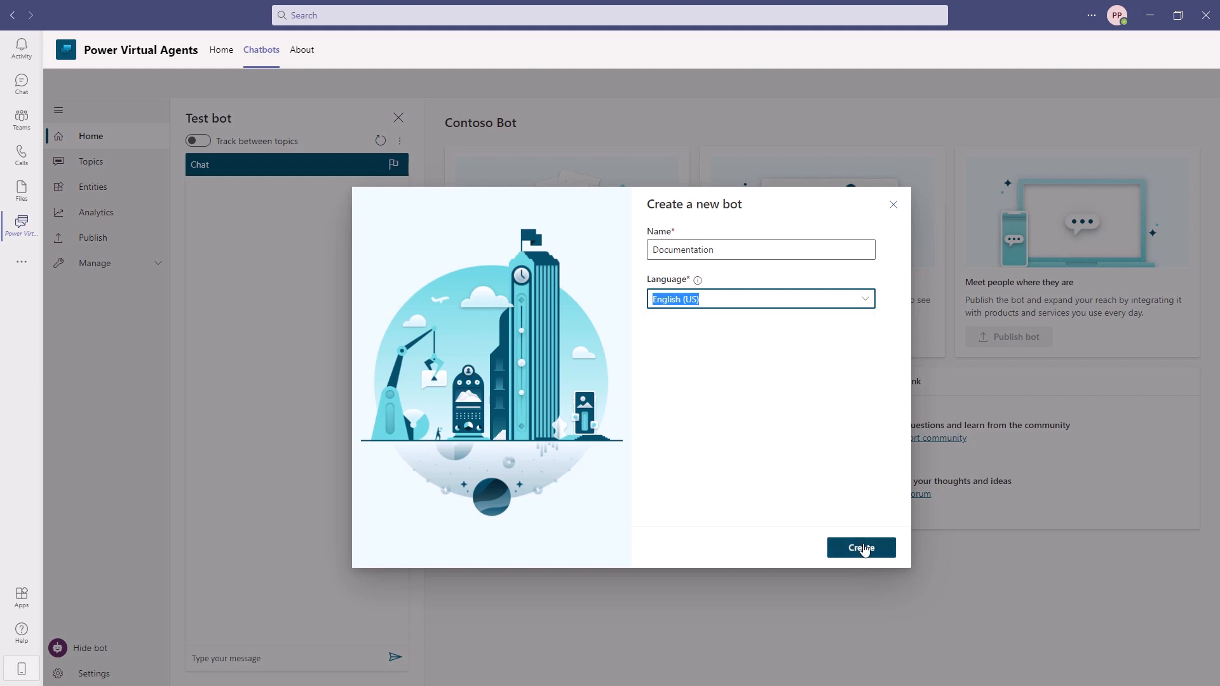
left_click(863, 548)
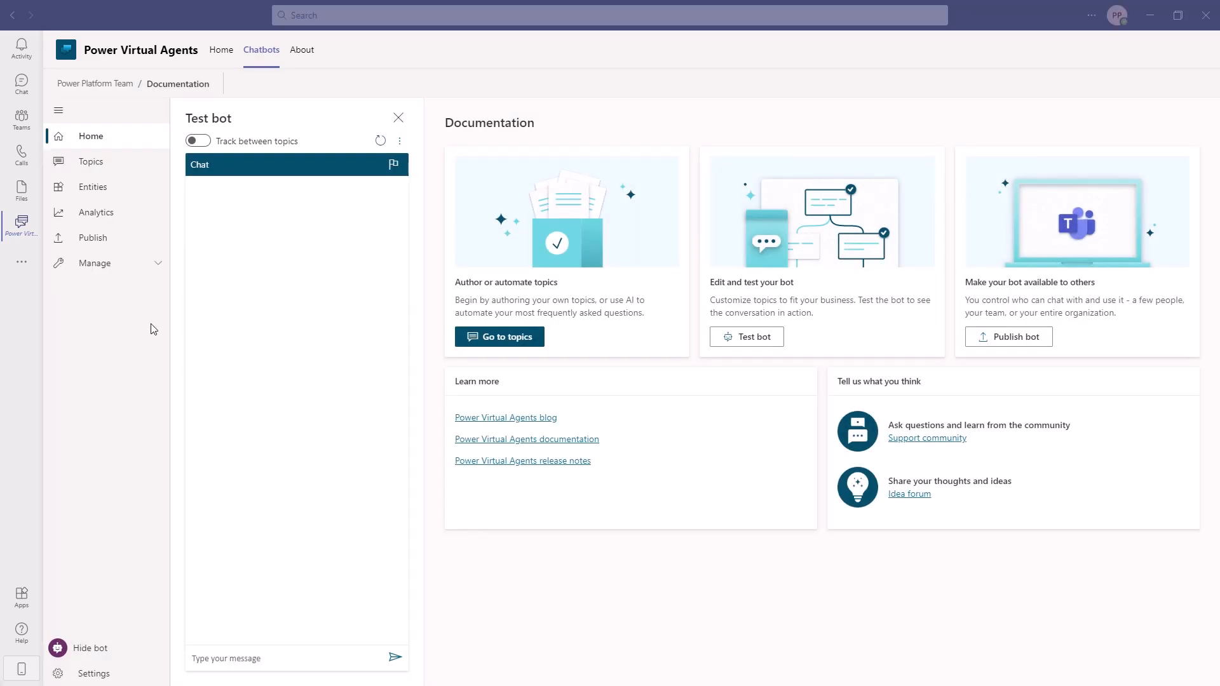
Test the bot by sending it the messages "Hello" and "Opening hours"
left_click(252, 660)
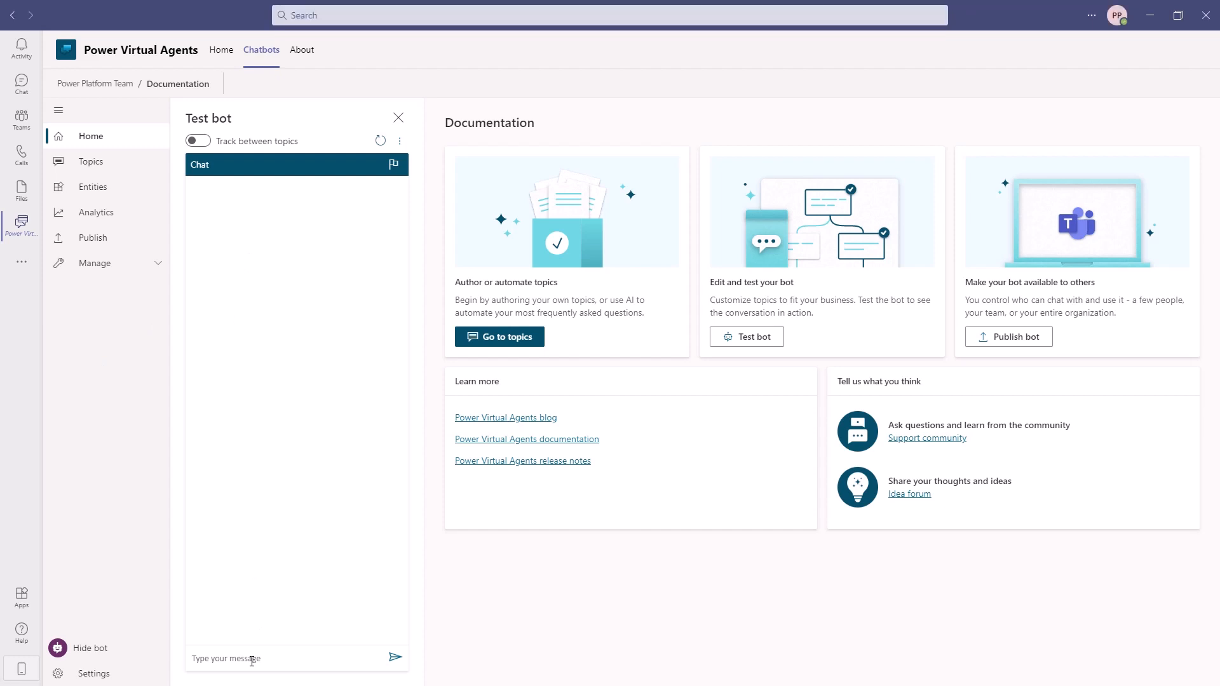
type("Hello")
key("Return")
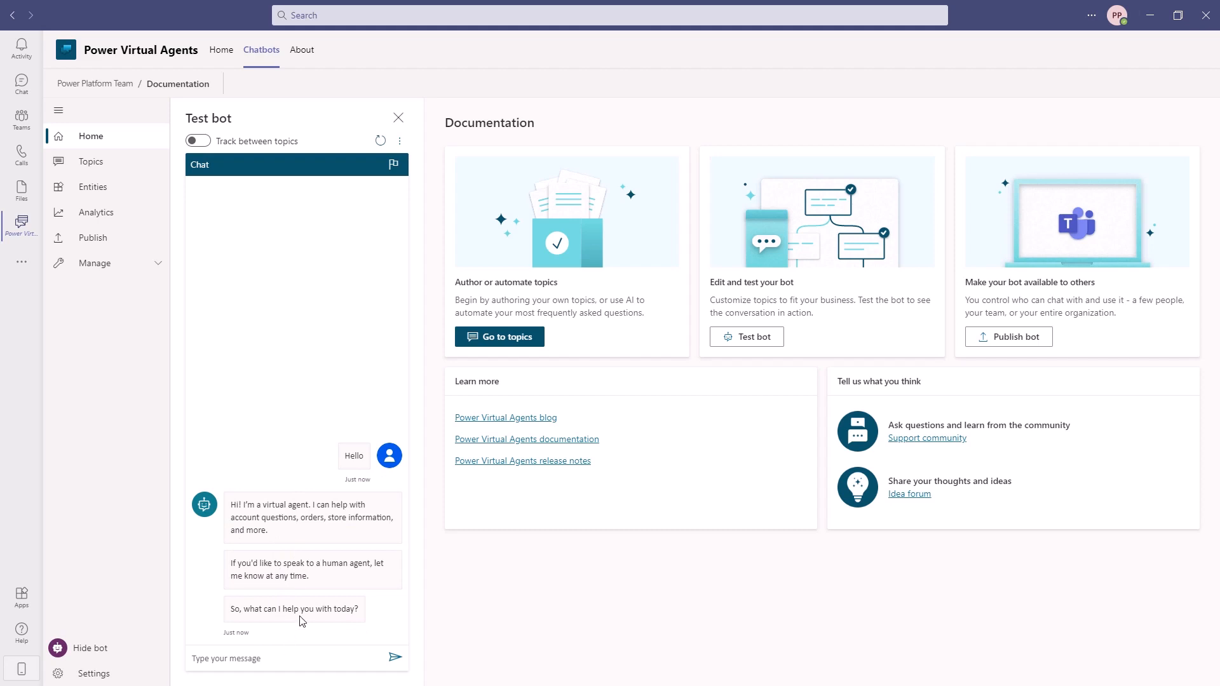
type("opening hours")
key("Return")
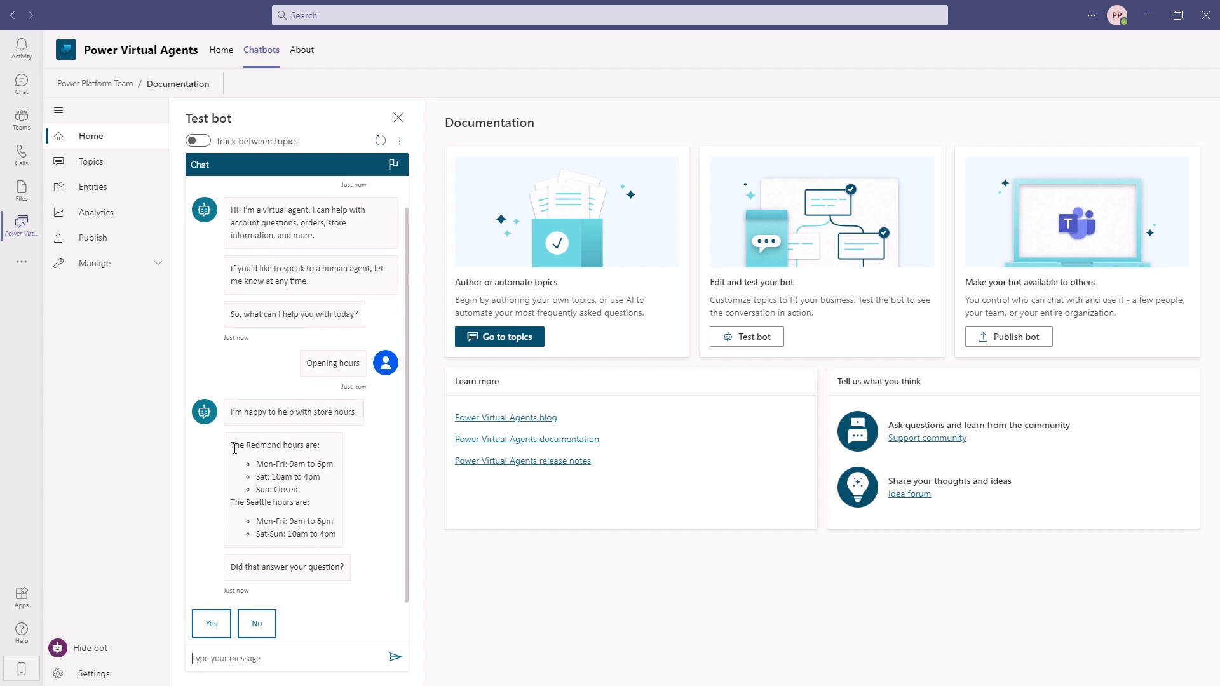
Open the topic behind the bot's store hours reply and examine its conversation flow from trigger phrases to end
left_click(341, 537)
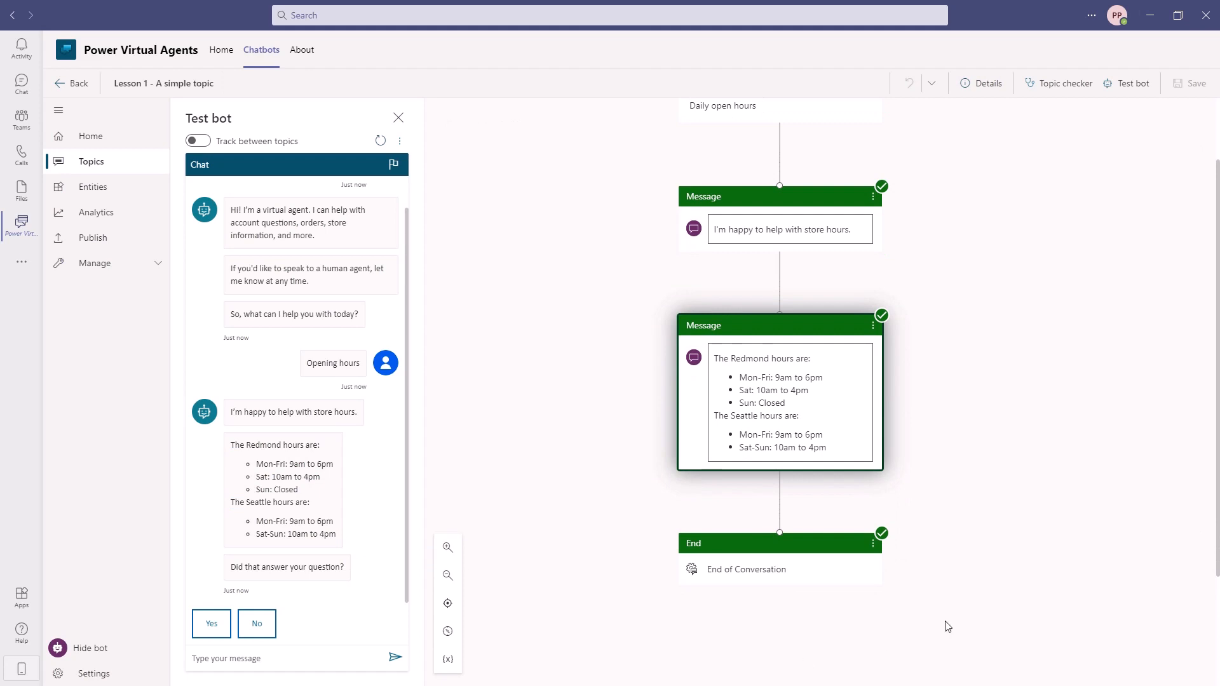
scroll(1037, 604, "up", 1)
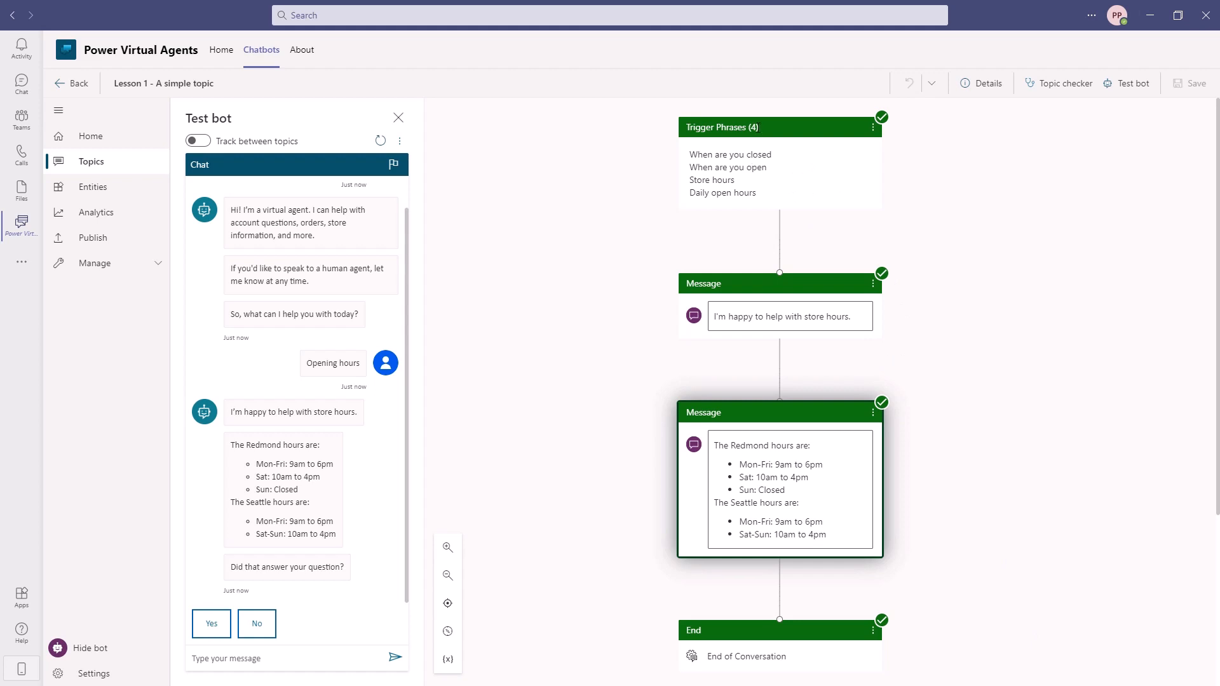
scroll(806, 388, "down", 2)
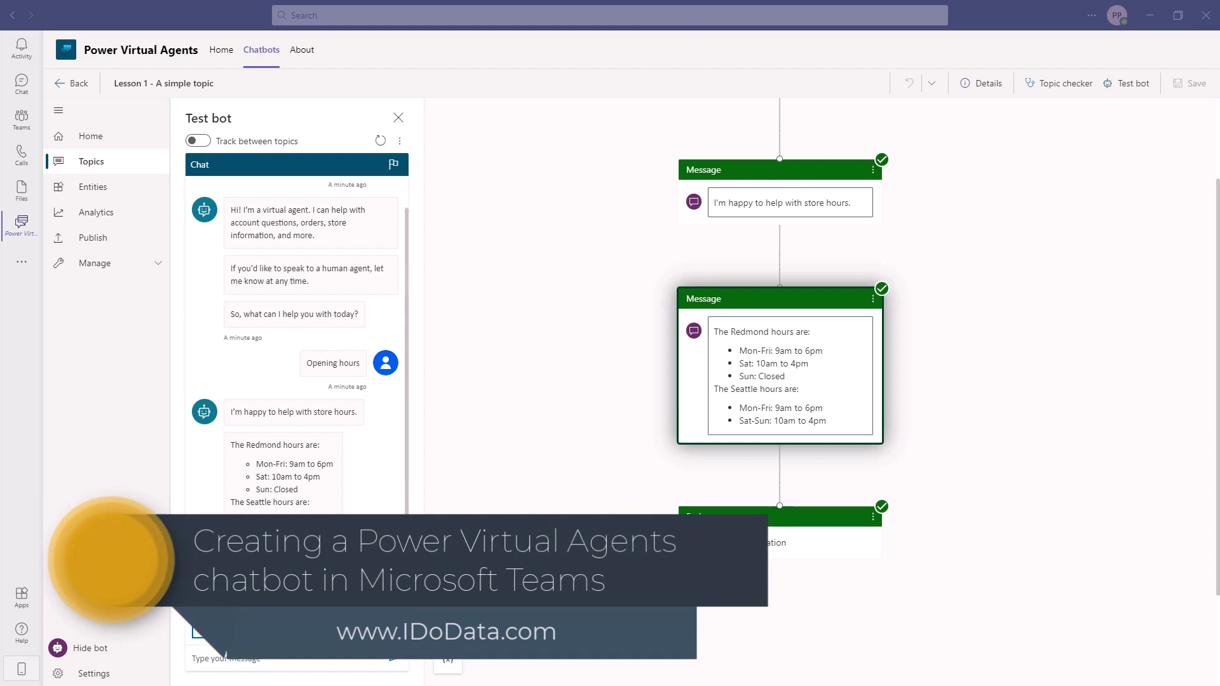
Look over the bot's entities, return to its topics and dismiss the Bot Framework Composer notice
left_click(108, 189)
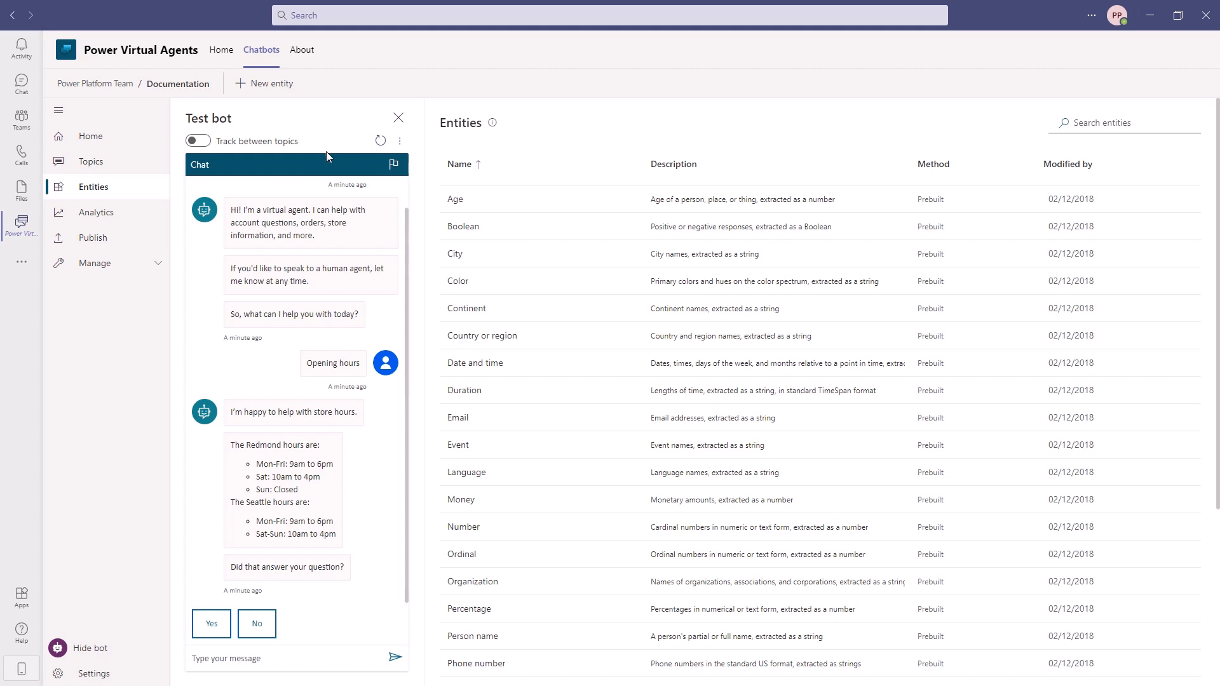
left_click(120, 165)
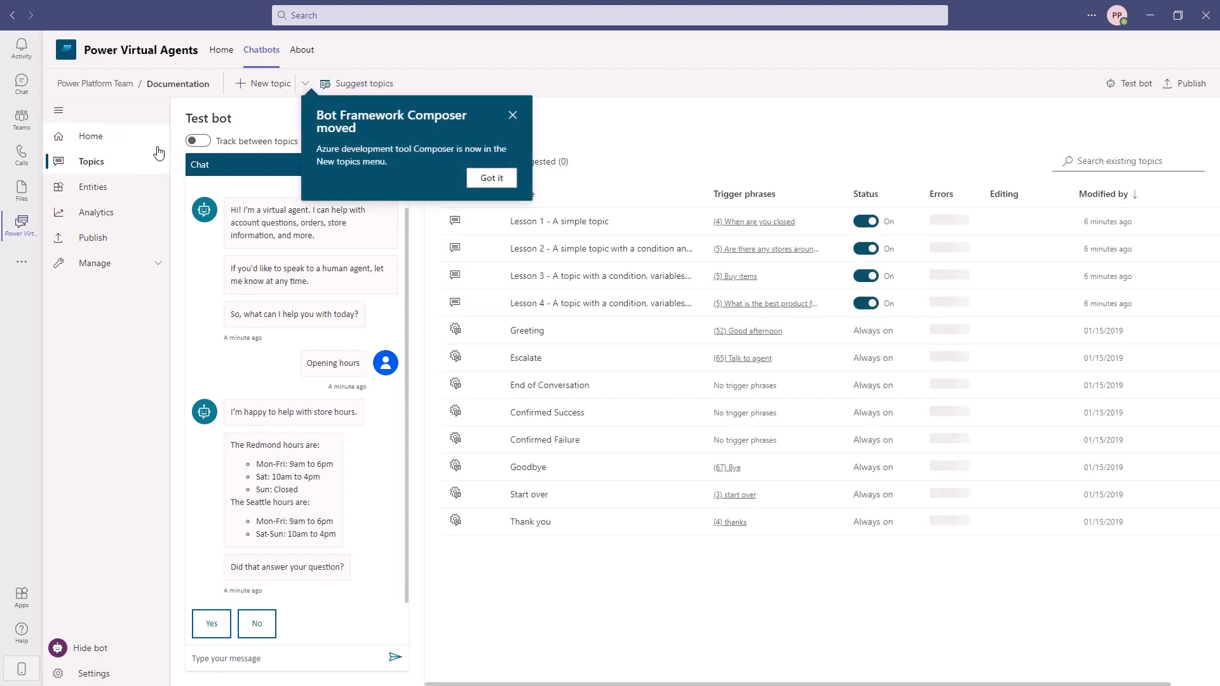
left_click(513, 115)
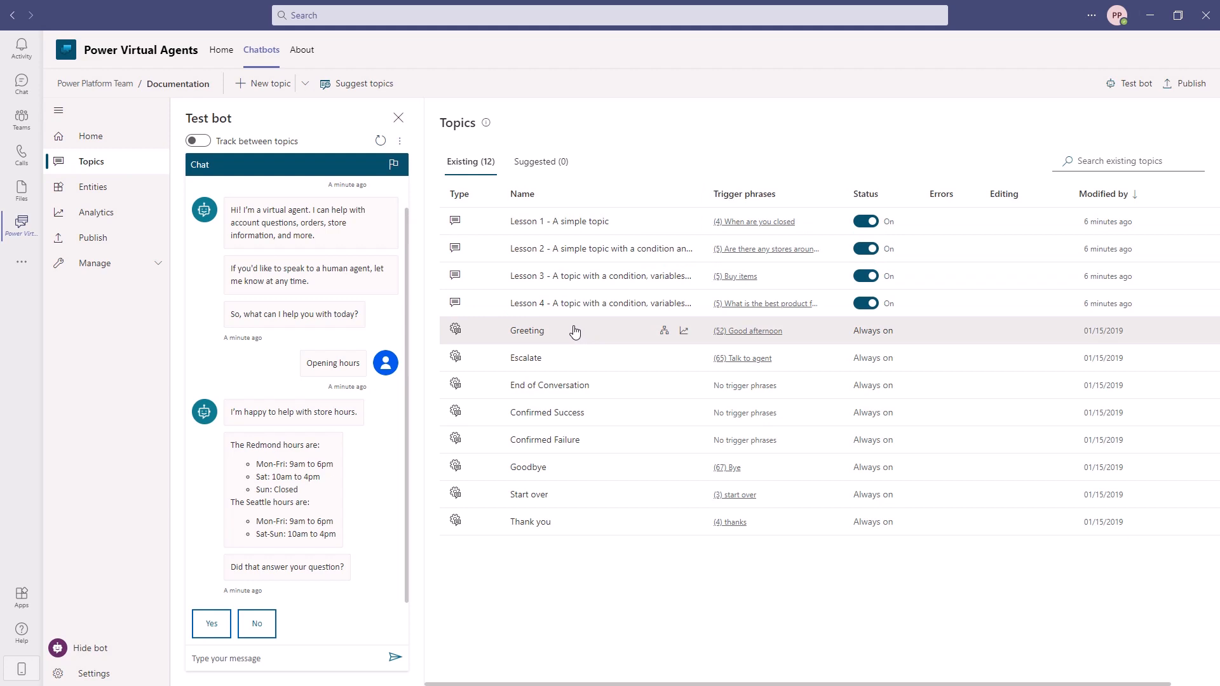
Examine the setup and trigger phrases of the Lesson 2 topic, and return to the list of topics
left_click(550, 252)
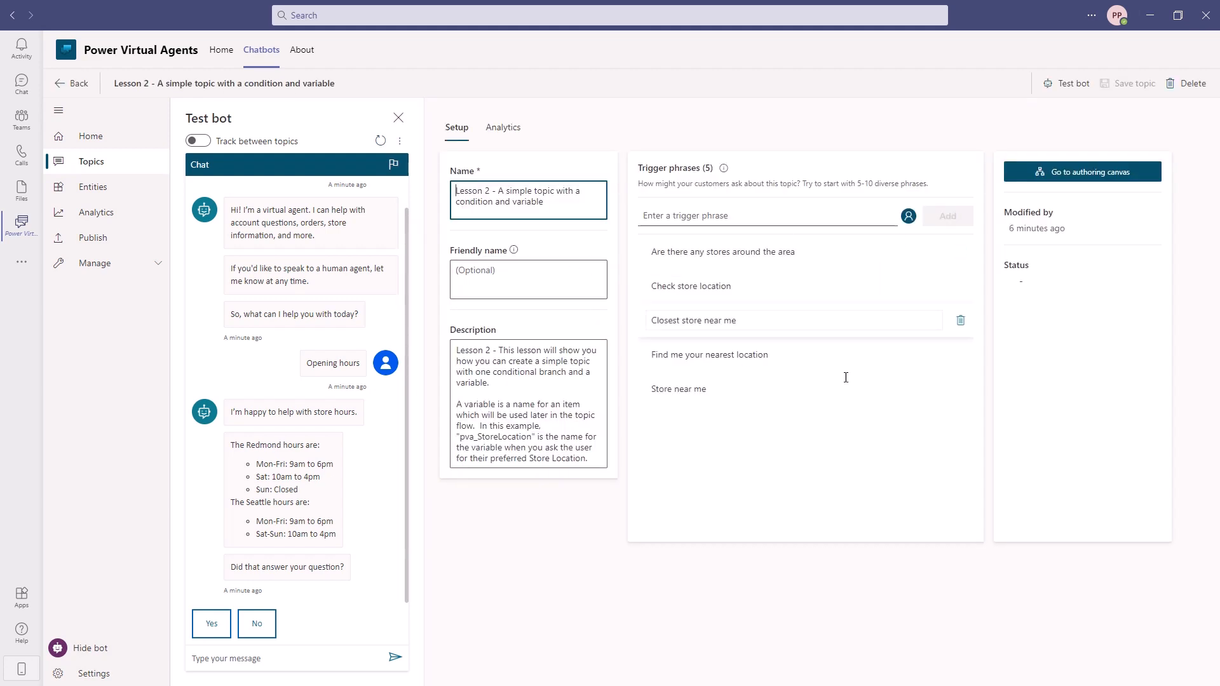
left_click(1103, 178)
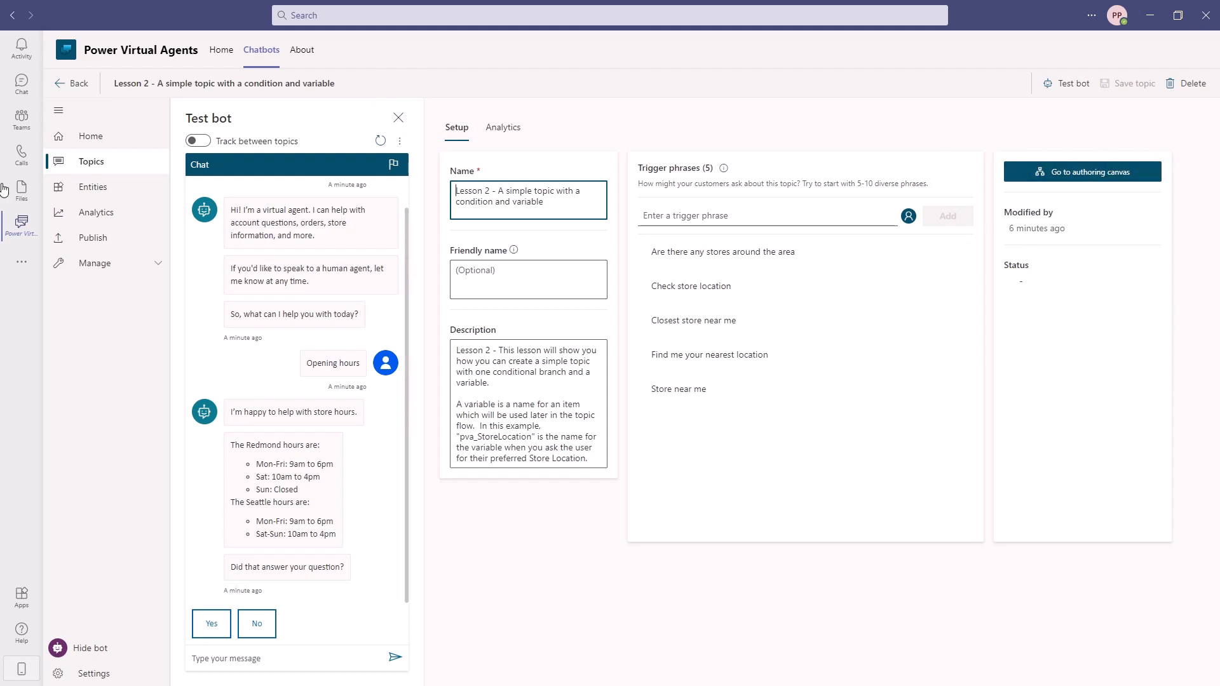
left_click(67, 164)
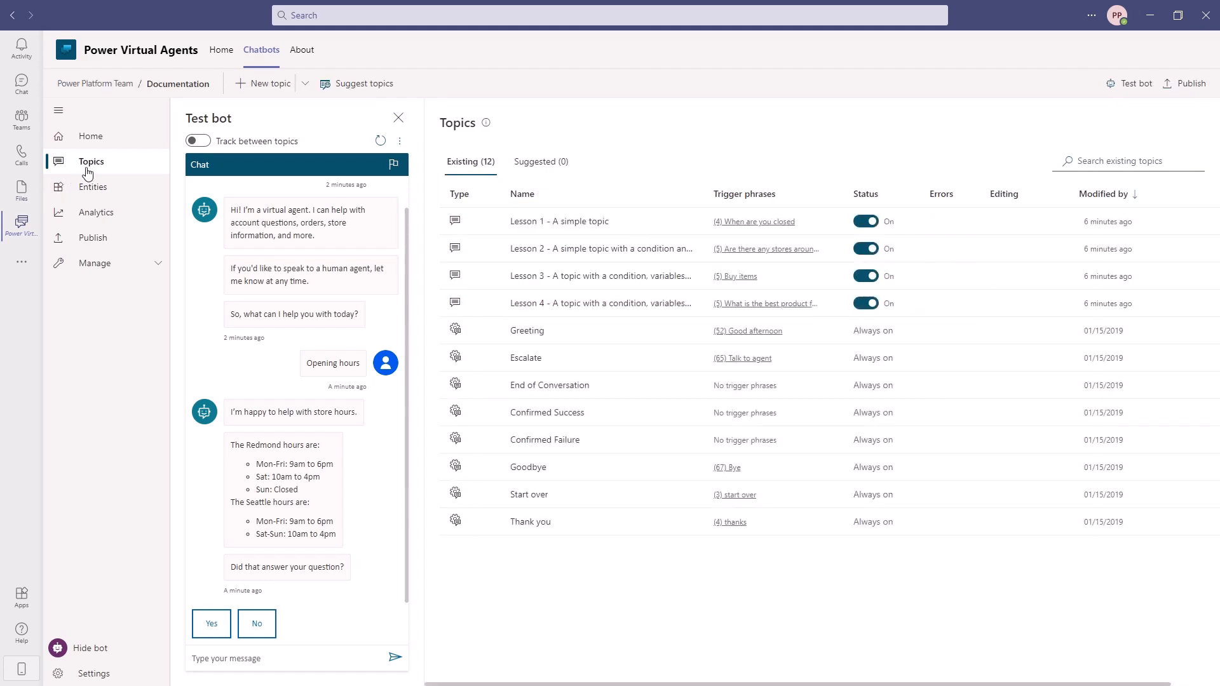
Create a new topic with "Documentation 2020 or later" as both its name and its friendly name
key("ctrl")
left_click(284, 89)
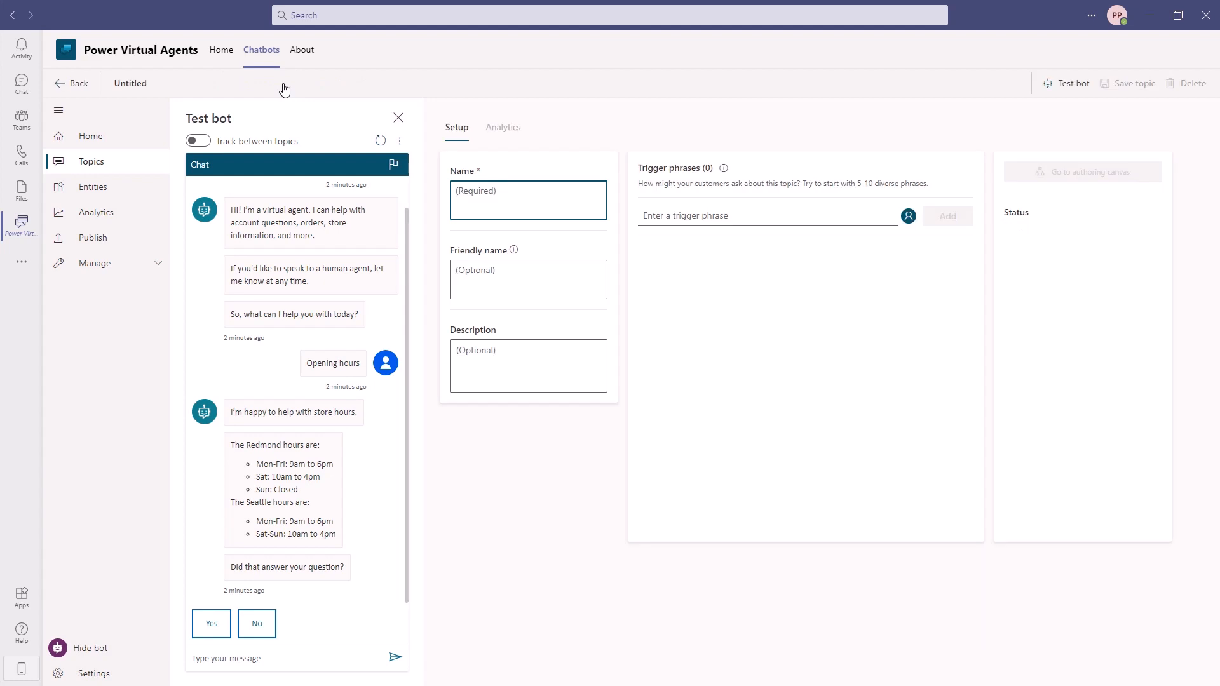
type("Documentation 20")
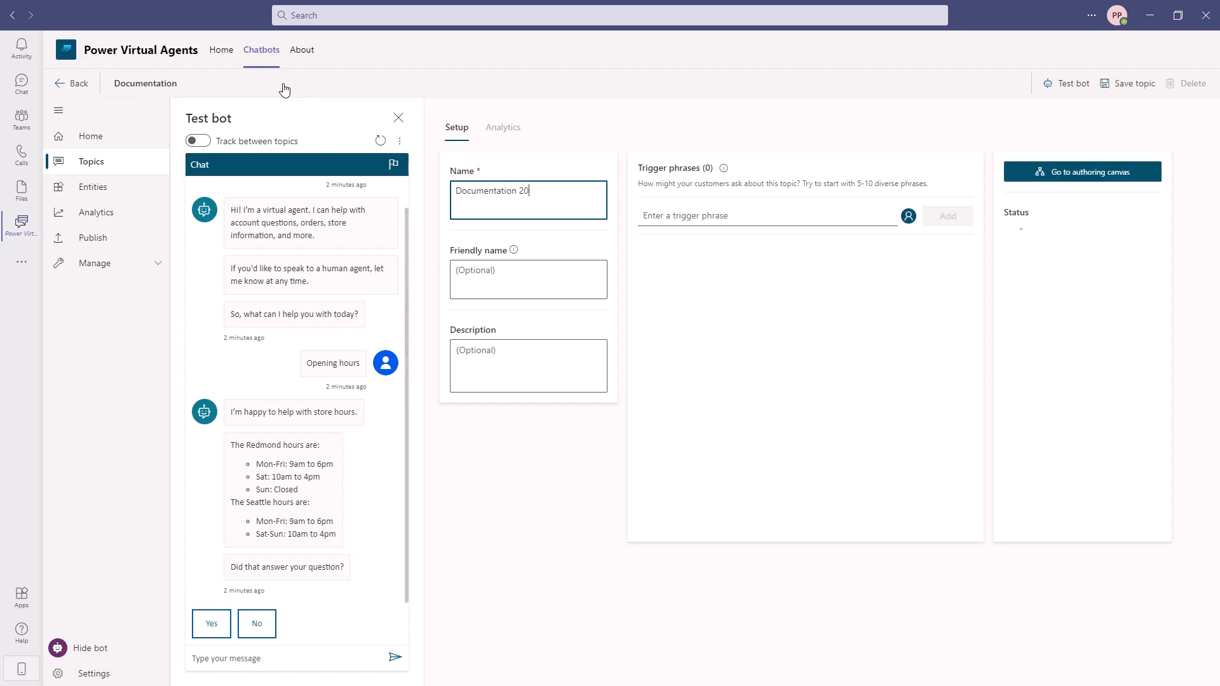
type("20 or later")
left_click(496, 289)
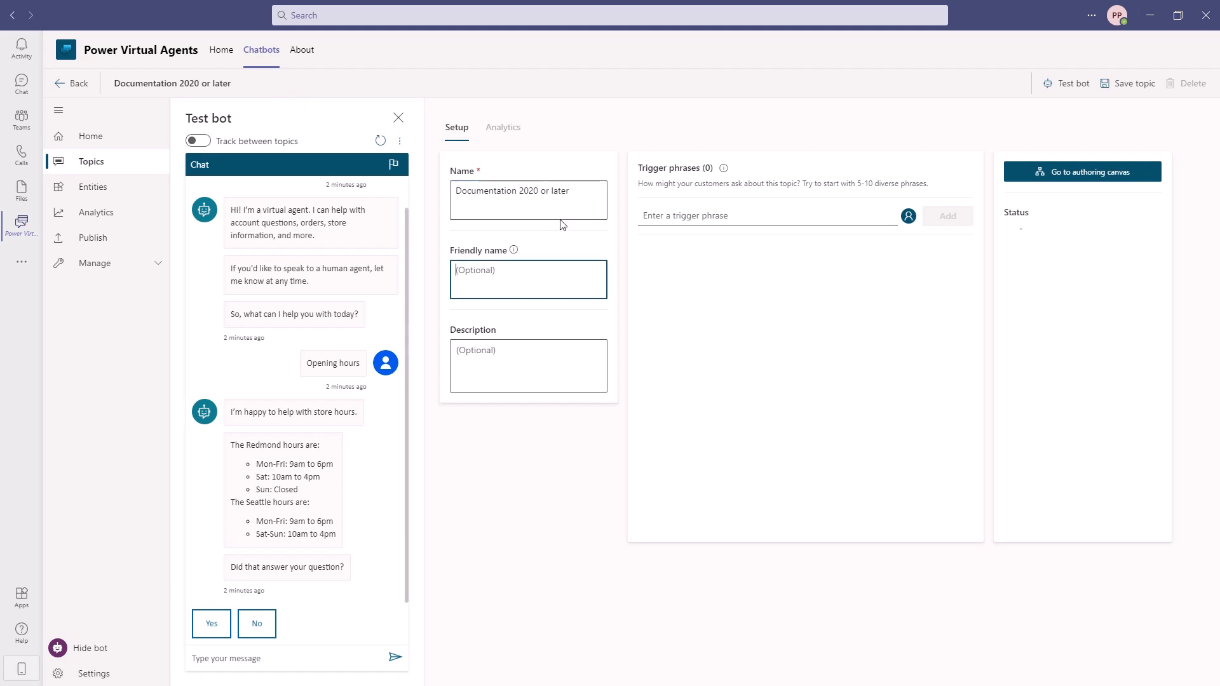
left_click_drag(571, 193, 454, 192)
key("ctrl+c")
left_click(496, 281)
key("ctrl+v")
mouse_move(512, 250)
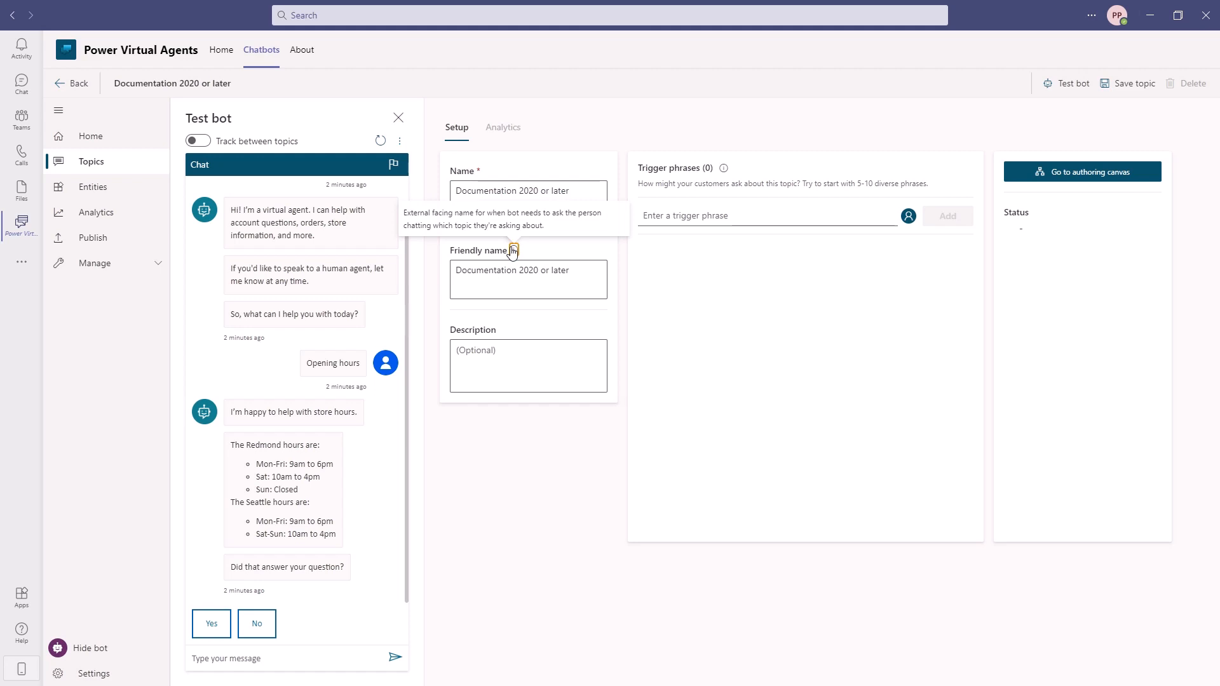
Add the trigger phrase "Where is the documentation?" to the new topic
left_click(729, 217)
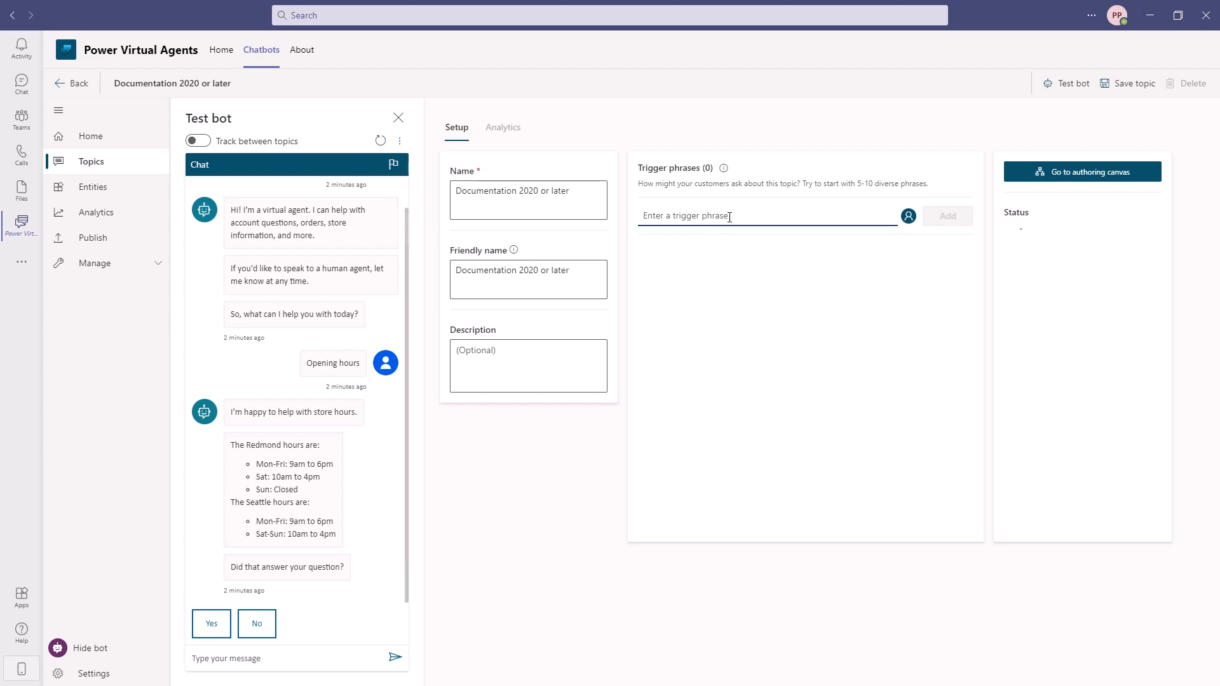
type("W")
key("BackSpace")
type("Where is the docu")
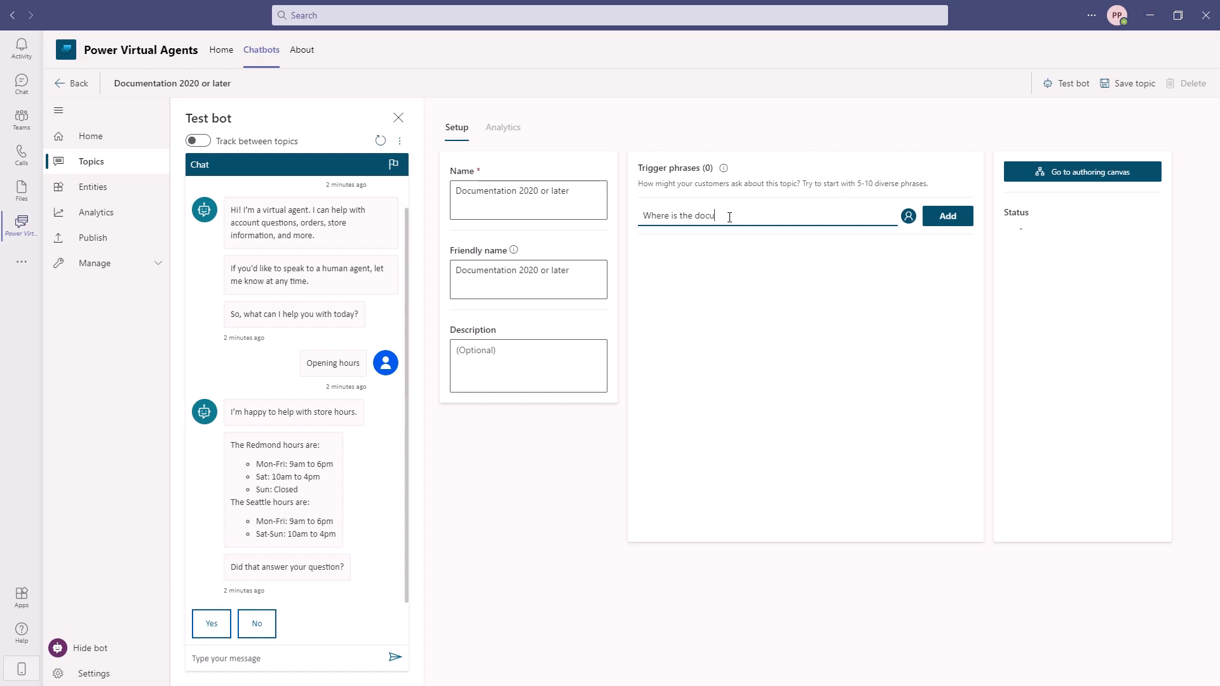
type("mentation?")
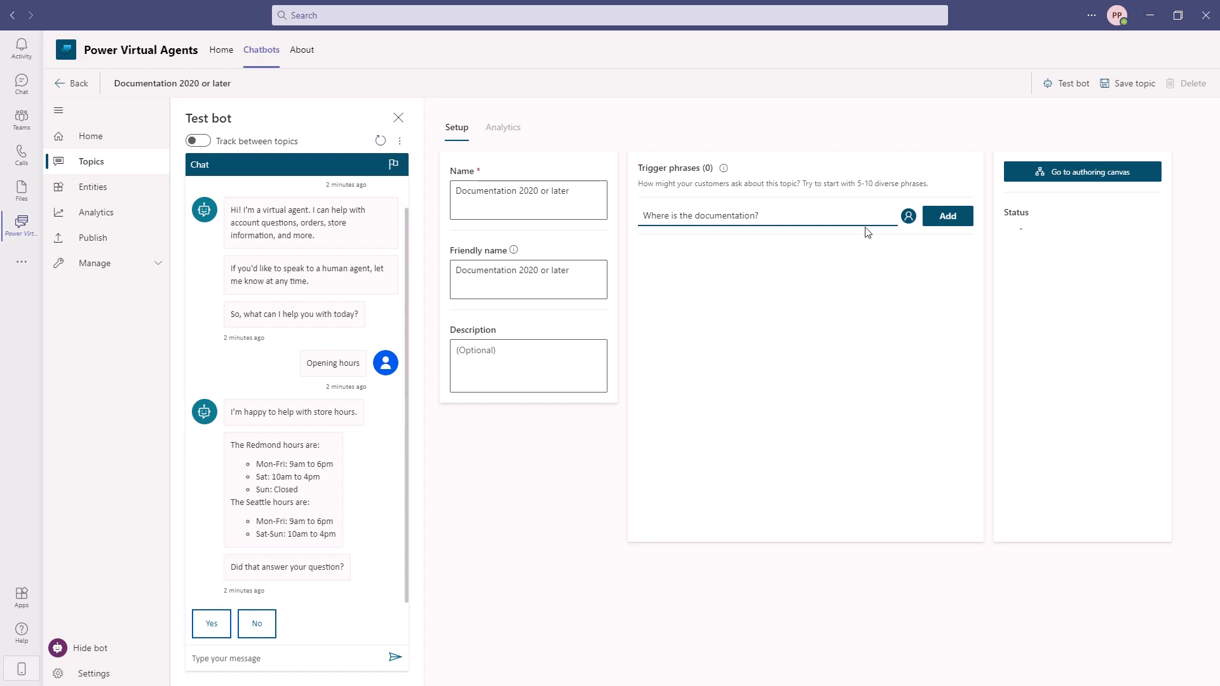
left_click(943, 217)
Add the trigger phrases "Documentation" and "Where can I find a manual?" to the topic
type("Docum")
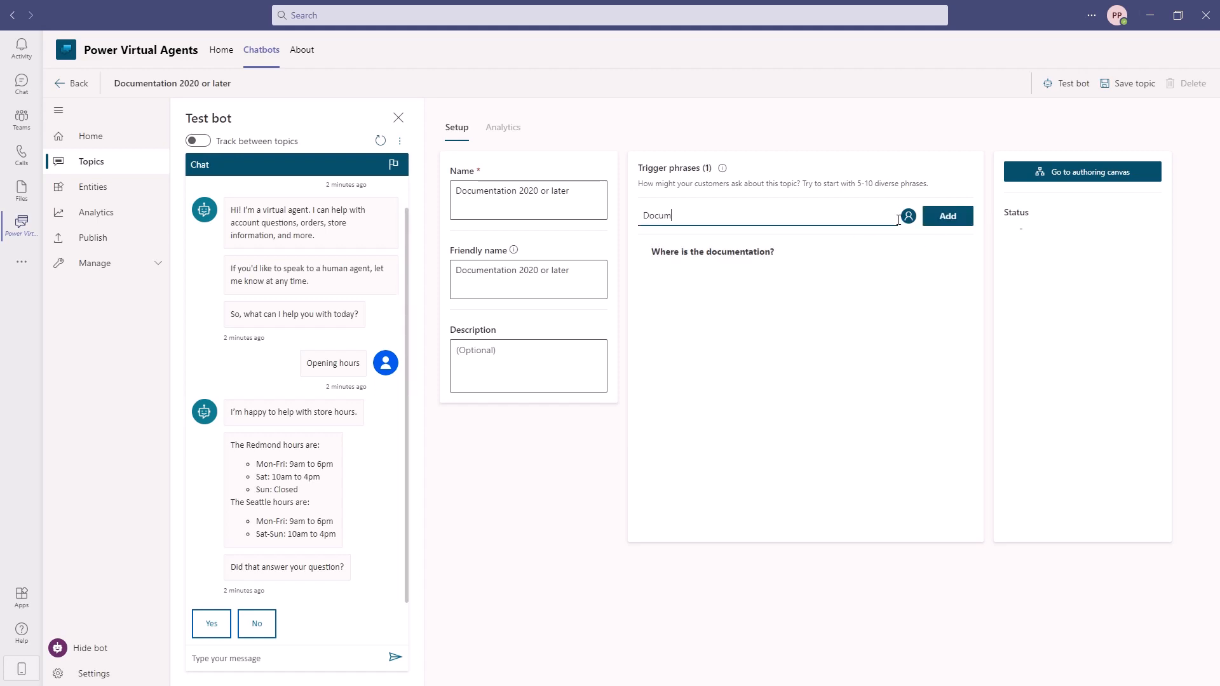
type("entaito")
type("on")
left_click(946, 215)
type("W")
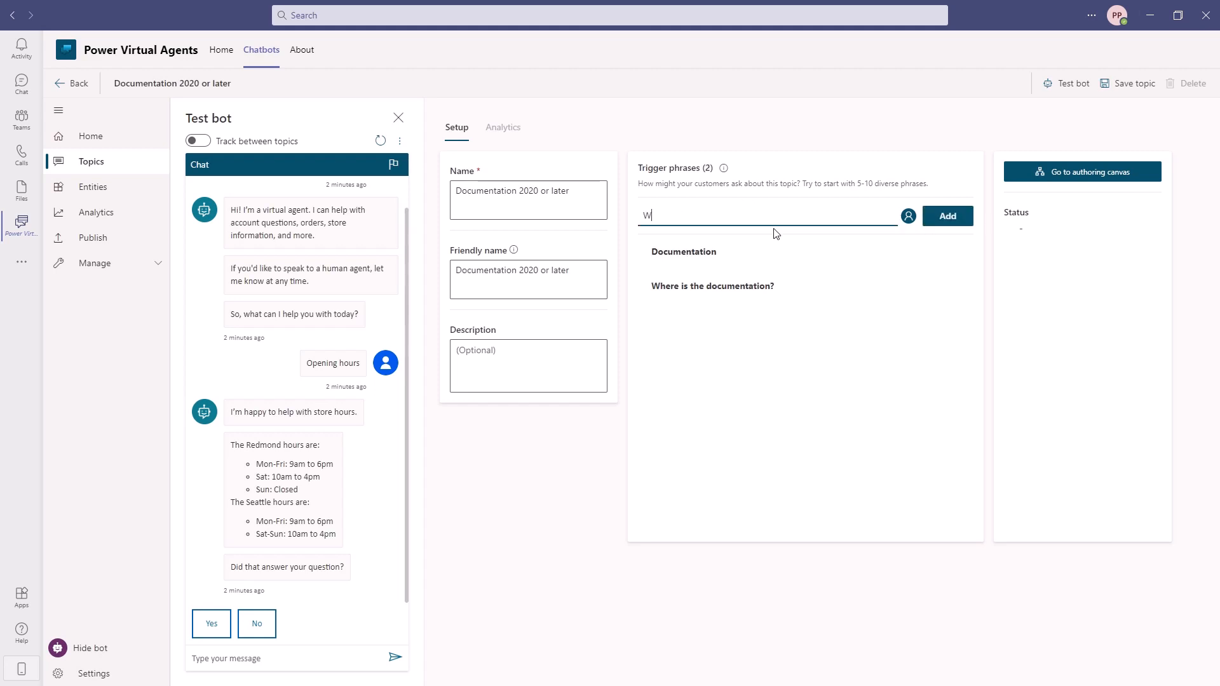
type("here can I find a manual?")
left_click(947, 216)
left_click_drag(803, 184, 933, 194)
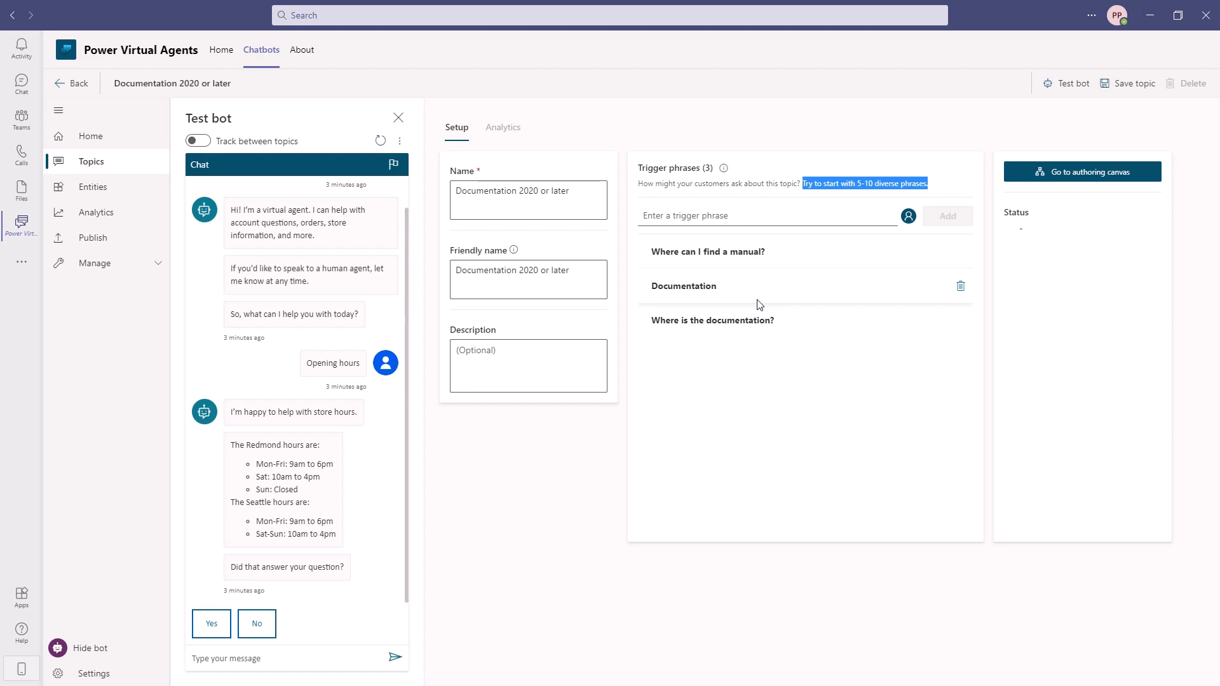
Open the topic's authoring canvas and write the bot message "Welcome to the Documentation section for 2020 and later."
left_click(1101, 180)
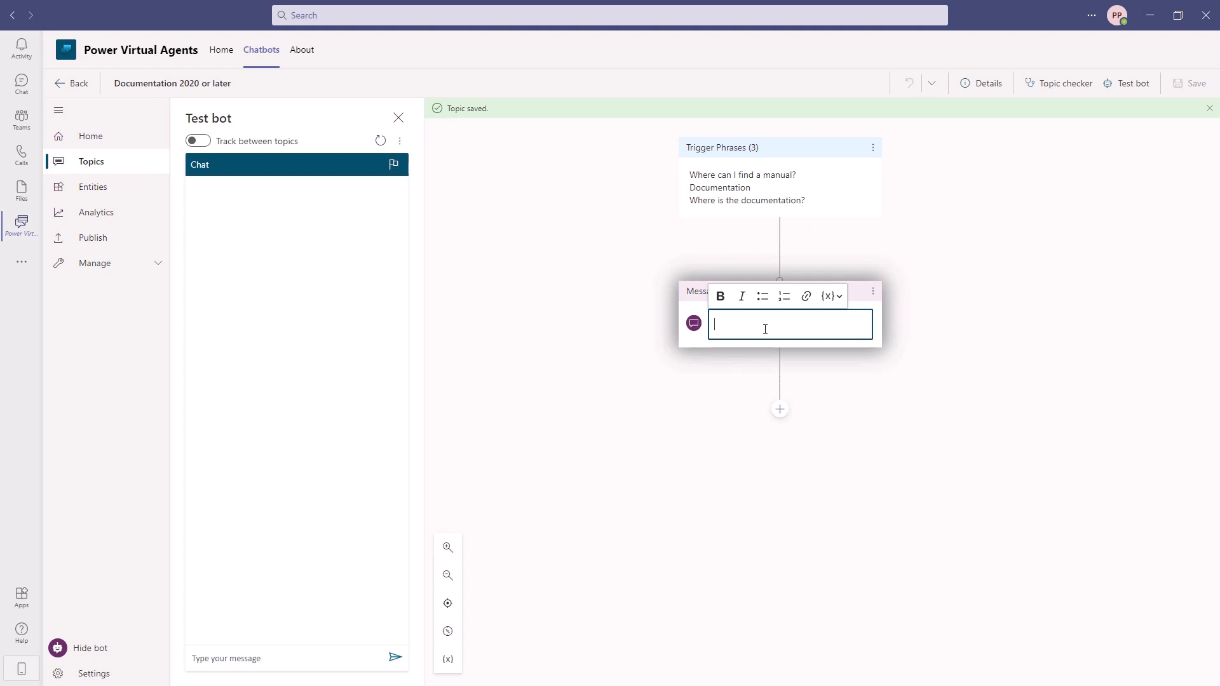
type("Welcome to the Documentation section fo")
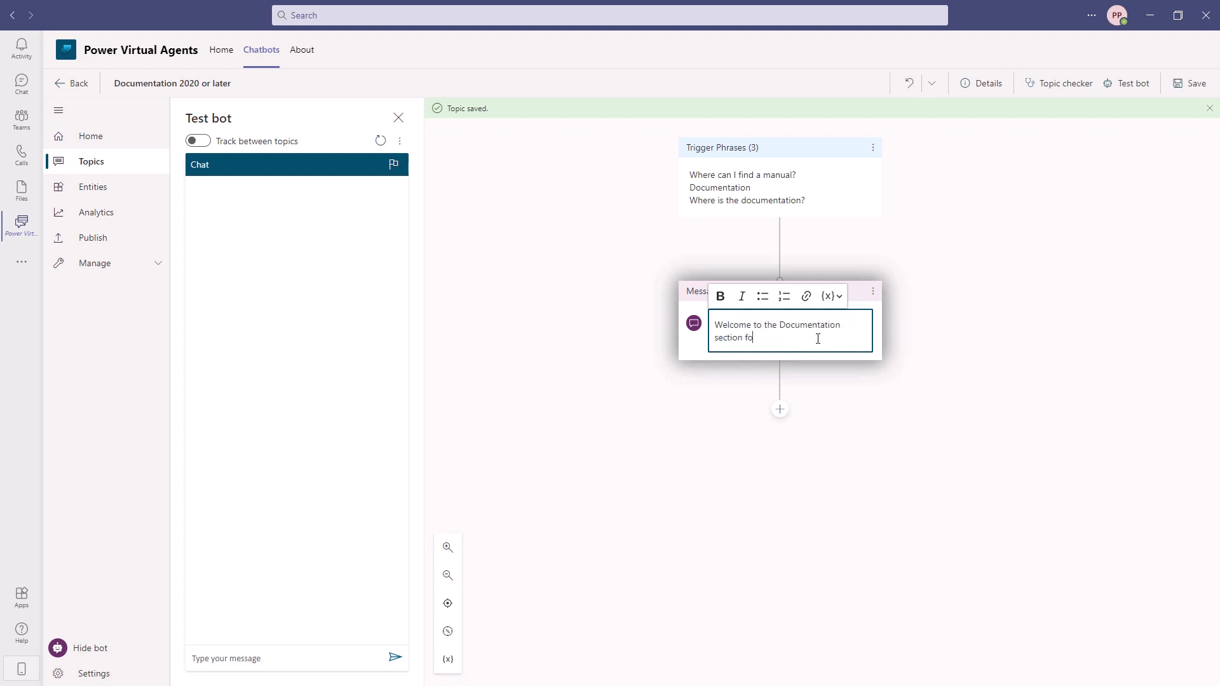
type("r 2020 and later.")
left_click(997, 451)
Add a question below the welcome message asking "Which year do you want the documentation for?"
left_click(779, 404)
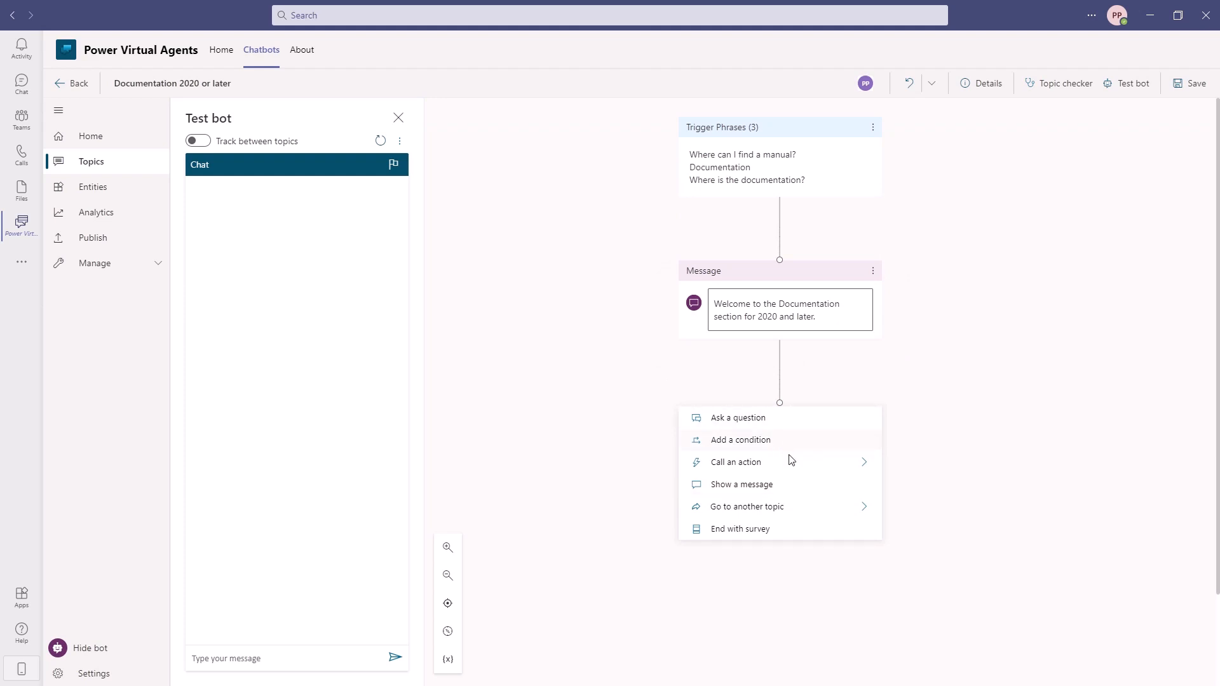
left_click(865, 464)
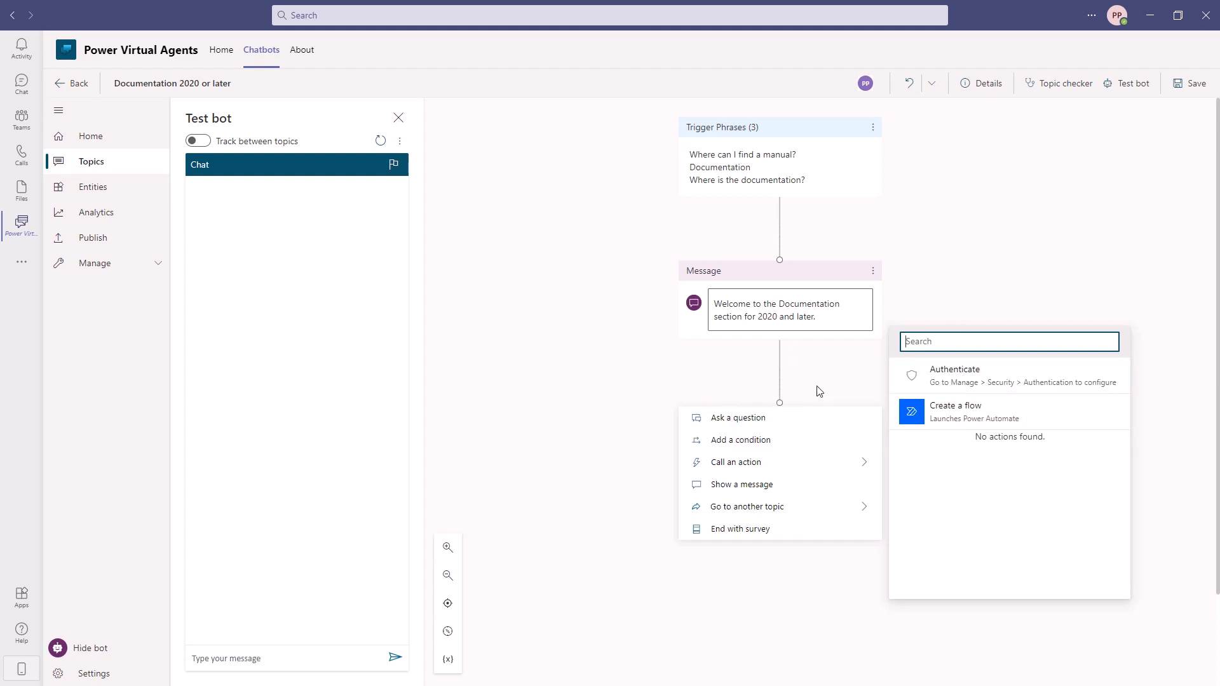
left_click(776, 419)
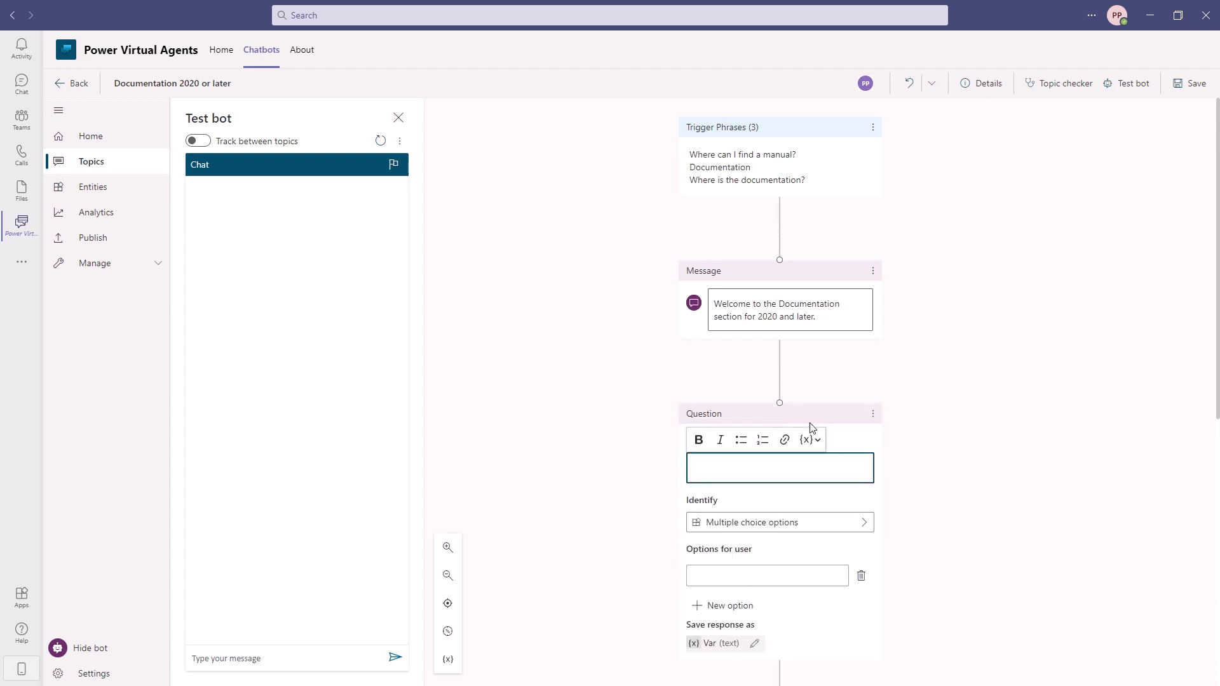
type("Which year d")
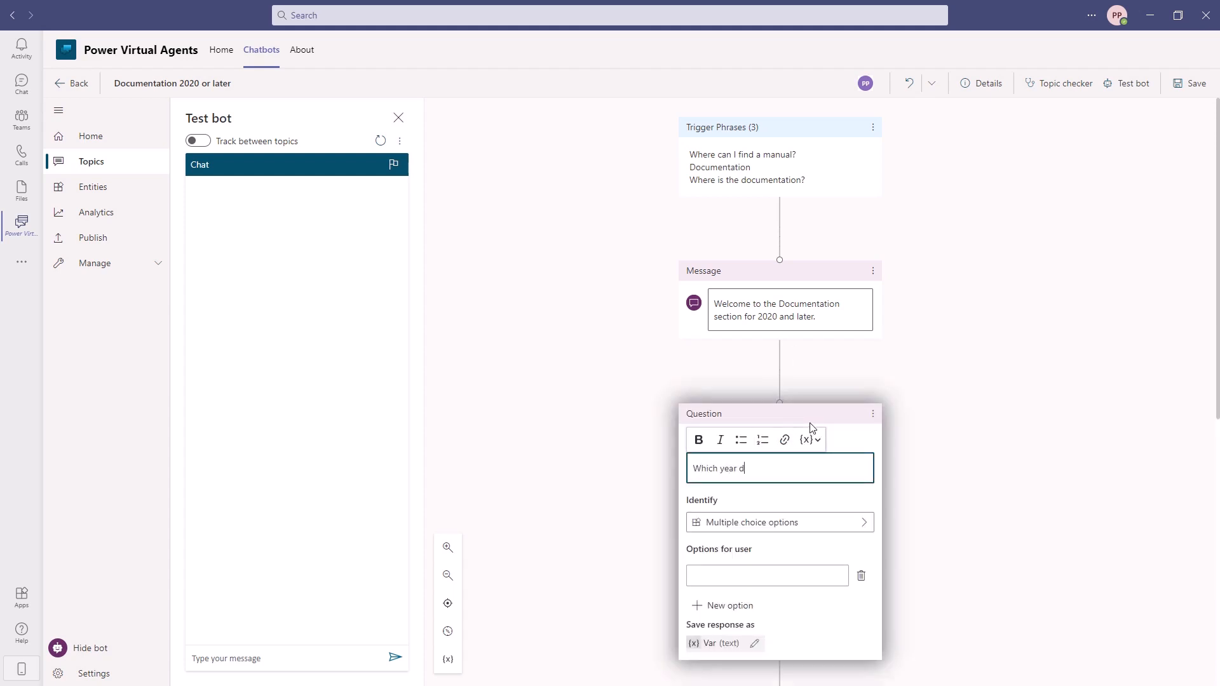
type("o you want the documentation for?")
Review the information types the question can identify and choose Multiple choice options
left_click(867, 537)
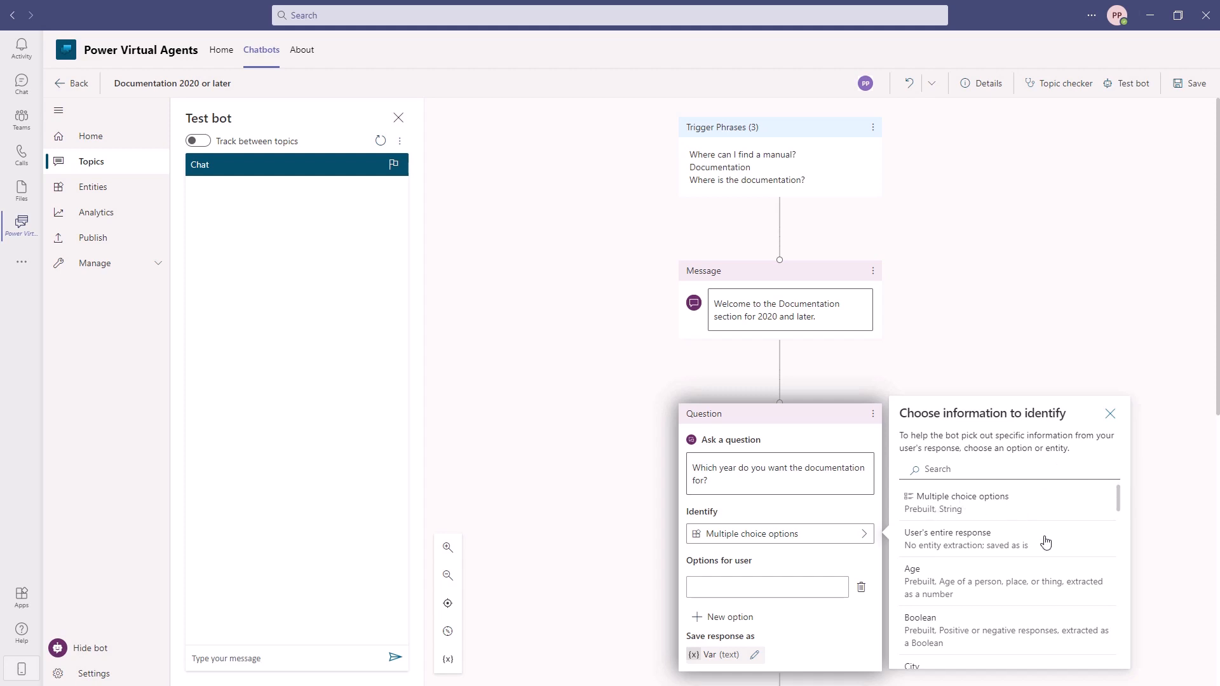
scroll(962, 583, "down", 1)
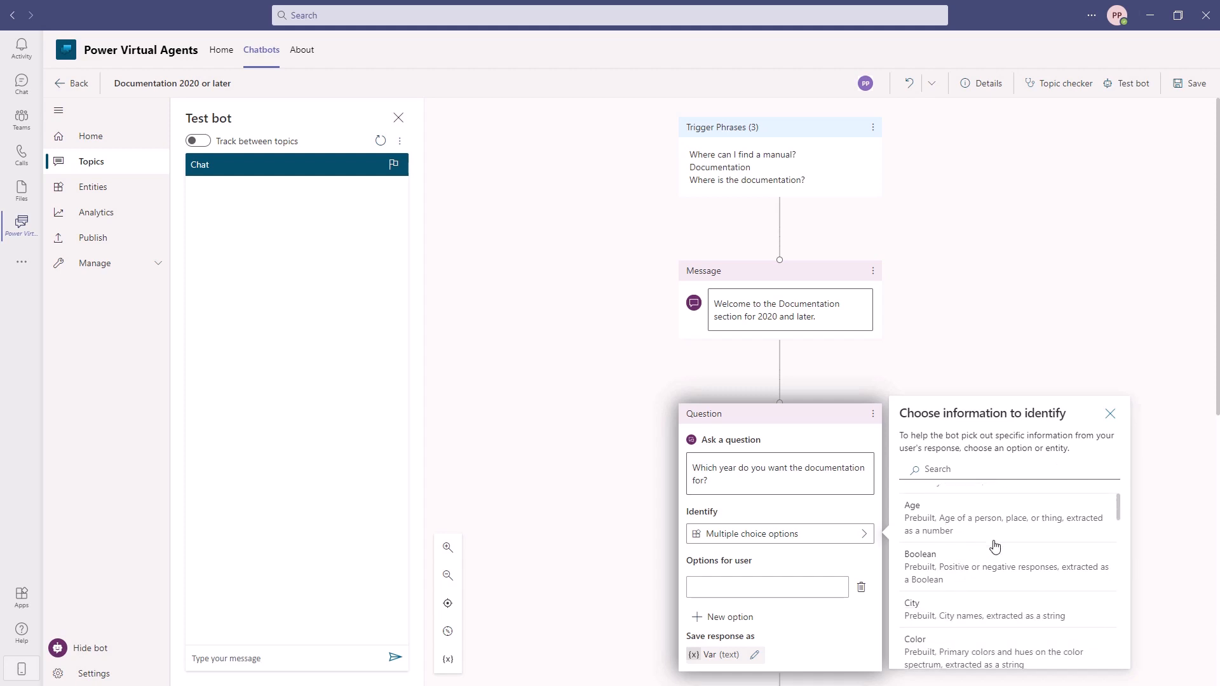
scroll(994, 571, "down", 6)
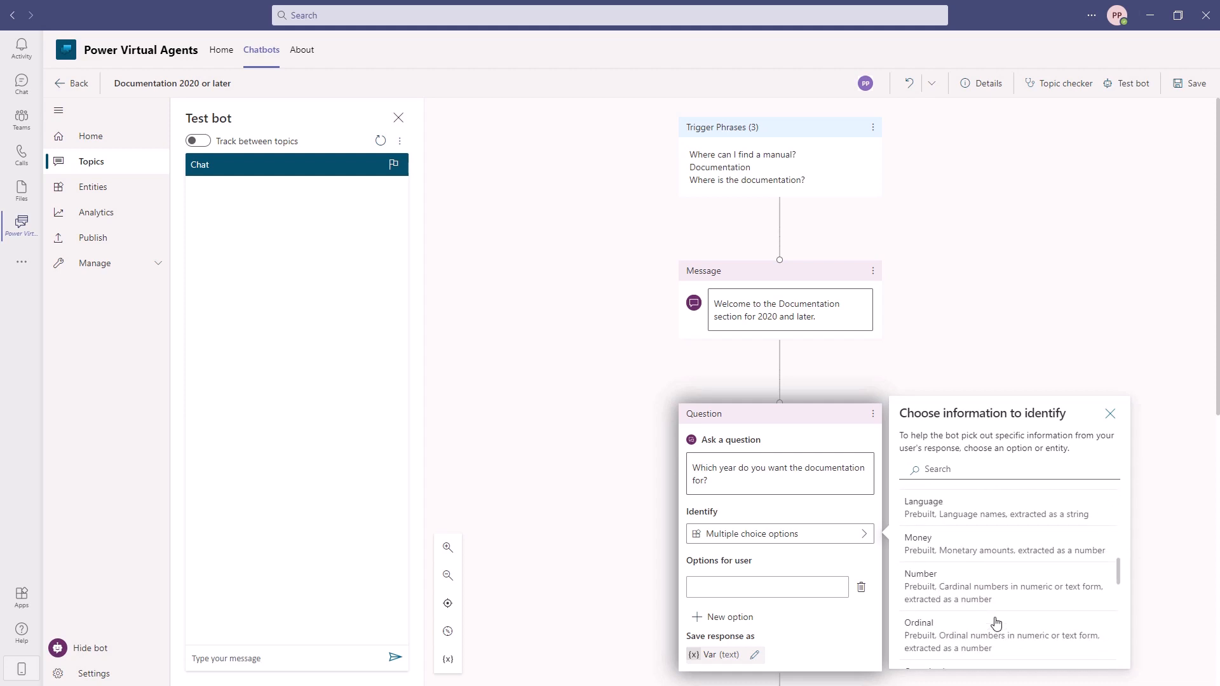
scroll(996, 622, "up", 7)
left_click(966, 506)
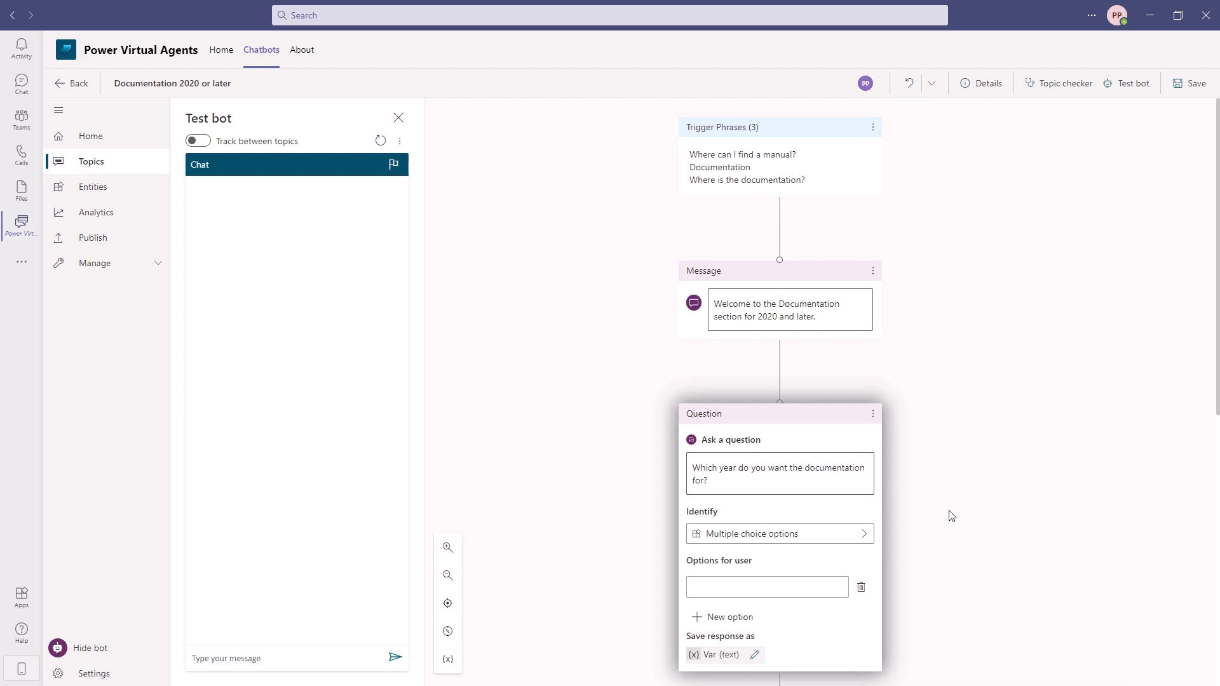
Add the answer options 2020, 2021, 2022 and 2019 to the year question
left_click(744, 587)
type("2020")
left_click(698, 620)
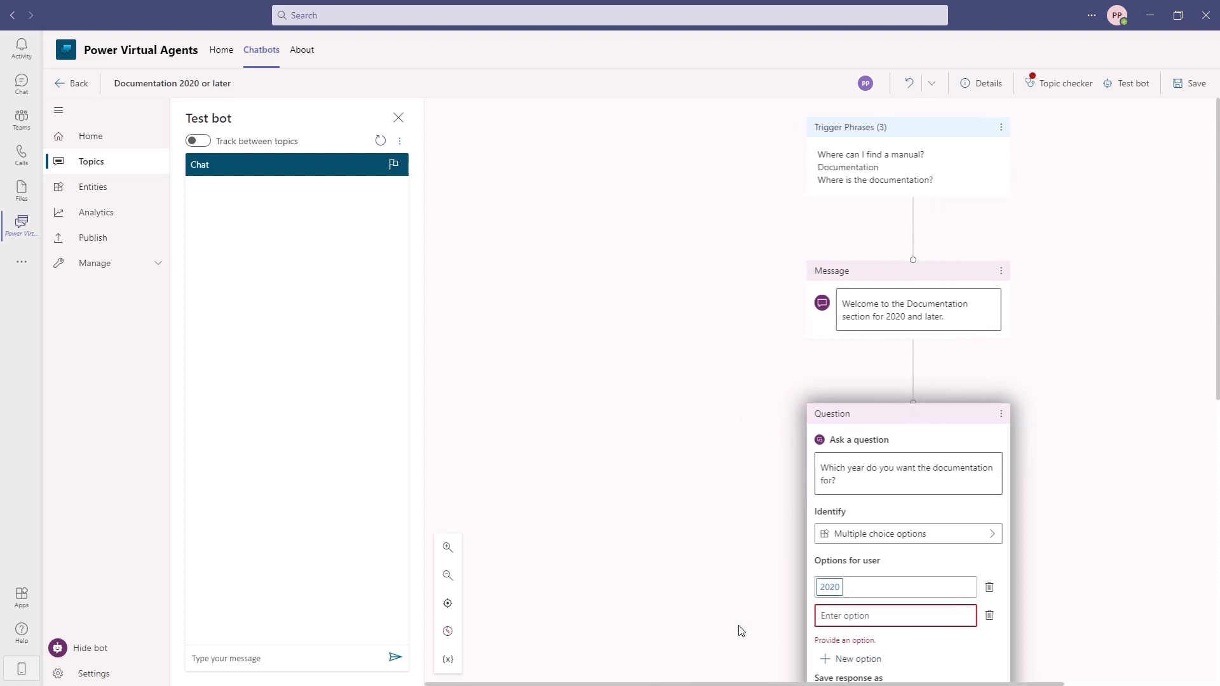
type("2021")
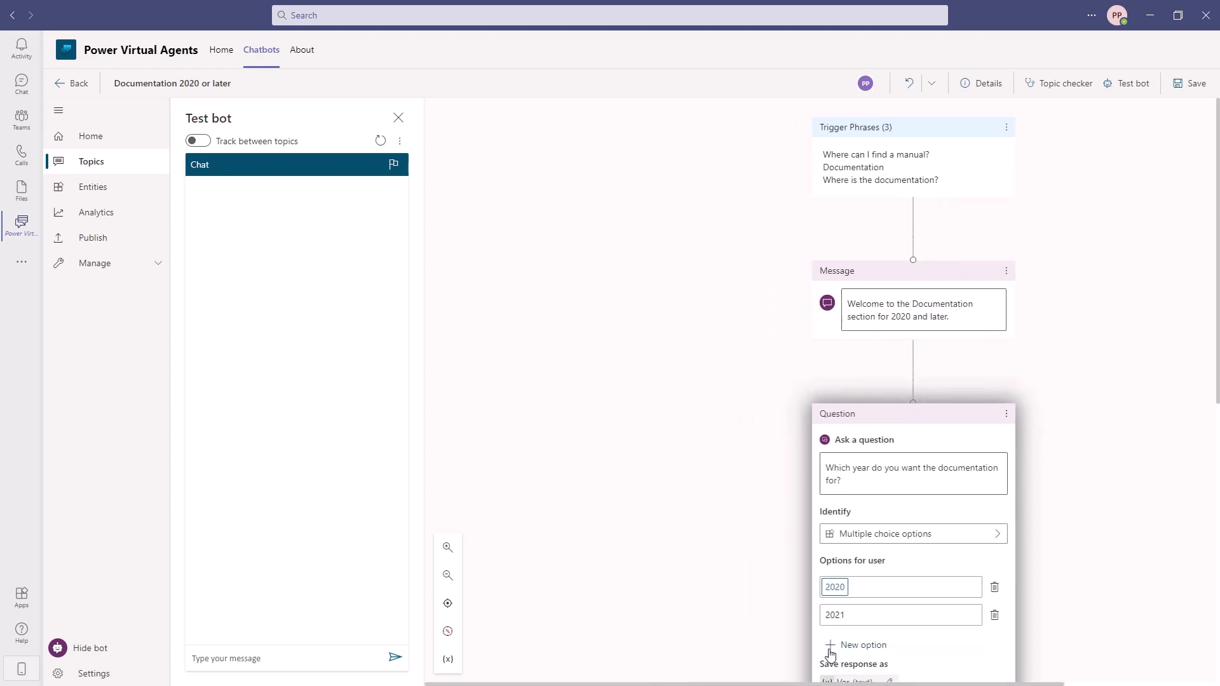
left_click(829, 650)
type("2022")
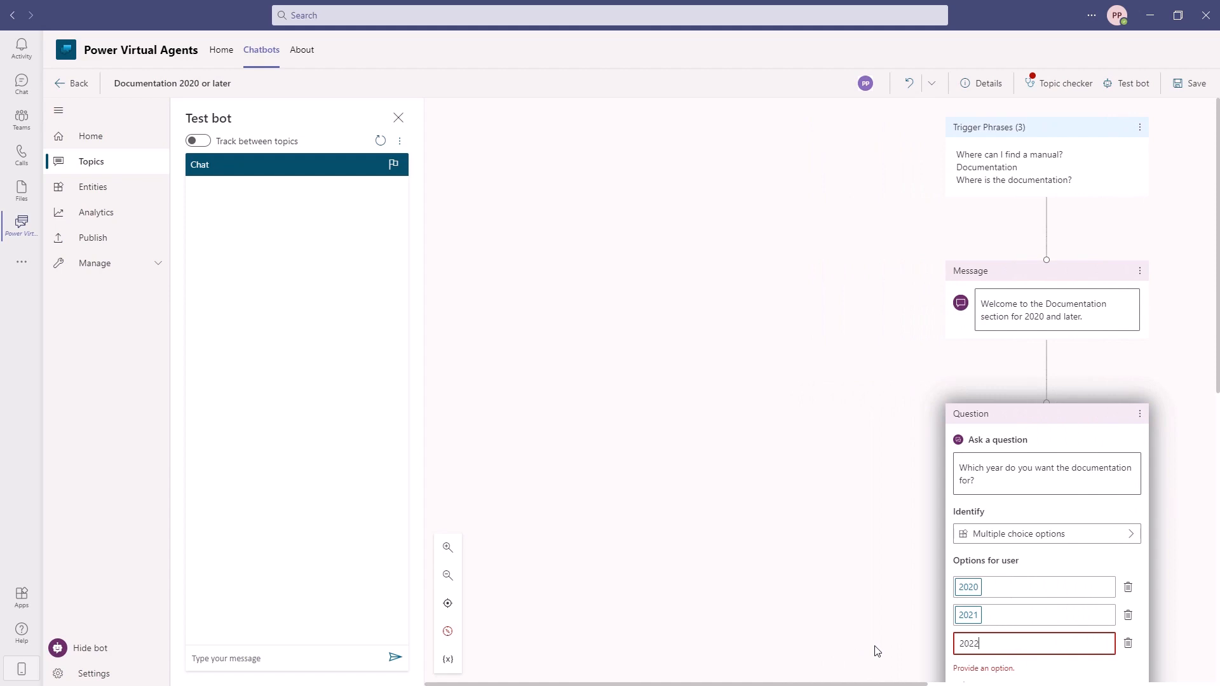
scroll(1027, 640, "down", 2)
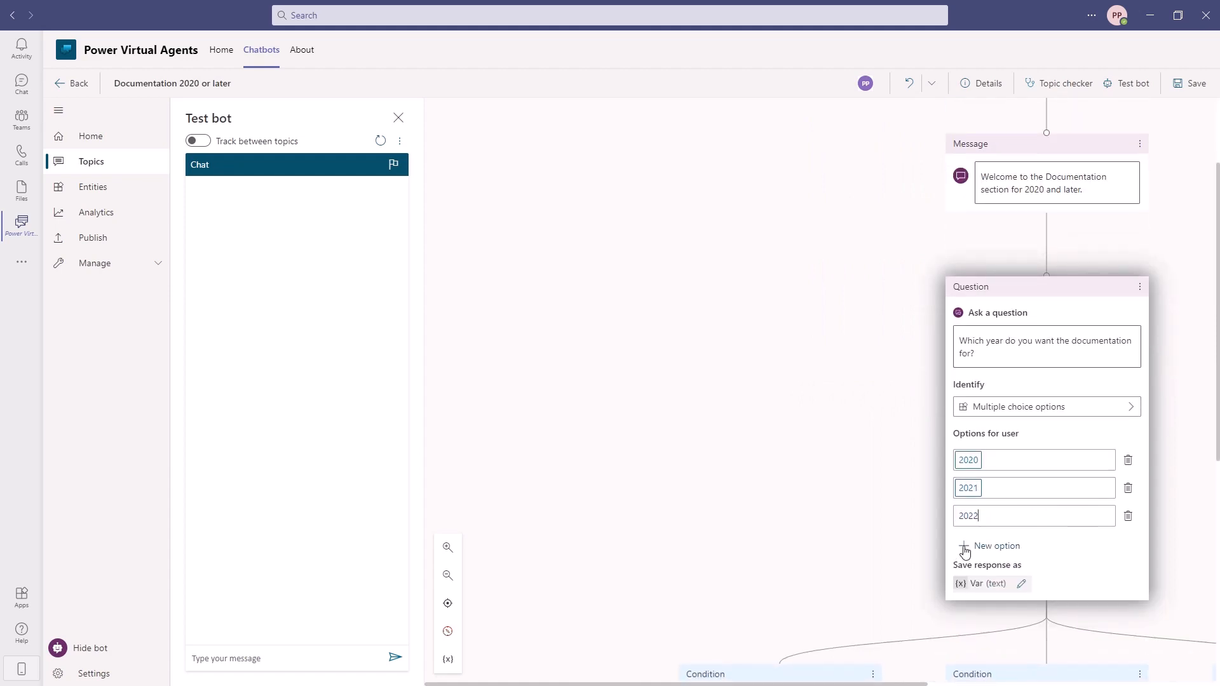
left_click(965, 547)
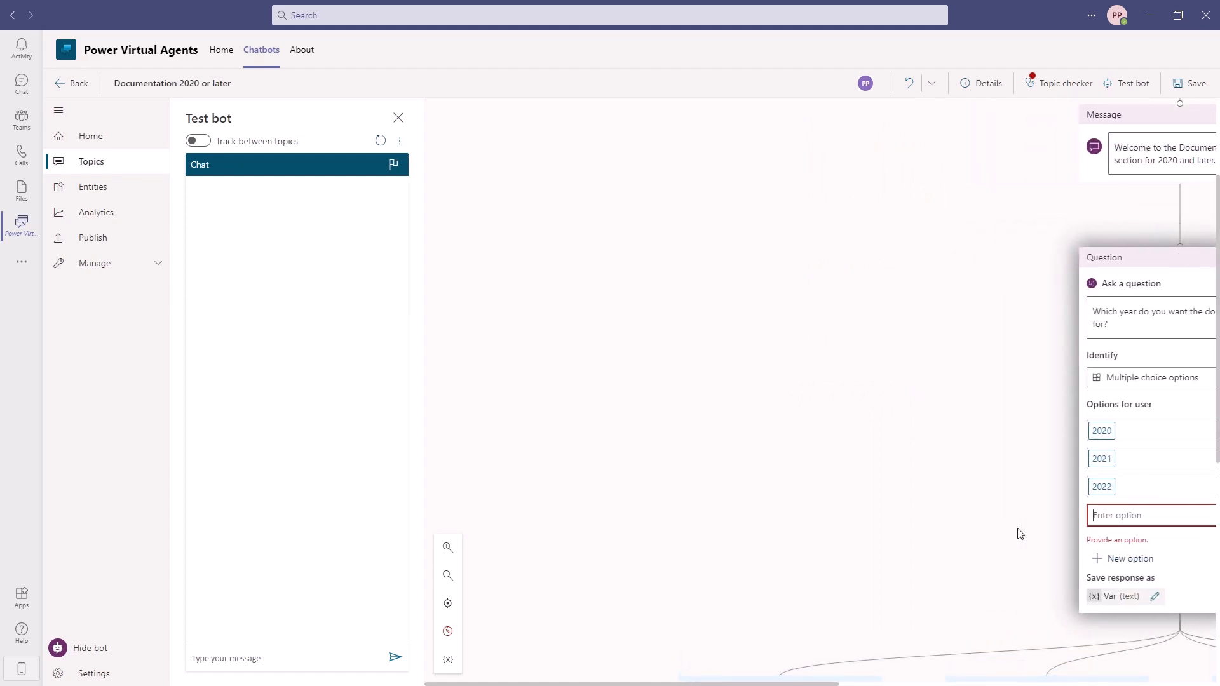
type("2019")
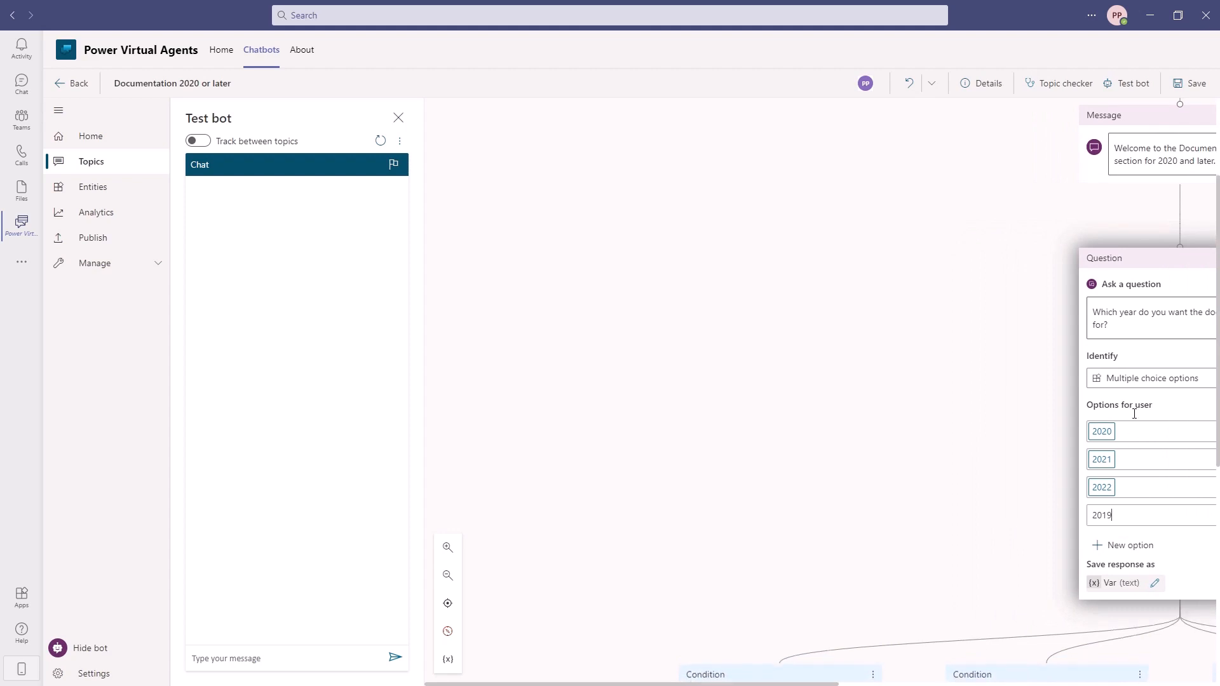
Rename the variable that stores the question's response to YearRequested, leaving its usage limited to the topic
left_click(1130, 585)
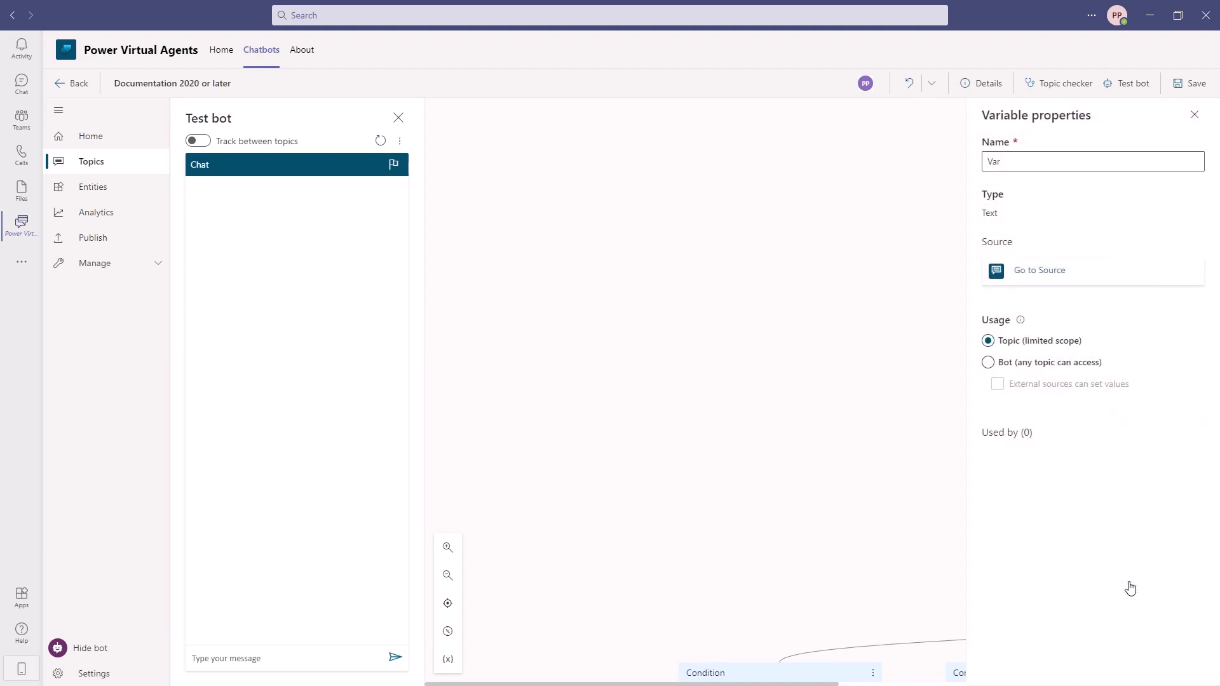
left_click_drag(1056, 162, 965, 162)
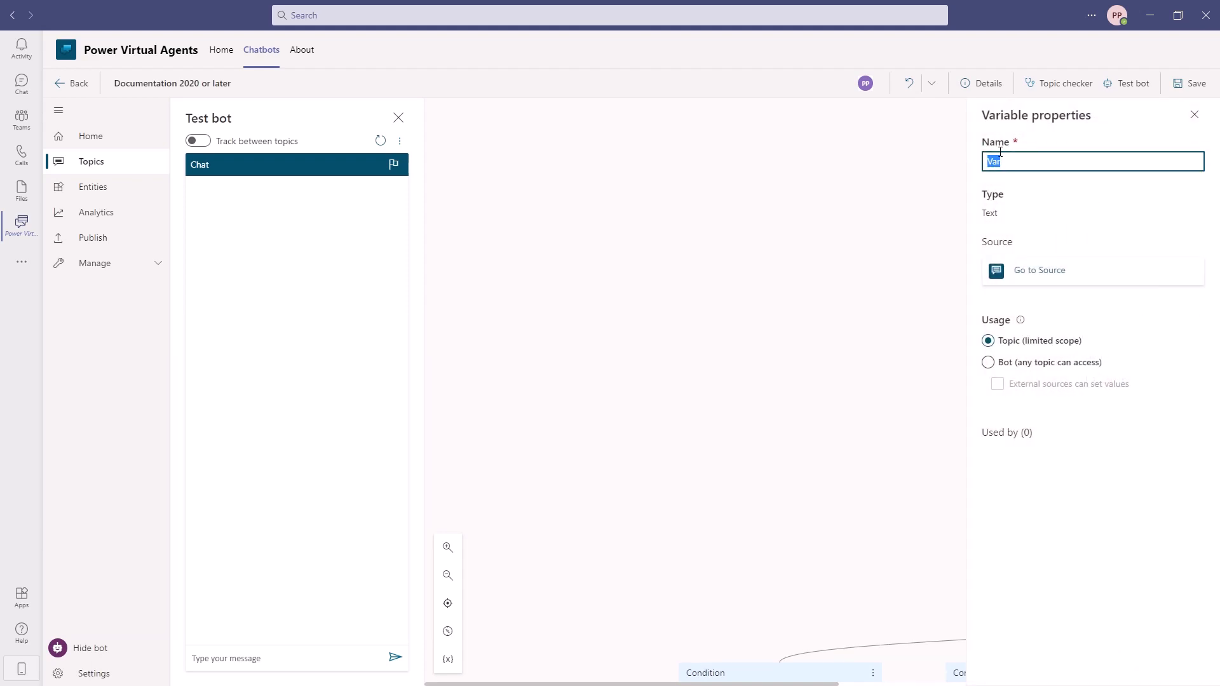
type("YearRequested")
left_click_drag(981, 213, 1019, 214)
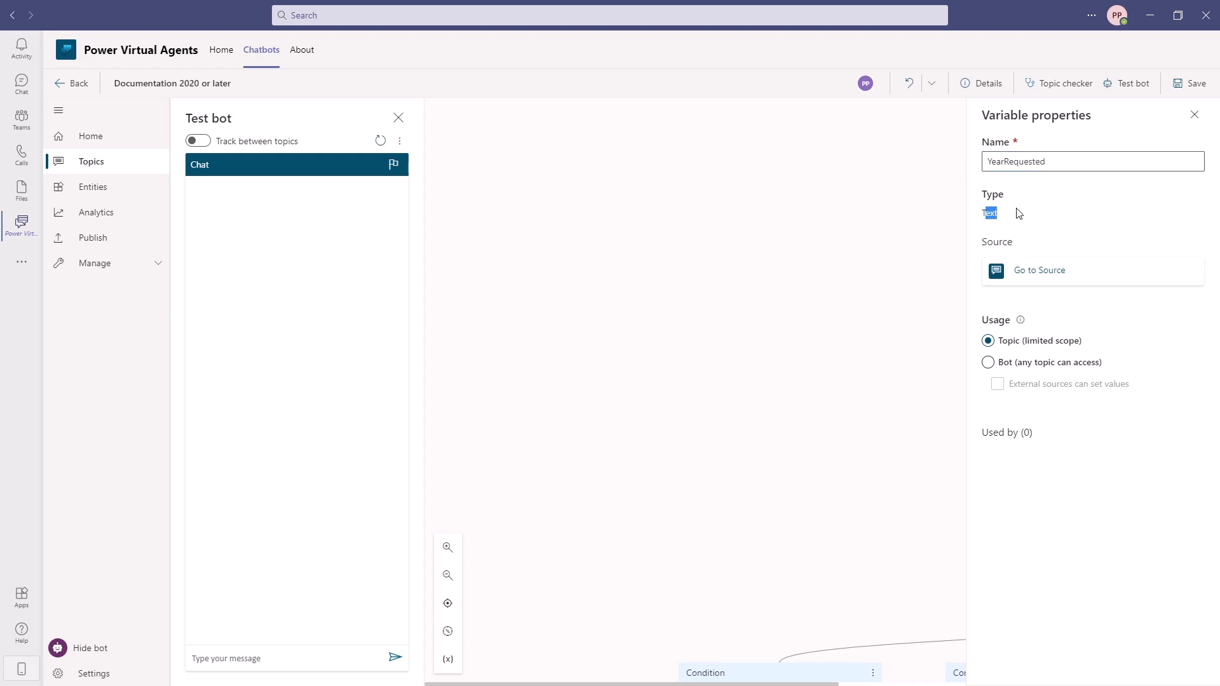
left_click(1194, 114)
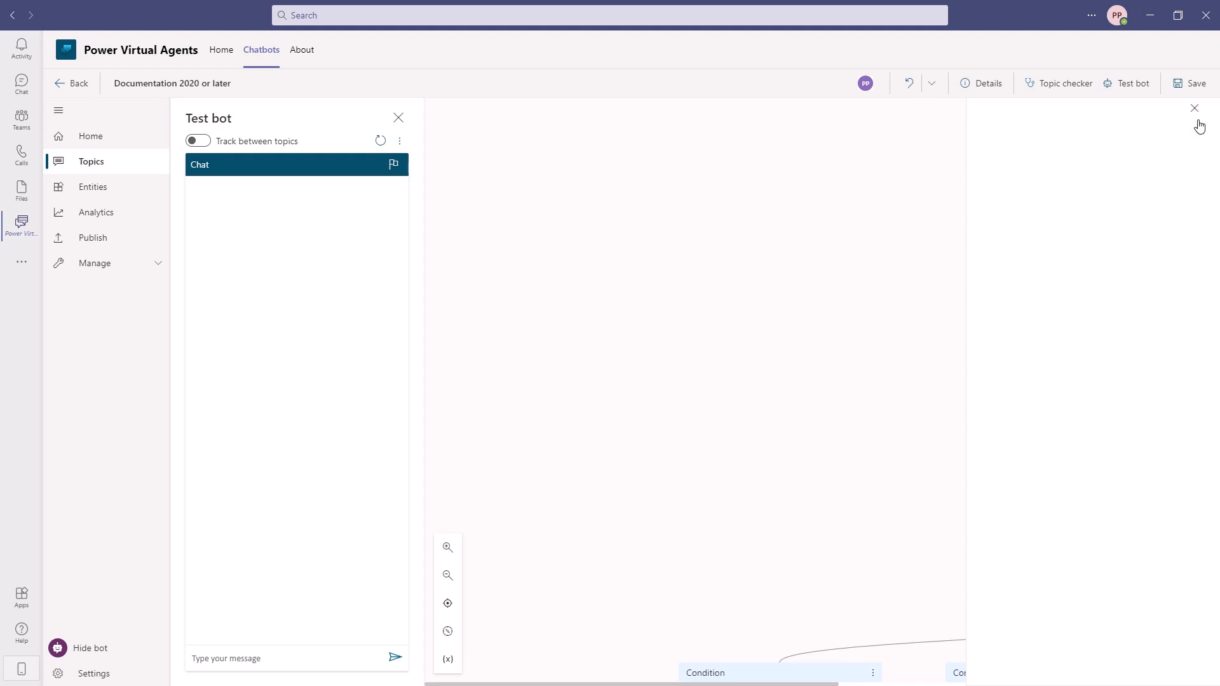
Examine the whole conversation flow and the condition branches for the year options
scroll(1035, 355, "down", 5)
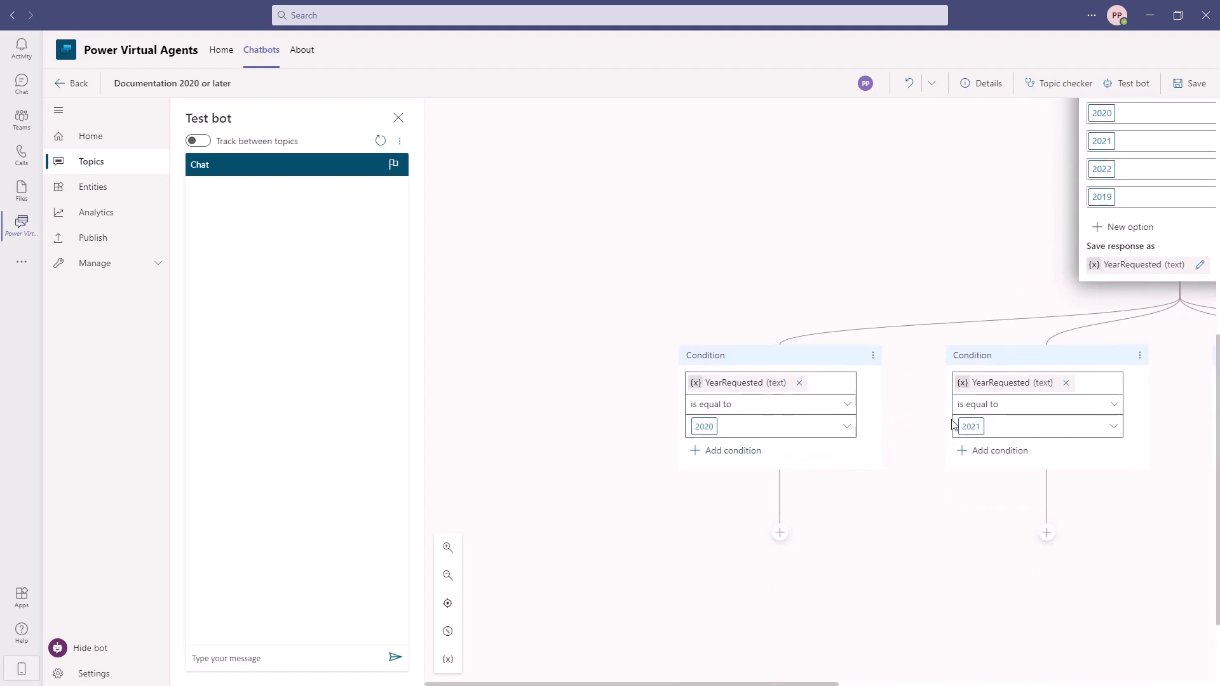
left_click(448, 575)
left_click(447, 576)
left_click(447, 575)
left_click(447, 575)
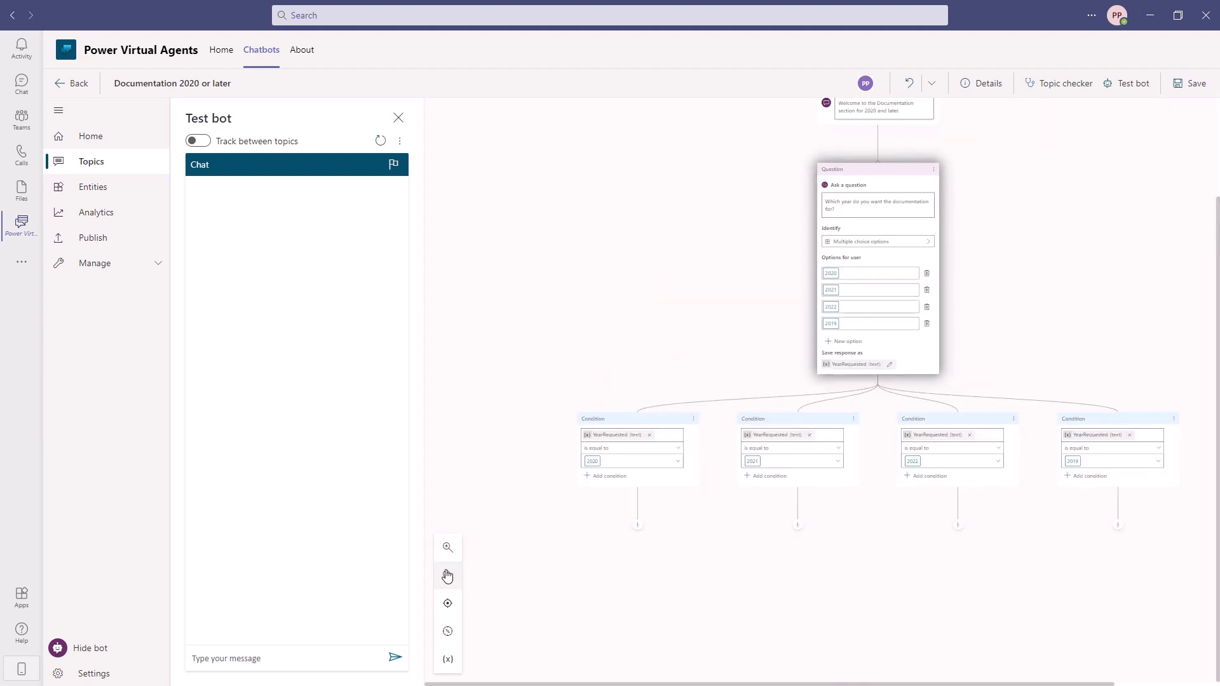
left_click(447, 575)
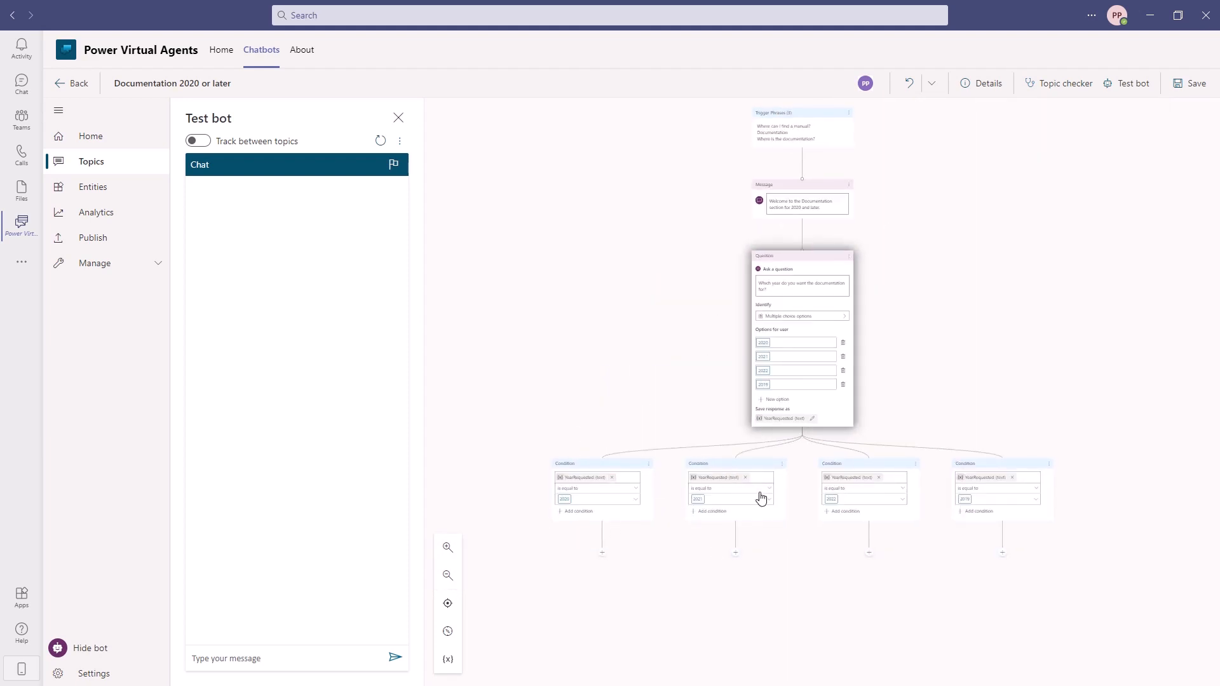
left_click(447, 547)
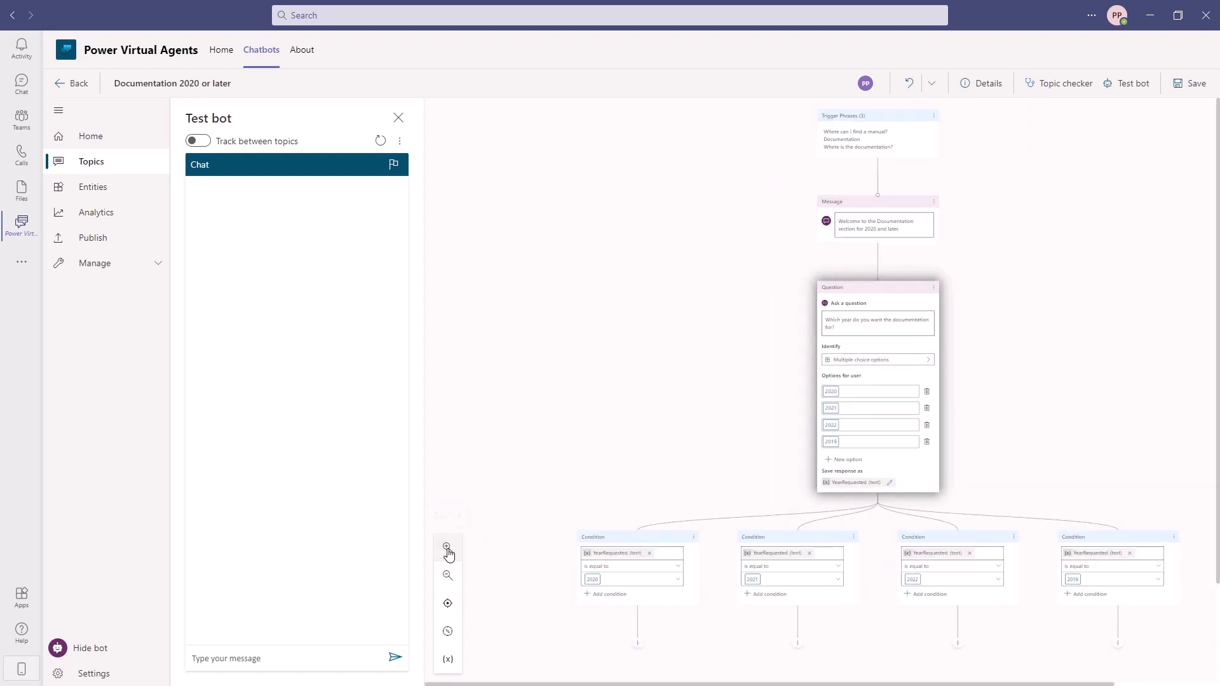
left_click(447, 547)
scroll(743, 567, "down", 2)
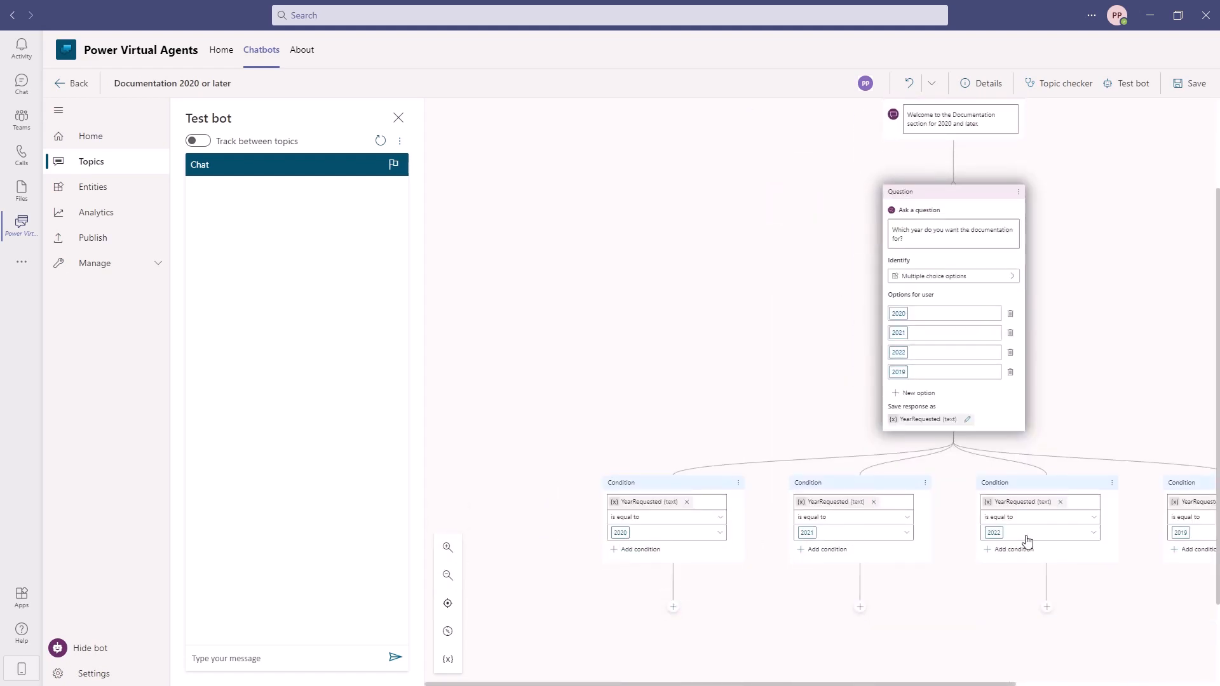
Add the message "The documentation can be found here." below the 2020 condition
left_click(448, 550)
left_click(448, 550)
scroll(619, 527, "down", 2)
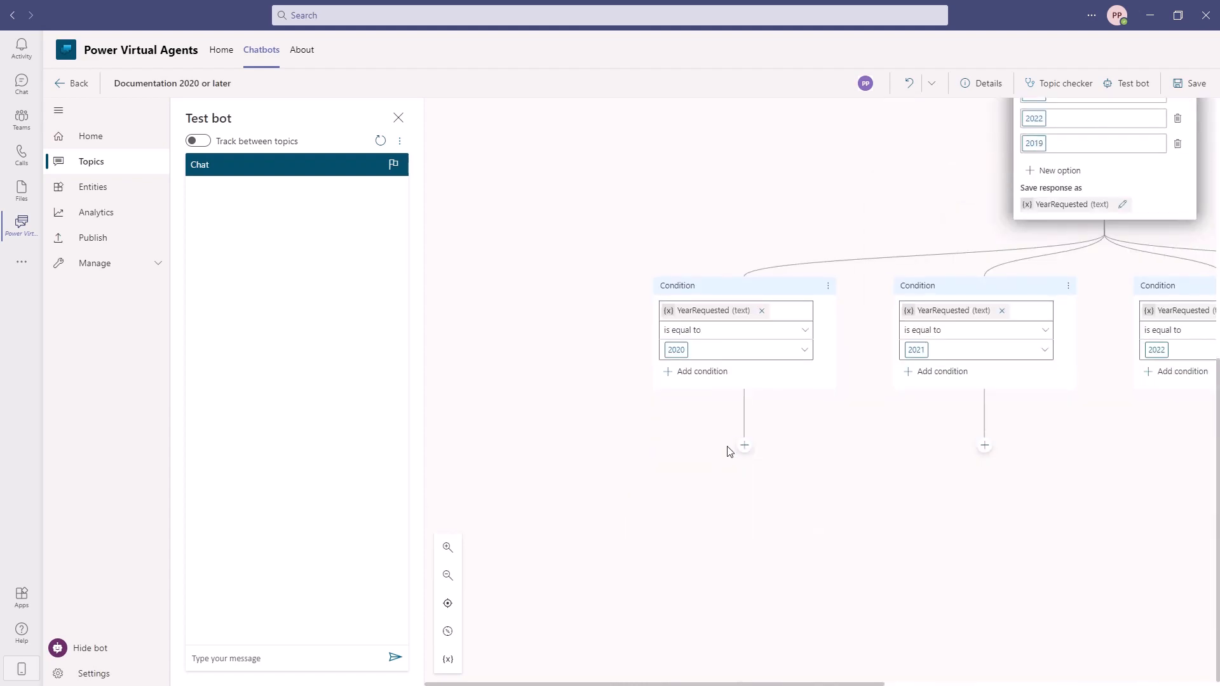
left_click(744, 445)
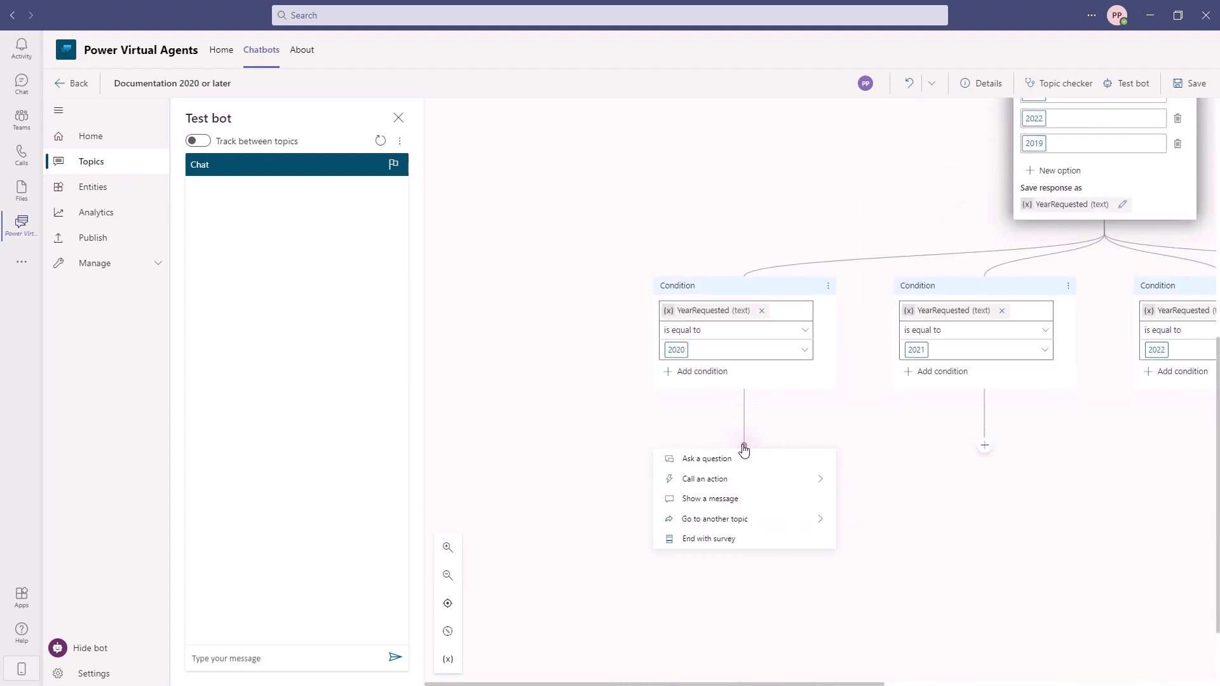
left_click(731, 502)
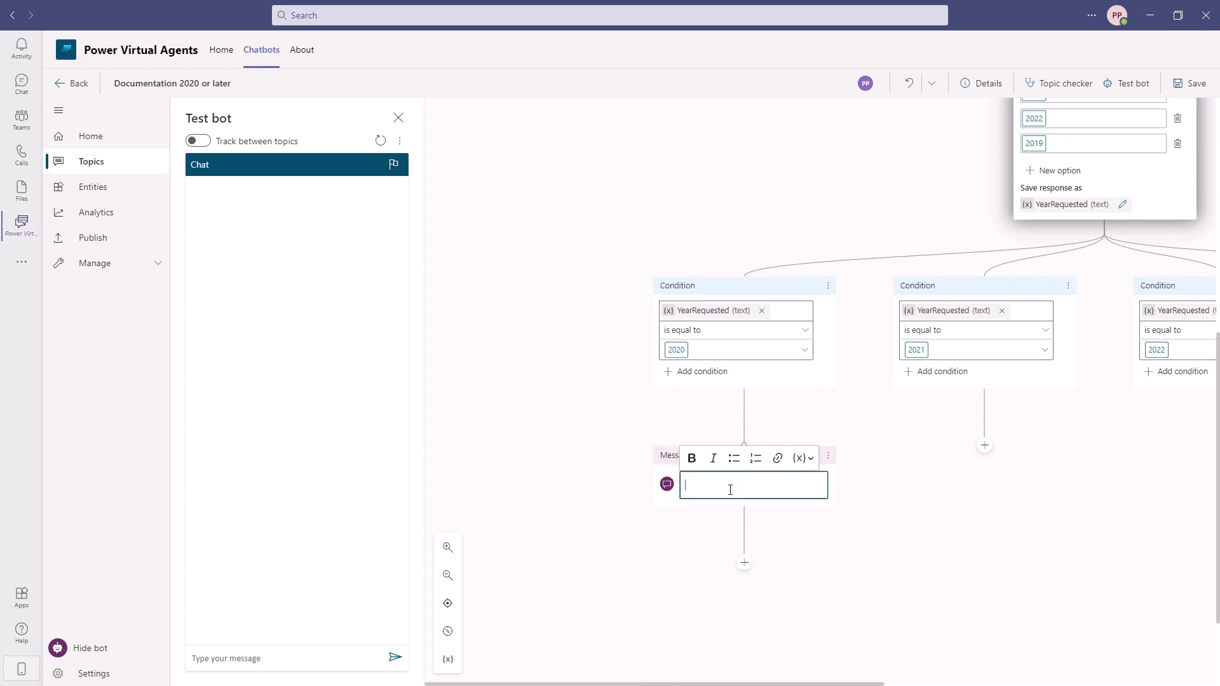
type("The documentati")
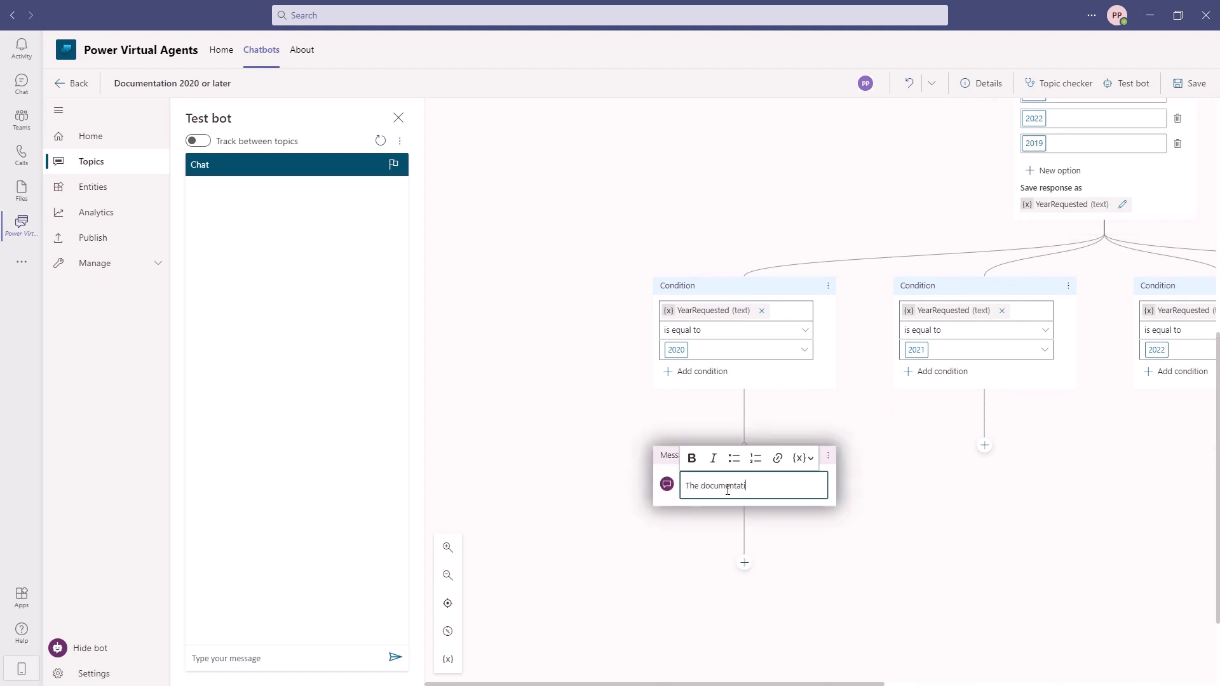
type("on can be found here.")
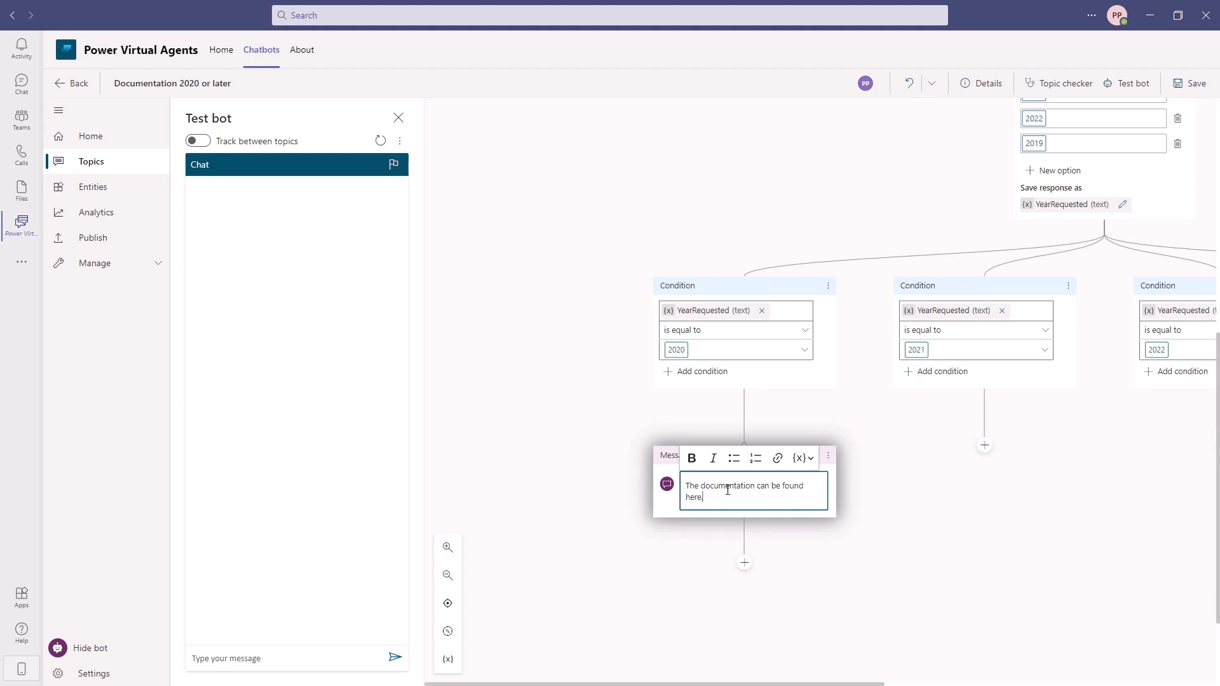
key("shift+Home")
left_click(777, 458)
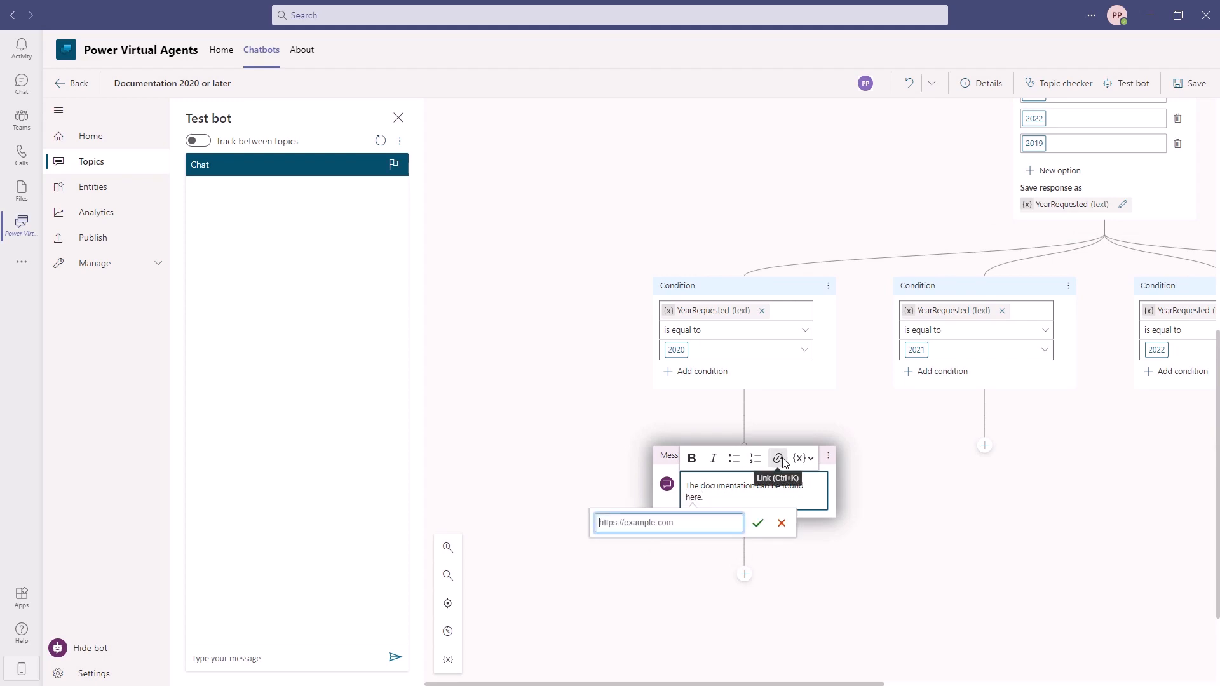
type("ht")
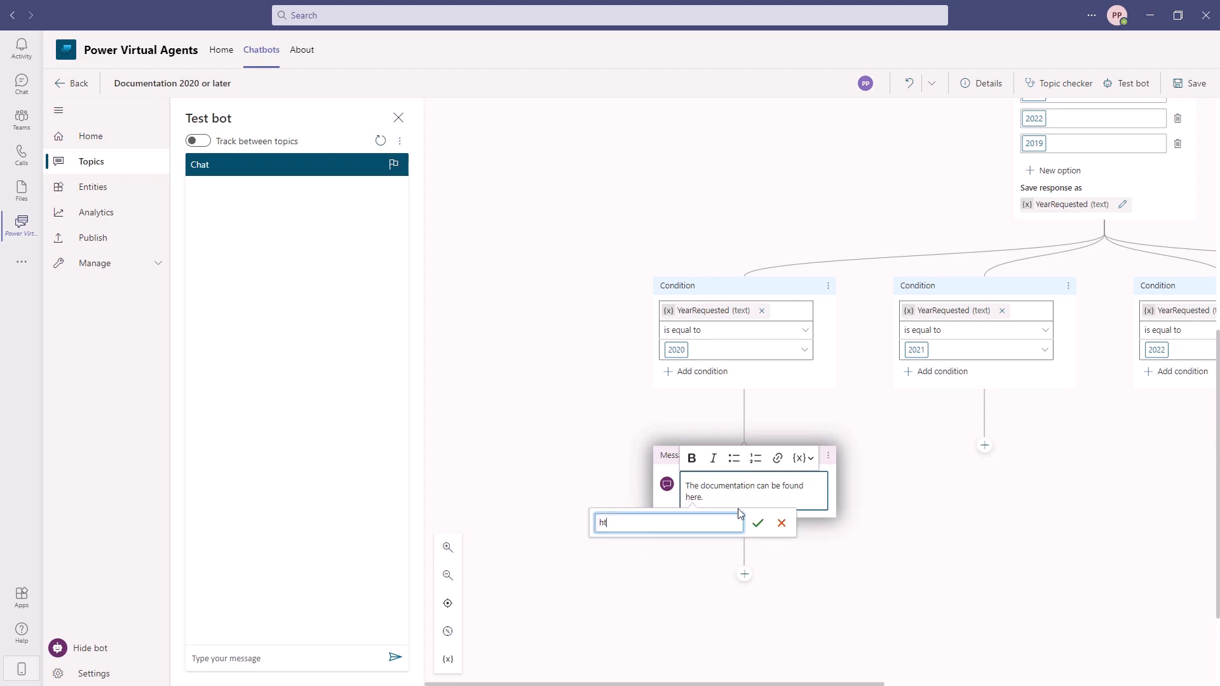
type("tp://www.microsoft.com")
left_click(757, 523)
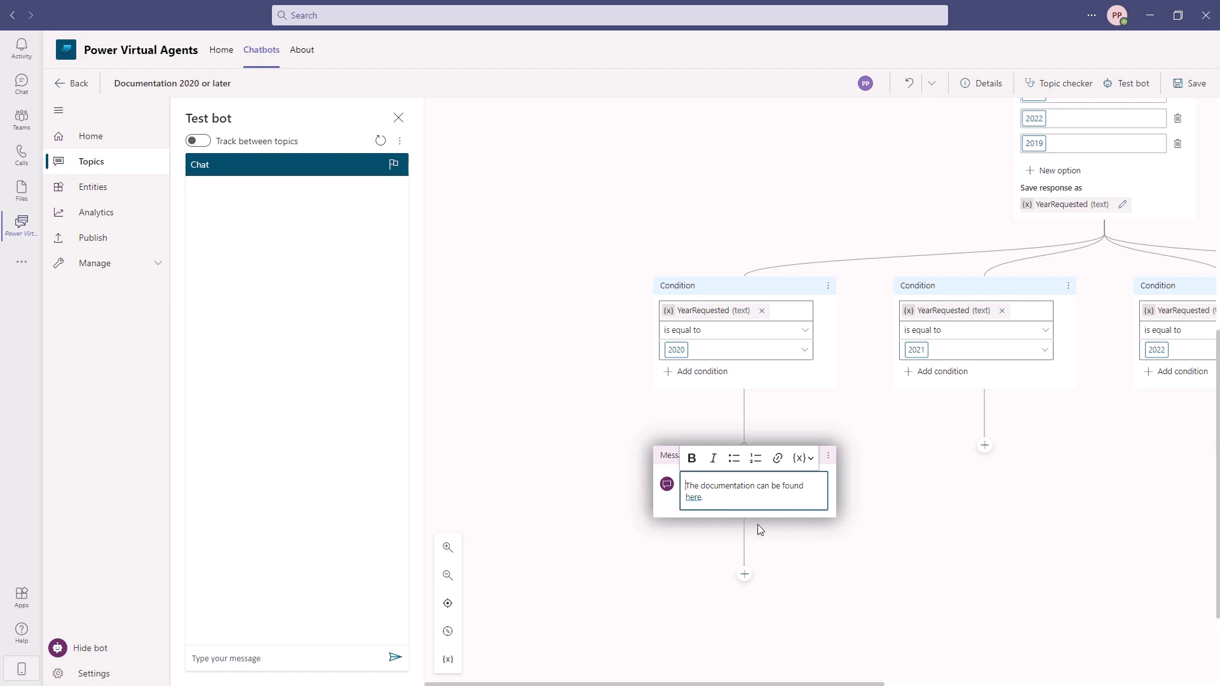
Add the message "The documentation can be found here." below the 2021 condition
left_click(984, 447)
left_click(978, 499)
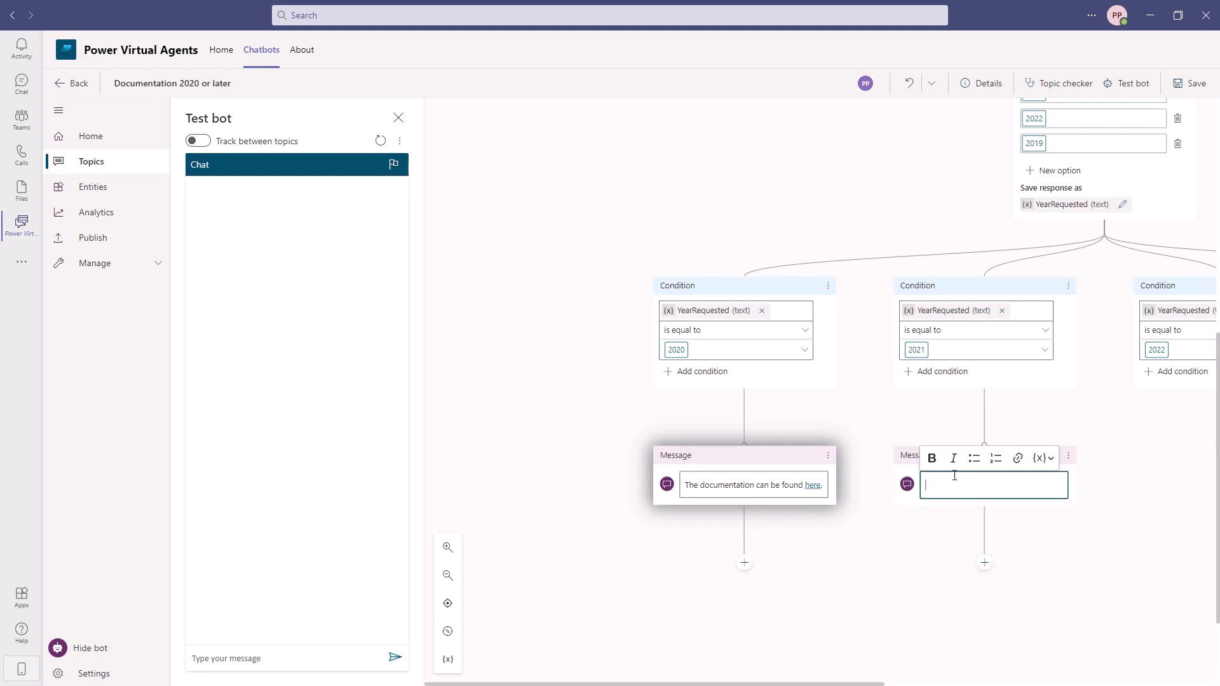
type("The documentation")
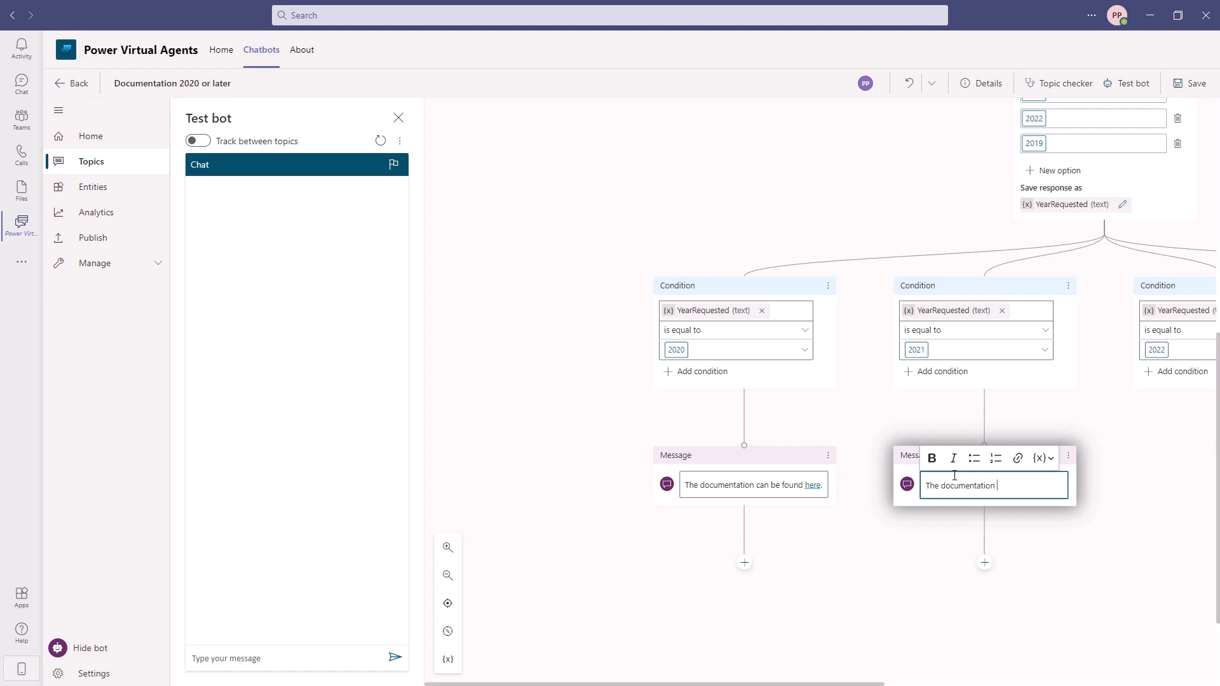
type(" can be found here.")
double_click(933, 496)
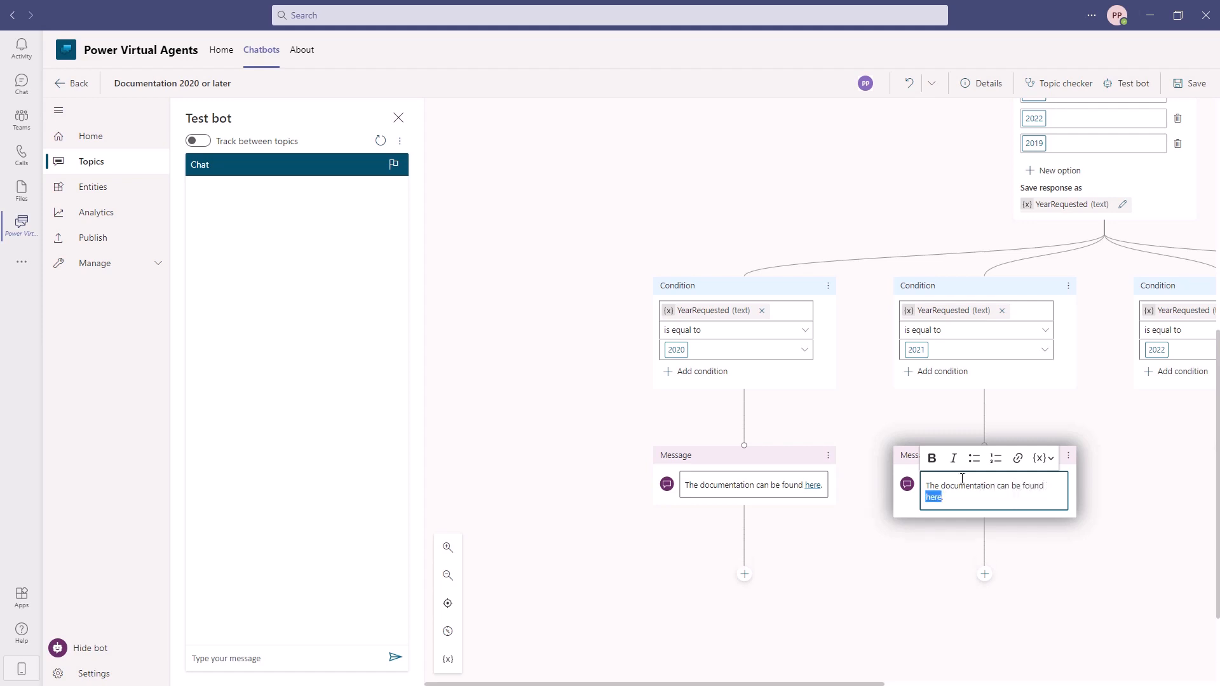
left_click(1017, 458)
type("http://www.google.com")
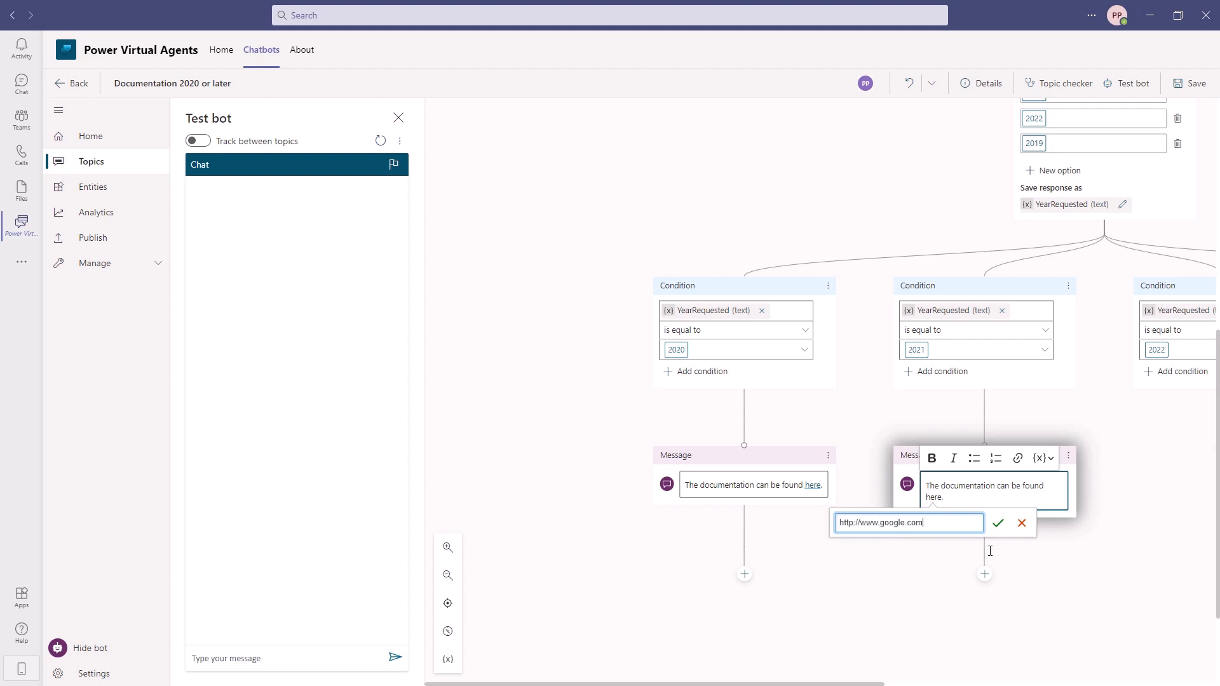
left_click(998, 523)
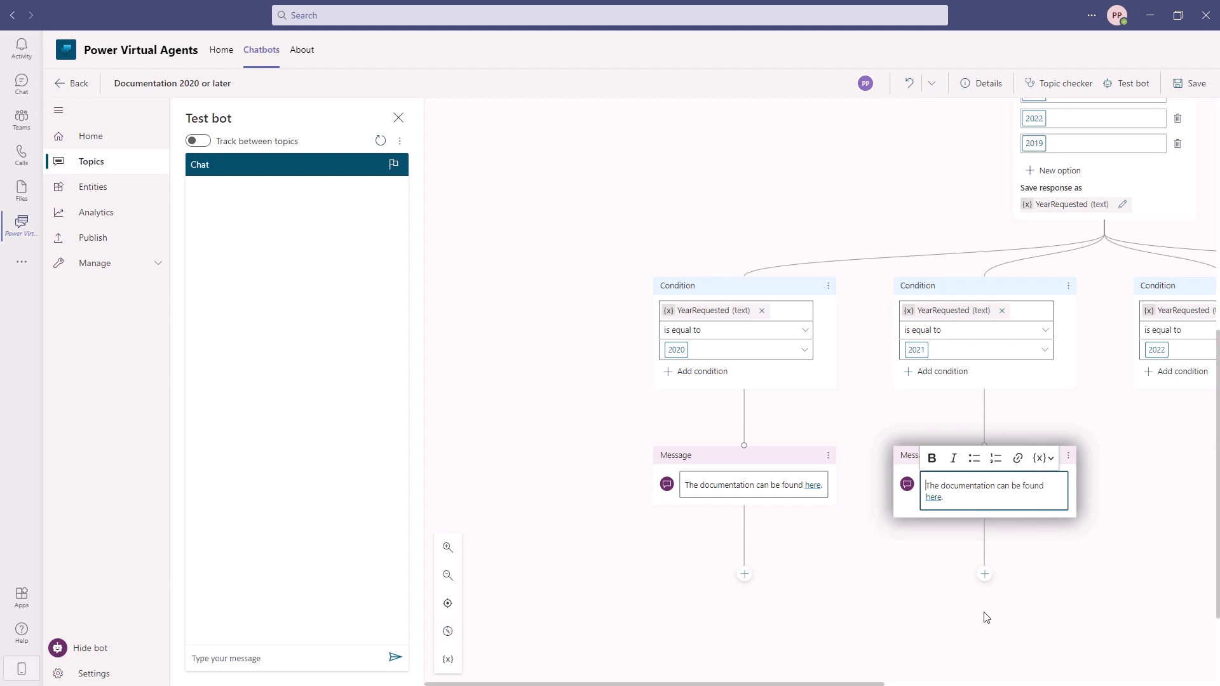
Add the message "I'm sorry, this documentation has not yet been released." below the 2022 condition
scroll(986, 617, "right", 5)
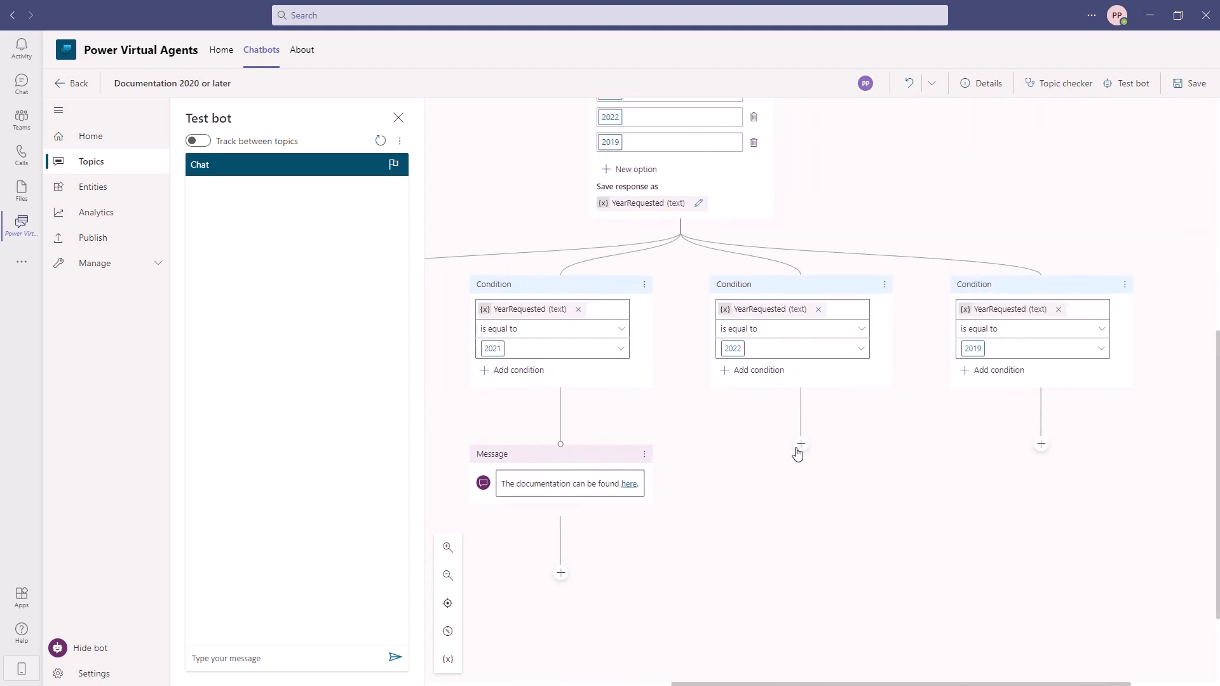
left_click(795, 448)
left_click(774, 501)
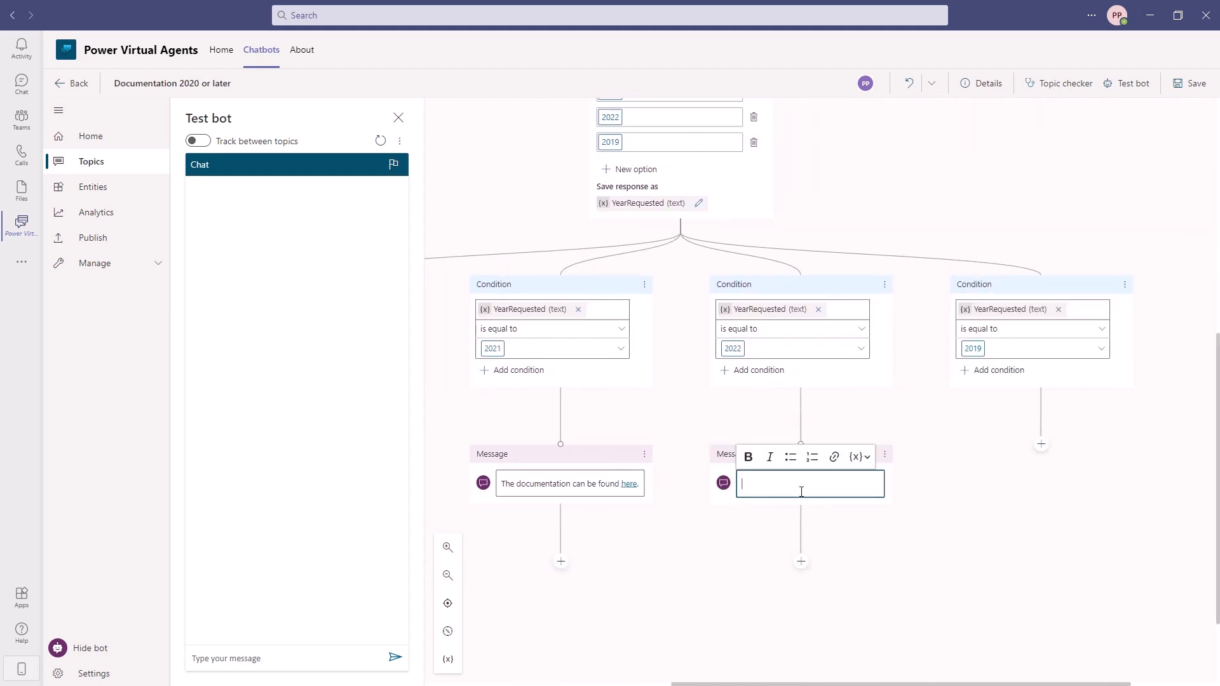
type("I'm sorry, this docu")
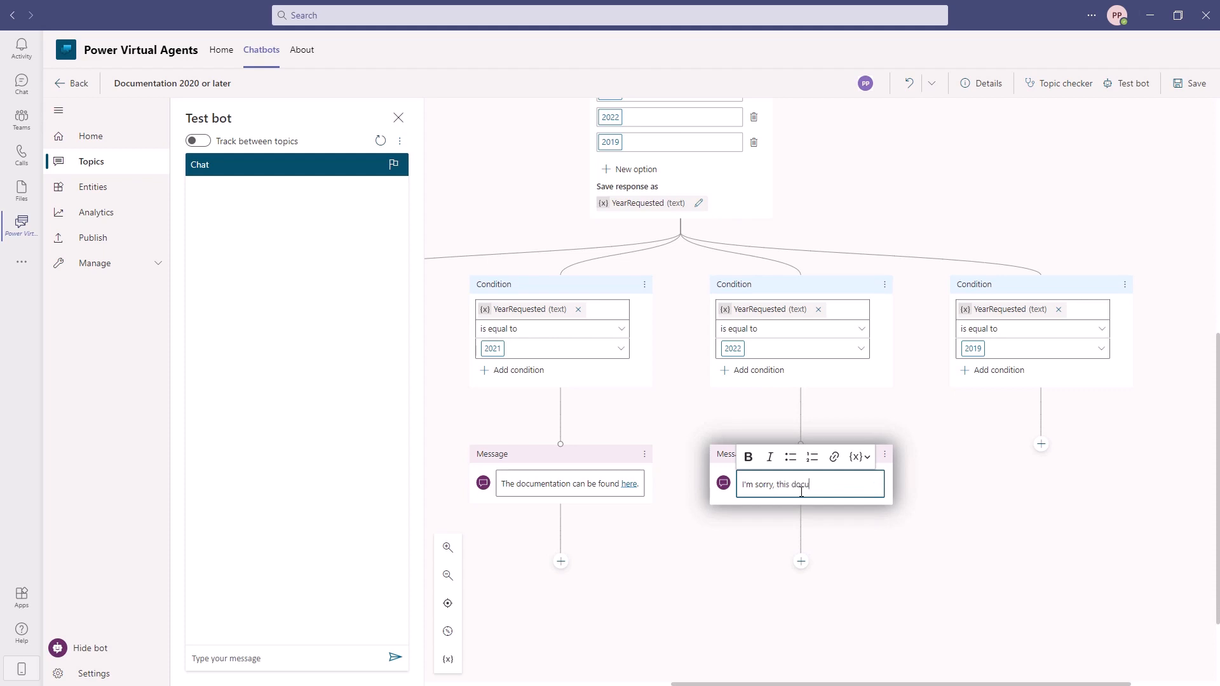
type("mentation has not yet been released.")
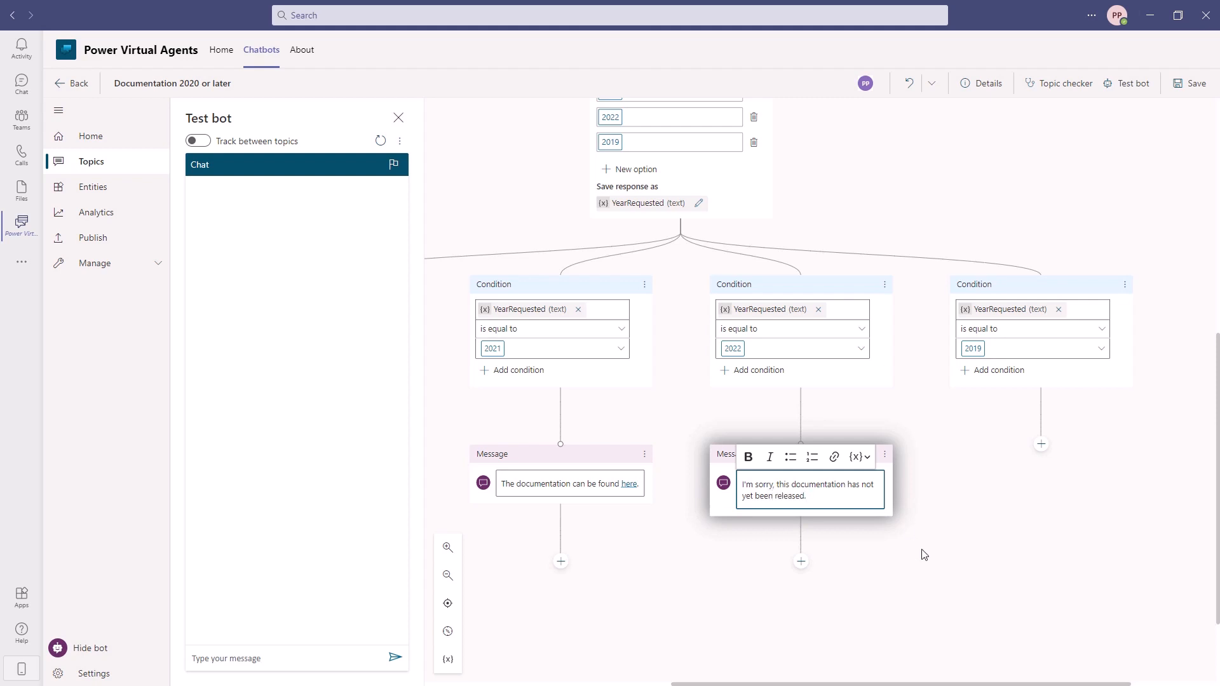
Add the message "This has been archived - I will call up the information." below the 2019 condition and save the topic
left_click(1041, 445)
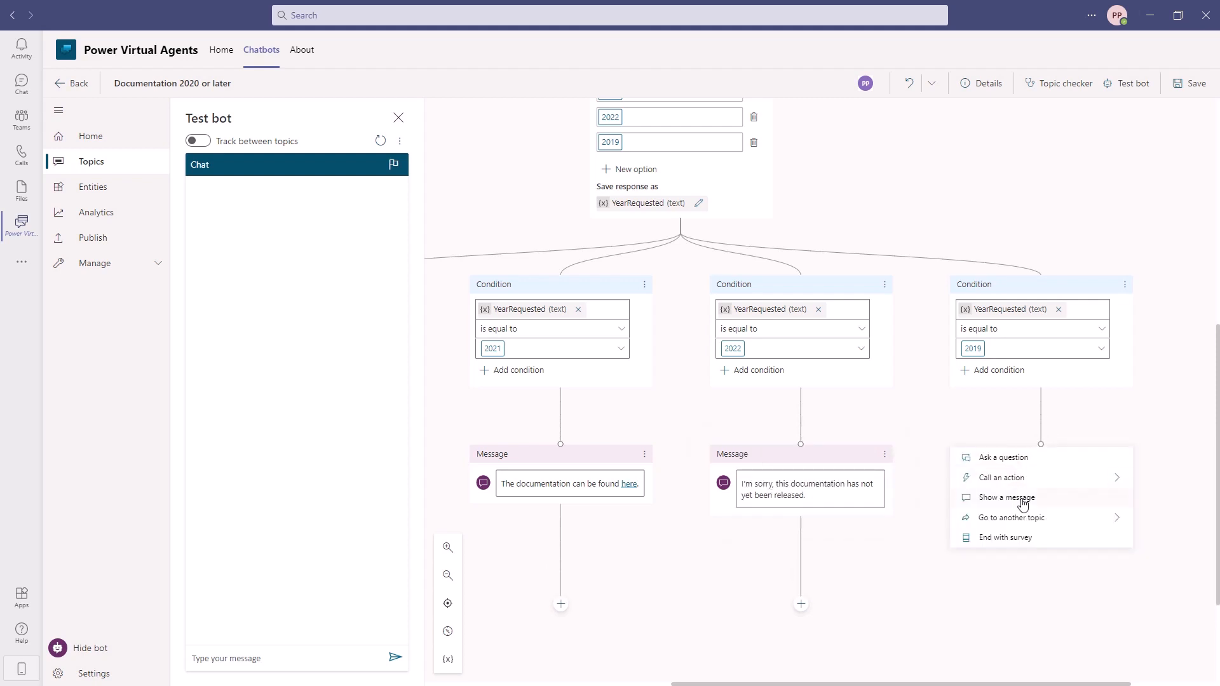
left_click(1006, 497)
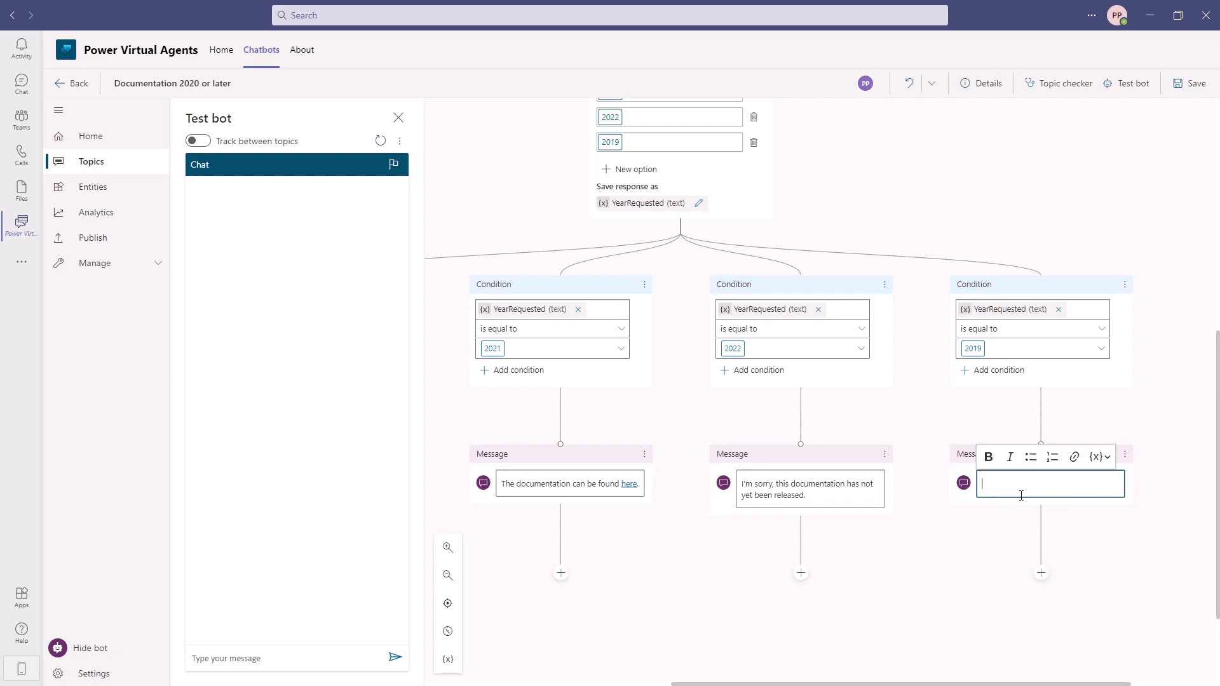
type("Thi")
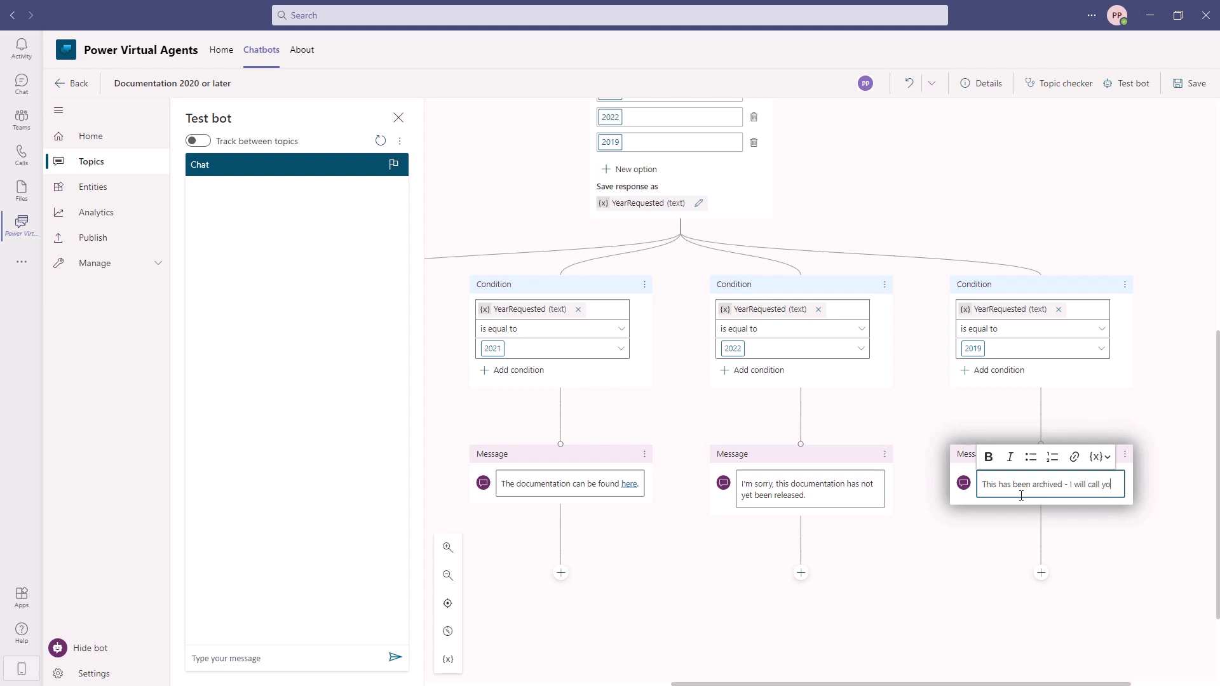
type("p the information.")
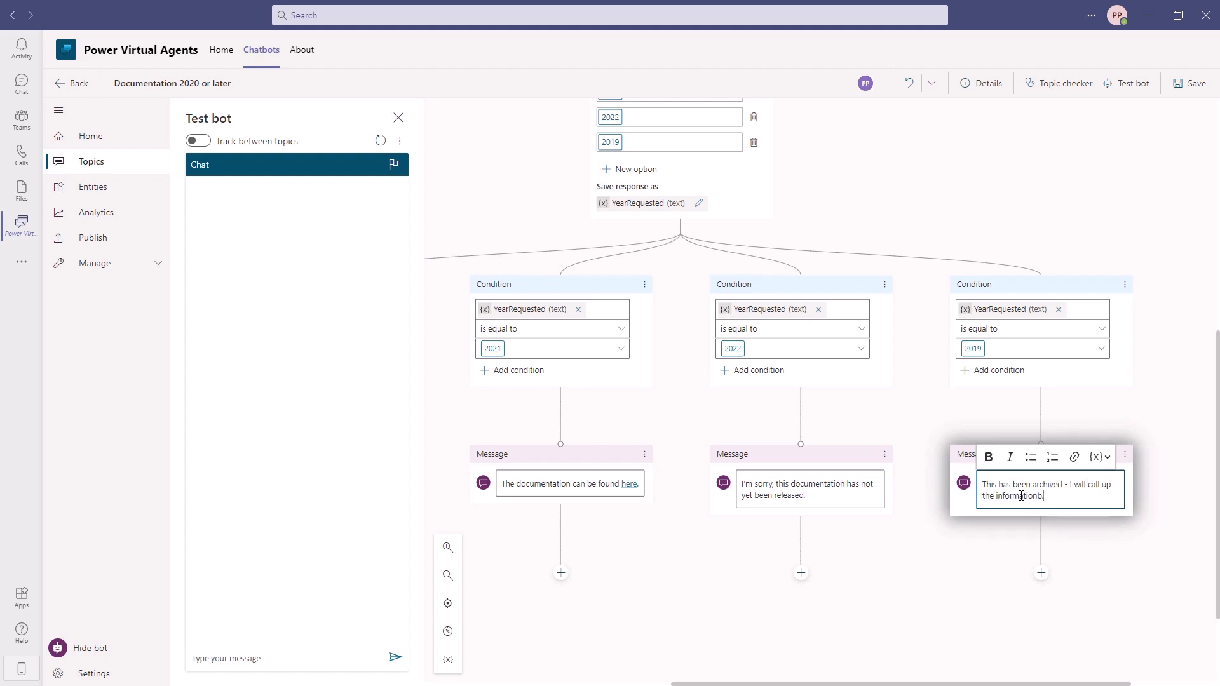
left_click(966, 572)
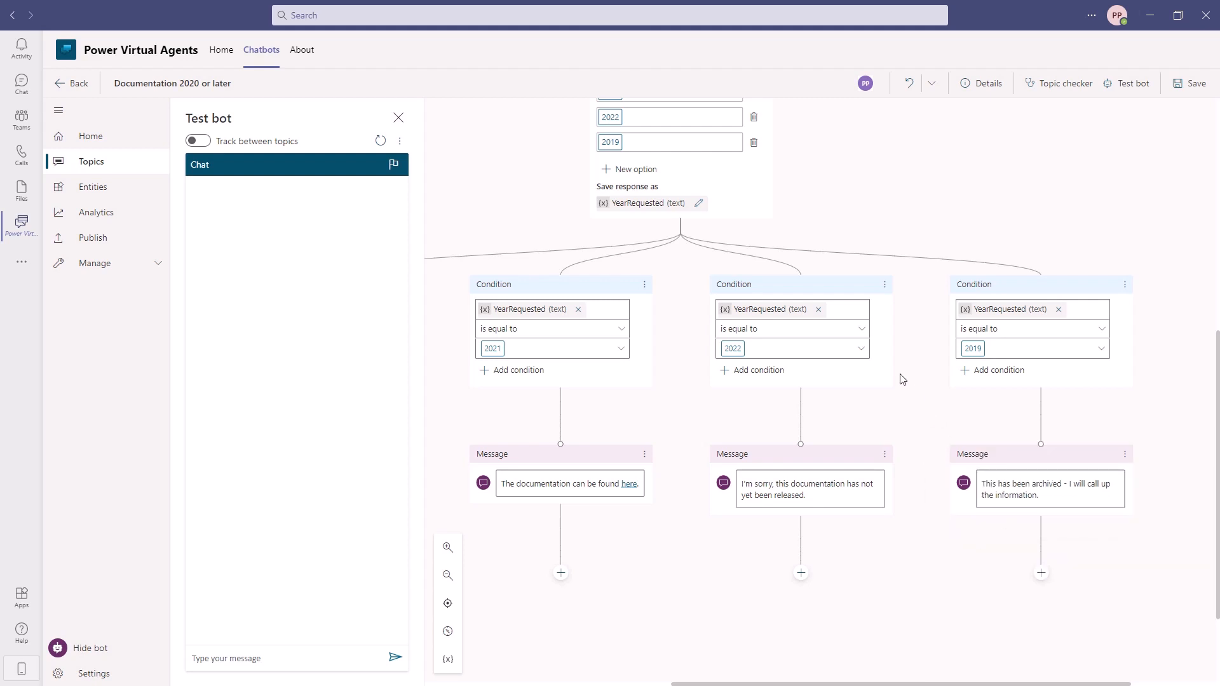
left_click(1192, 89)
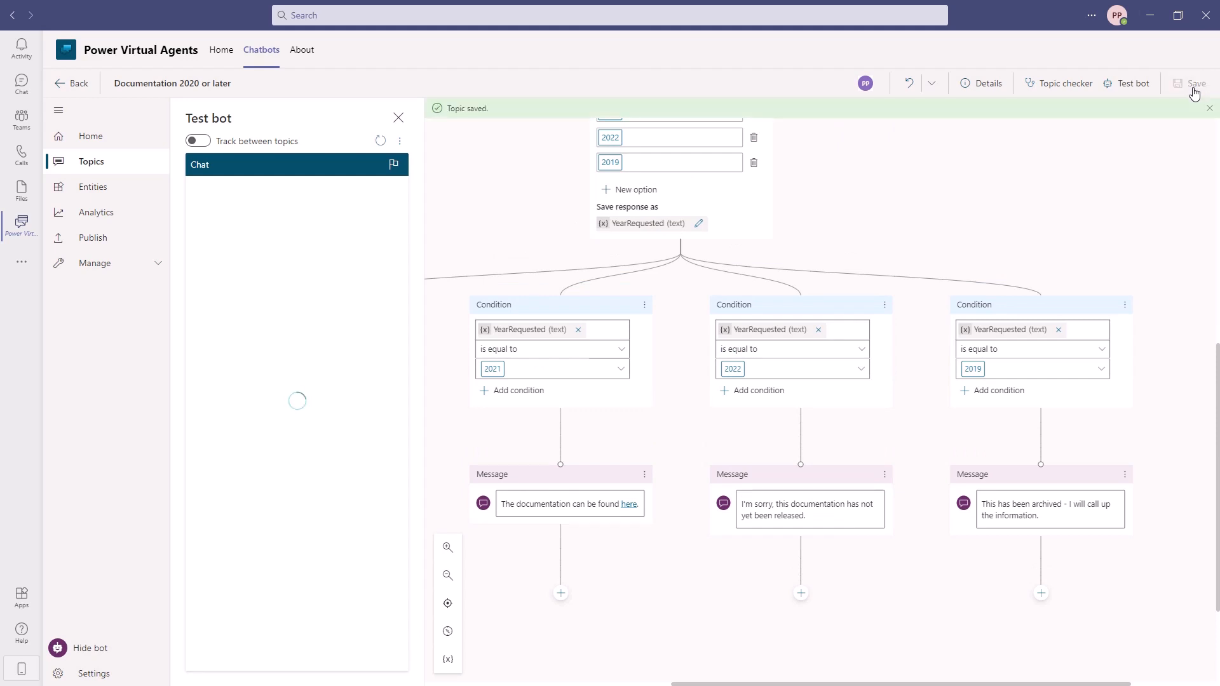
Create a new blank topic named "Documentation 2019 or earlier"
left_click(83, 166)
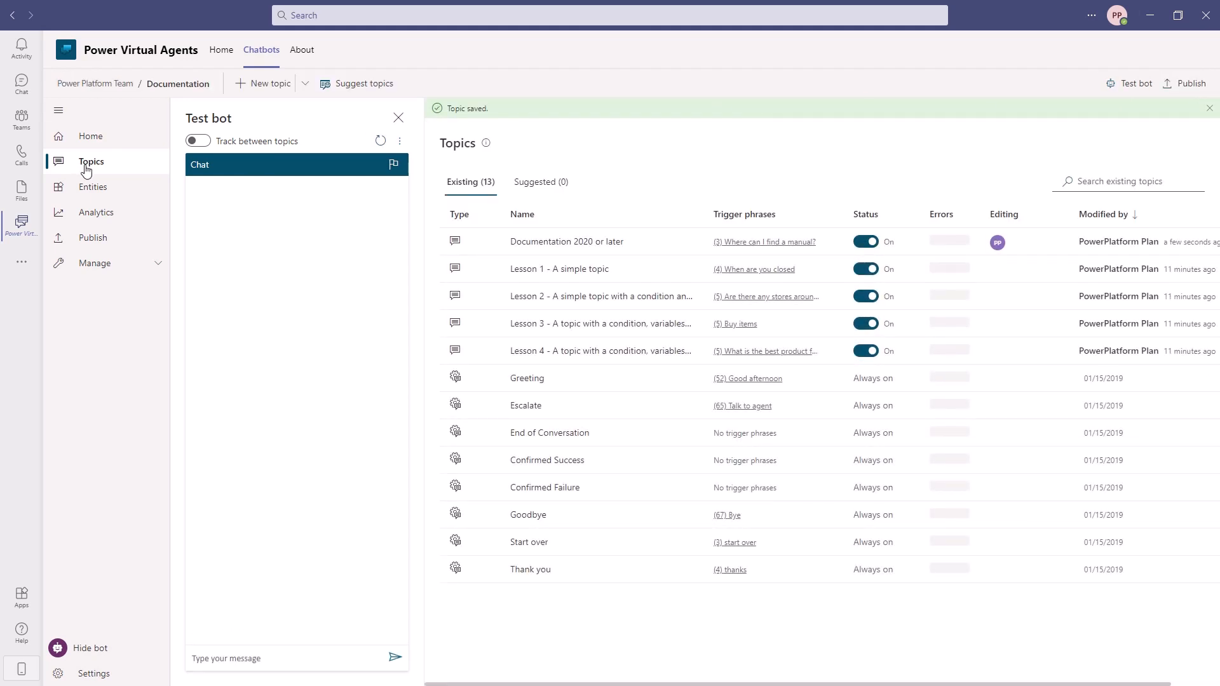
left_click(304, 85)
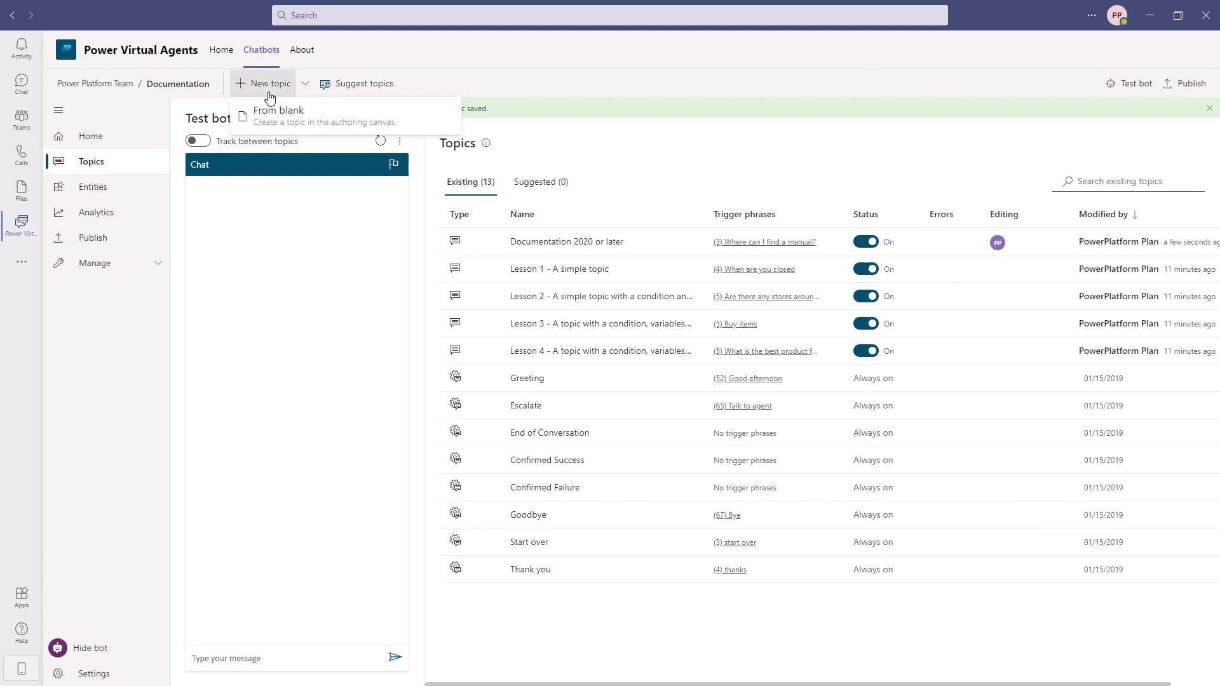
left_click(280, 113)
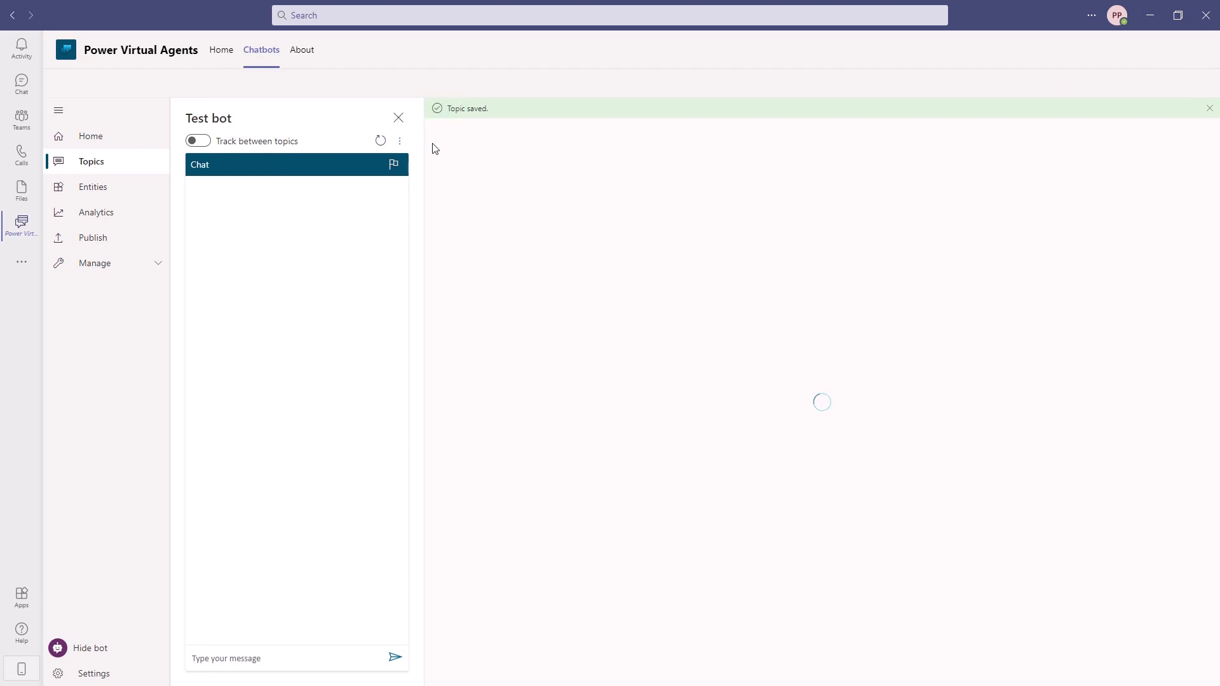
type("Docu")
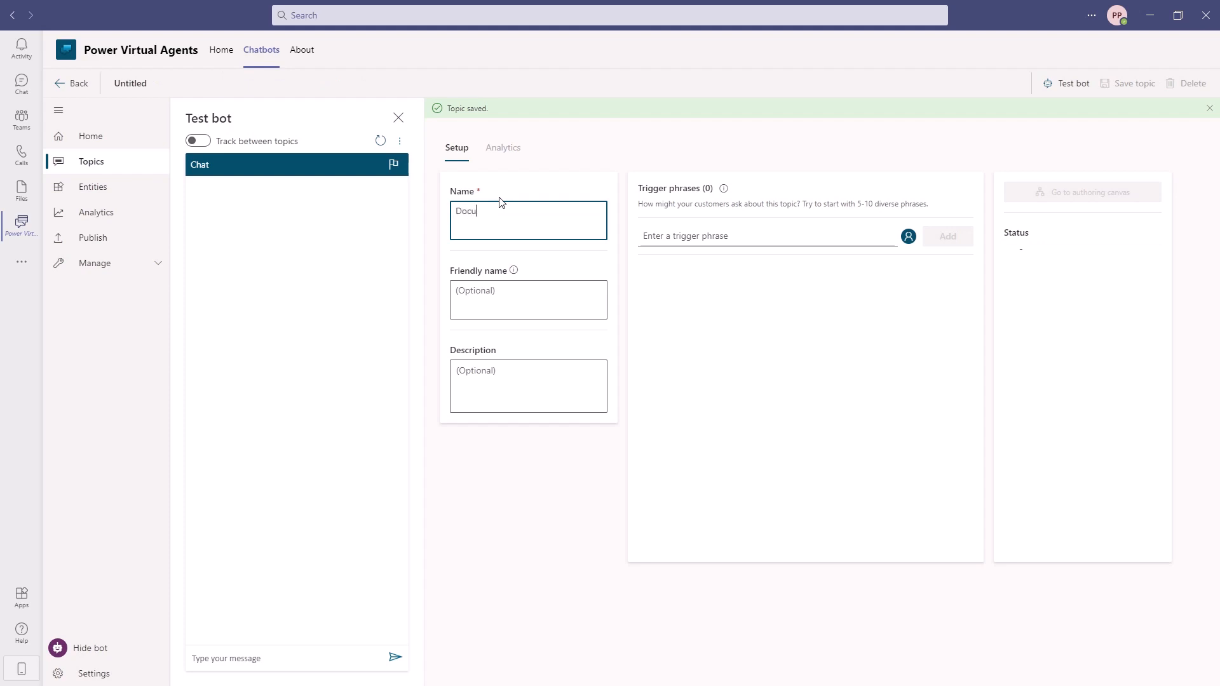
type("mentation 2019 or earlier")
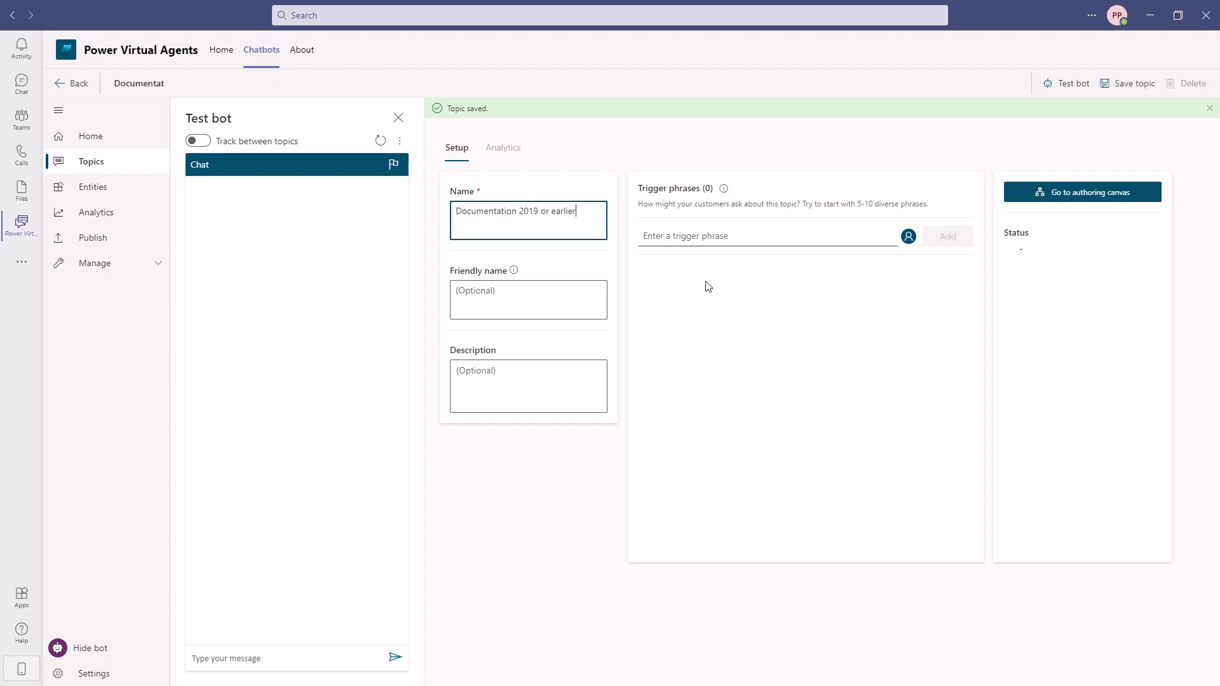
Add the trigger phrase "Archived documentation" to the Documentation 2019 or earlier topic
left_click(721, 235)
type("Archived doc")
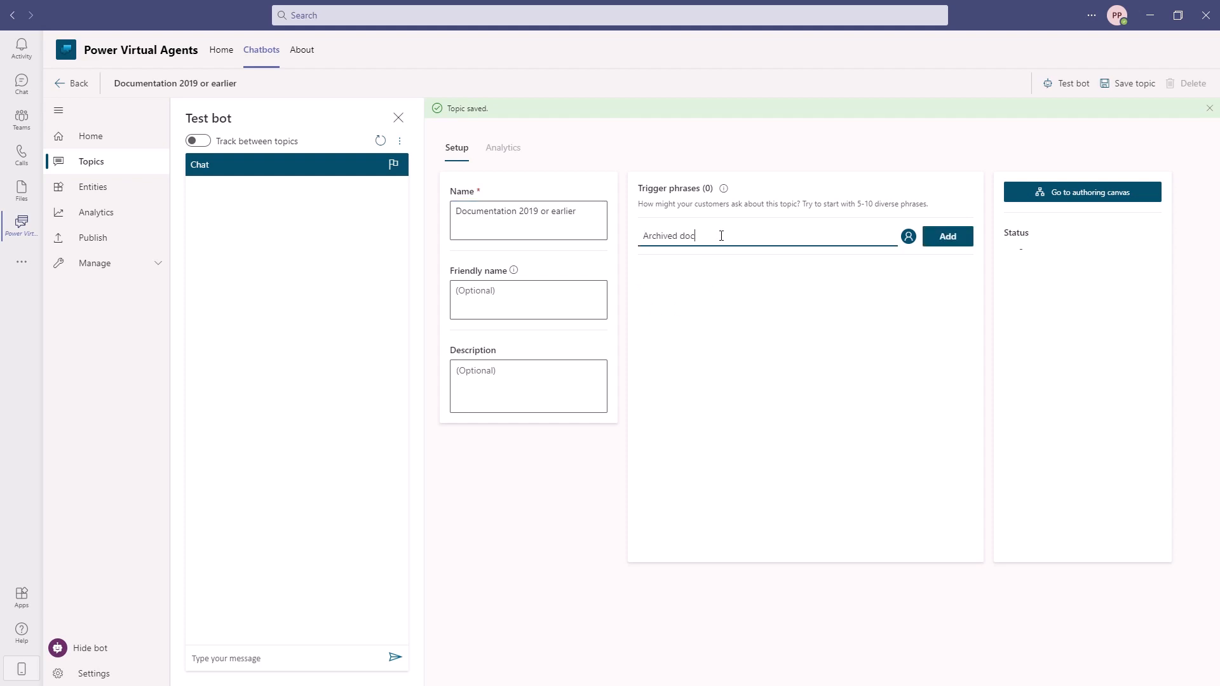
type("umentation")
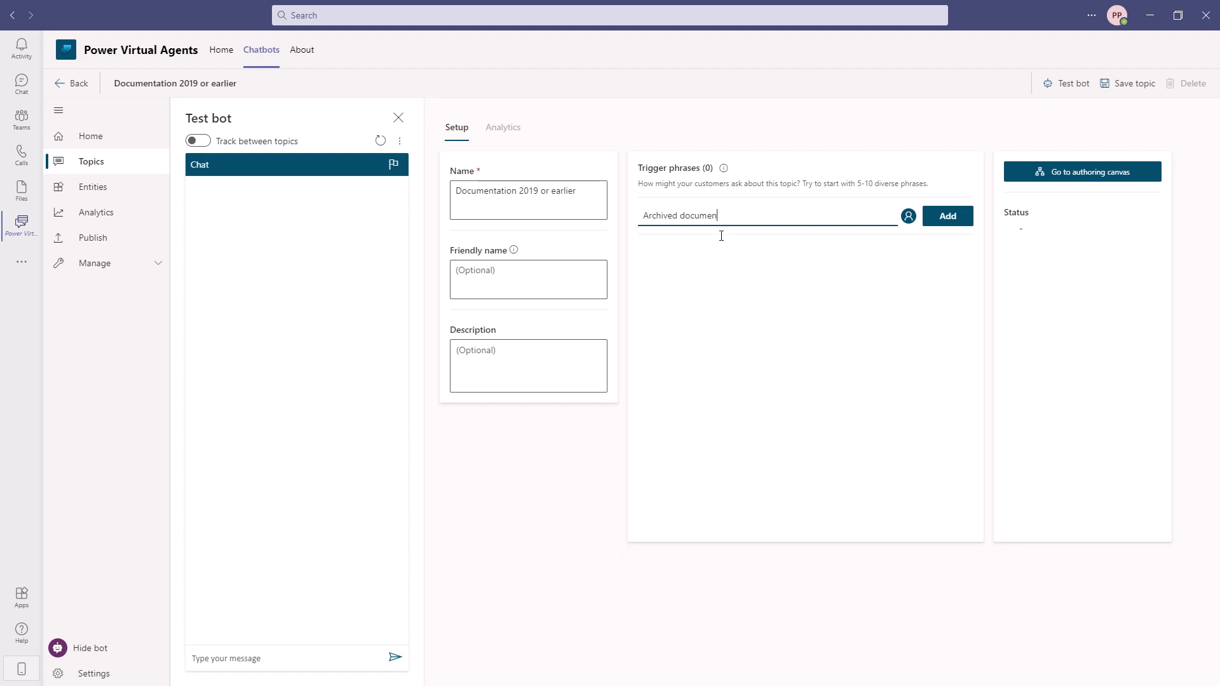
left_click(938, 218)
Fill the new topic's message with "This is the 2019 or earlier information. It could be found here (but this may be out of date)."
left_click(1064, 171)
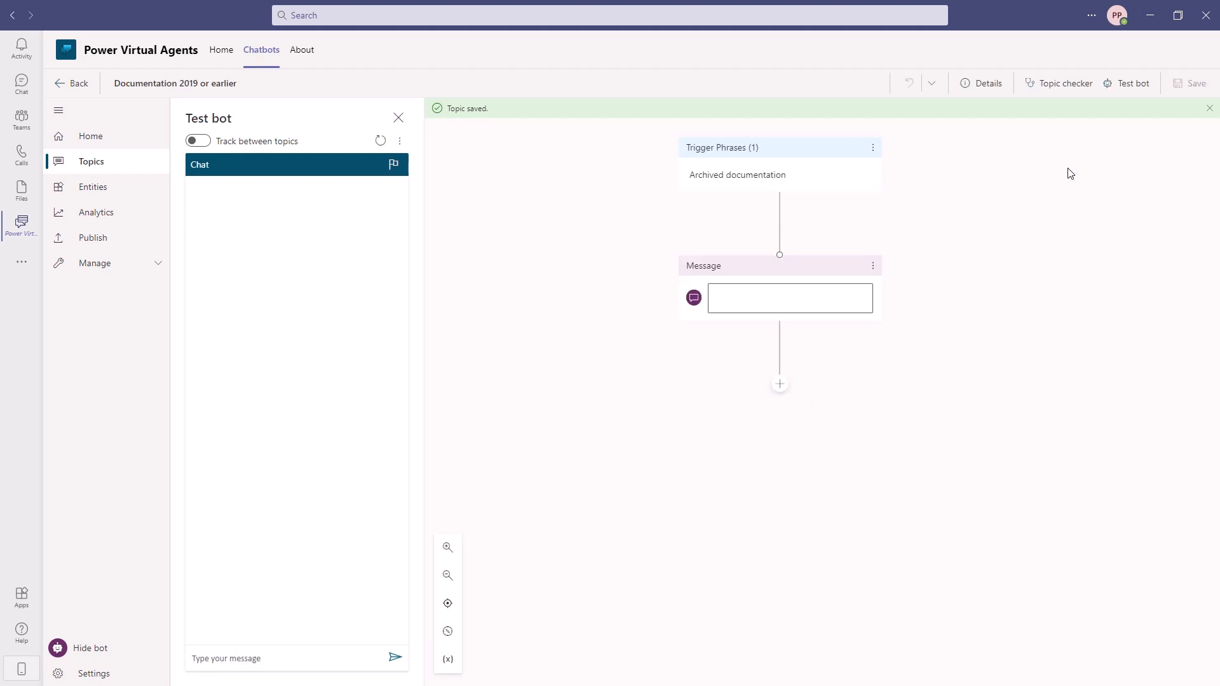
left_click(748, 300)
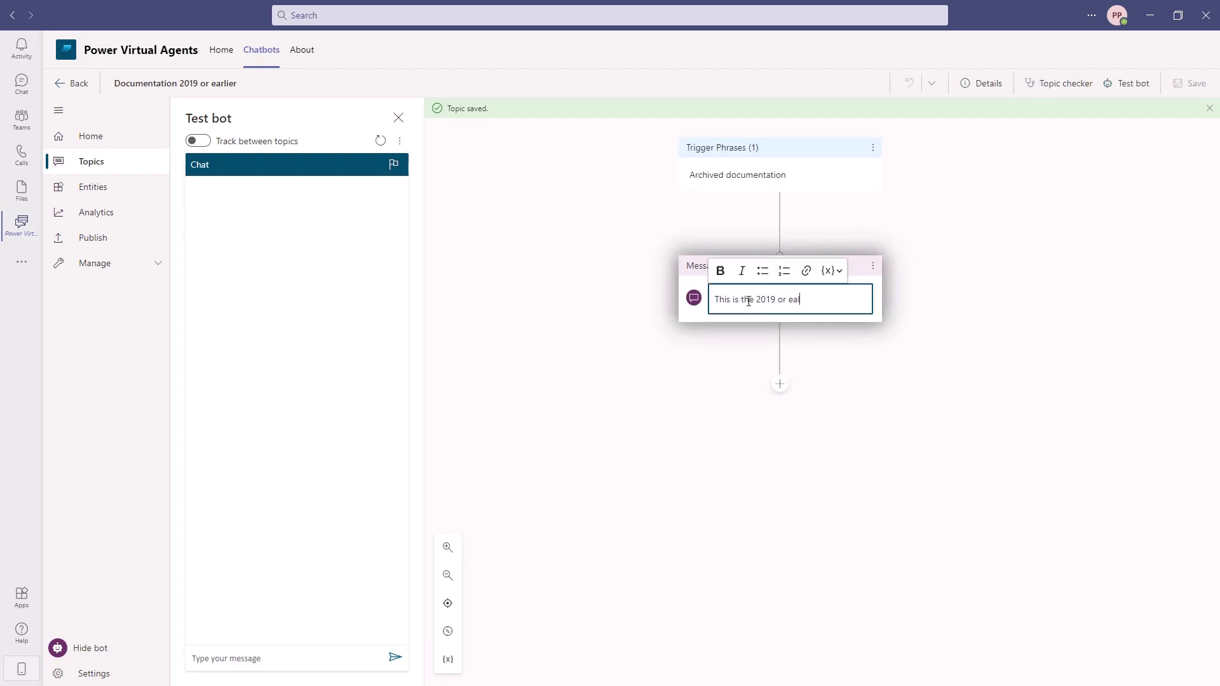
type("This is the 2019 or earlier informasti")
type("It could be found here (but i")
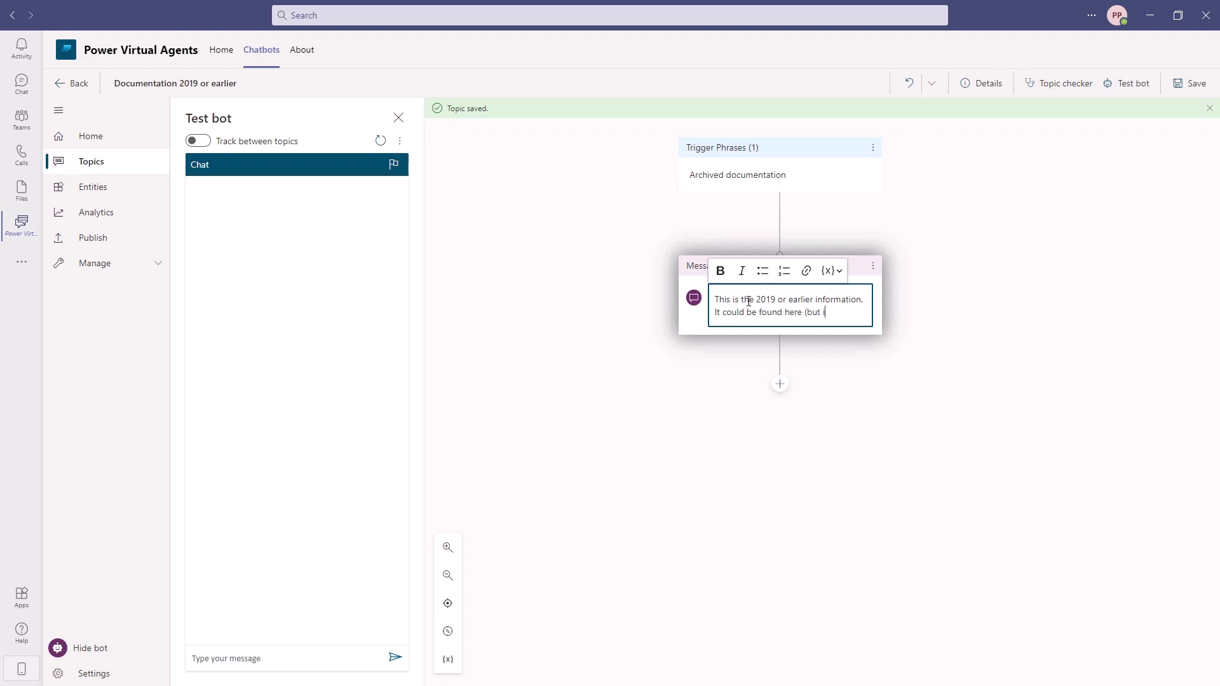
type("his may be out of date).")
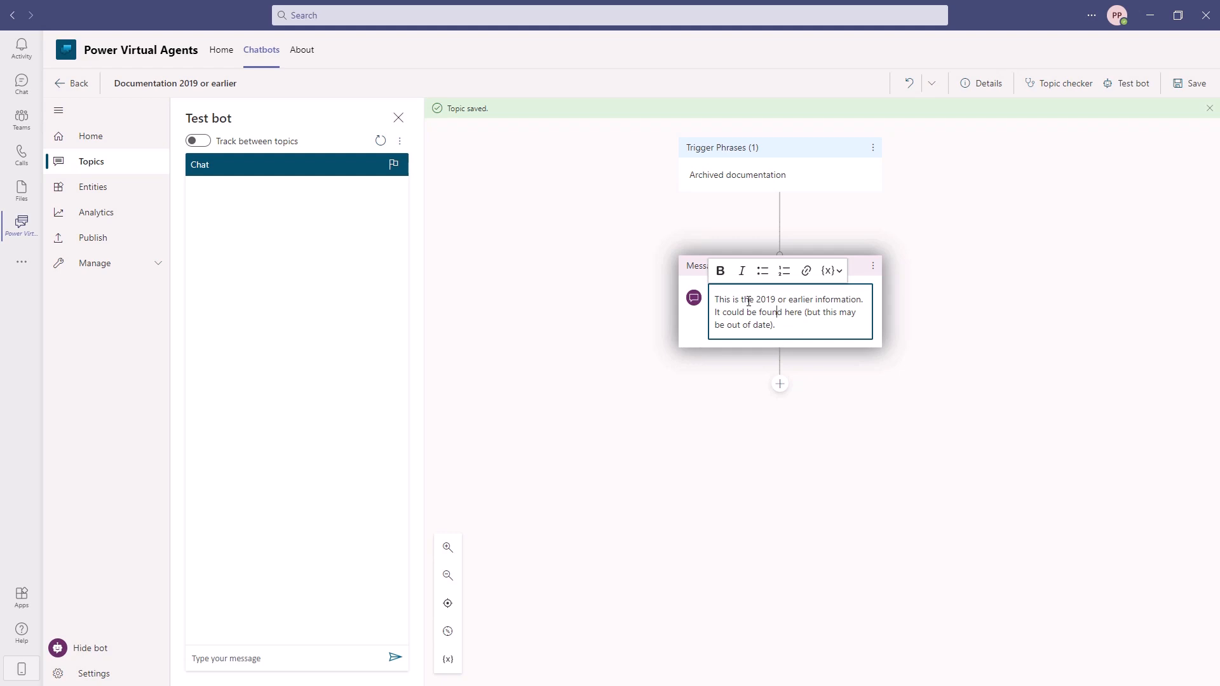
key("ctrl+Right")
key("ctrl+shift+Right")
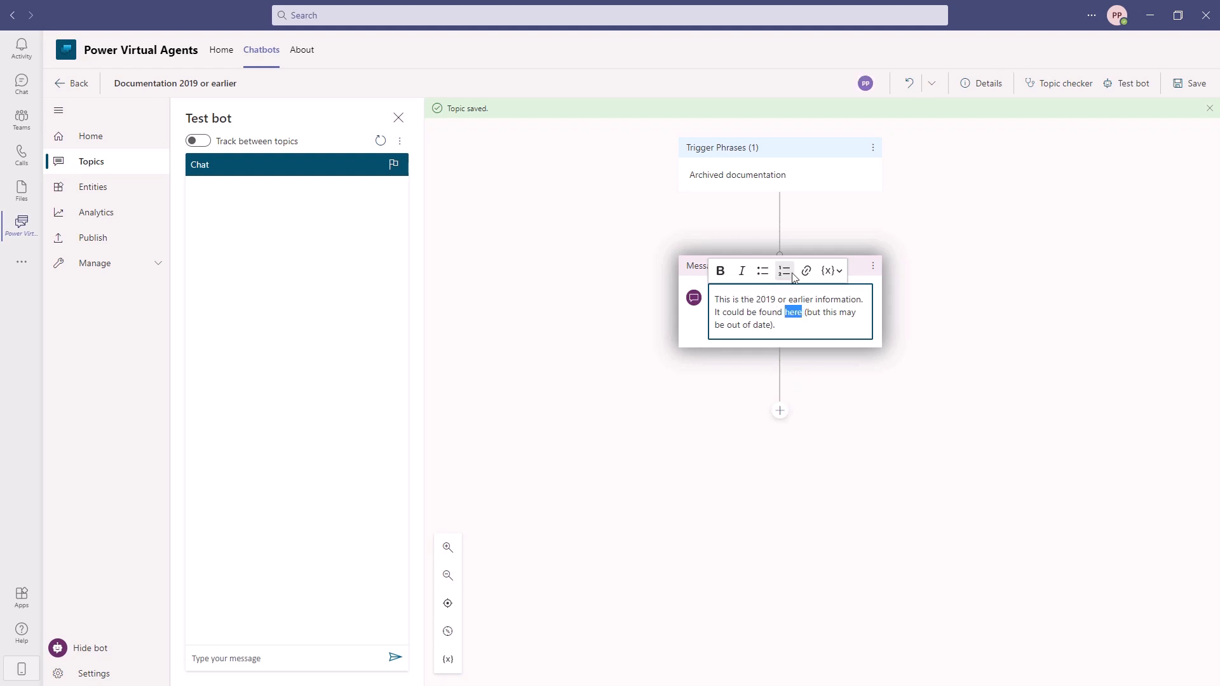
left_click(806, 250)
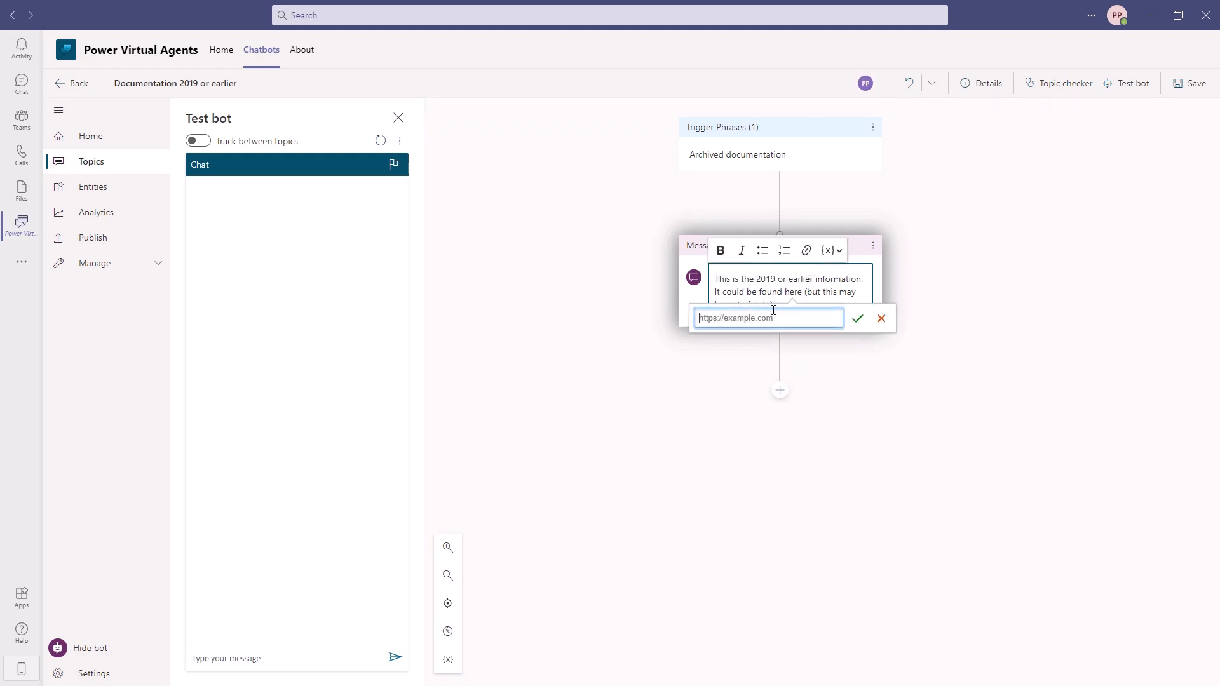
type("http://www.bing.com")
left_click(858, 318)
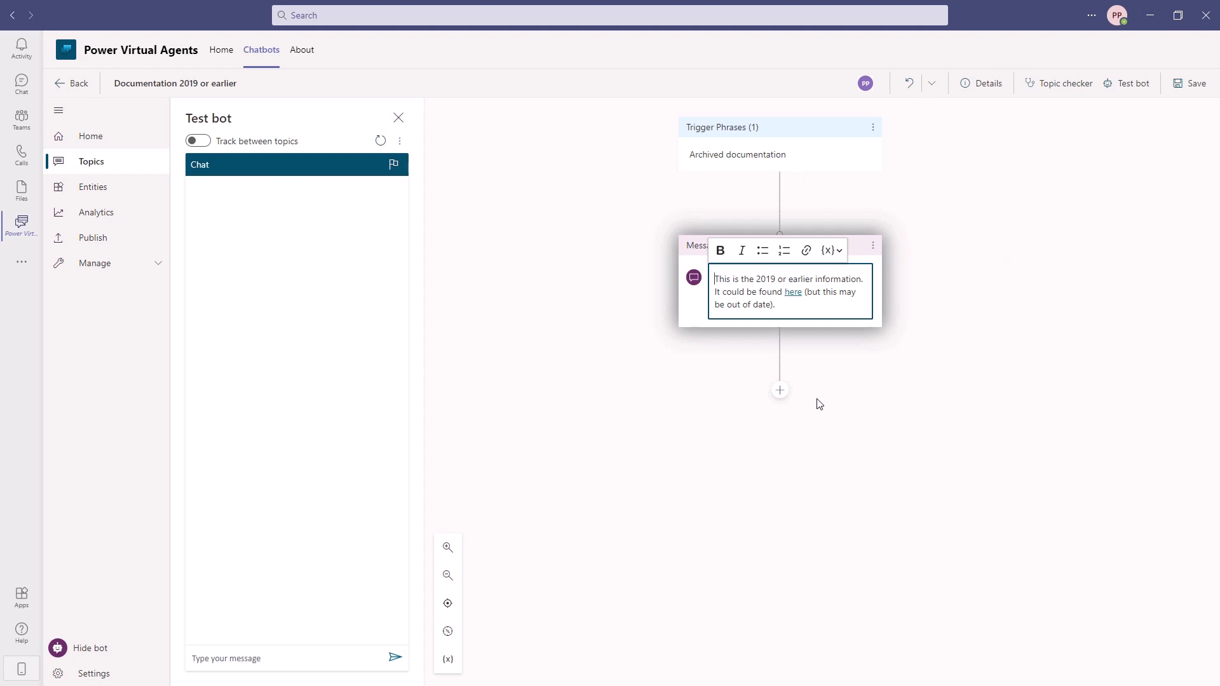
End the Documentation 2019 or earlier conversation with a survey below the message and save the topic
left_click(780, 390)
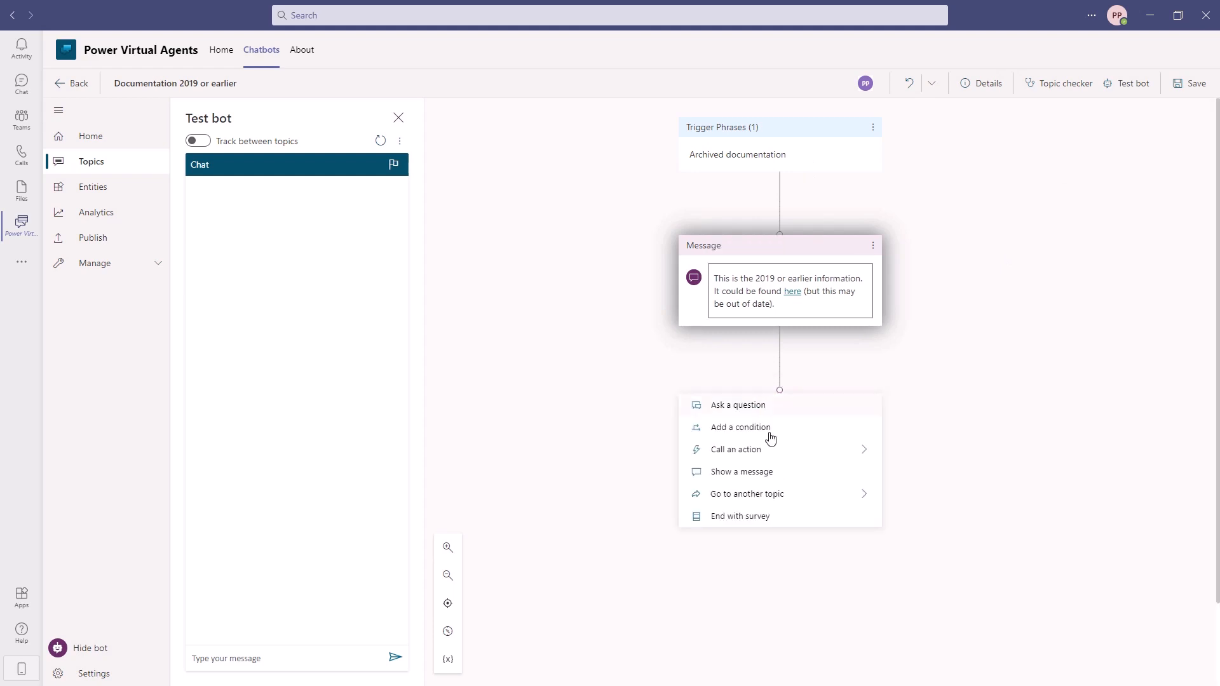
left_click(769, 519)
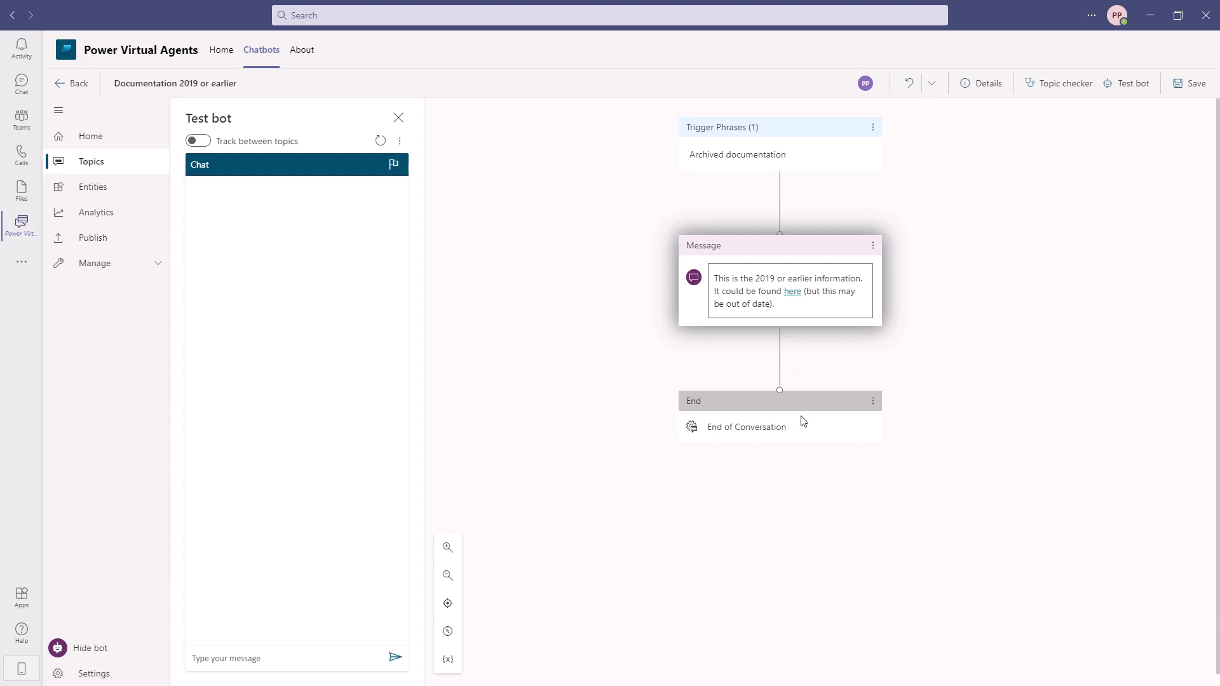
left_click(1190, 83)
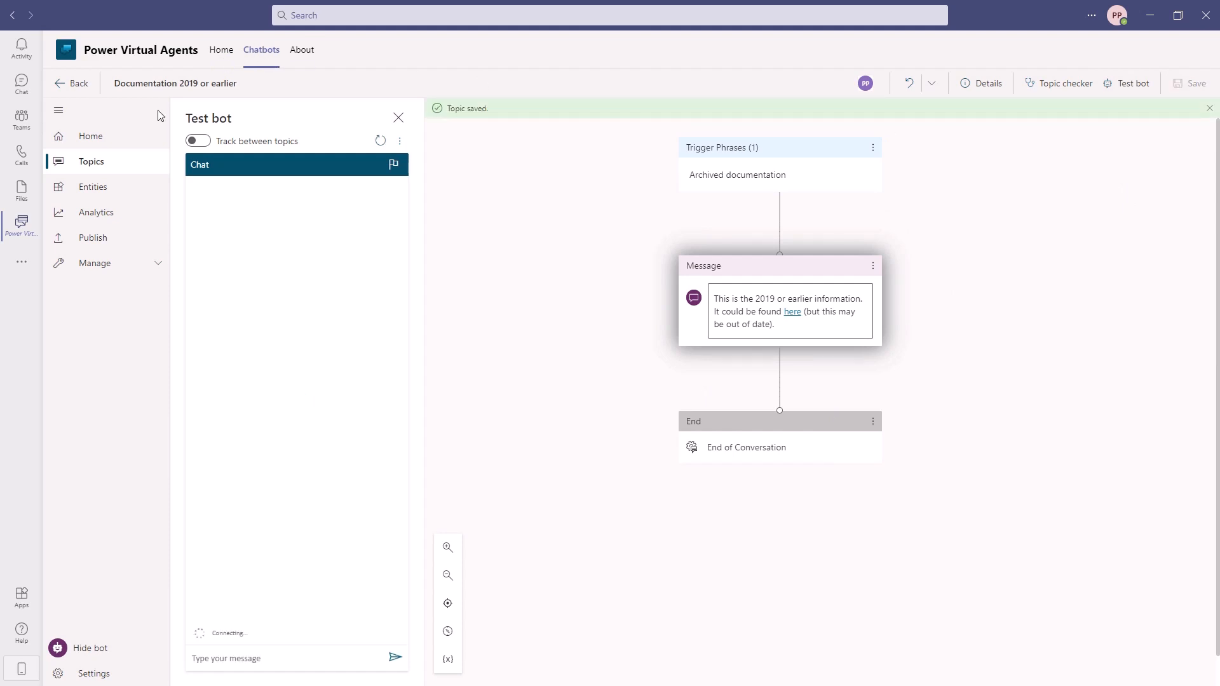
Open the Documentation 2020 or later topic from the topic list in the authoring canvas
left_click(92, 163)
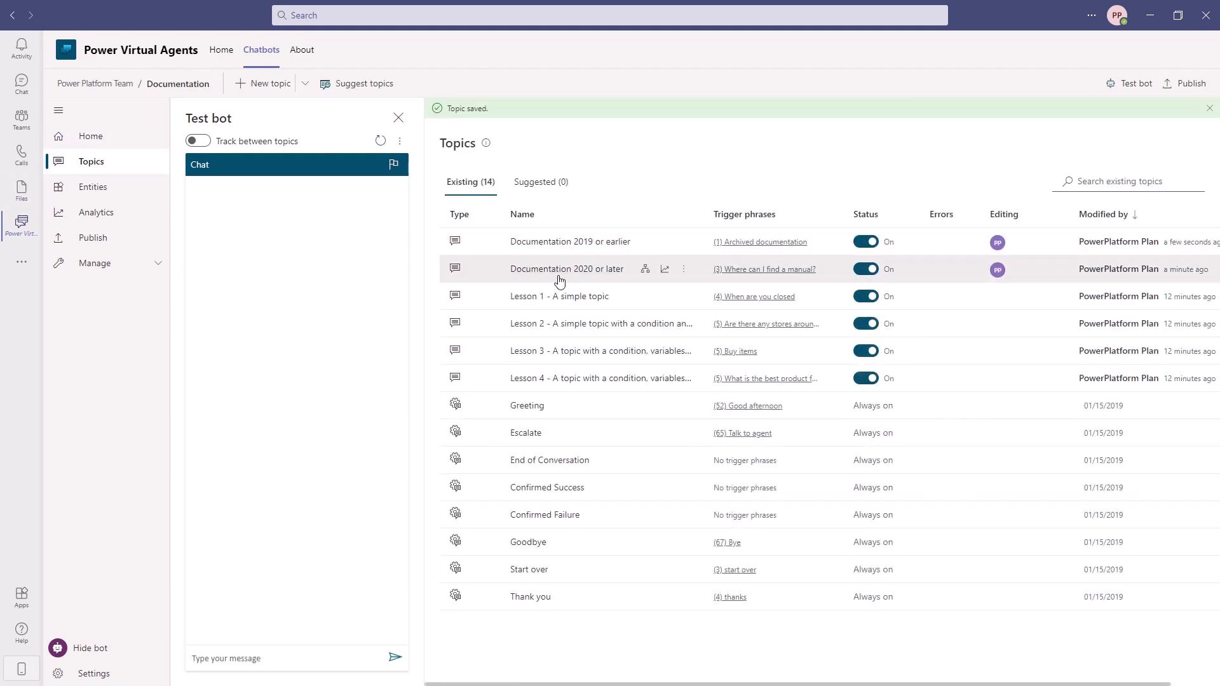
left_click(593, 273)
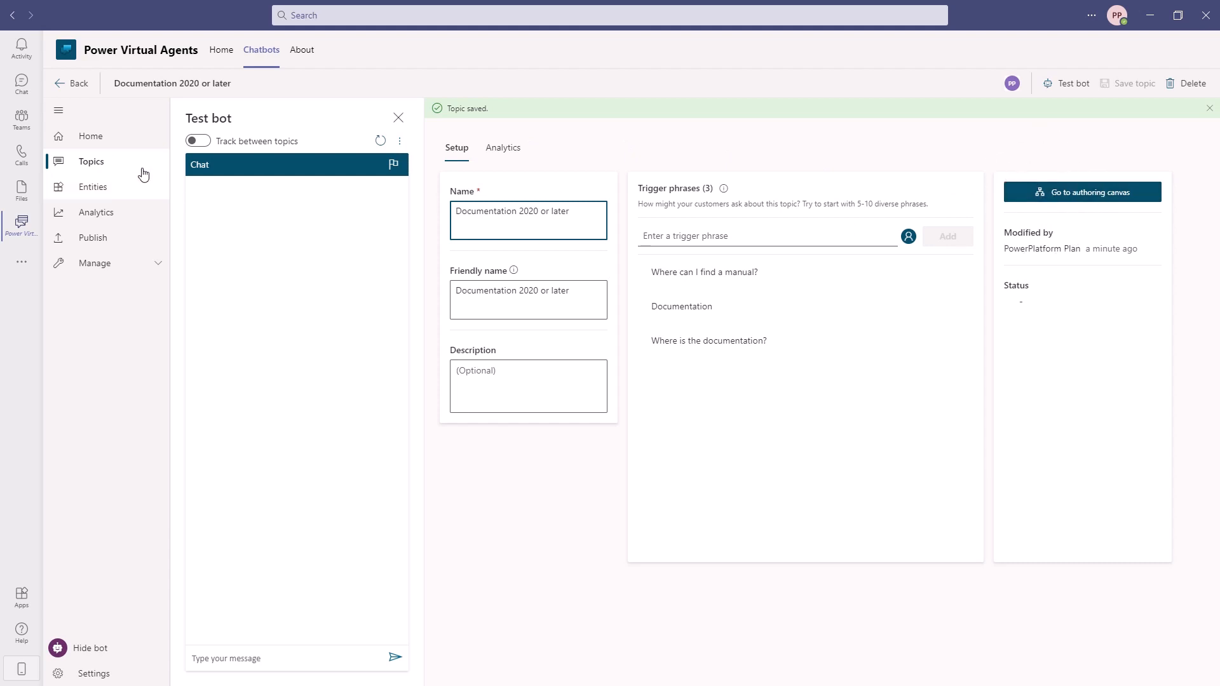
left_click(102, 168)
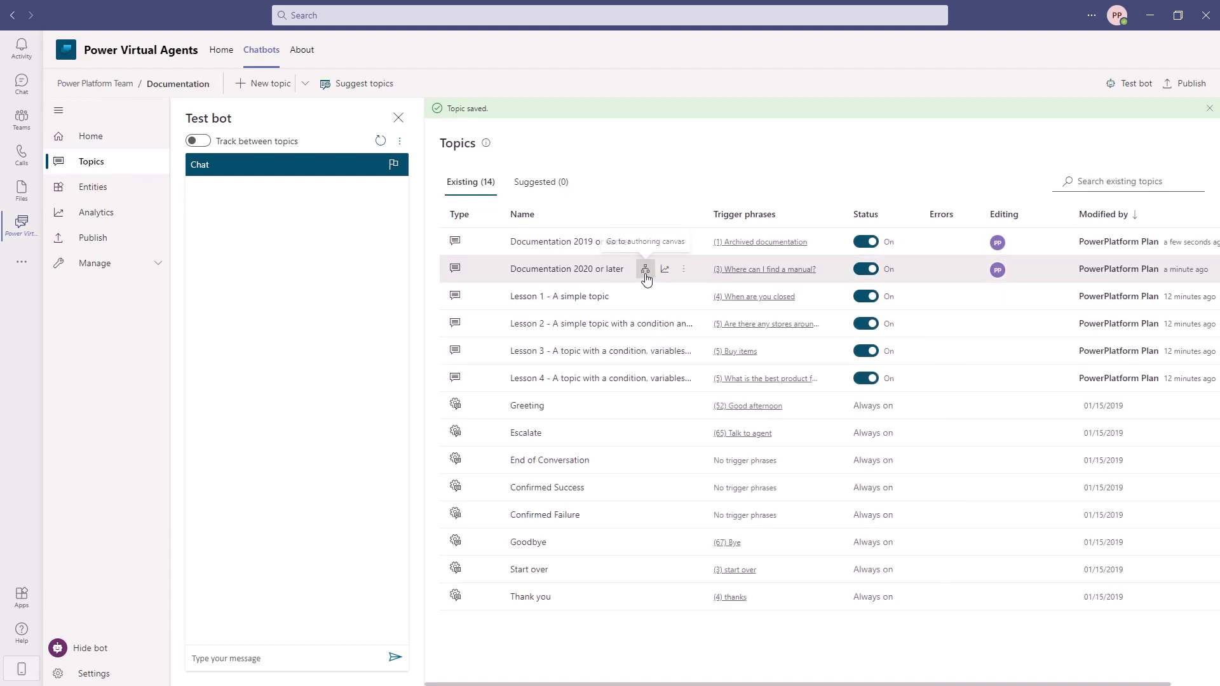
left_click(645, 269)
left_click(684, 270)
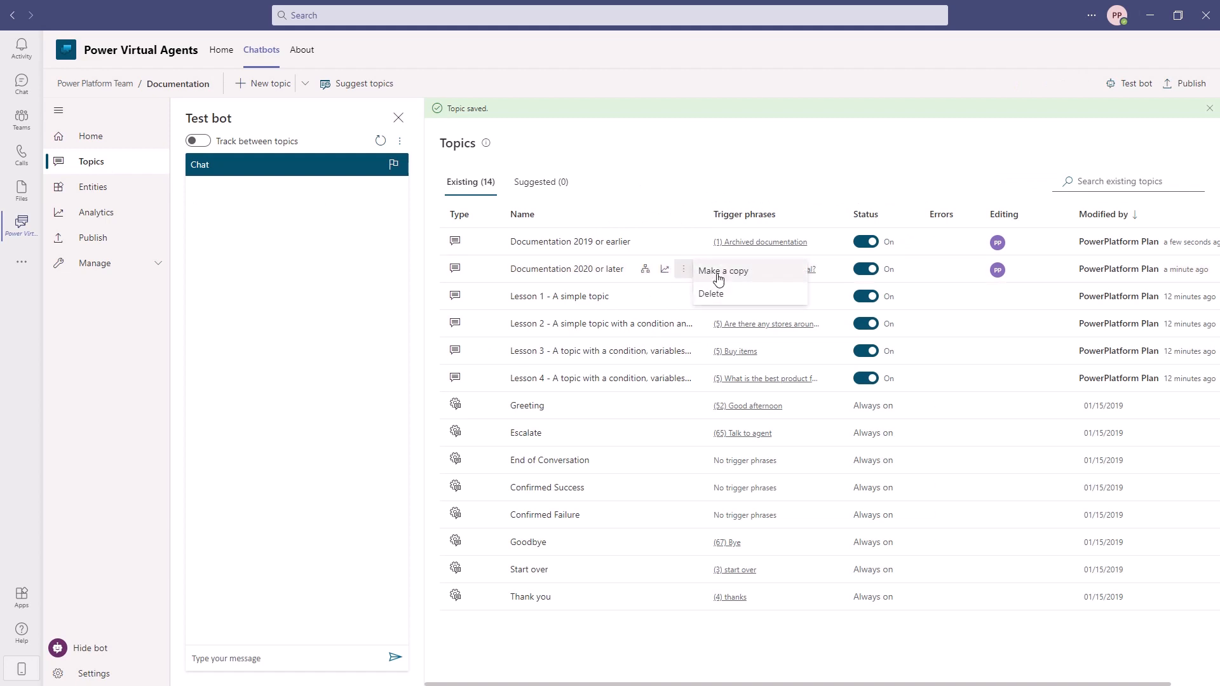
left_click(642, 272)
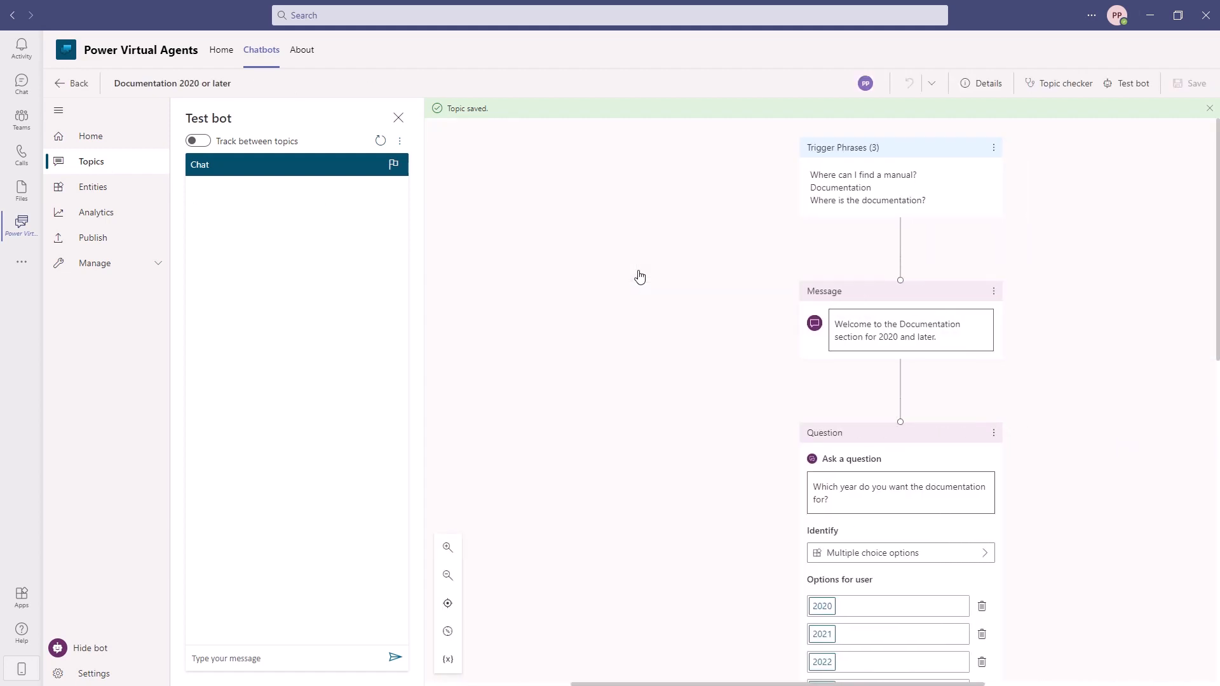
Redirect the 2019 branch to the Documentation 2019 or earlier topic below its archived message and dismiss the redirect tip
scroll(866, 493, "down", 8)
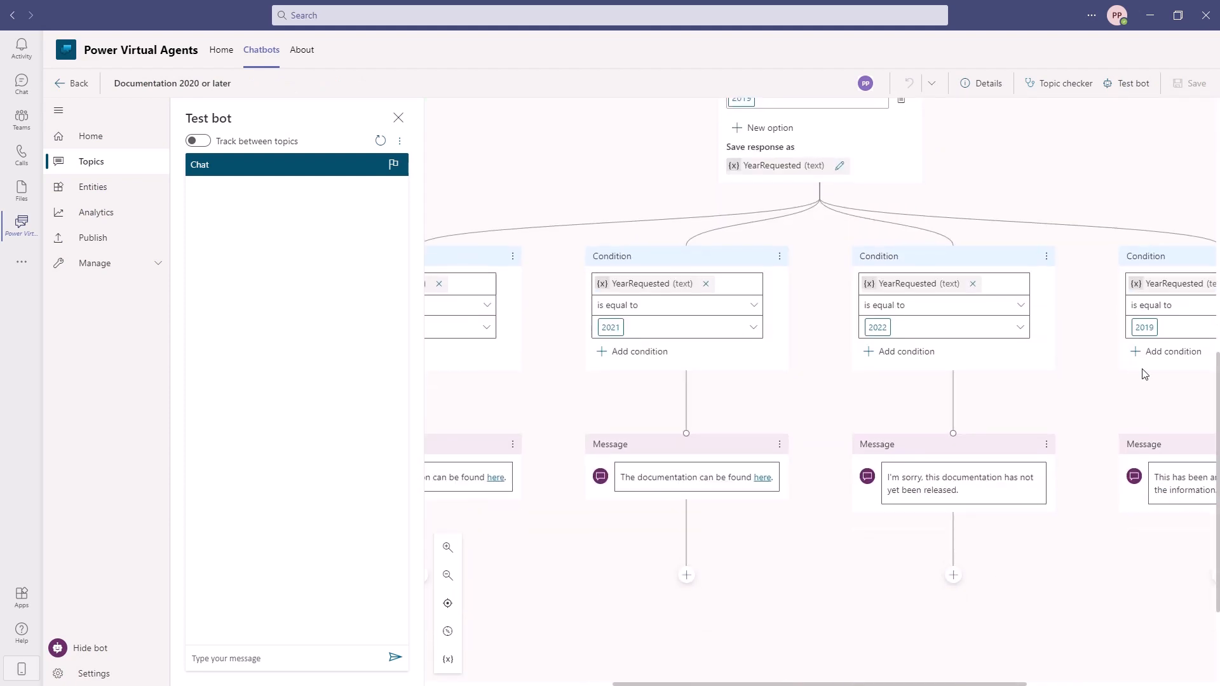
scroll(854, 632, "right", 4)
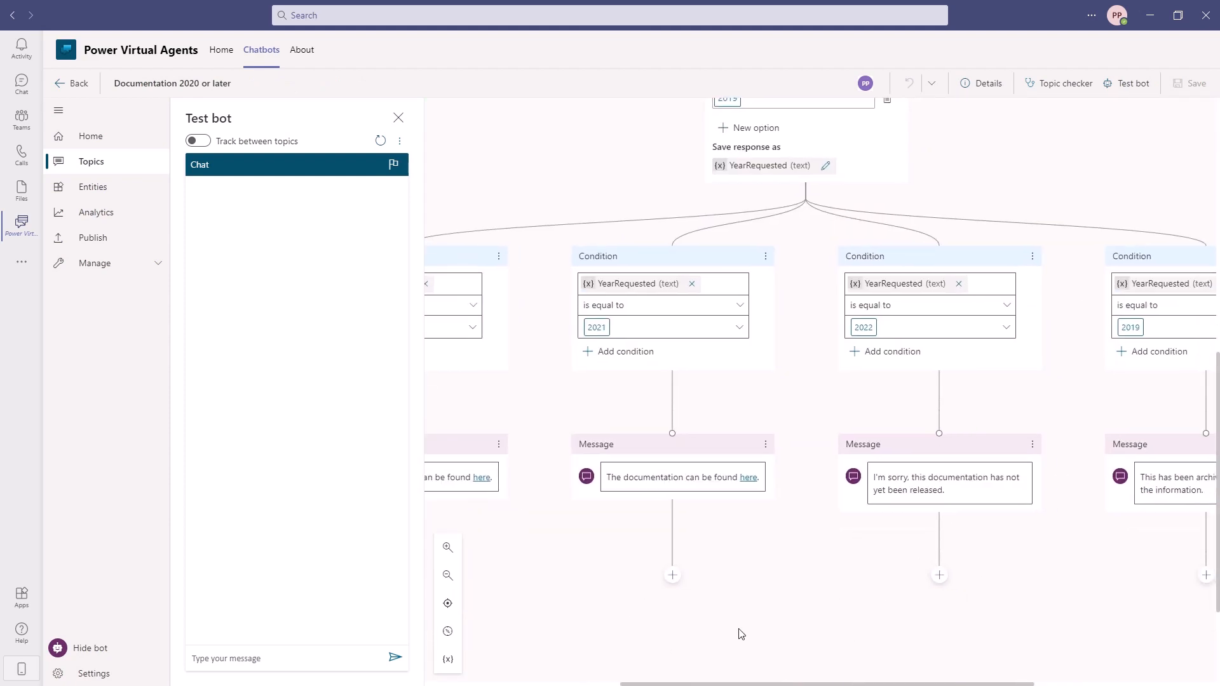
left_click(990, 563)
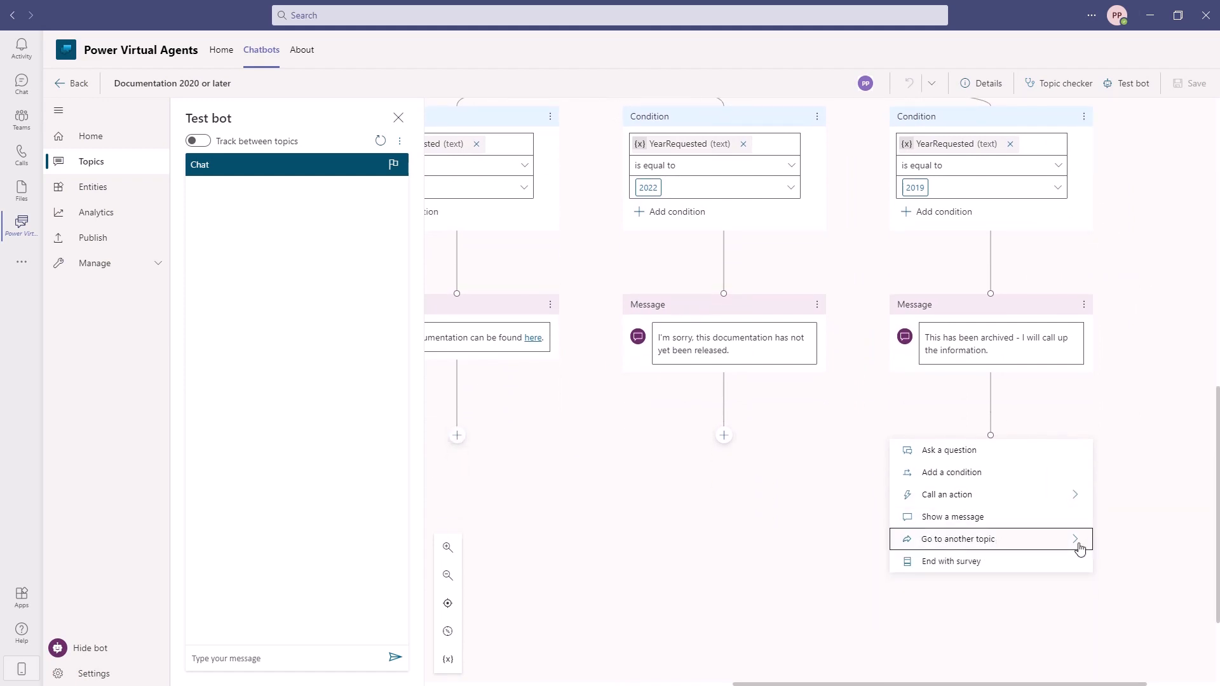
left_click(1078, 545)
scroll(832, 629, "down", 4)
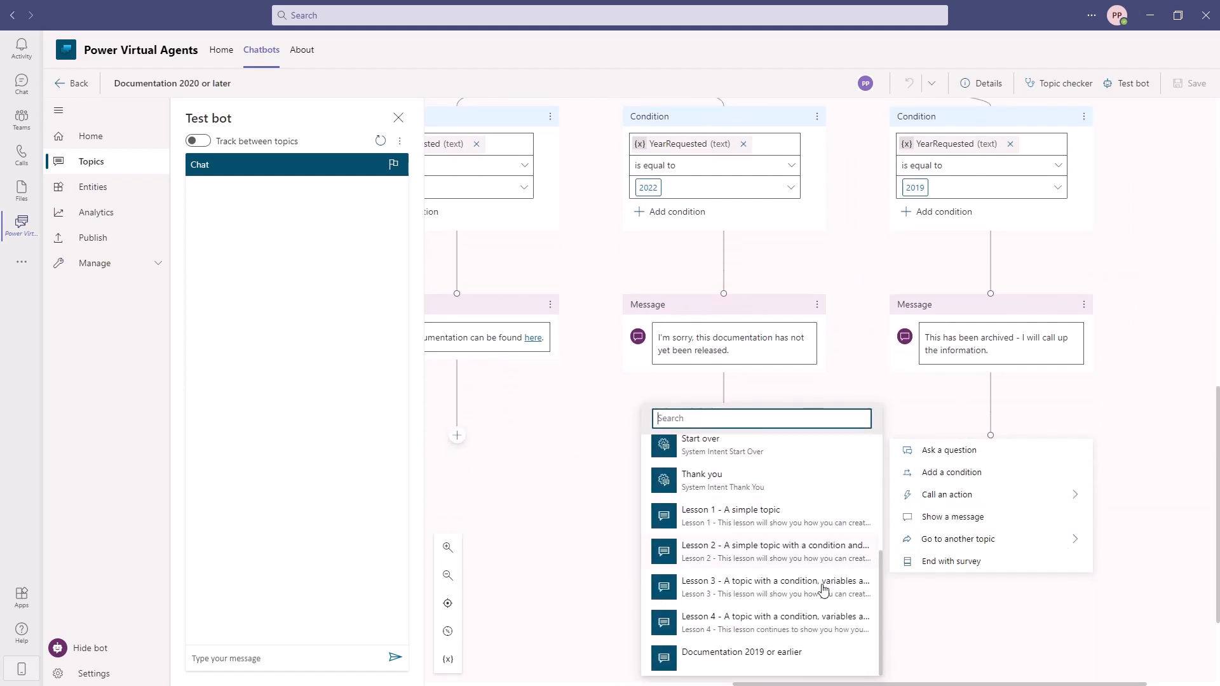
left_click(762, 660)
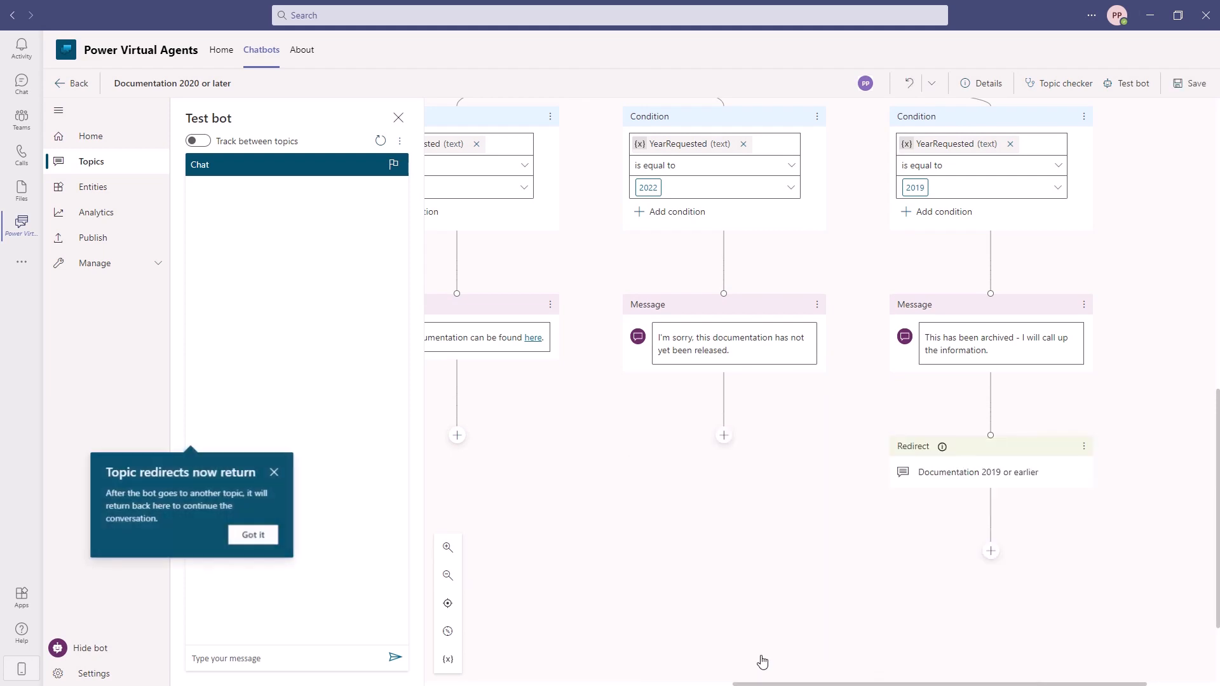
left_click(274, 473)
End the 2020 branch with a survey below its documentation link message
left_click_drag(542, 490, 931, 508)
left_click(580, 455)
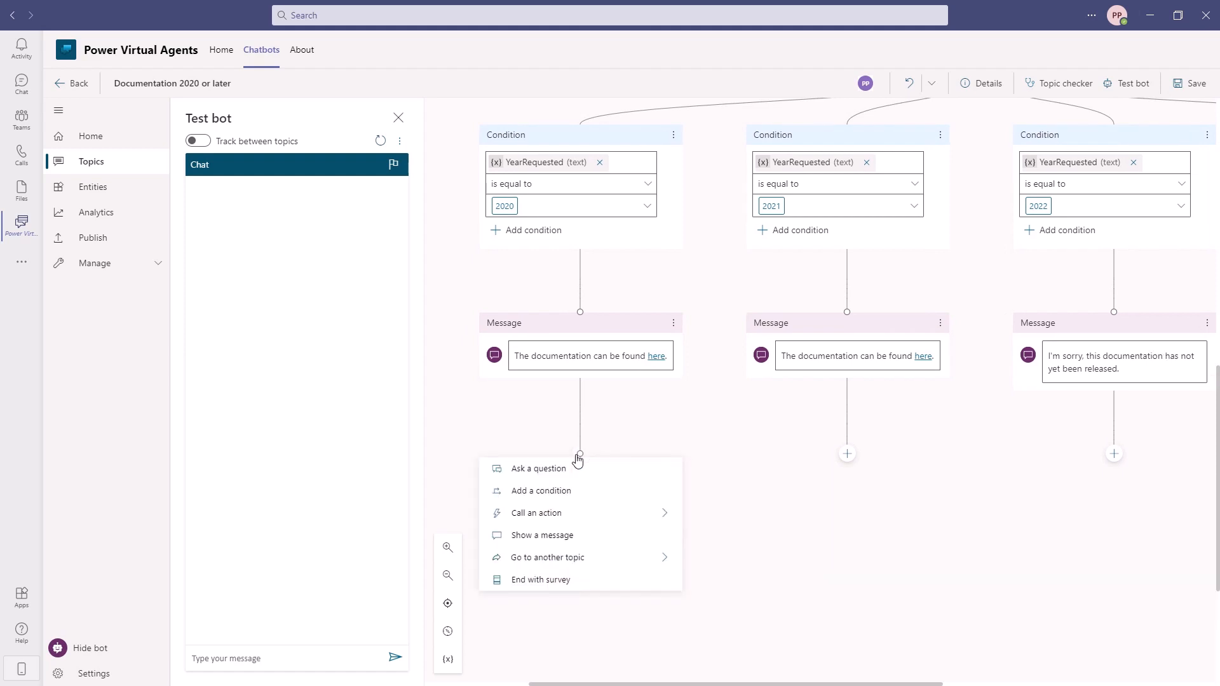
left_click(576, 583)
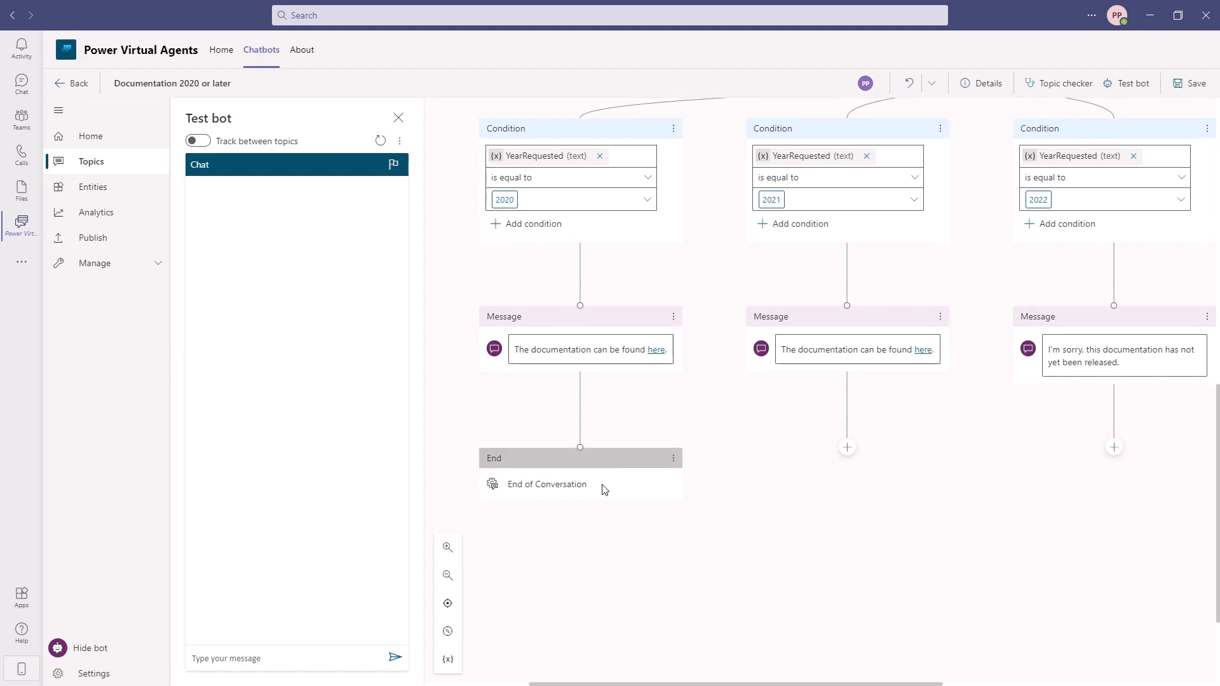
Connect the 2021 and 2022 branches to the existing End of Conversation node of the 2020 branch
left_click(848, 448)
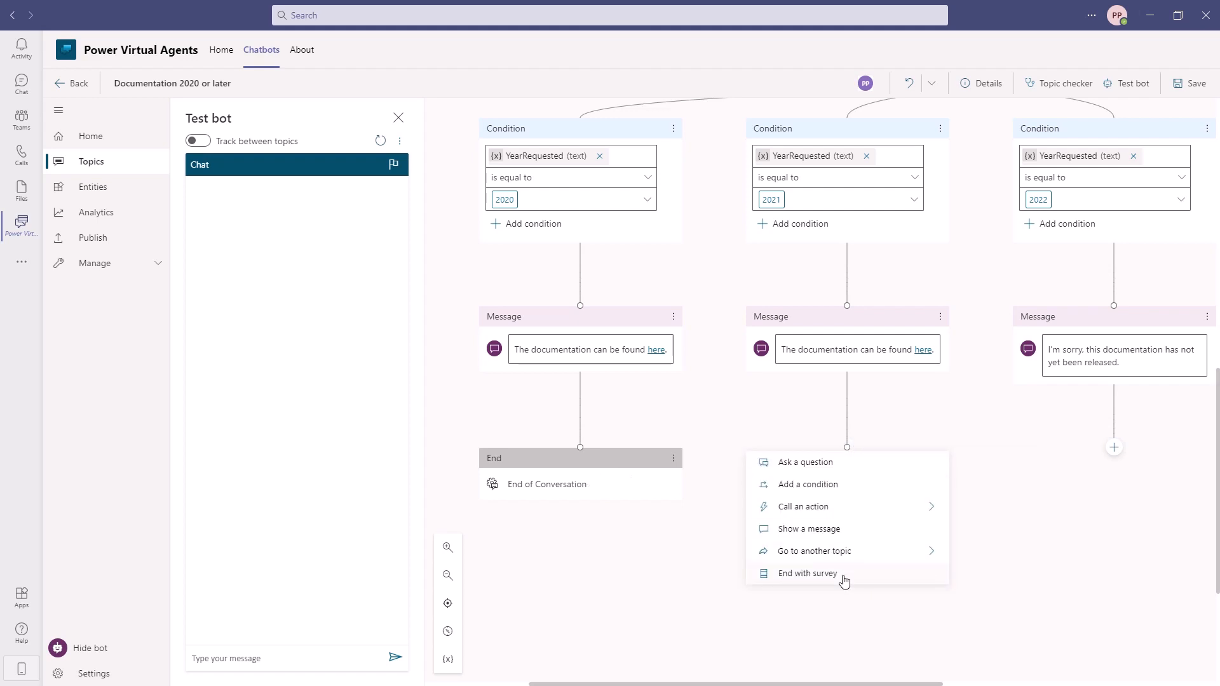
left_click(1038, 488)
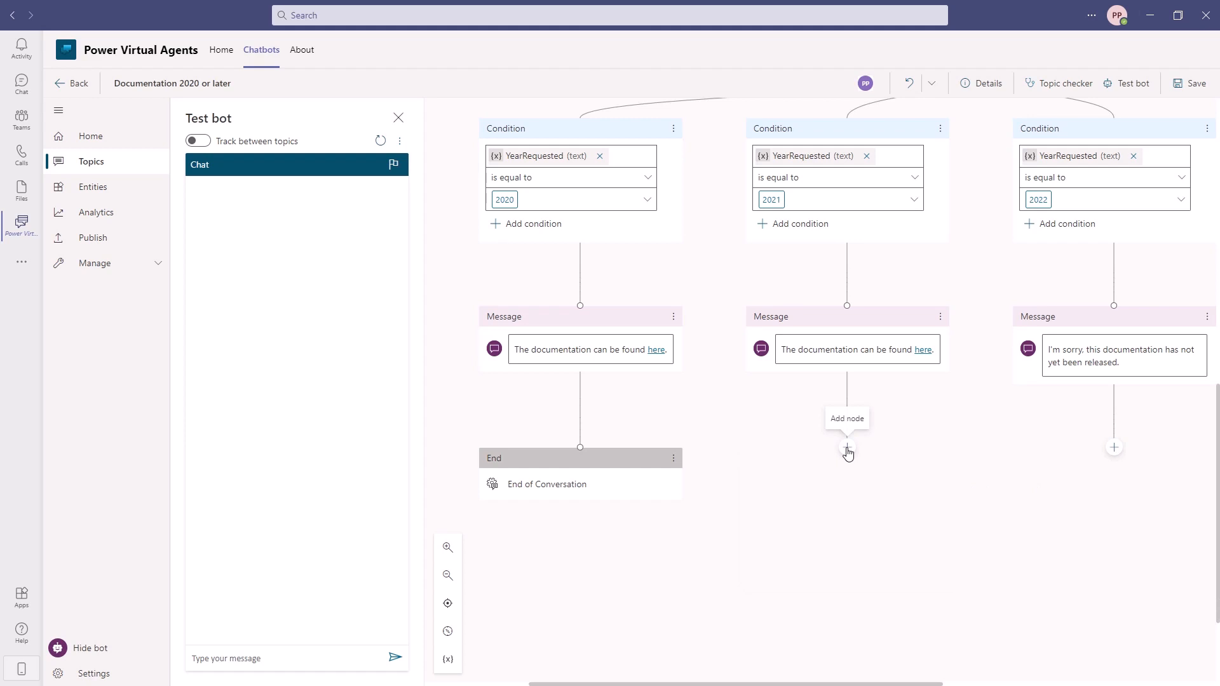
left_click(847, 448)
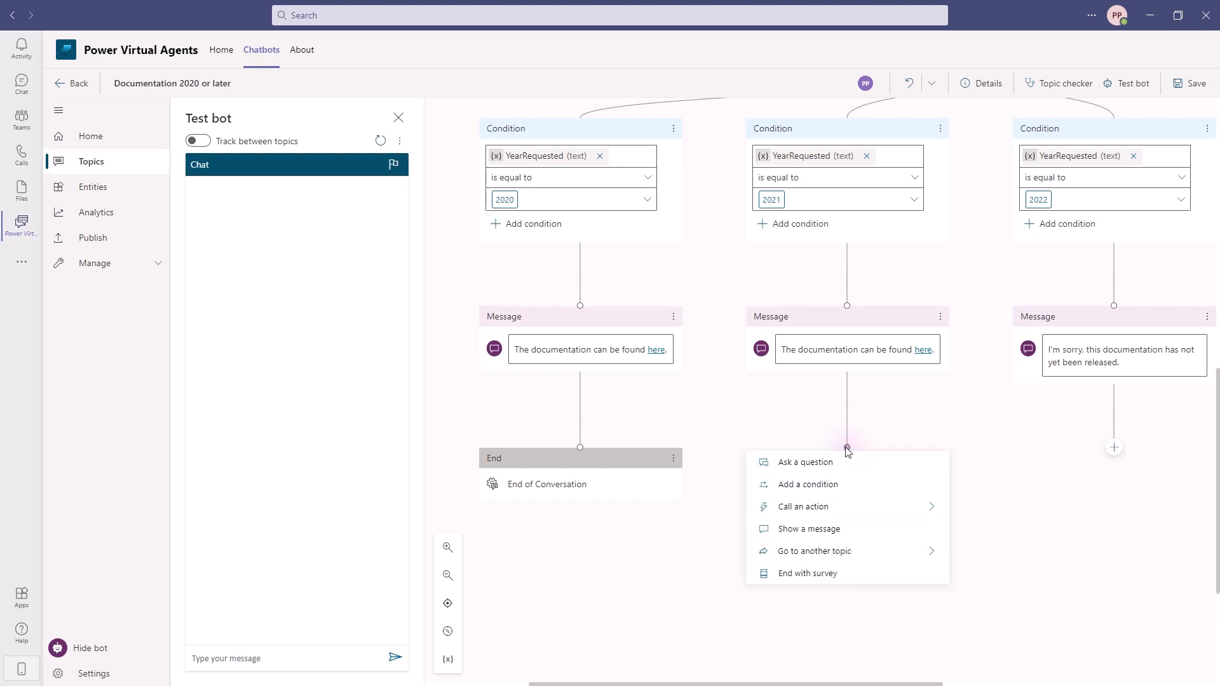
left_click_drag(846, 446, 580, 449)
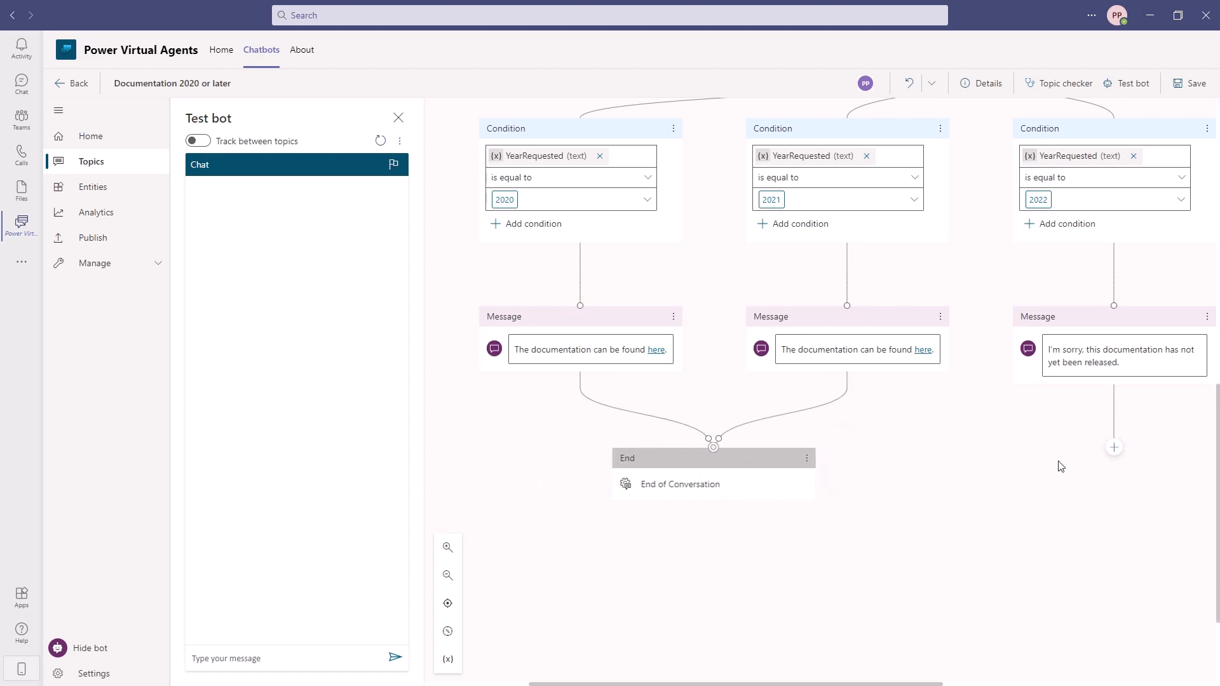
left_click_drag(1112, 454, 712, 448)
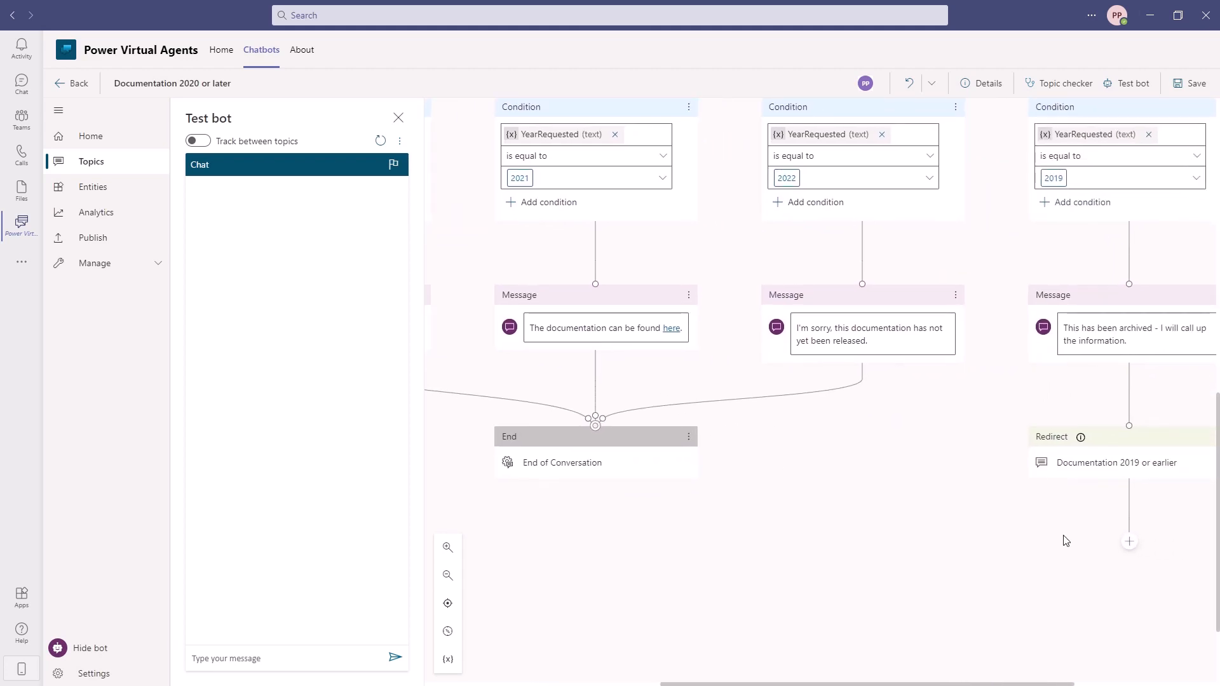
Connect the 2019 branch's redirect to the shared End of Conversation node and save the topic
left_click(1126, 542)
left_click_drag(1130, 543, 594, 422)
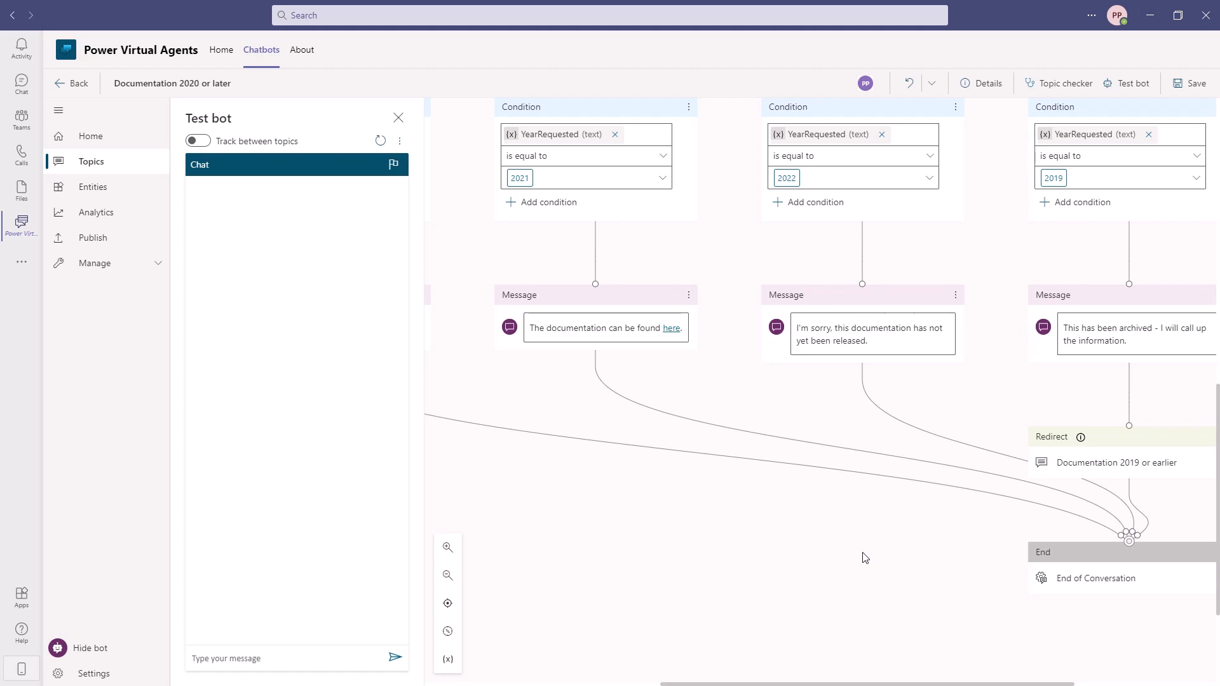
left_click(1194, 87)
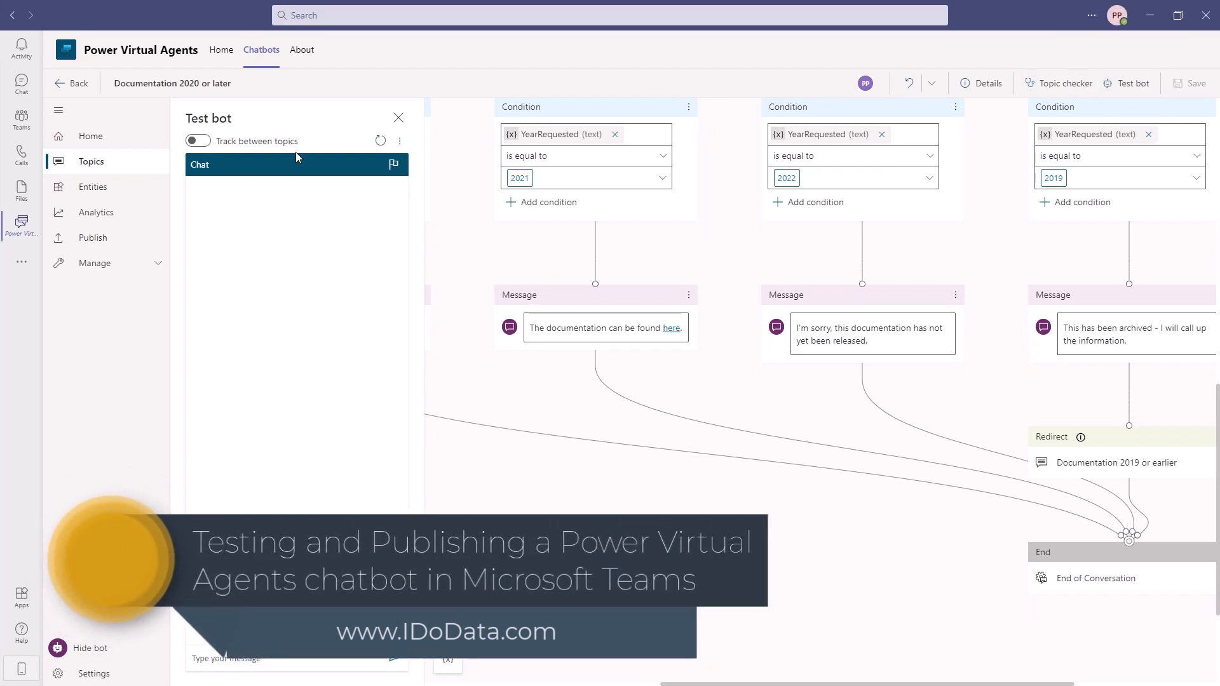
Ask the test bot "Where I can find documentation?" and choose 2020 as the year
left_click(1136, 89)
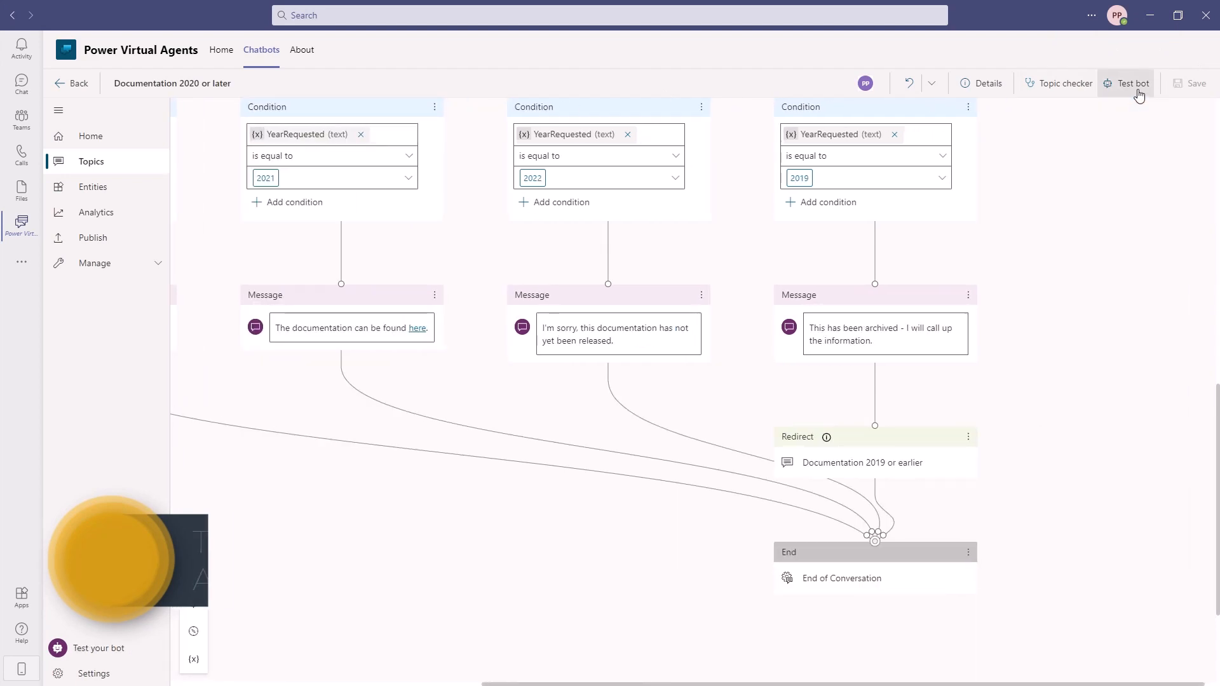
left_click(1138, 92)
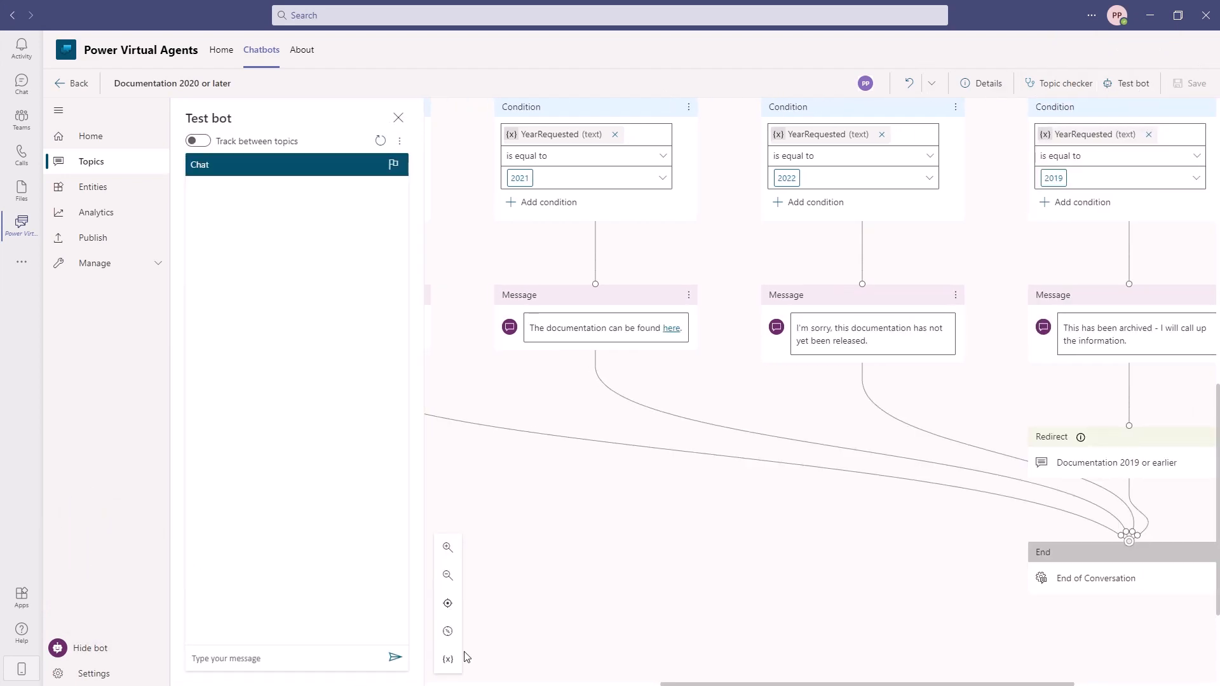
scroll(776, 531, "up", 10)
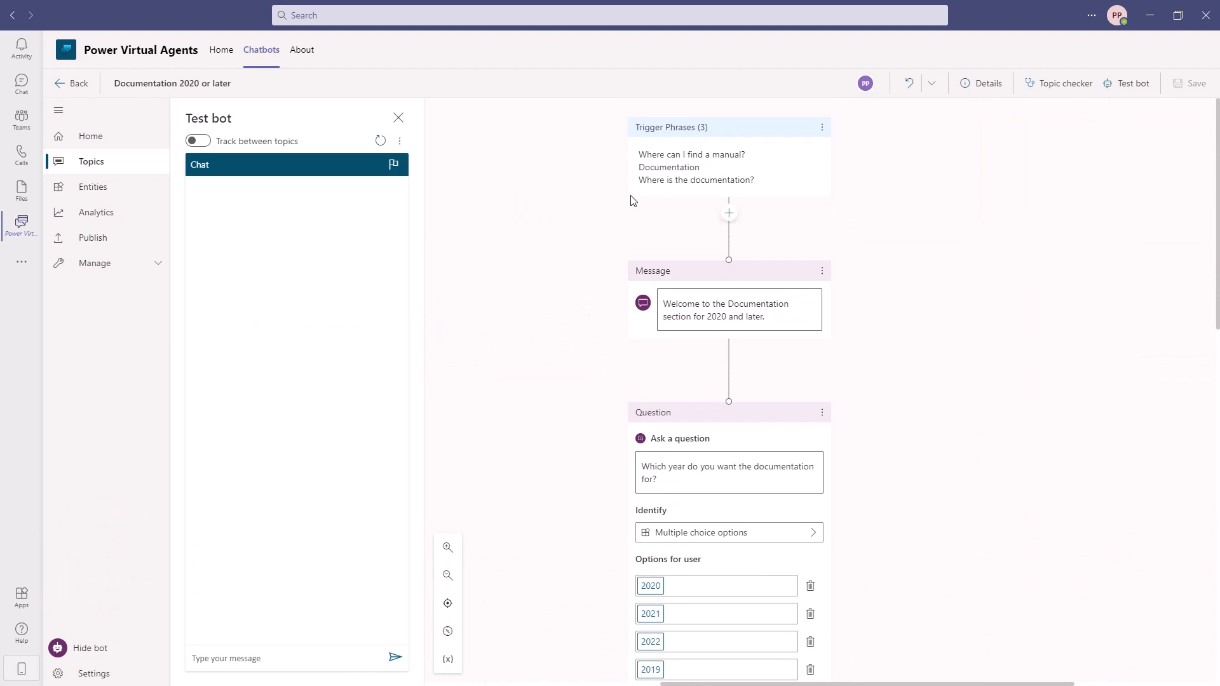
scroll(566, 454, "down", 5)
left_click(264, 664)
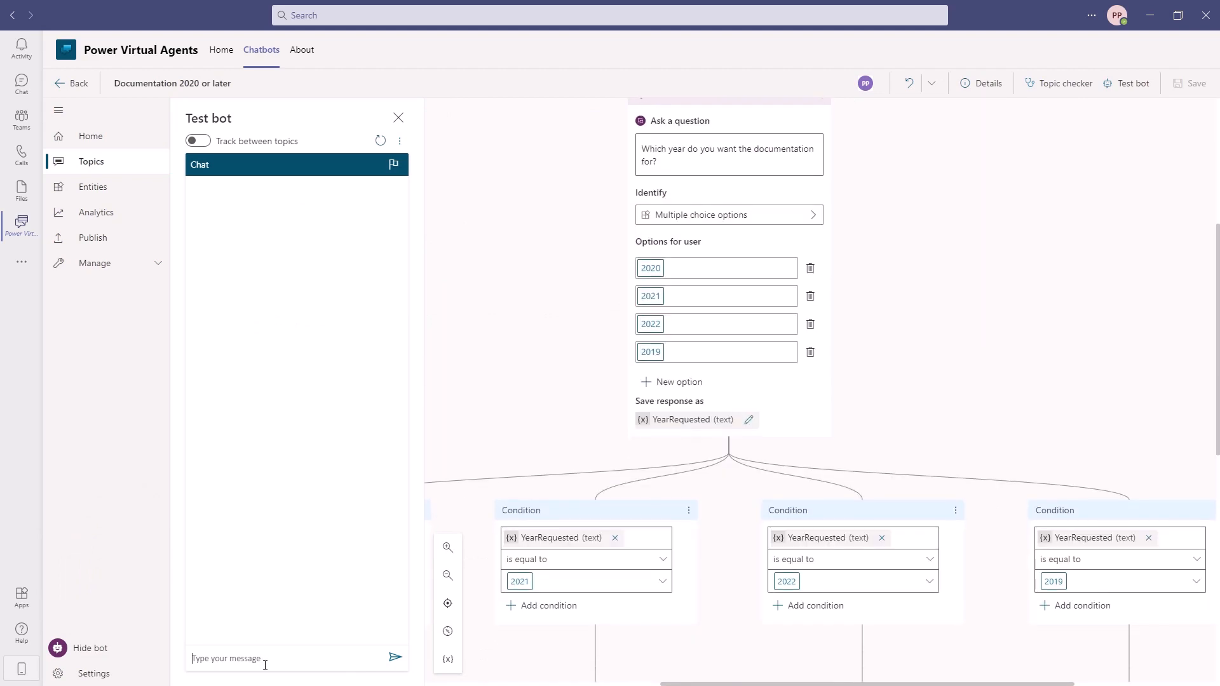
type("W")
key("Return")
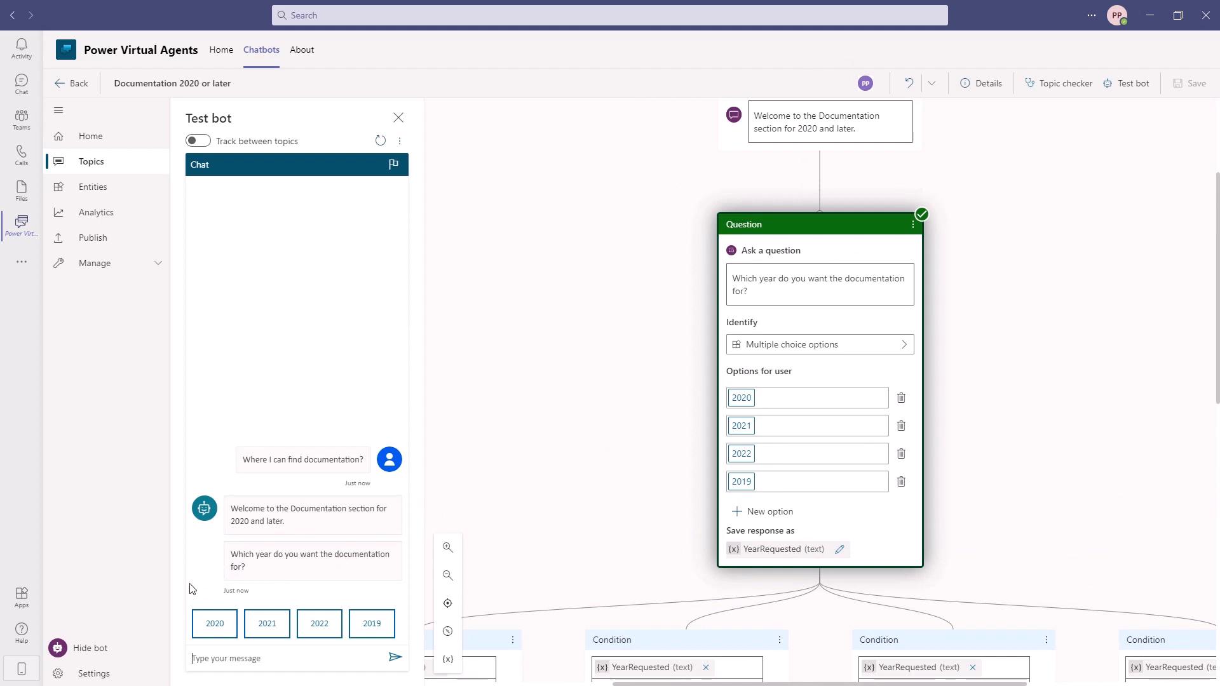
left_click(220, 627)
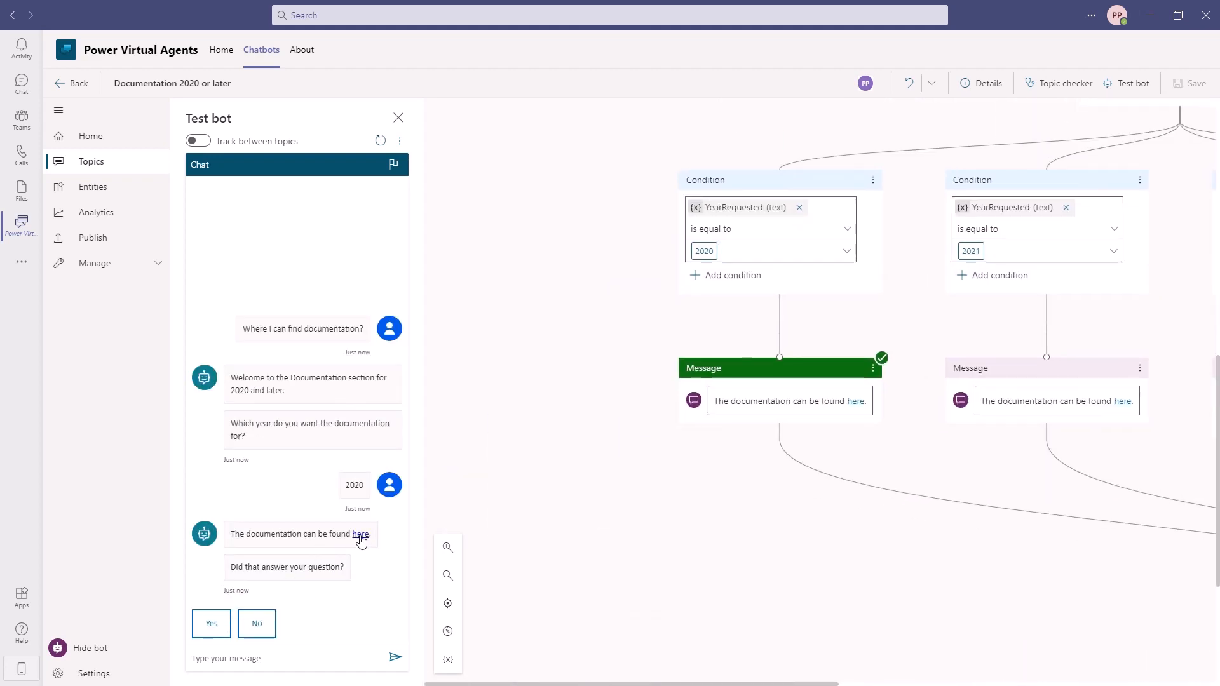
Try the 2020 documentation link, answer Yes to the survey, rate the experience 5 and request further help
left_click(362, 540)
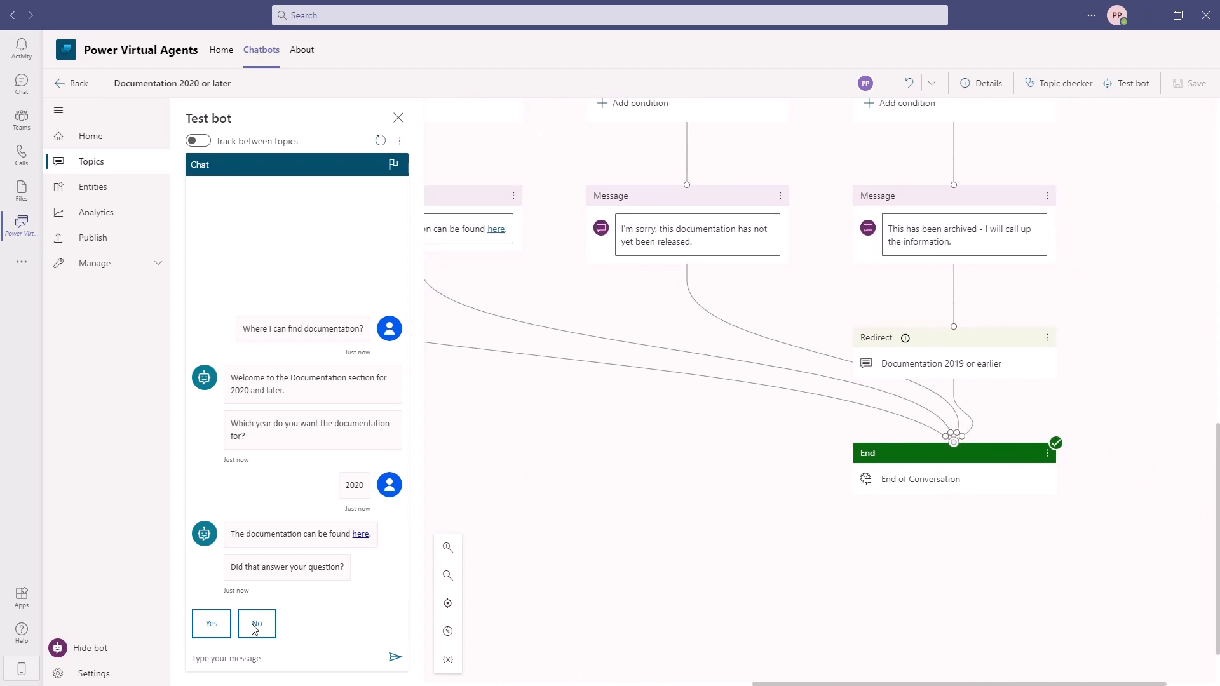
left_click(211, 626)
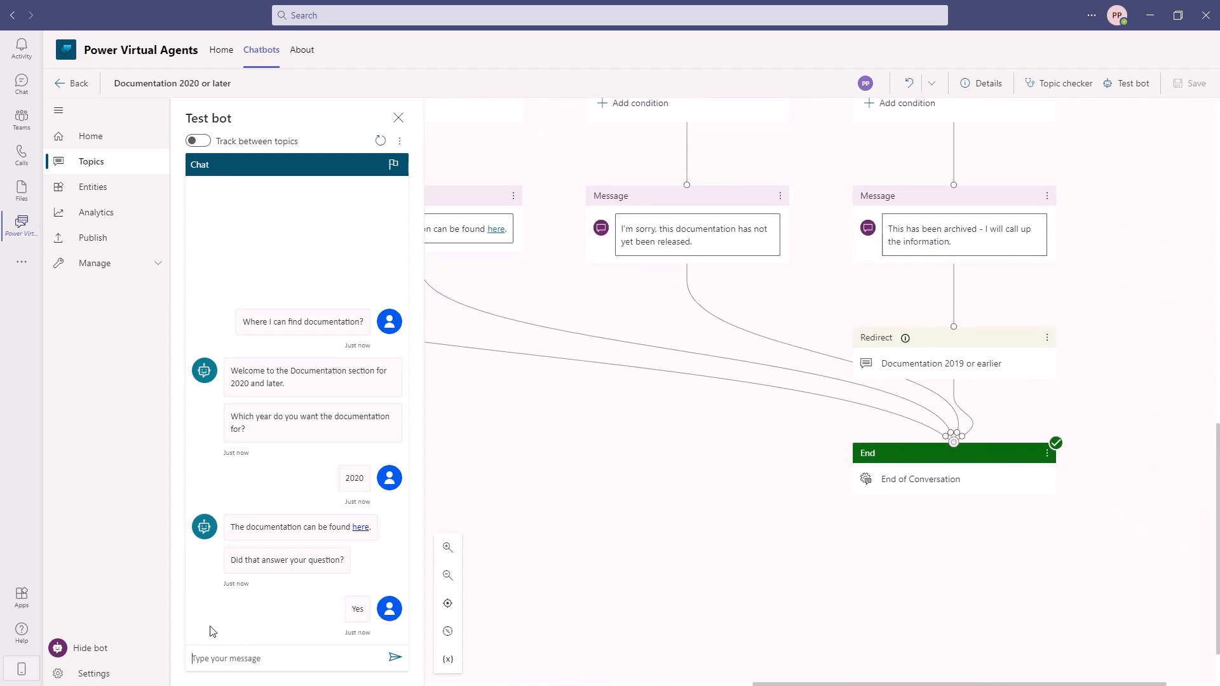
left_click(385, 592)
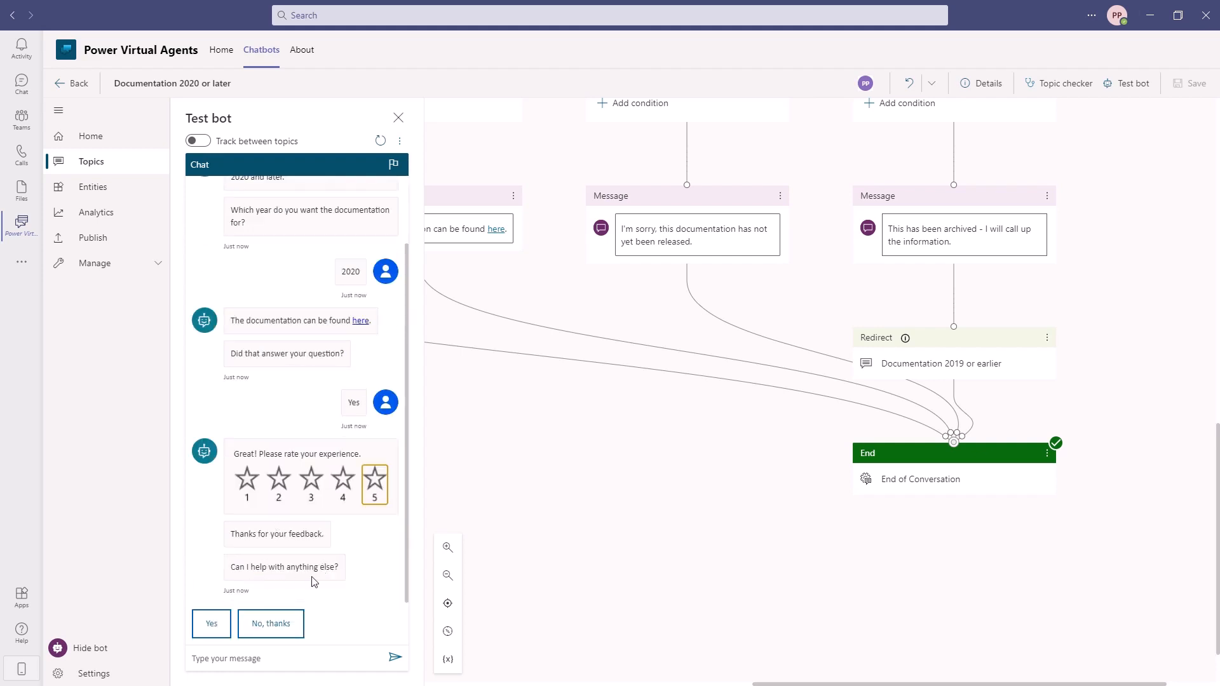
left_click(212, 625)
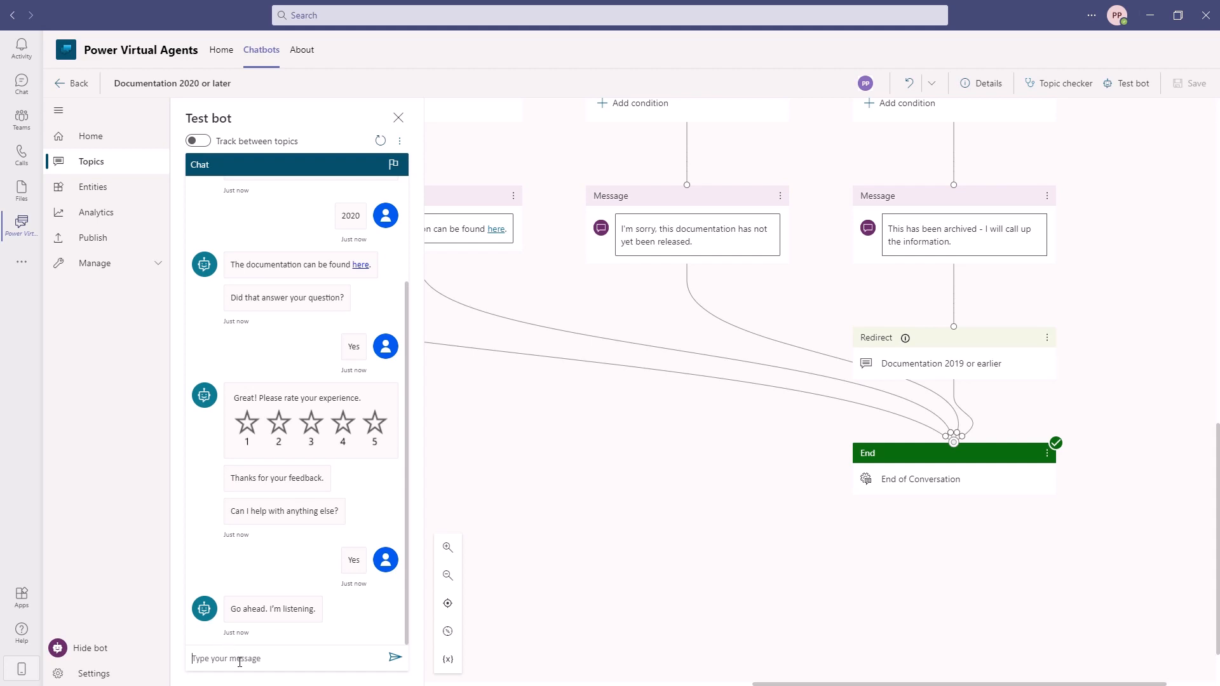
Send "Documentation" to the test bot, choose 2021, open the returned link and close the browser window
type("Documentation")
key("Return")
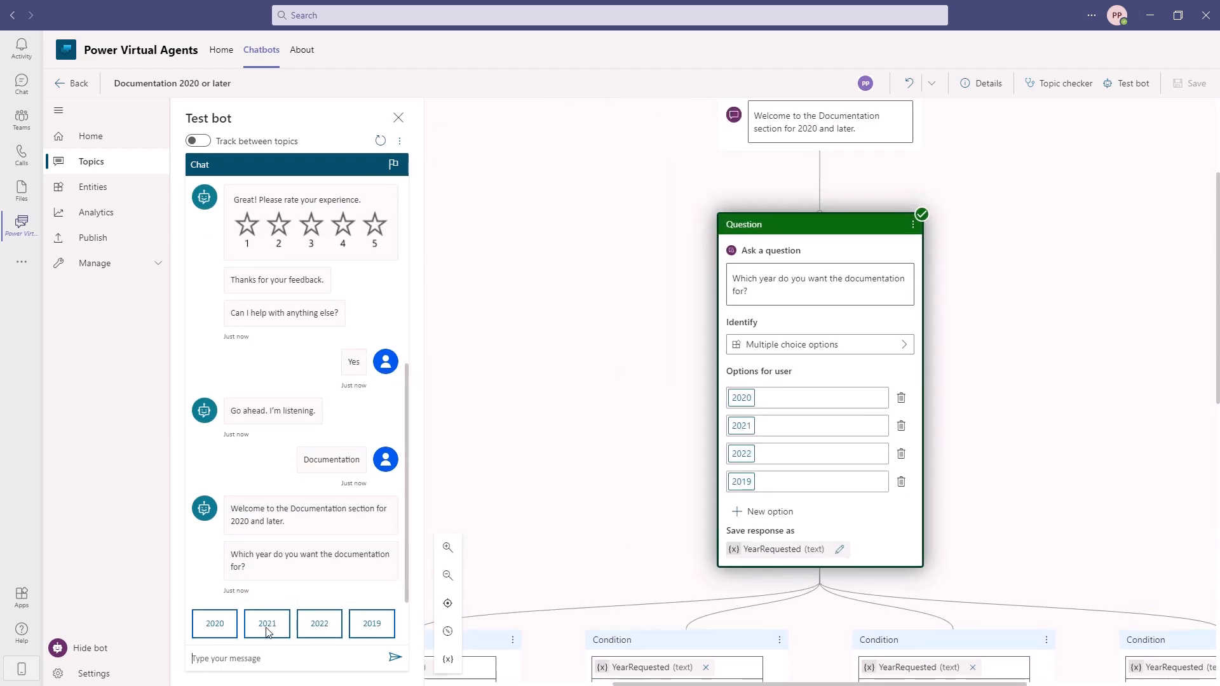
left_click(267, 626)
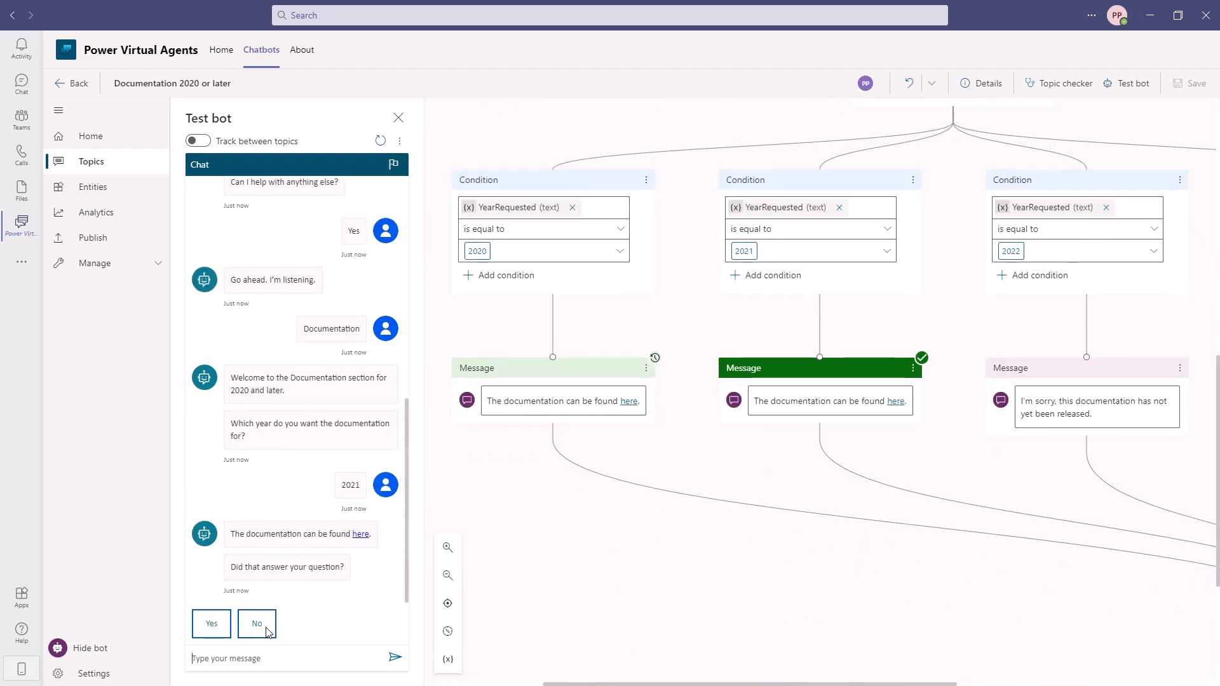
left_click(360, 534)
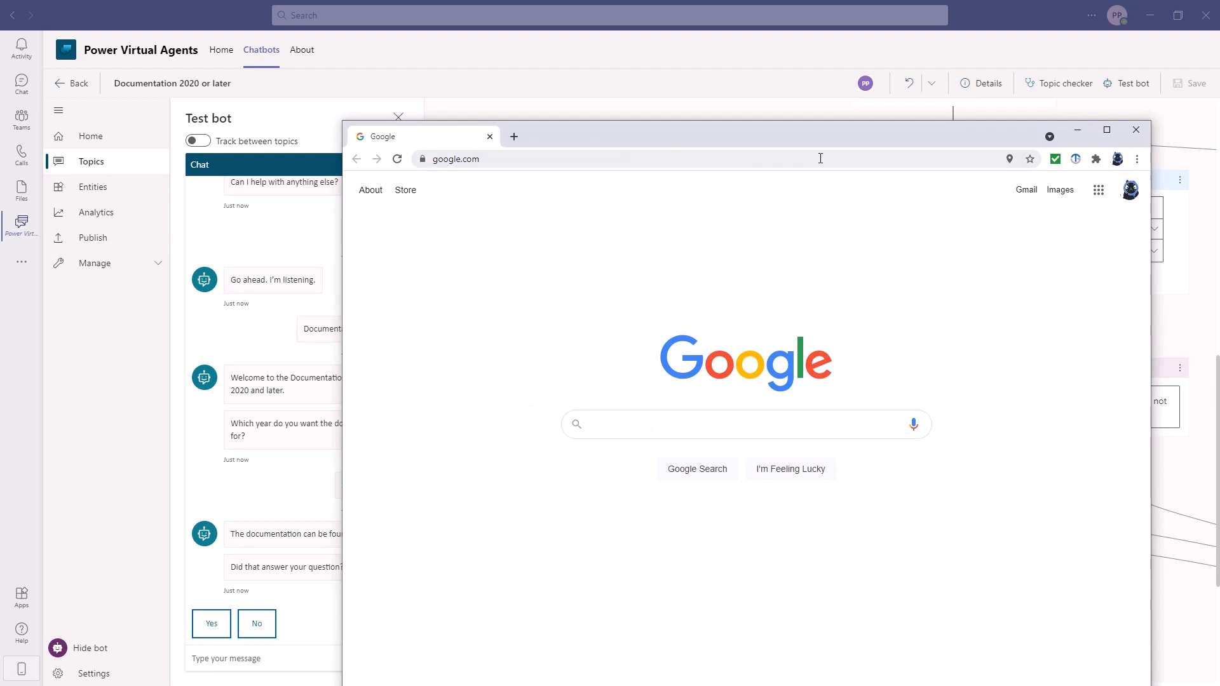
left_click(1136, 130)
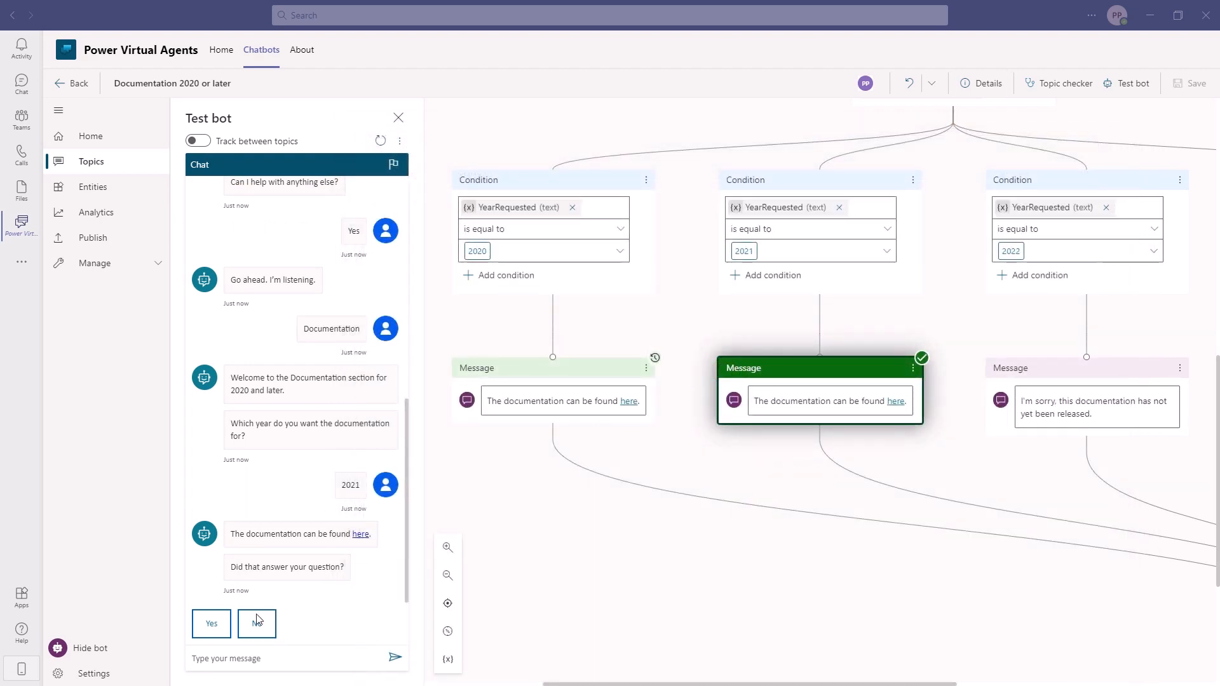
Answer No to the test bot's survey, choose Rephrase, send "Documentation" and choose 2022 as the year
left_click(257, 621)
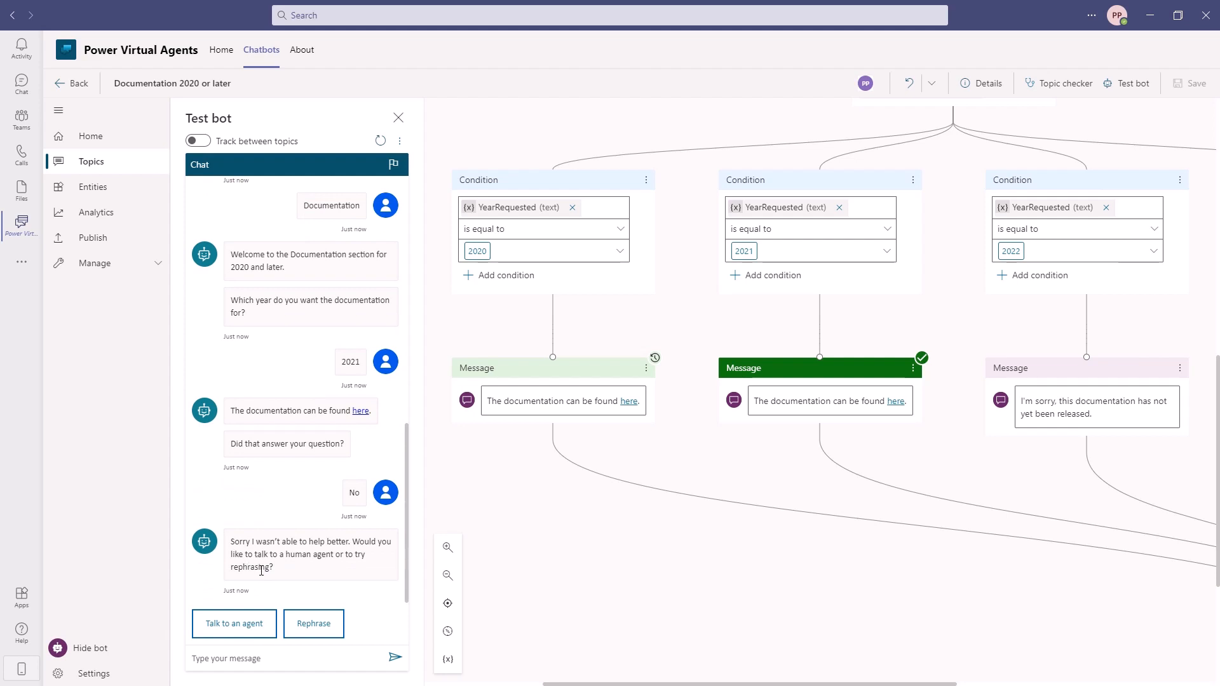
left_click(324, 628)
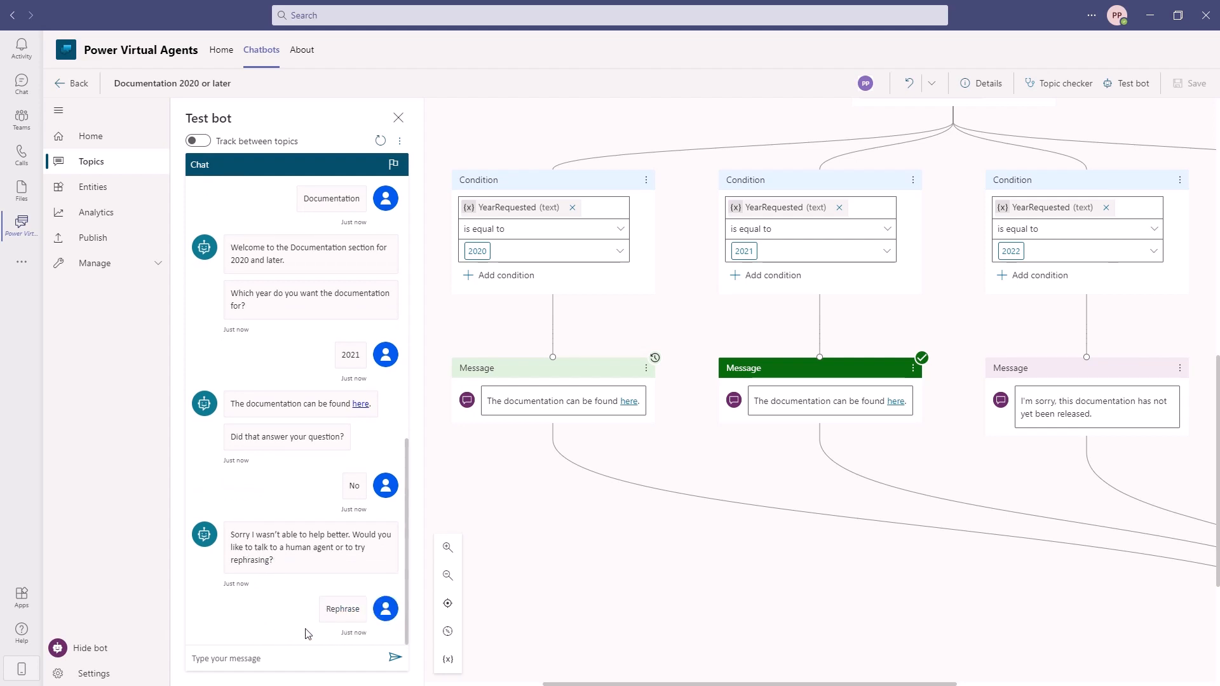
left_click(271, 655)
type("Documentation")
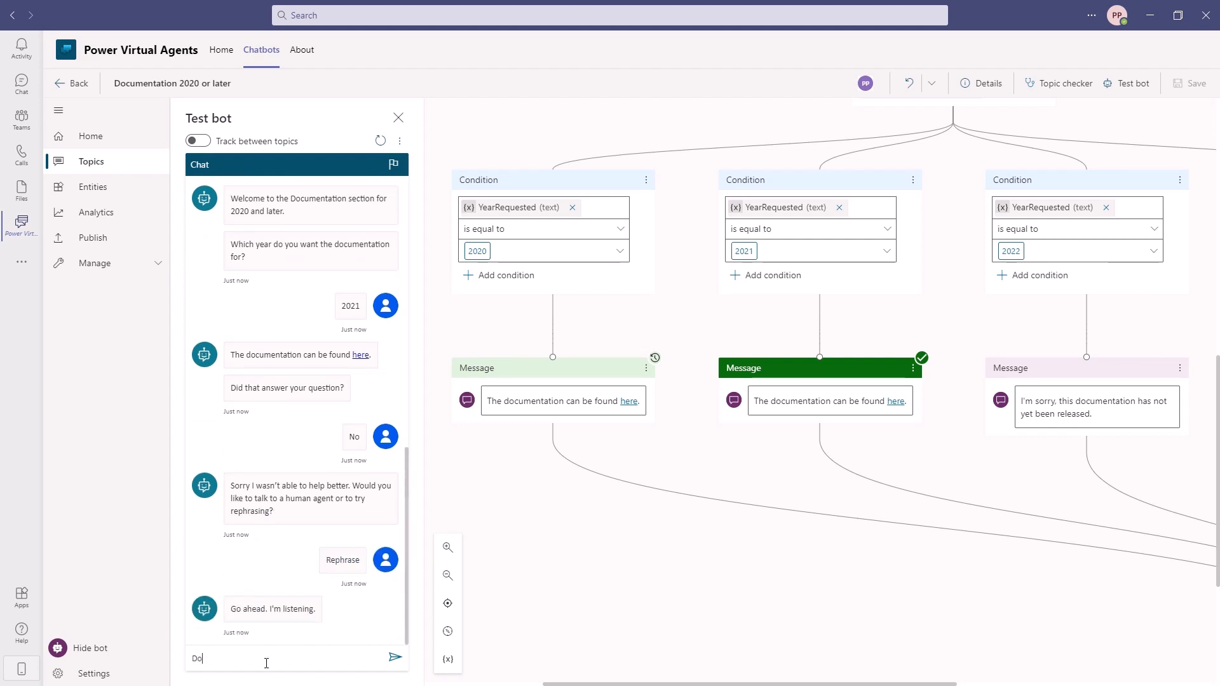
key("Return")
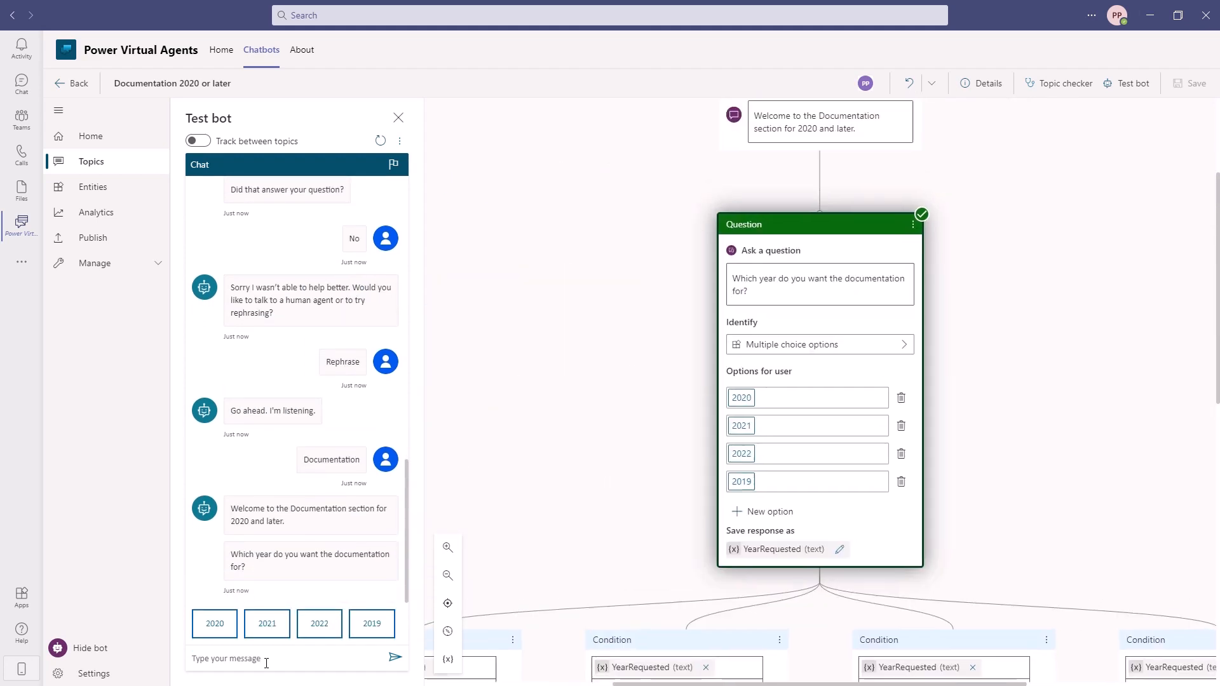
left_click(322, 624)
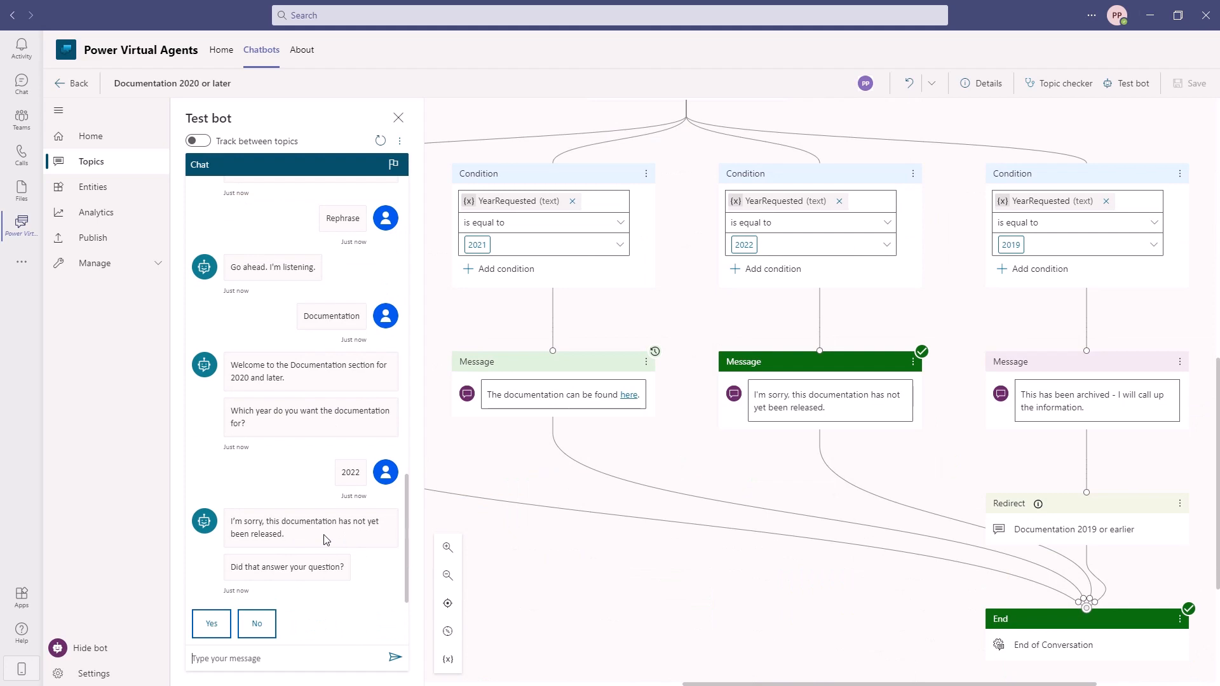
Answer No to the survey for 2022, choose Rephrase, send "Documentation" again and choose 2019 as the year
left_click(263, 624)
left_click(313, 624)
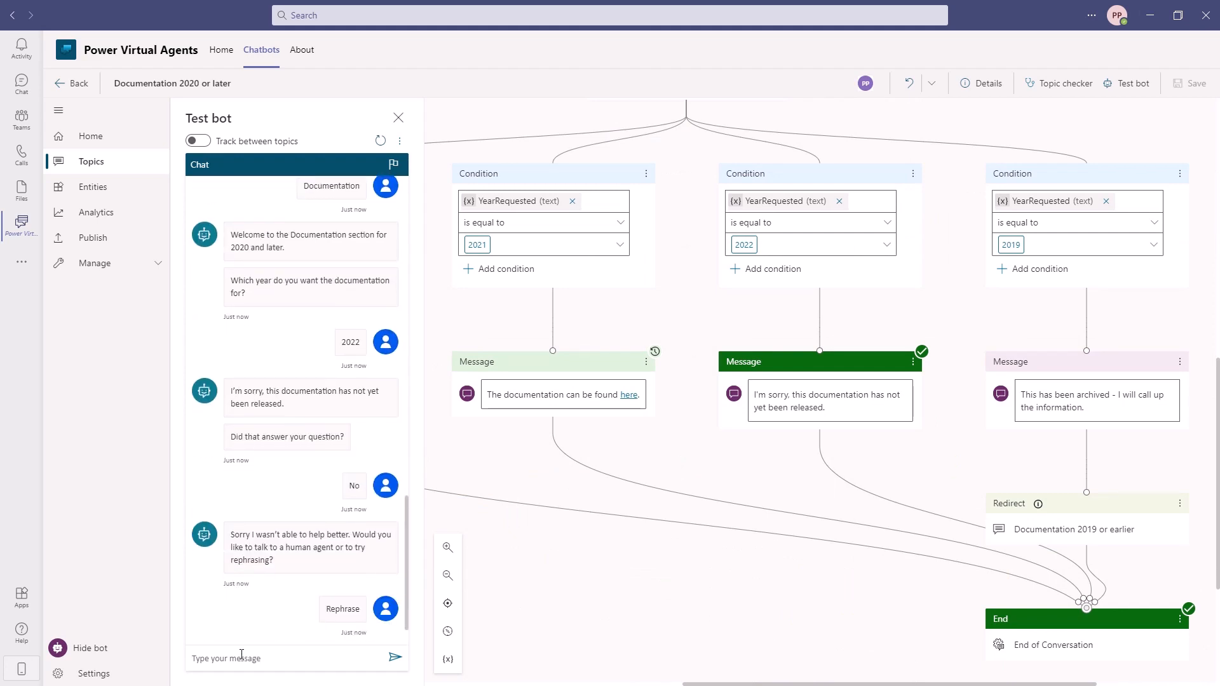
type("Documentation")
key("Return")
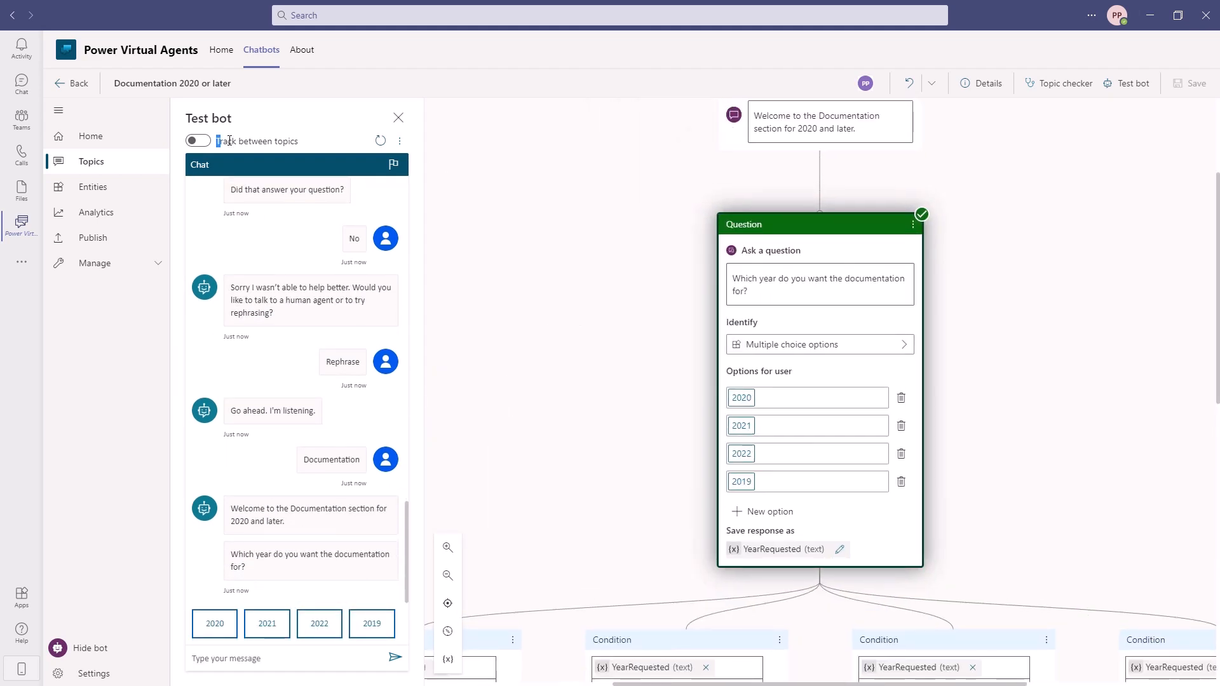
left_click_drag(229, 140, 313, 147)
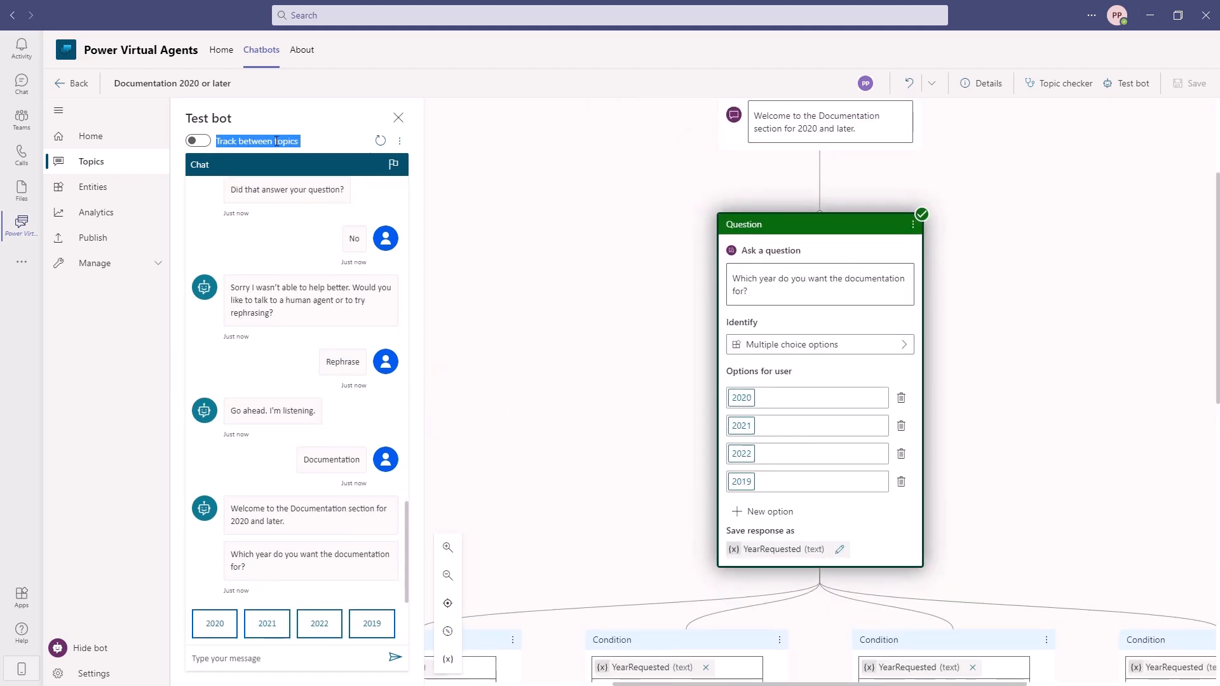
left_click(322, 147)
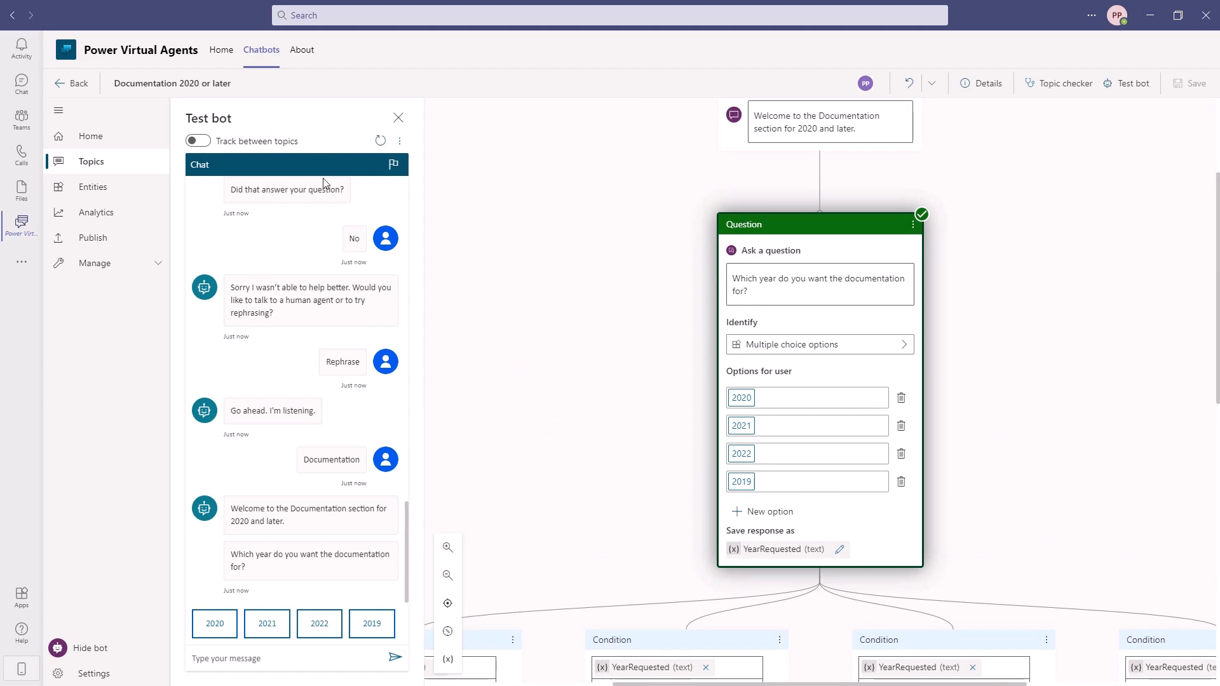
left_click_drag(1030, 535, 666, 262)
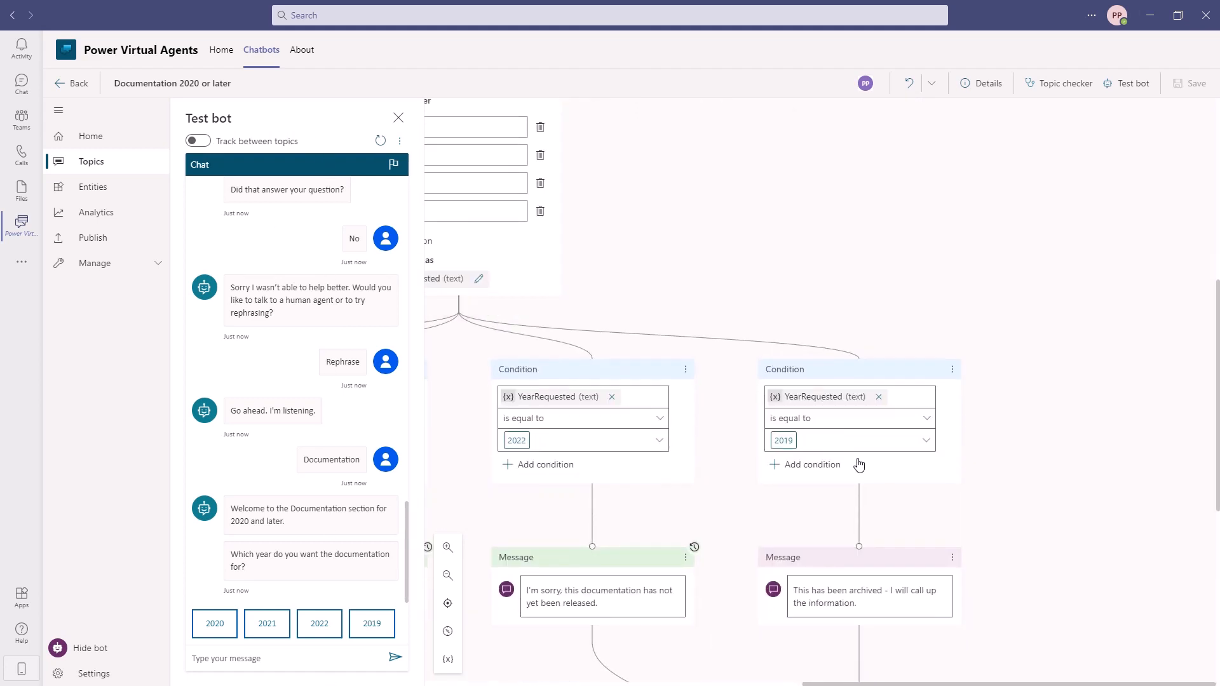
left_click_drag(976, 503, 969, 223)
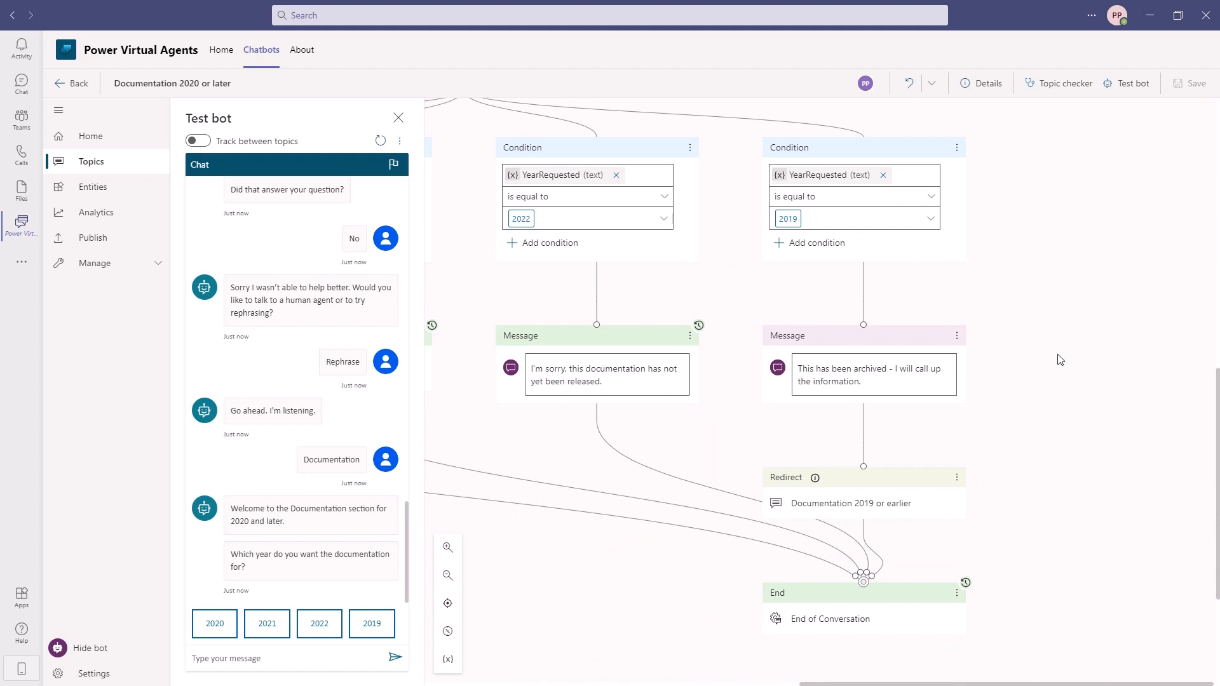
scroll(811, 218, "up", 7)
In the "Documentation 2019 or earlier" topic, add the question "How old is the data you are looking for?" after the message
left_click(105, 172)
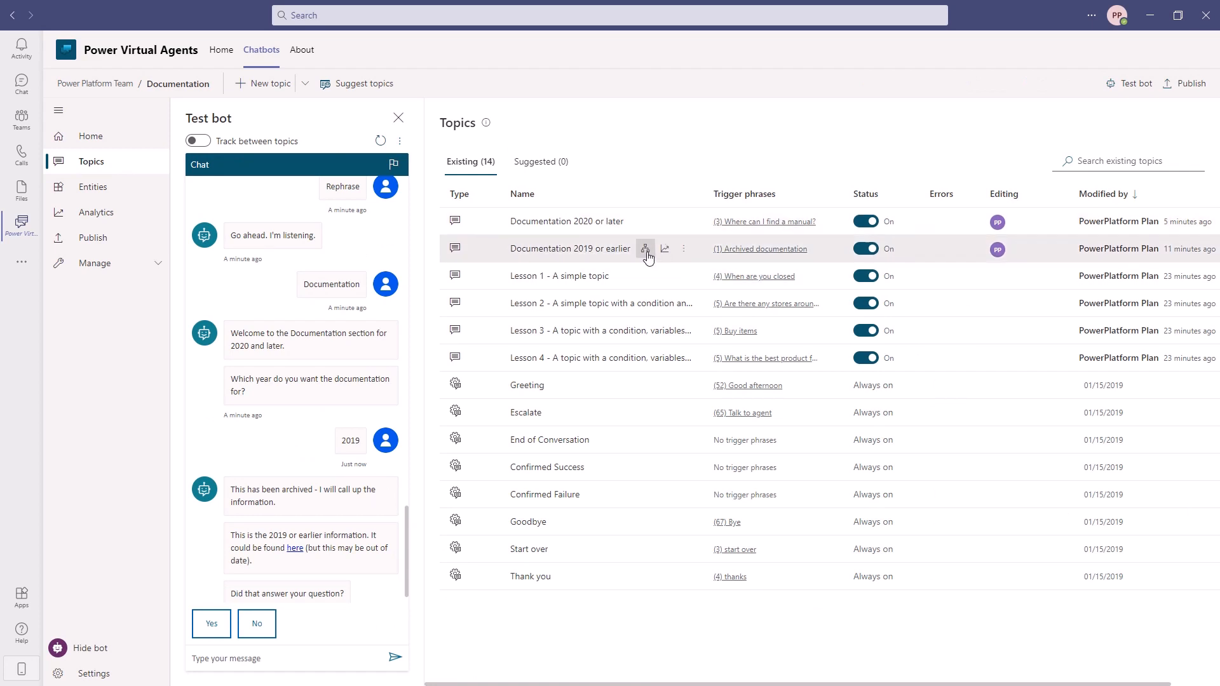
left_click(646, 251)
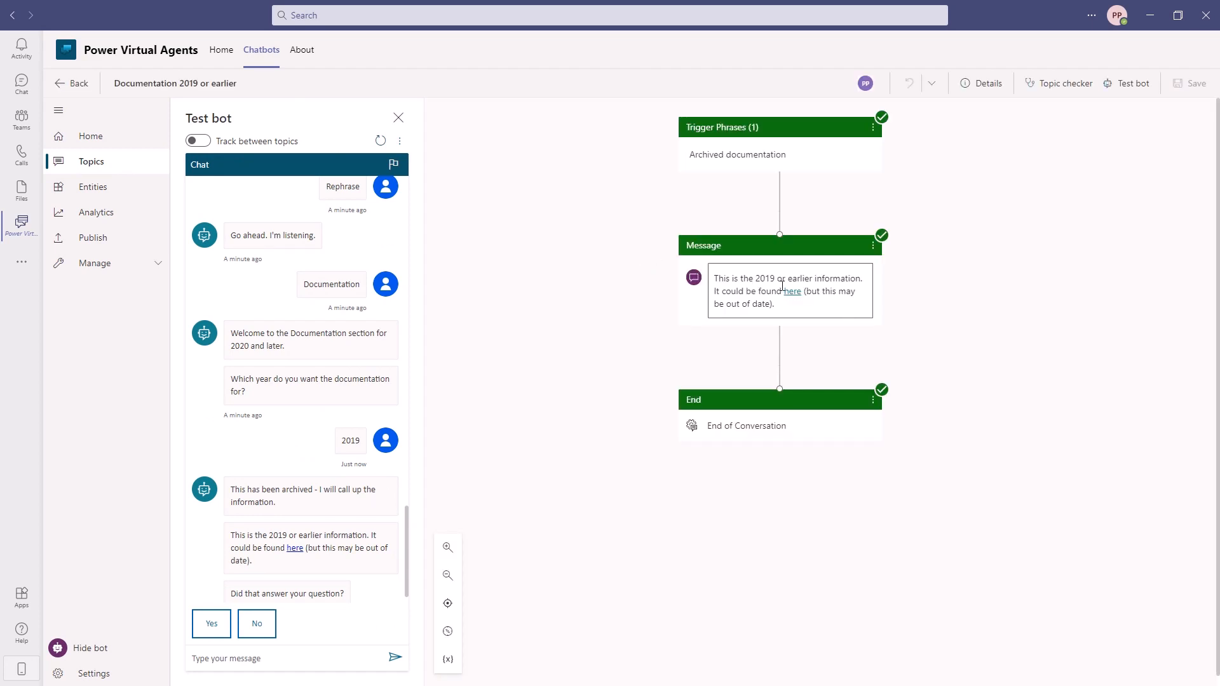
left_click(781, 347)
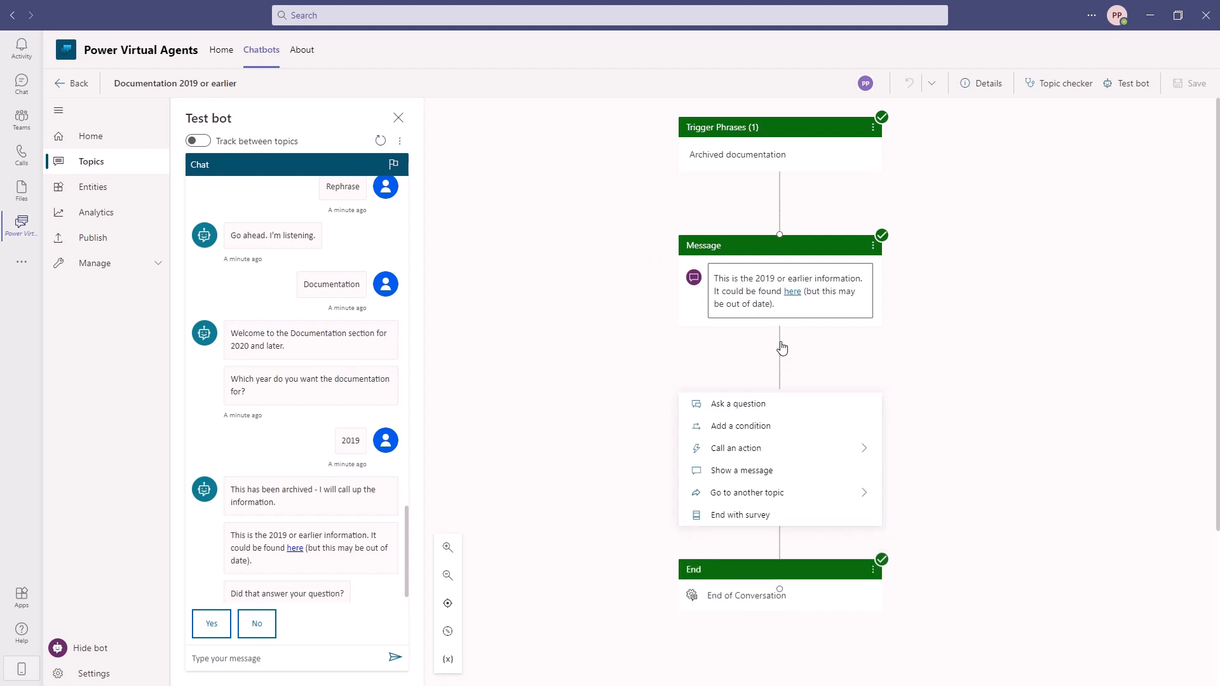
left_click(759, 405)
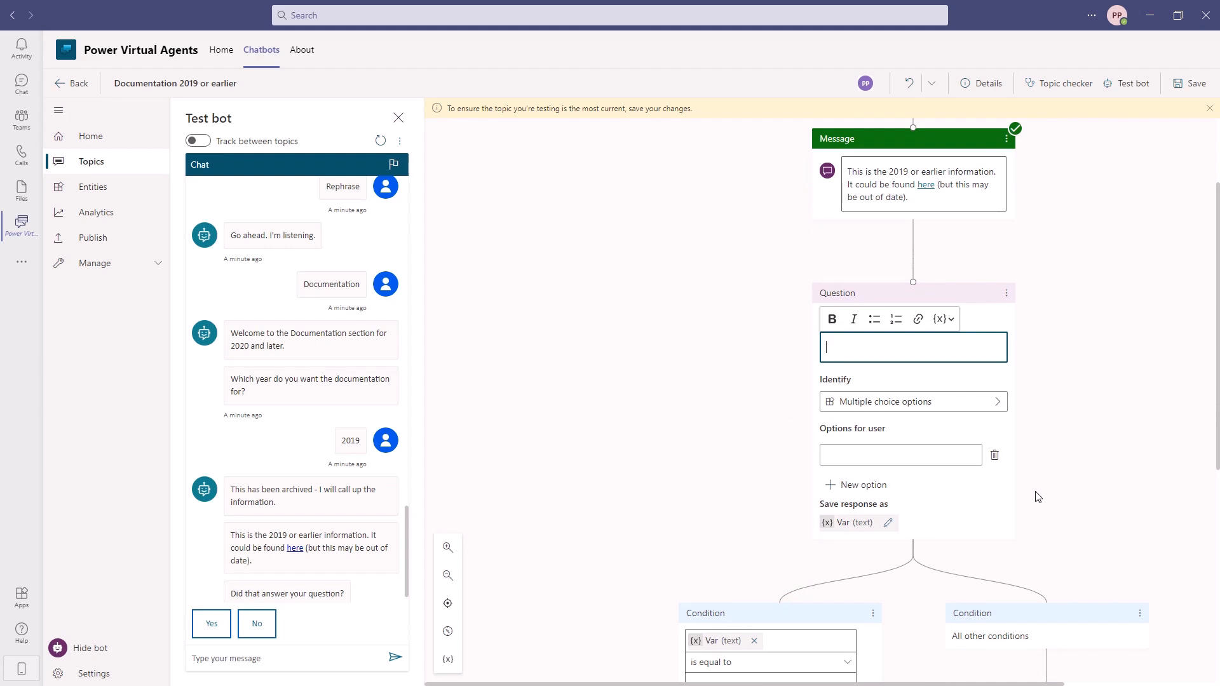
type("H")
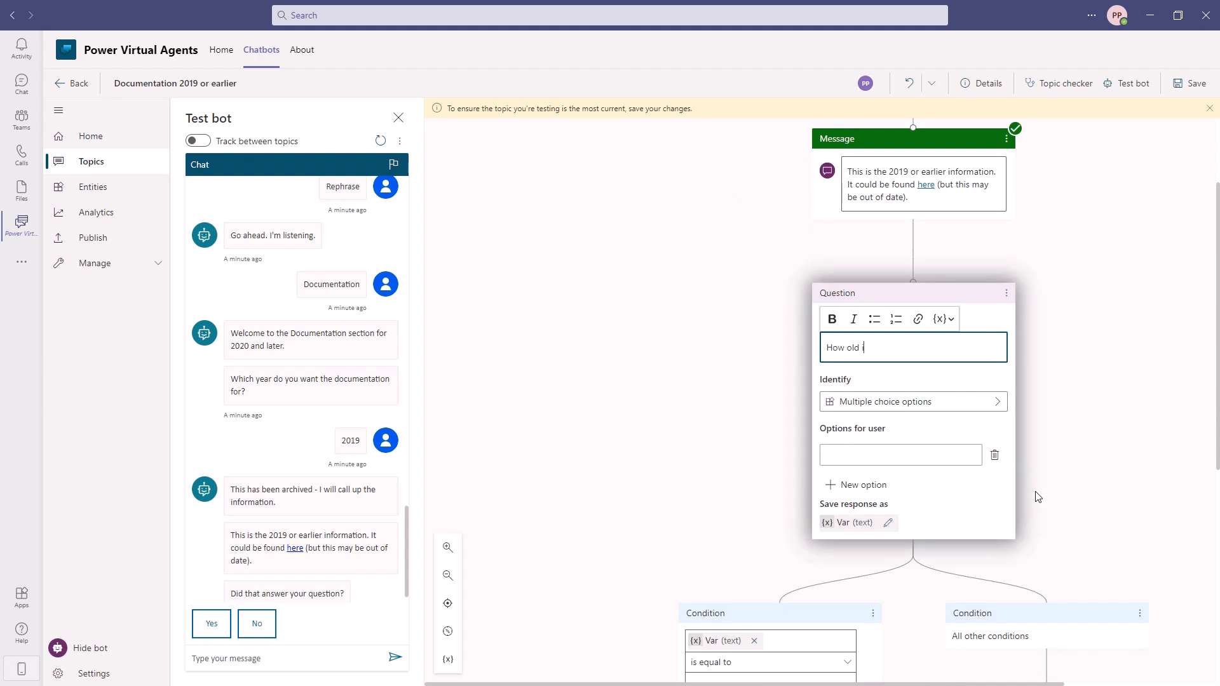
type("ow old is the data you are looking for?")
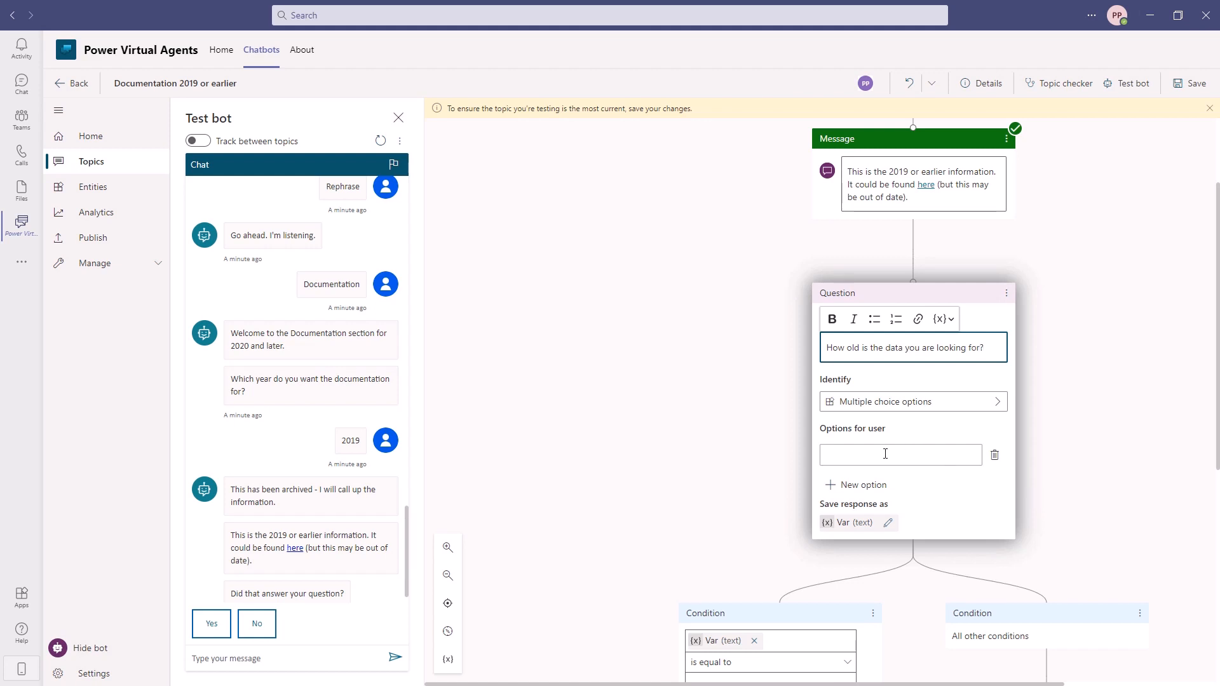
Give the new question the multiple choice options 2019 and Earlier
left_click(885, 454)
type("2019")
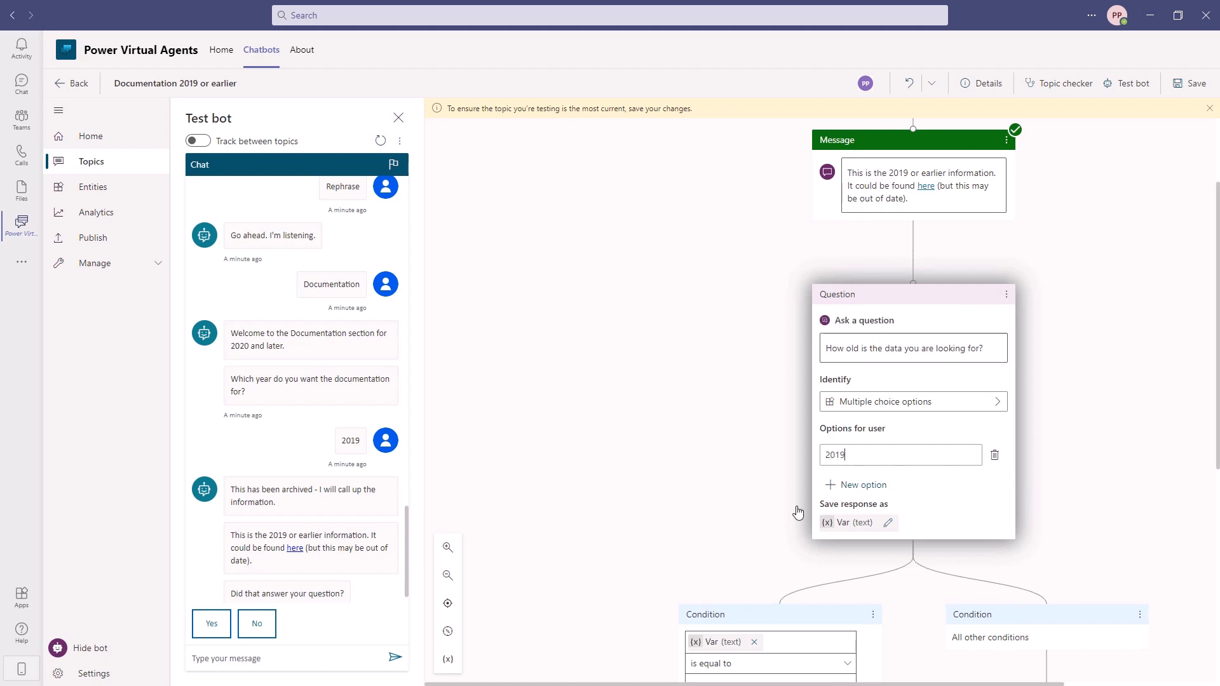
left_click(855, 485)
type("E")
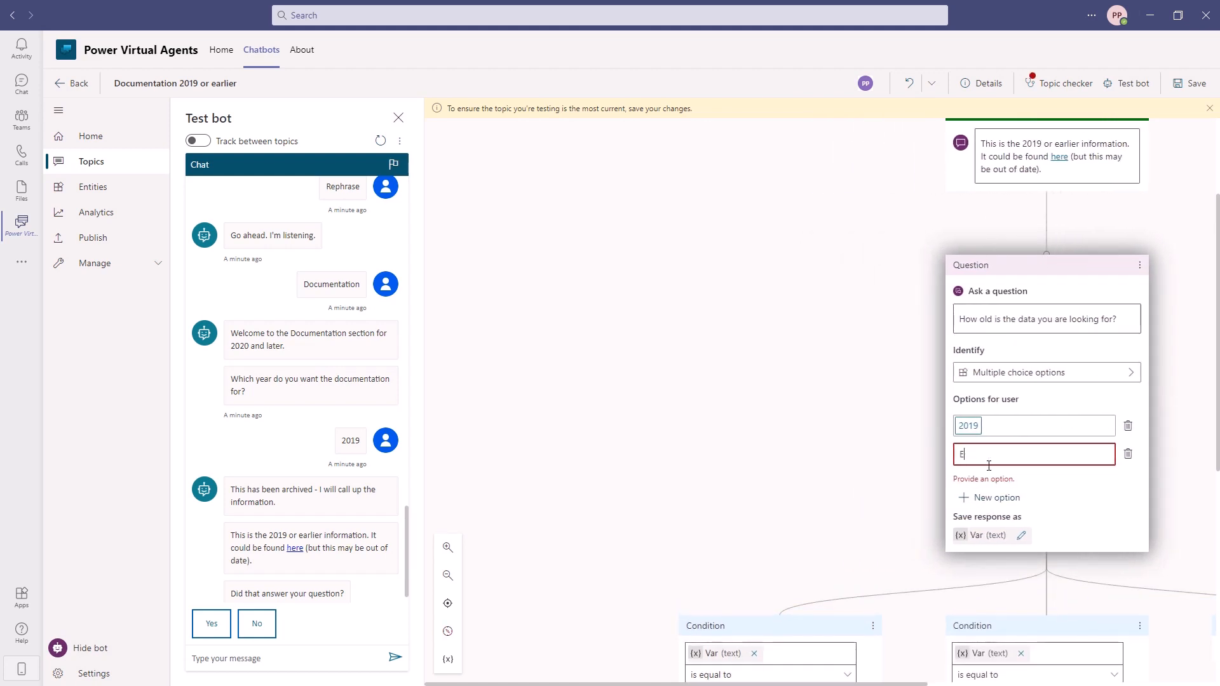
type("arlier")
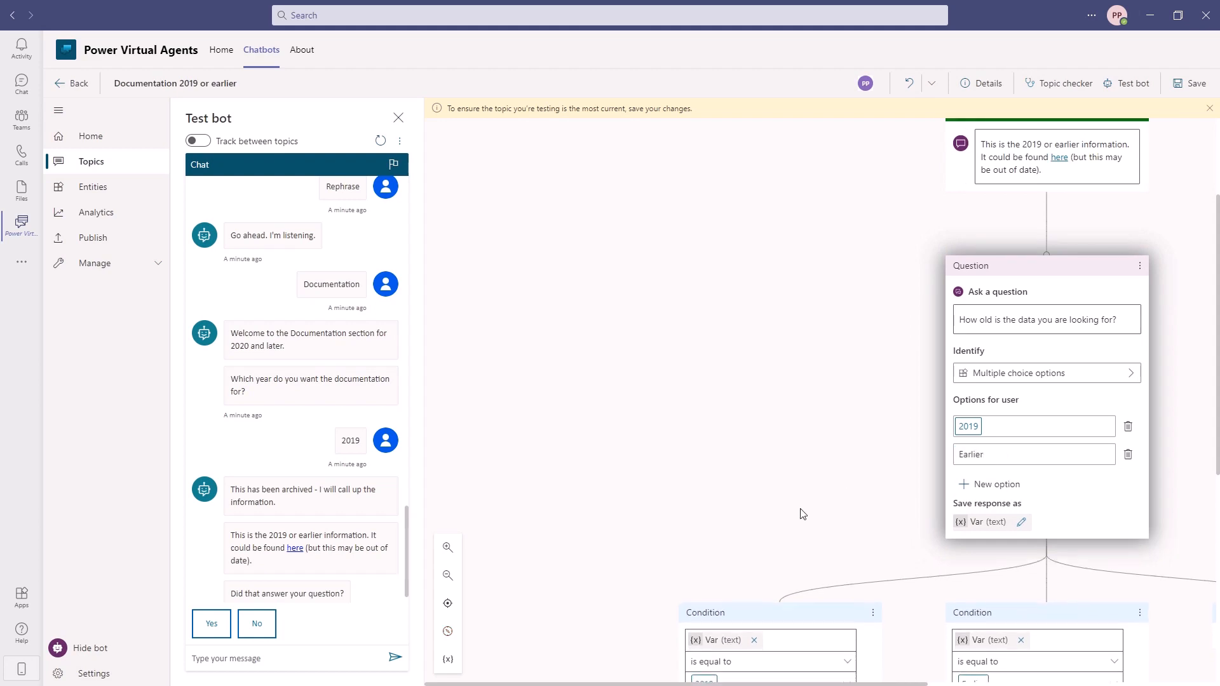
left_click(833, 494)
Connect the Earlier and 2019 condition branches to the existing End of Conversation node and save the topic
scroll(839, 502, "down", 6)
scroll(820, 521, "right", 3)
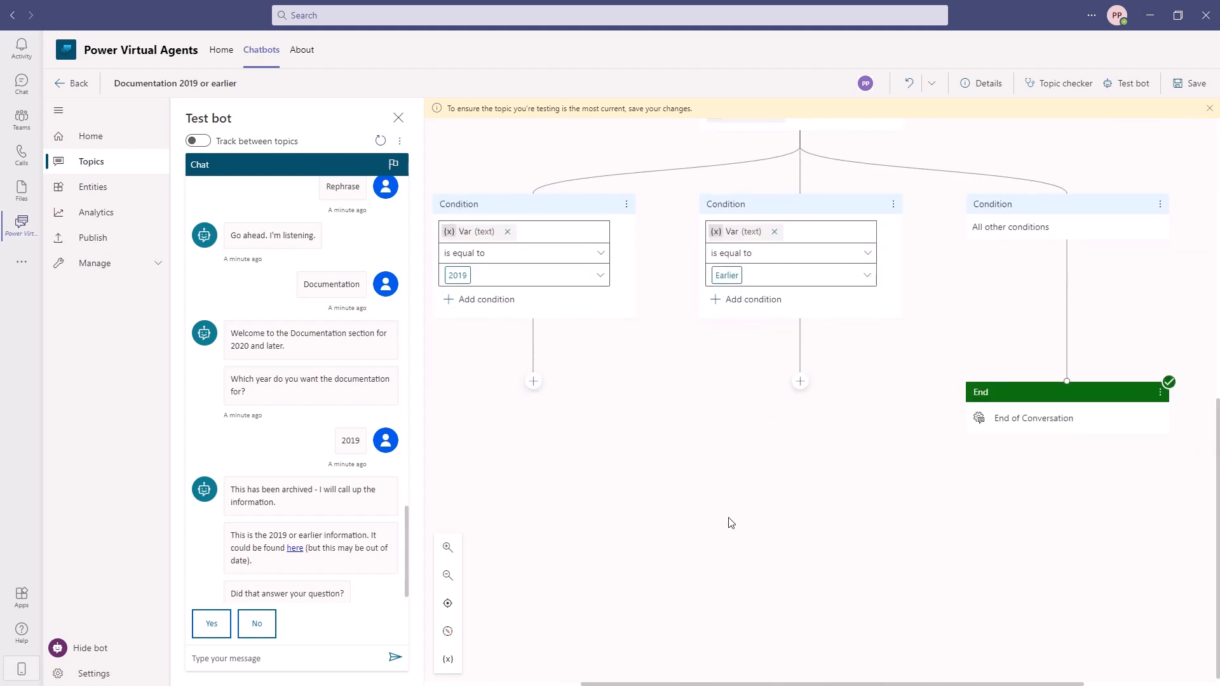
left_click_drag(809, 538, 776, 539)
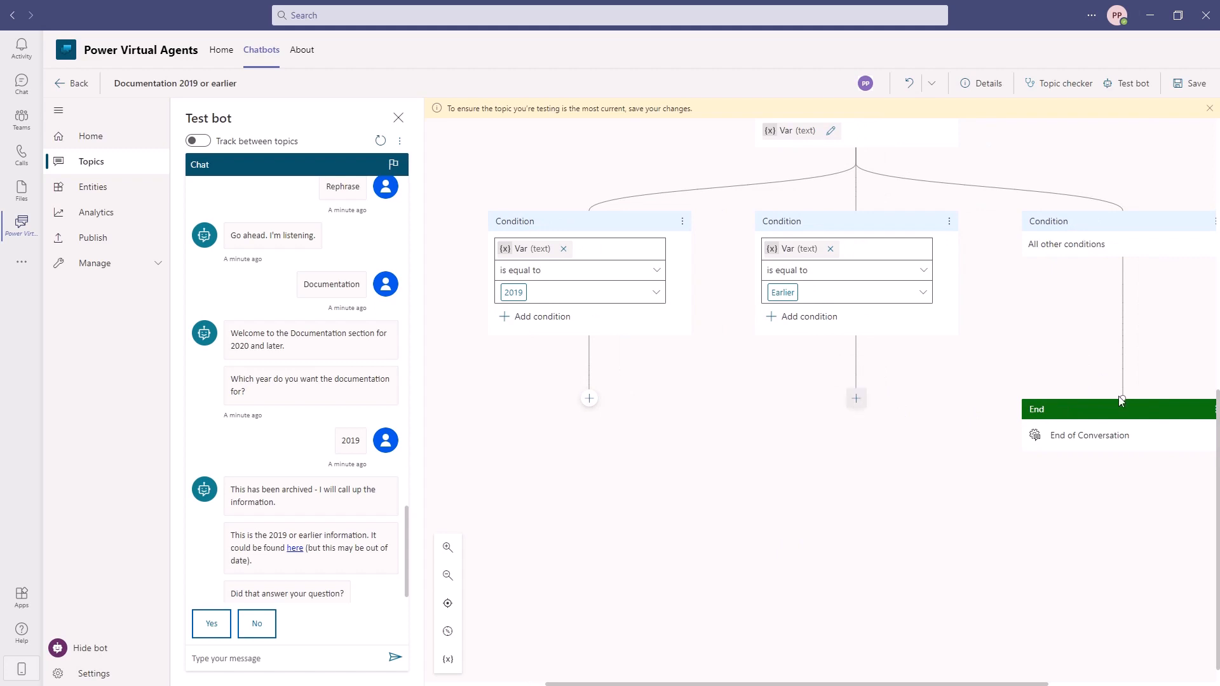
left_click(856, 399)
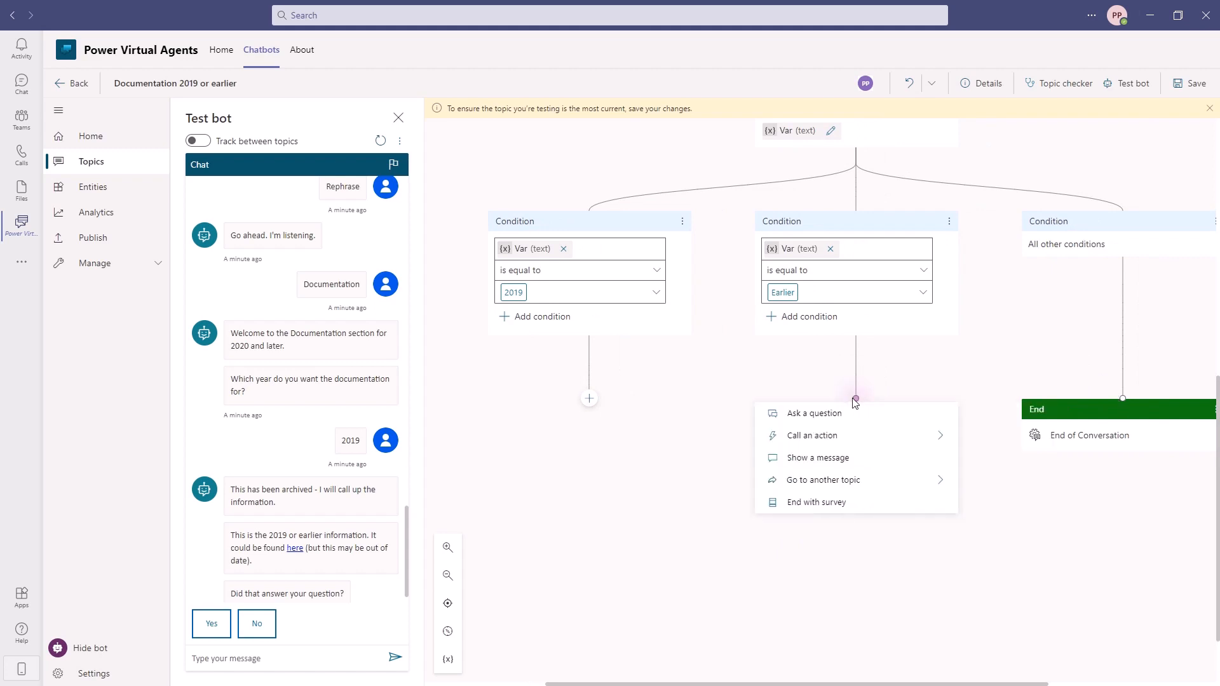
left_click_drag(856, 398, 1122, 399)
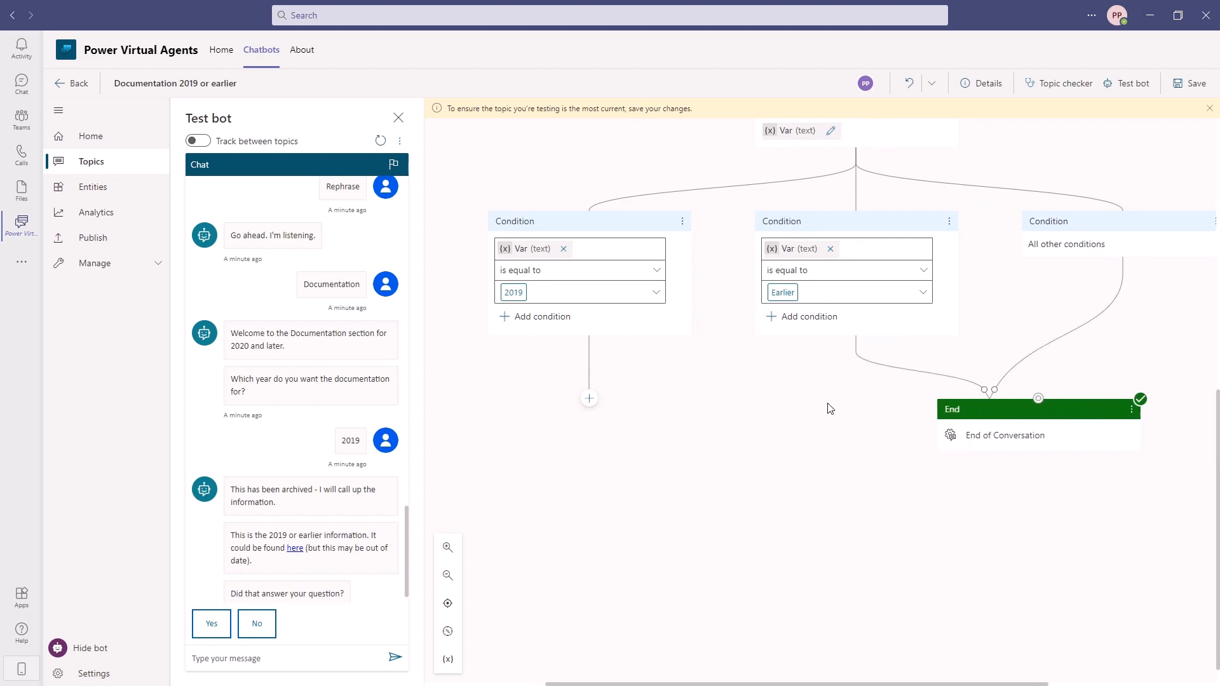
left_click(590, 398)
left_click_drag(590, 398, 990, 399)
left_click(1187, 83)
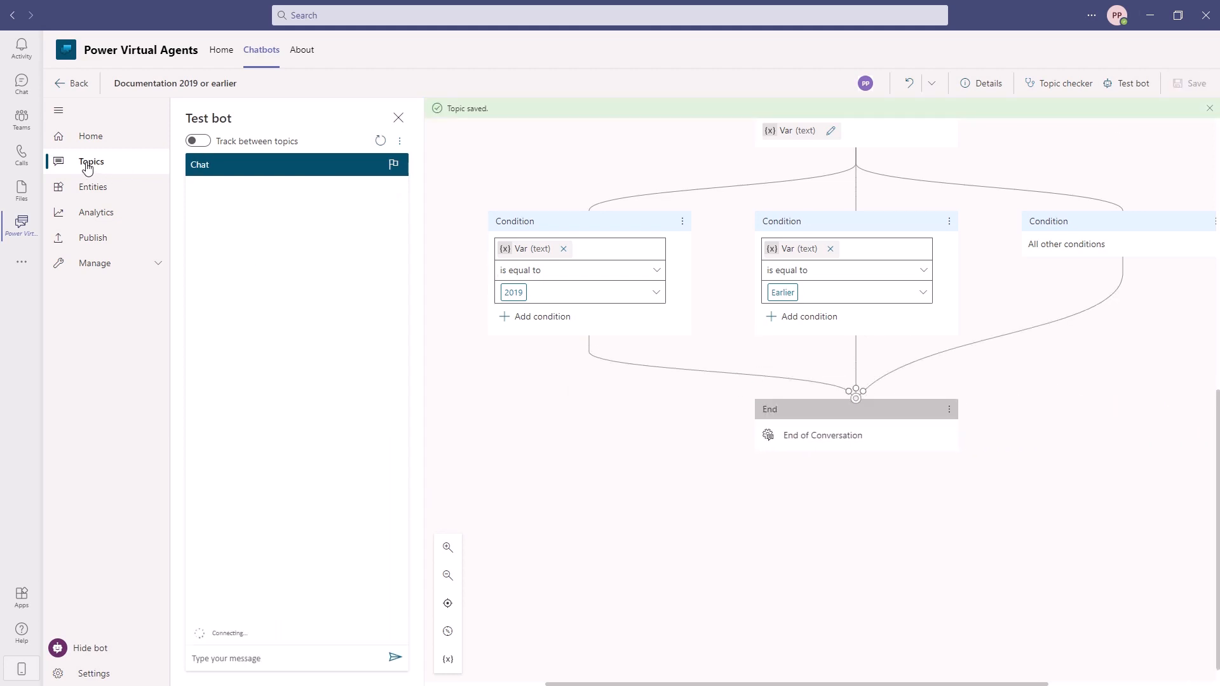
Turn on tracking between topics for the test bot and send it the message "Documentation"
left_click(1127, 83)
left_click(197, 140)
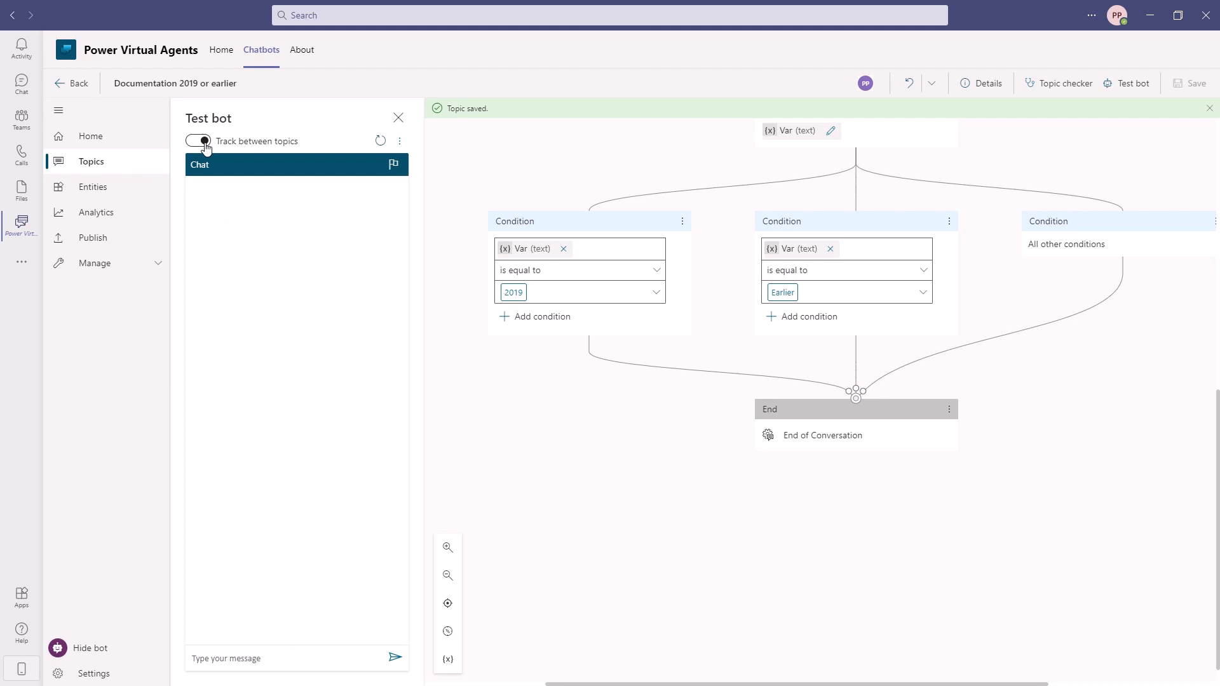
left_click(241, 658)
type("Documentation")
key("Return")
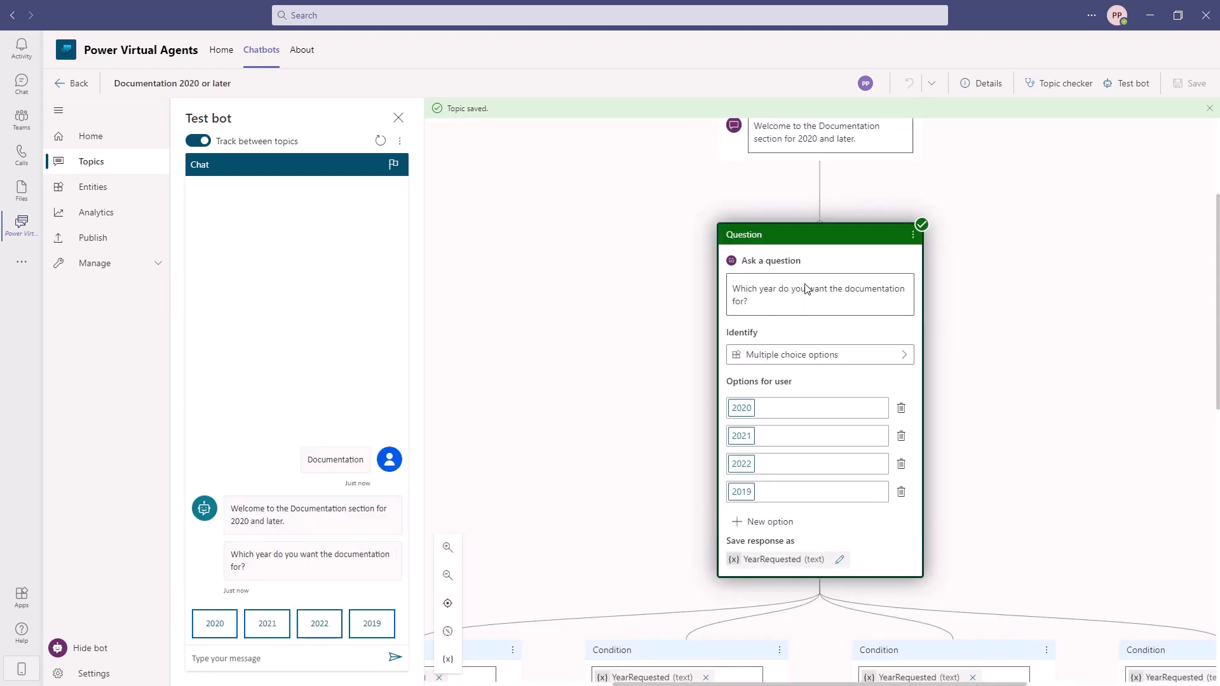
Choose 2019 for both the documentation year and the data age, and examine the End of Conversation topic's branches
left_click(374, 625)
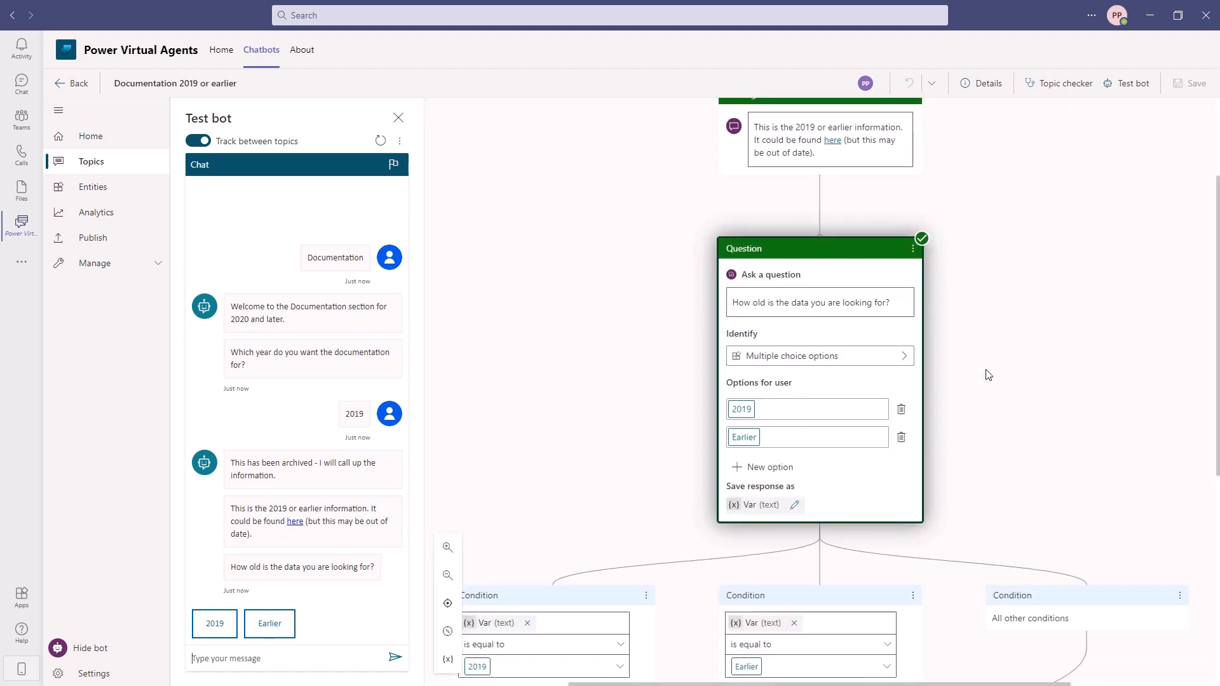
left_click(214, 623)
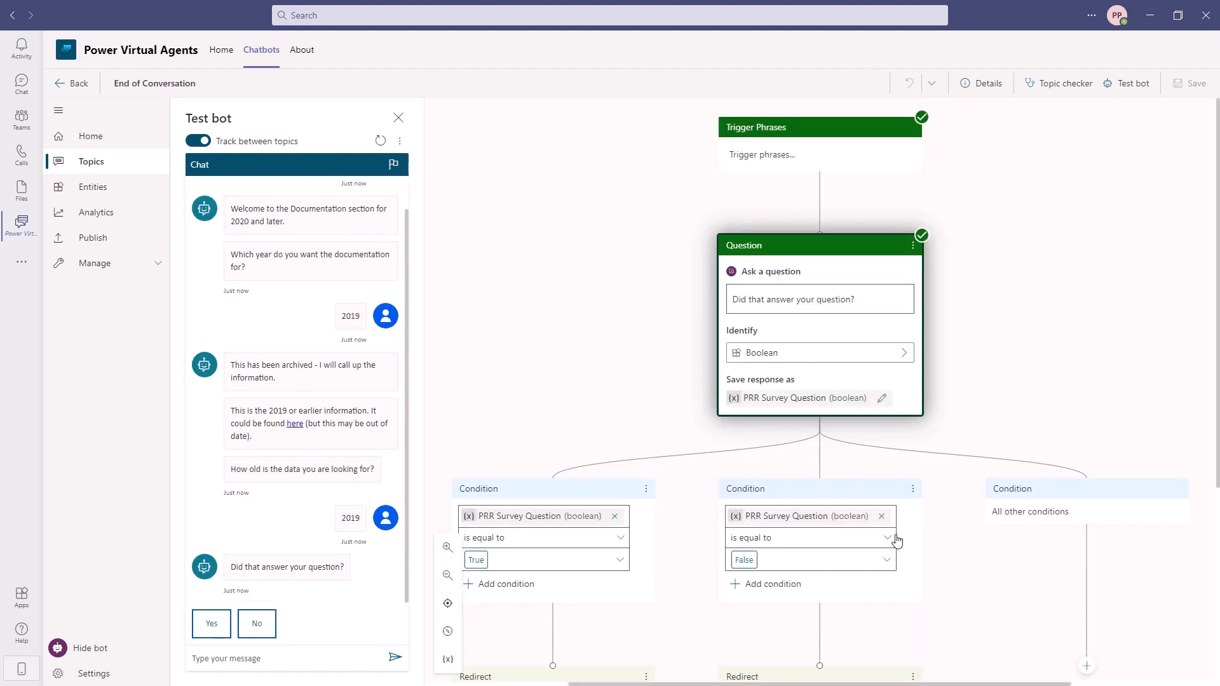
left_click_drag(958, 537, 991, 316)
mouse_move(1041, 380)
left_mouse_down()
mouse_move(1025, 379)
mouse_move(1041, 396)
left_mouse_up()
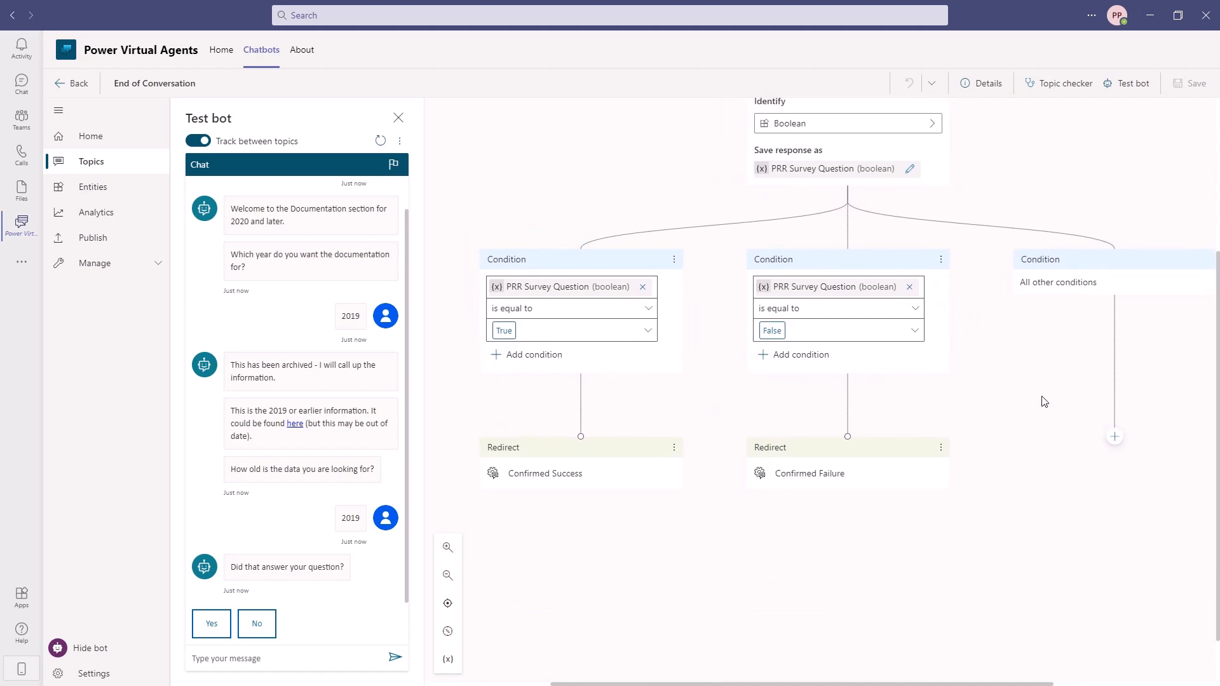
scroll(1036, 355, "up", 4)
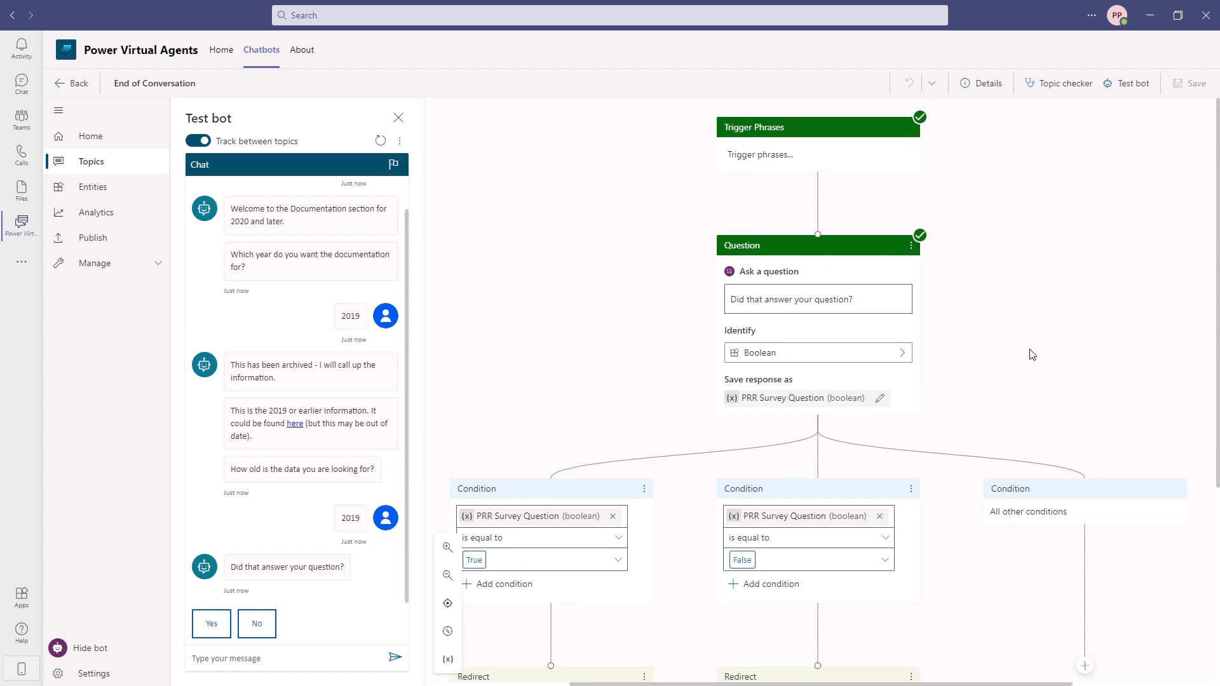
Close the test bot and publish the chatbot's latest content
left_click(111, 244)
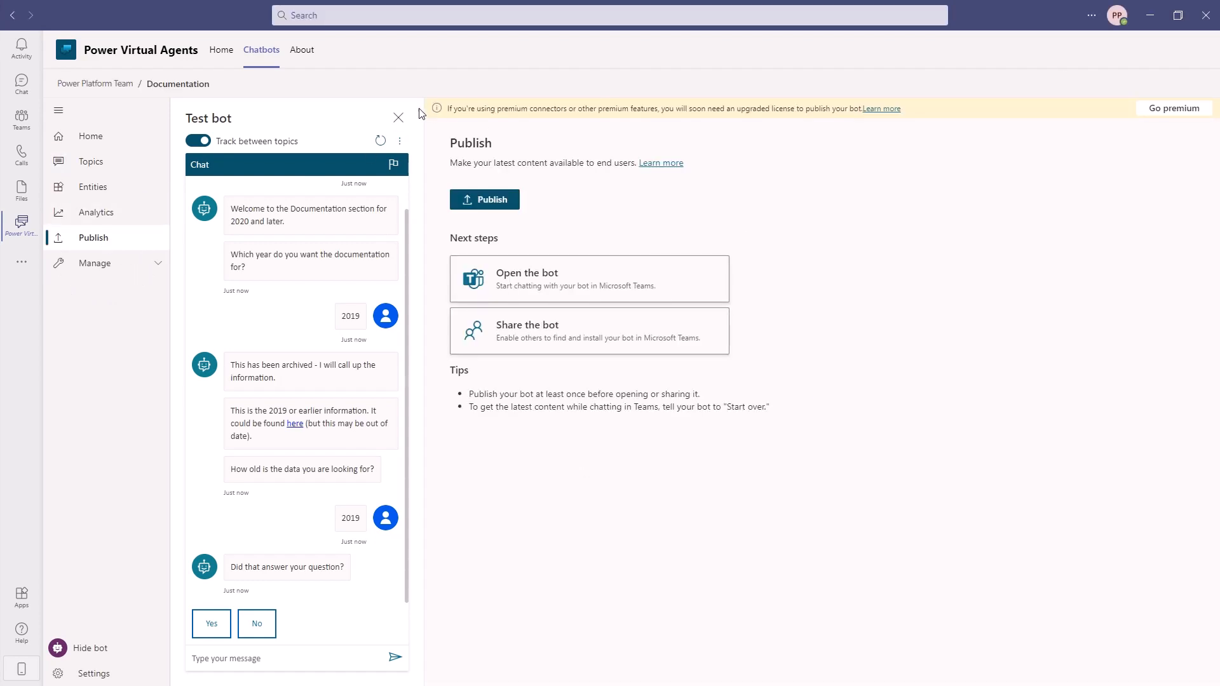
left_click(399, 118)
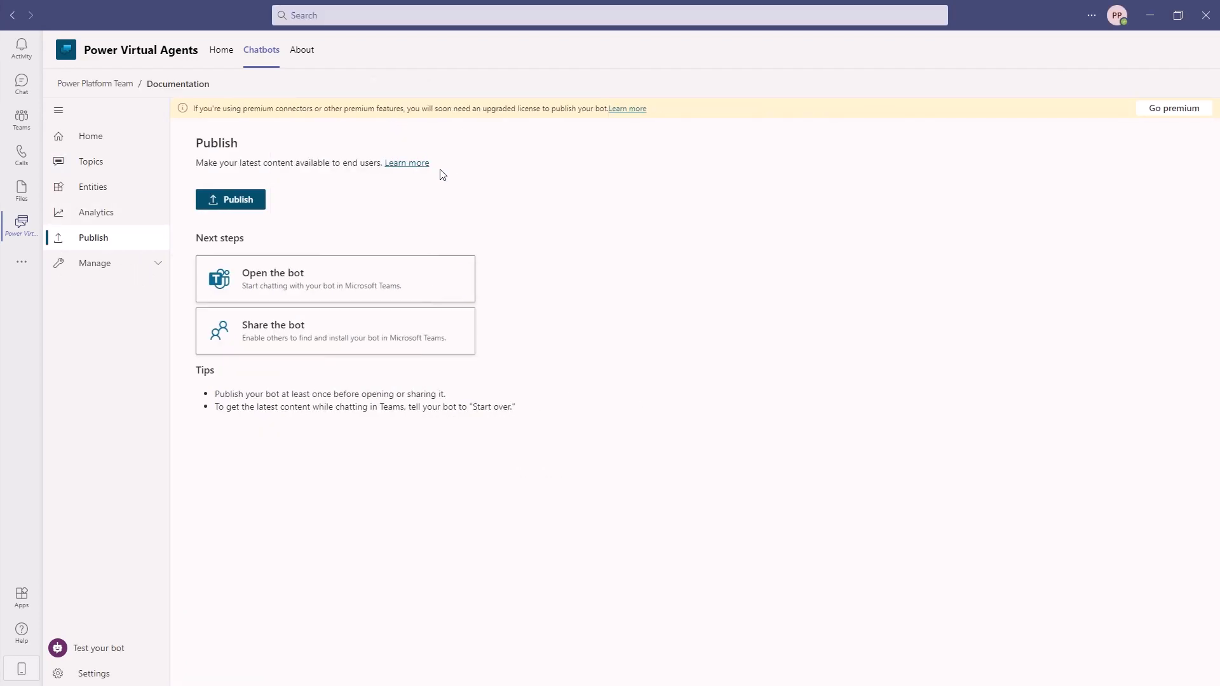
left_click_drag(202, 112, 560, 112)
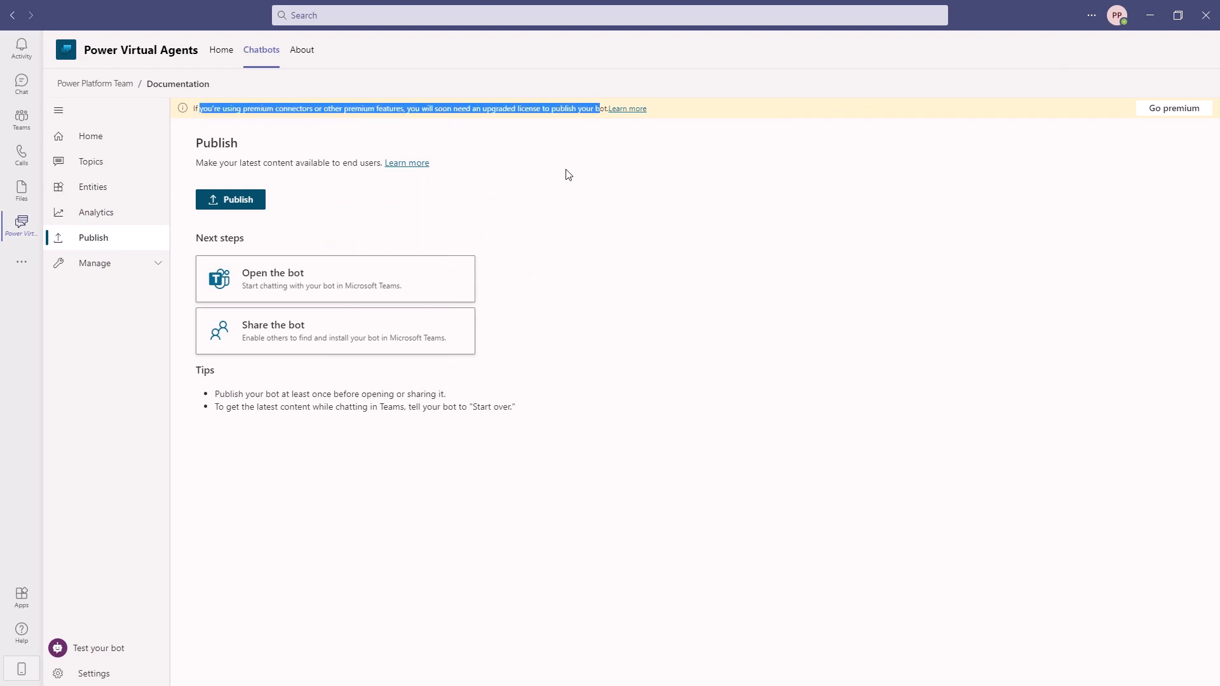
left_click(244, 204)
left_click(630, 402)
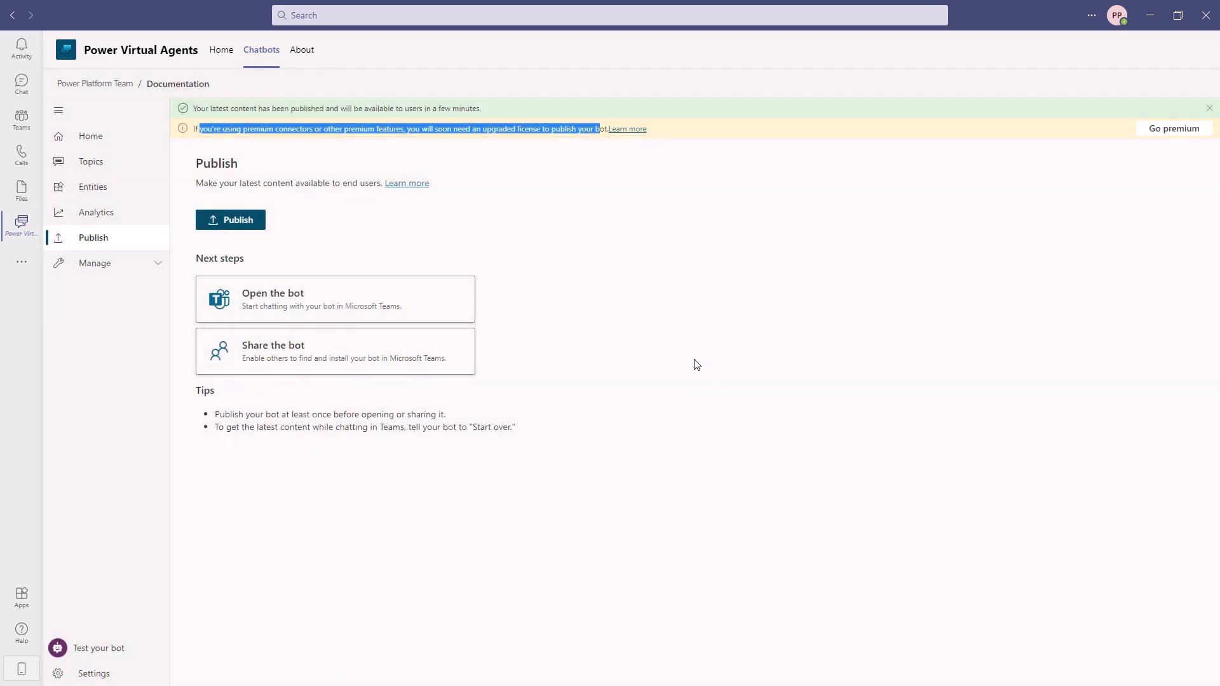
Open the published Documentation bot and add it to Teams as a personal app
left_click(312, 347)
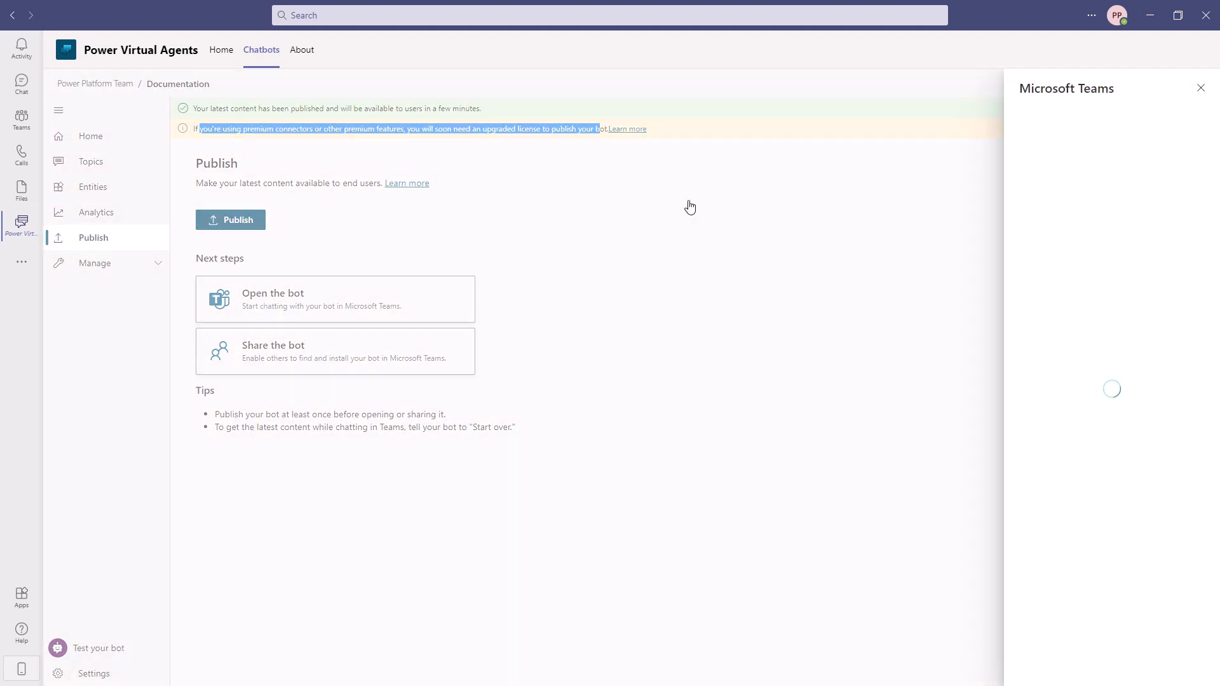
left_click(1199, 89)
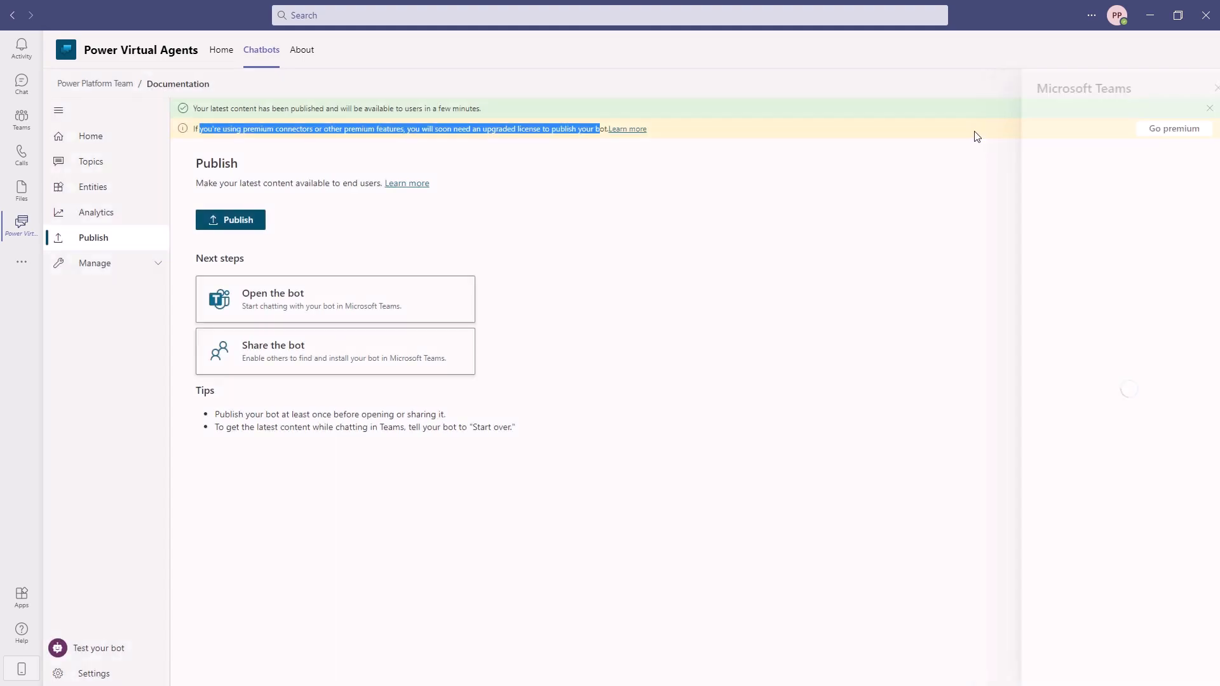
left_click(334, 317)
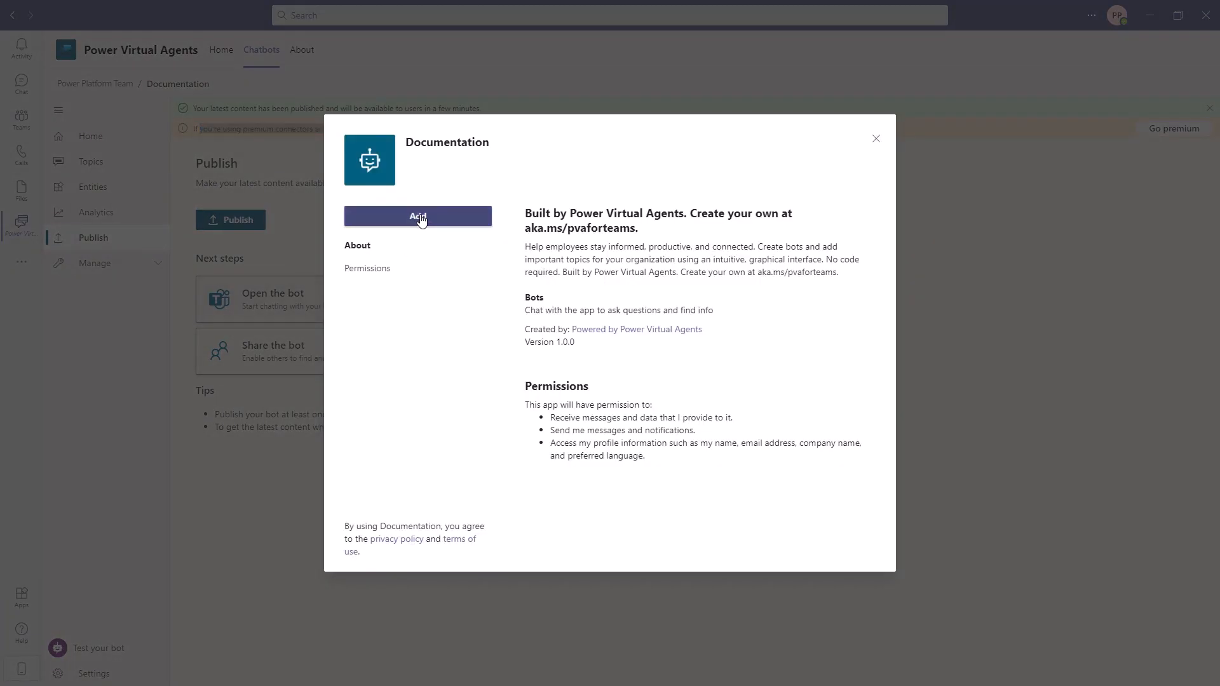
left_click(419, 217)
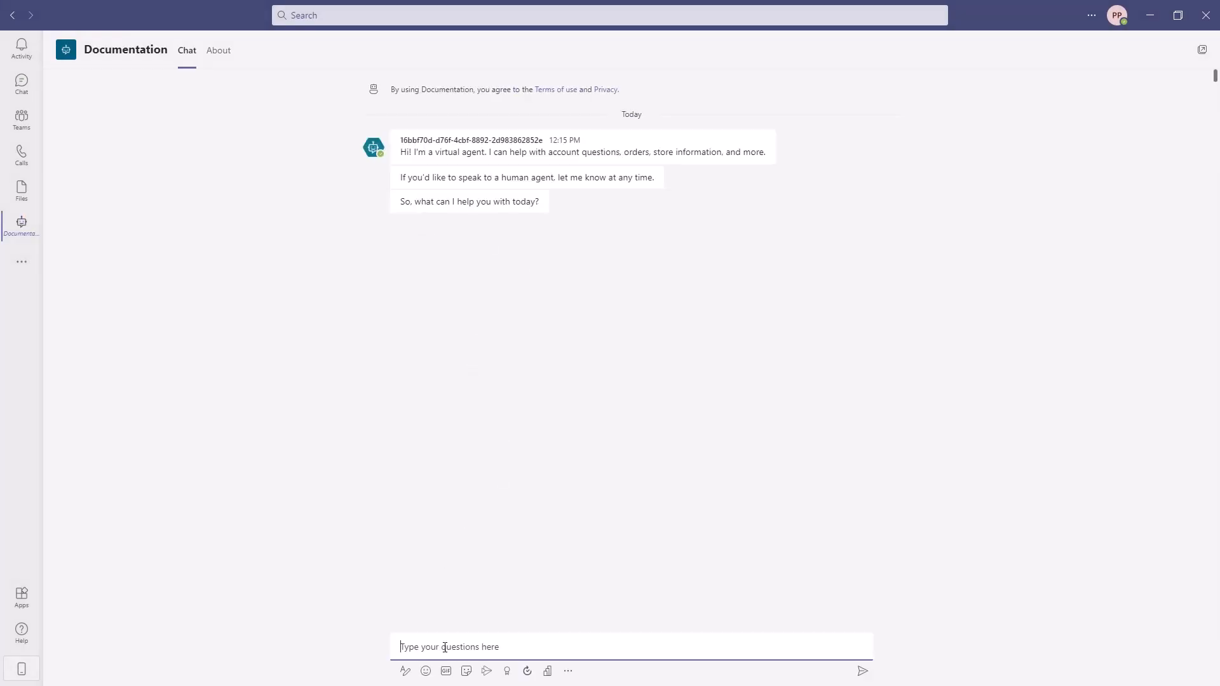
Send the bot the message "Documentation" and choose 2021 as the documentation year
type("Documentation")
key("Return")
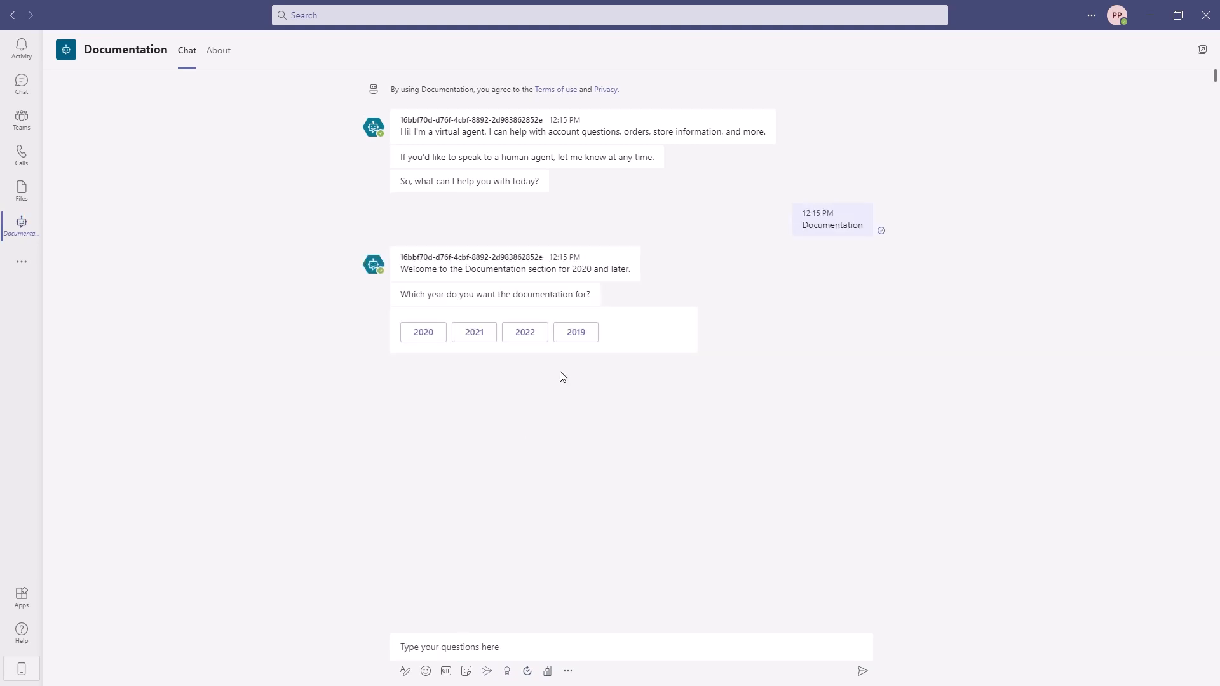
left_click(468, 339)
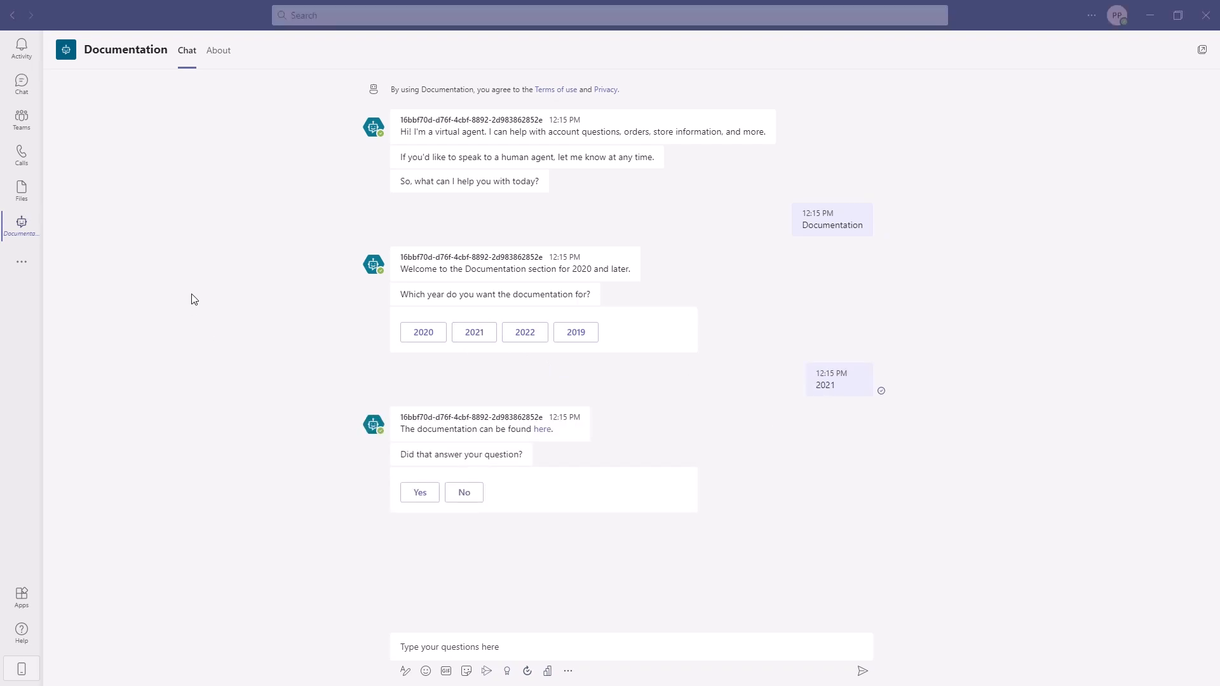
Return to Power Virtual Agents, open the Documentation chatbot's publishing page and close the test bot
left_click(22, 262)
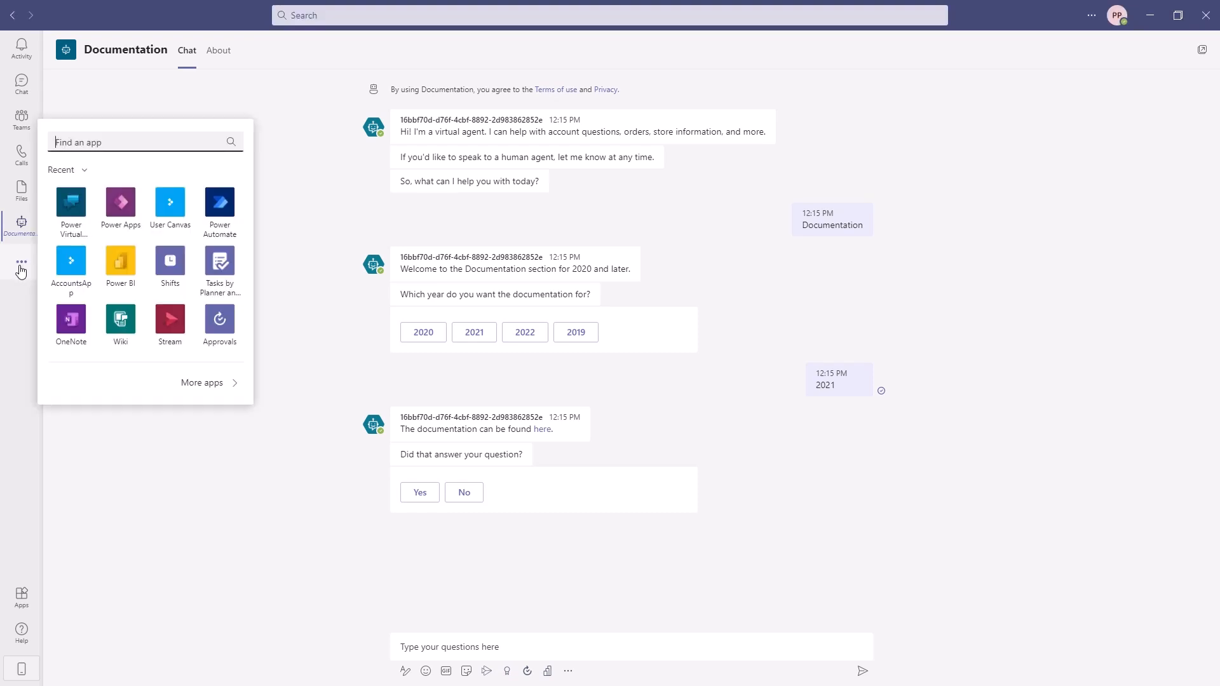
left_click(72, 210)
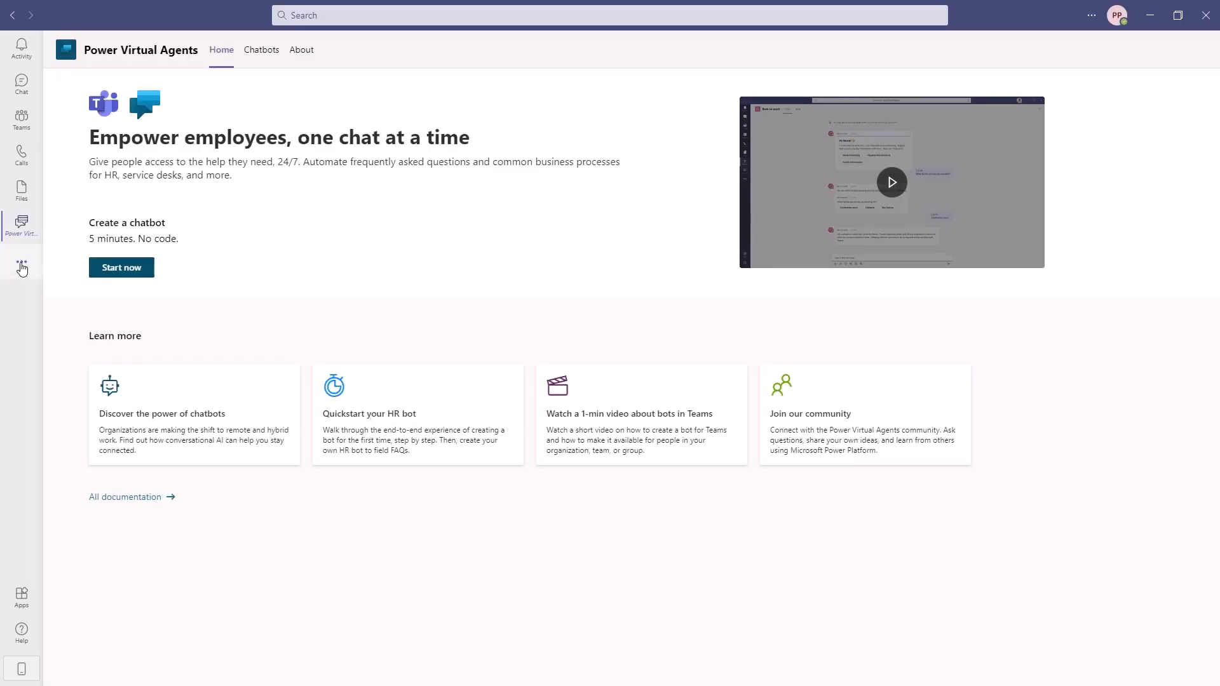
left_click(22, 267)
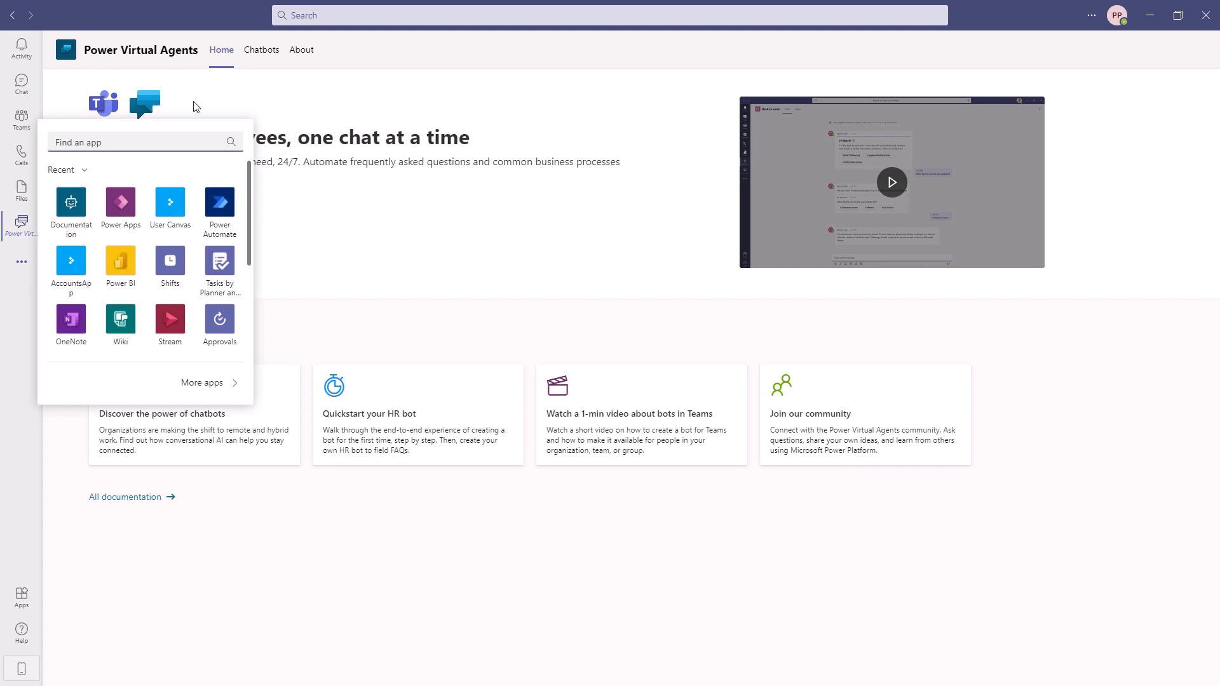
left_click(262, 51)
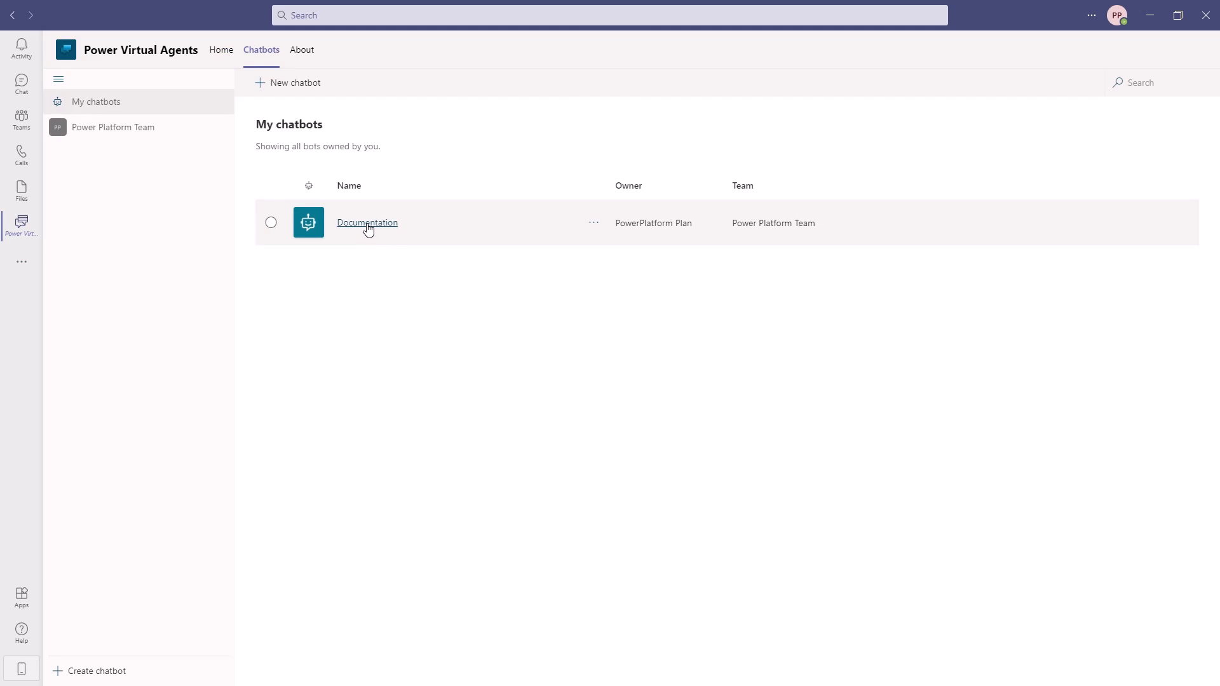
left_click(367, 223)
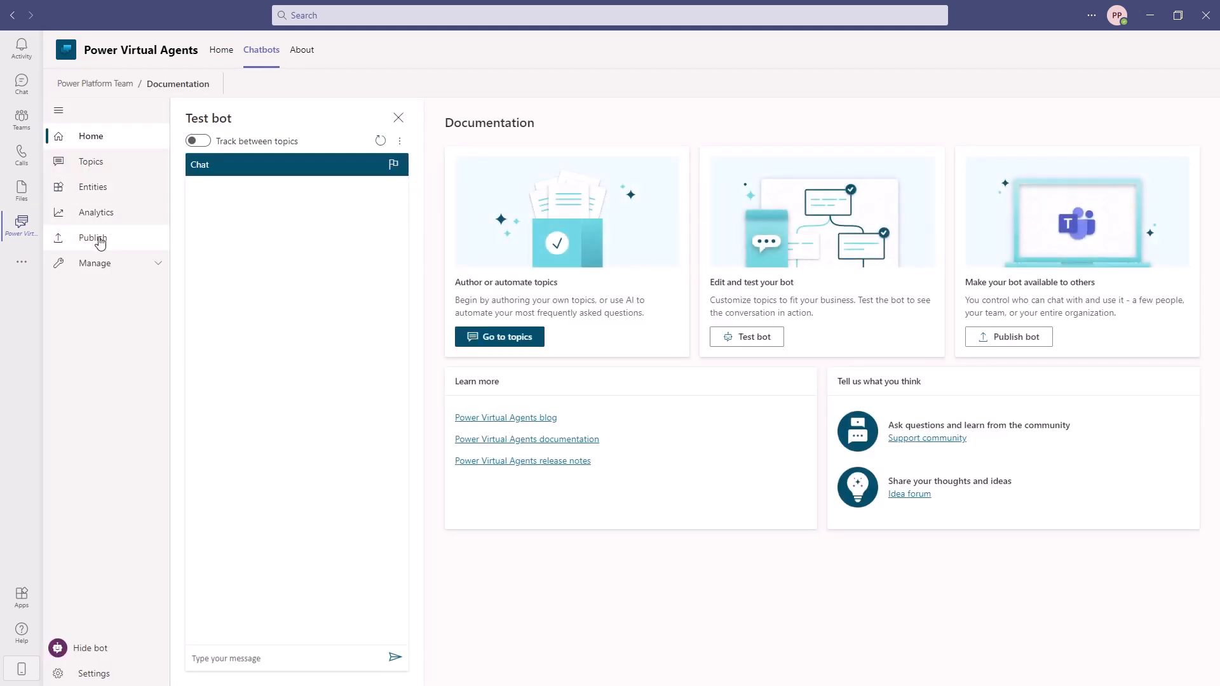
left_click(99, 242)
left_click(398, 117)
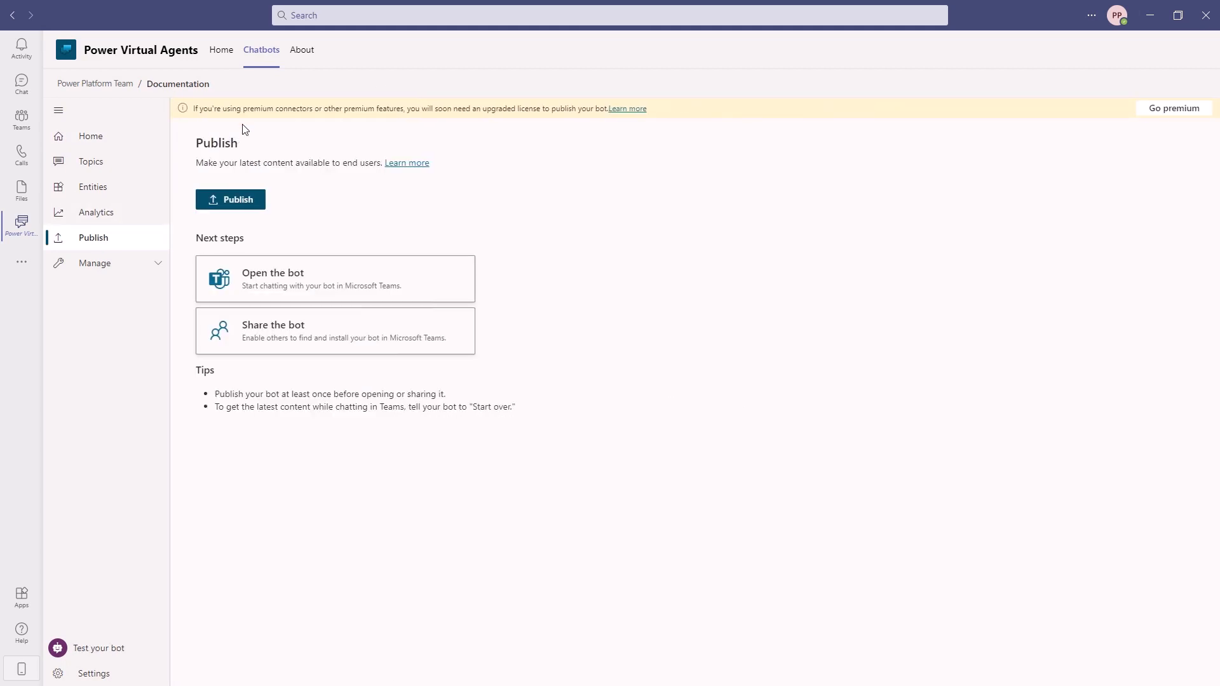
Share the bot with the team by adding it to Teams, and close the sharing options
left_click(287, 348)
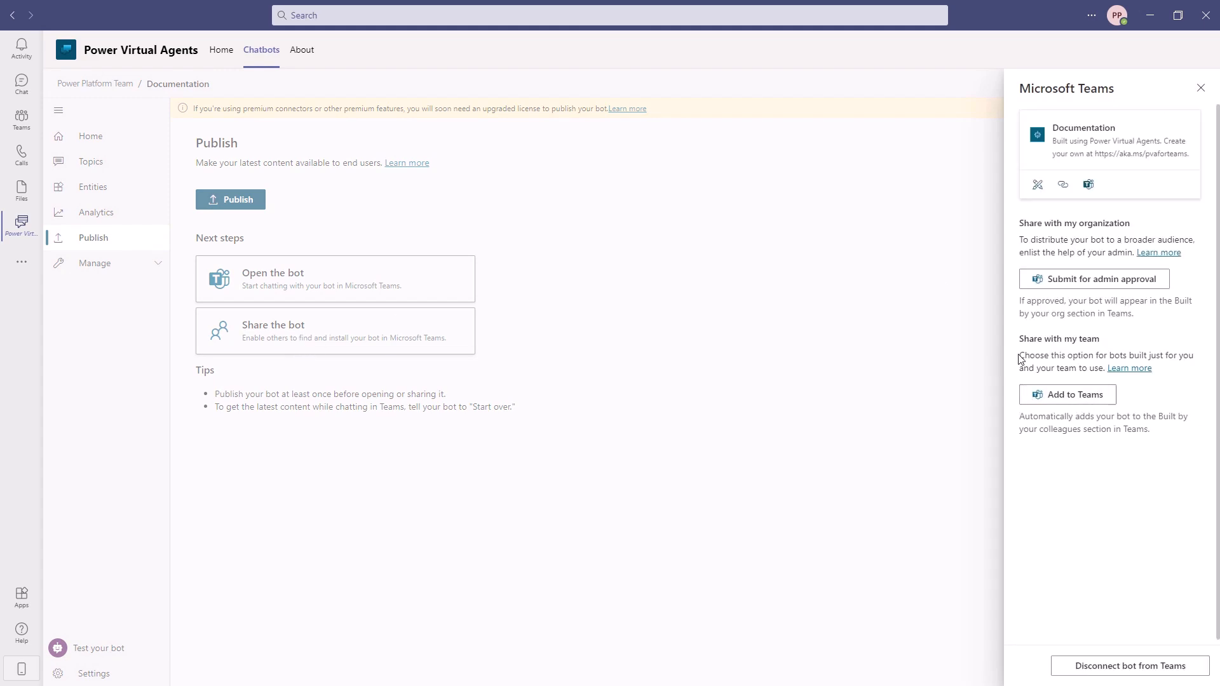
left_click_drag(1018, 356, 1104, 370)
left_click(1083, 404)
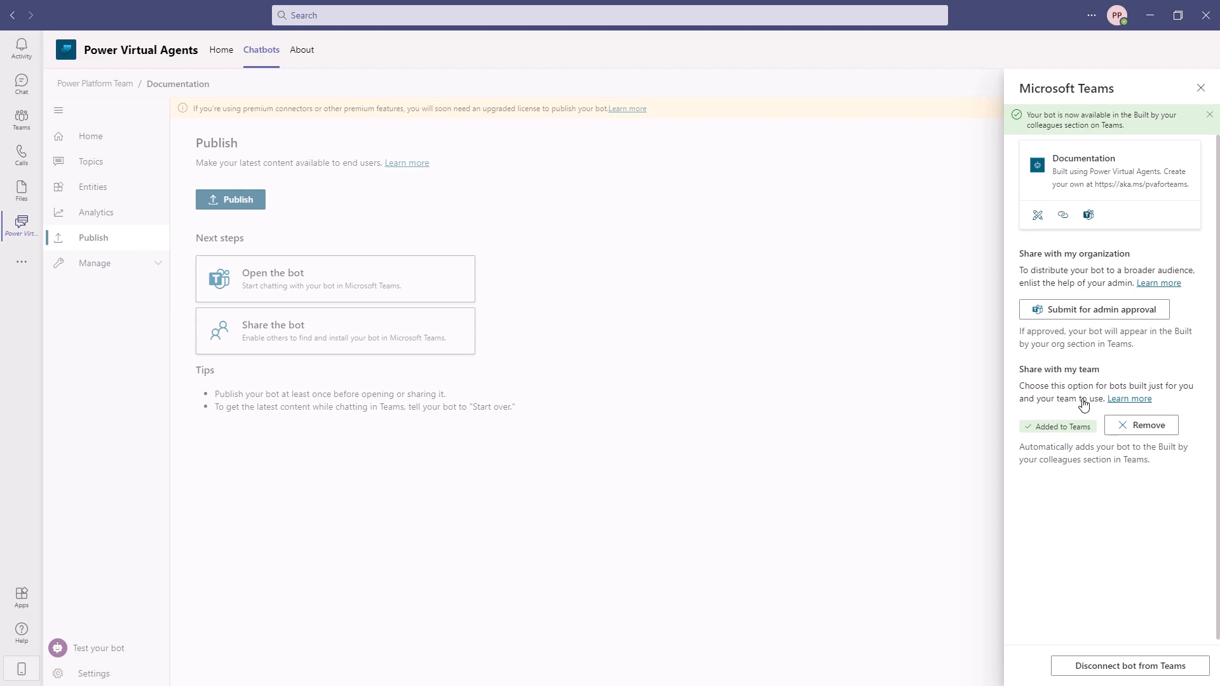
left_click_drag(1073, 115, 1121, 125)
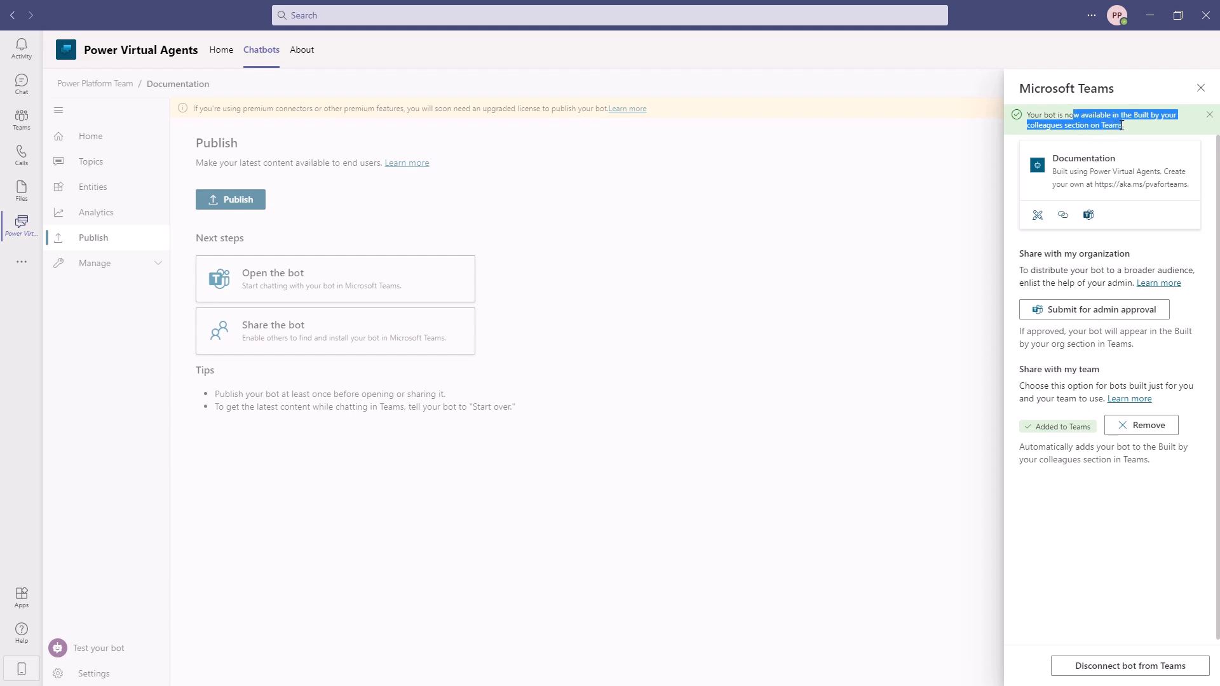
left_click(1200, 88)
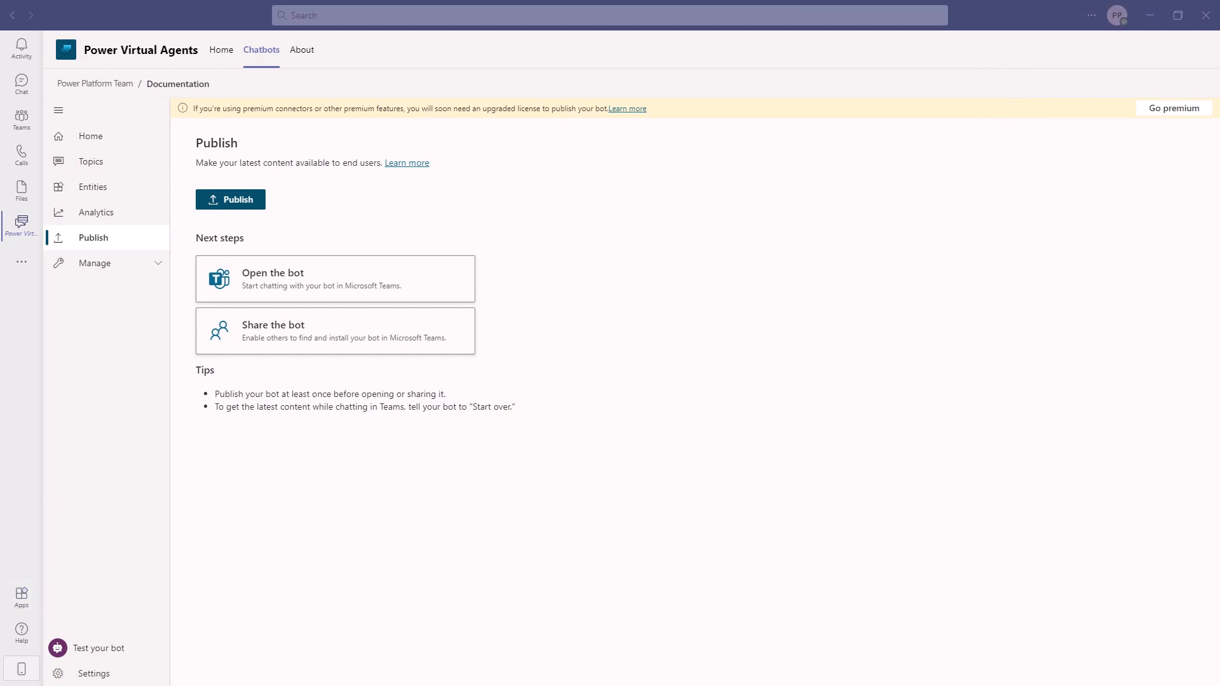
Reopen the bot's sharing options and examine the organization and team choices and the preparation guidance for admin approval
left_click(362, 337)
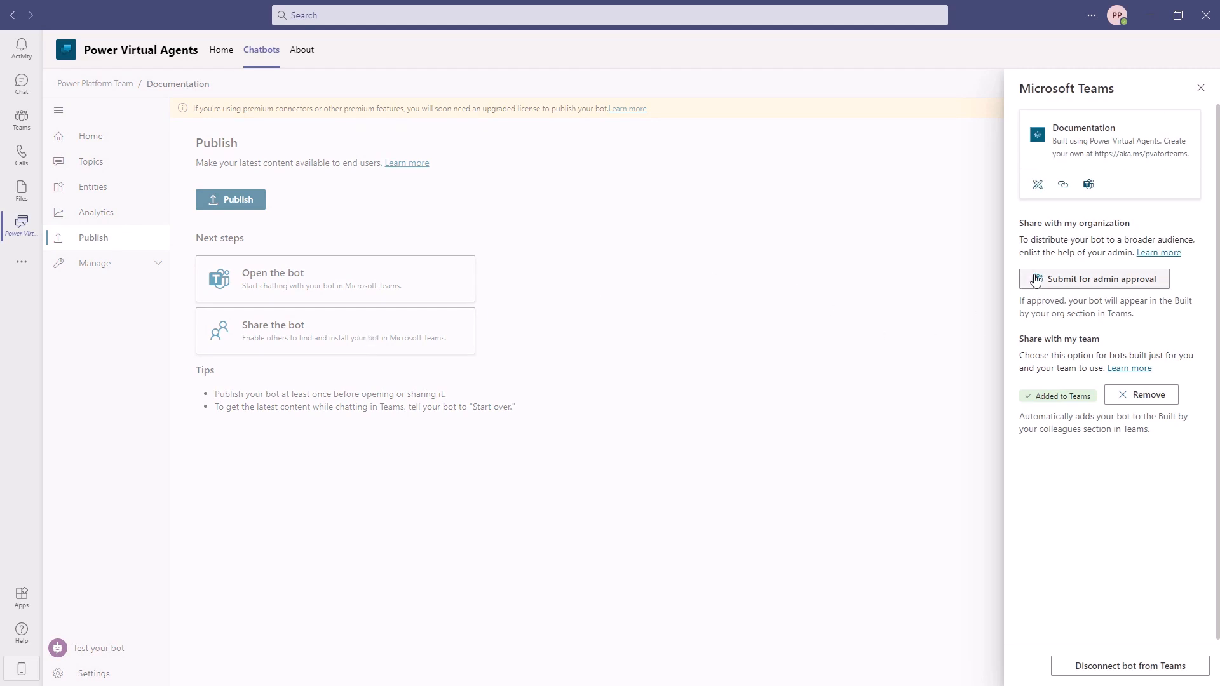
left_click_drag(1023, 303, 1071, 302)
left_click(1084, 301)
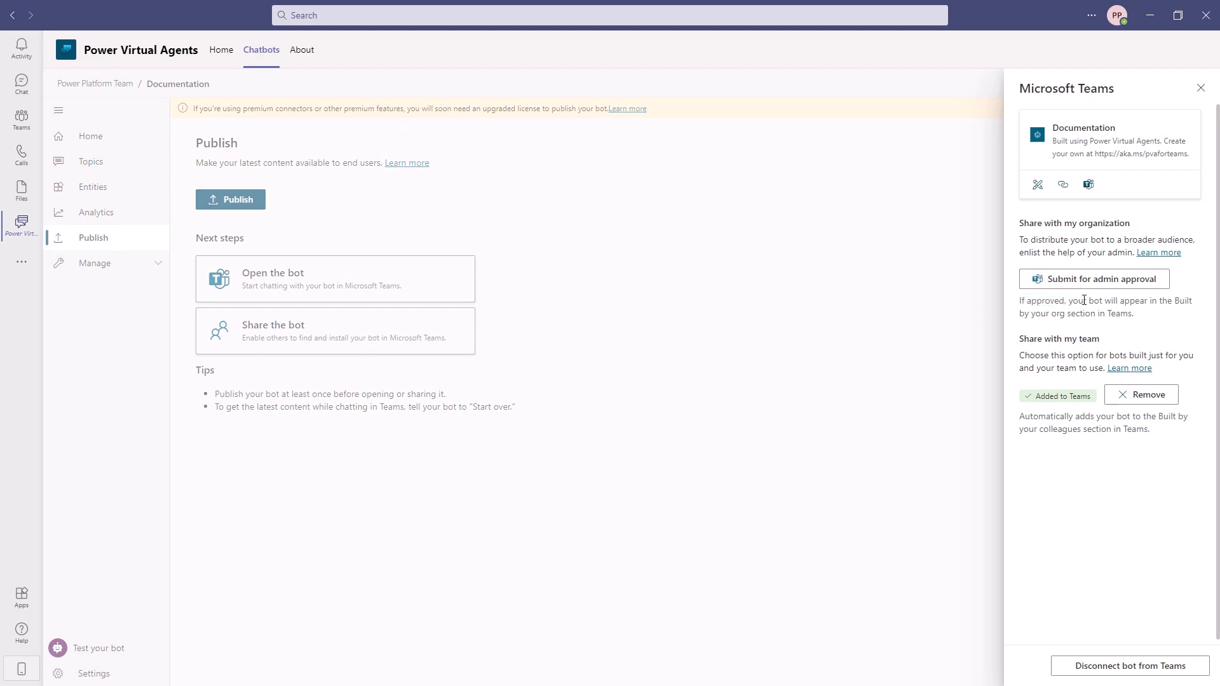
left_click_drag(1175, 301, 1129, 314)
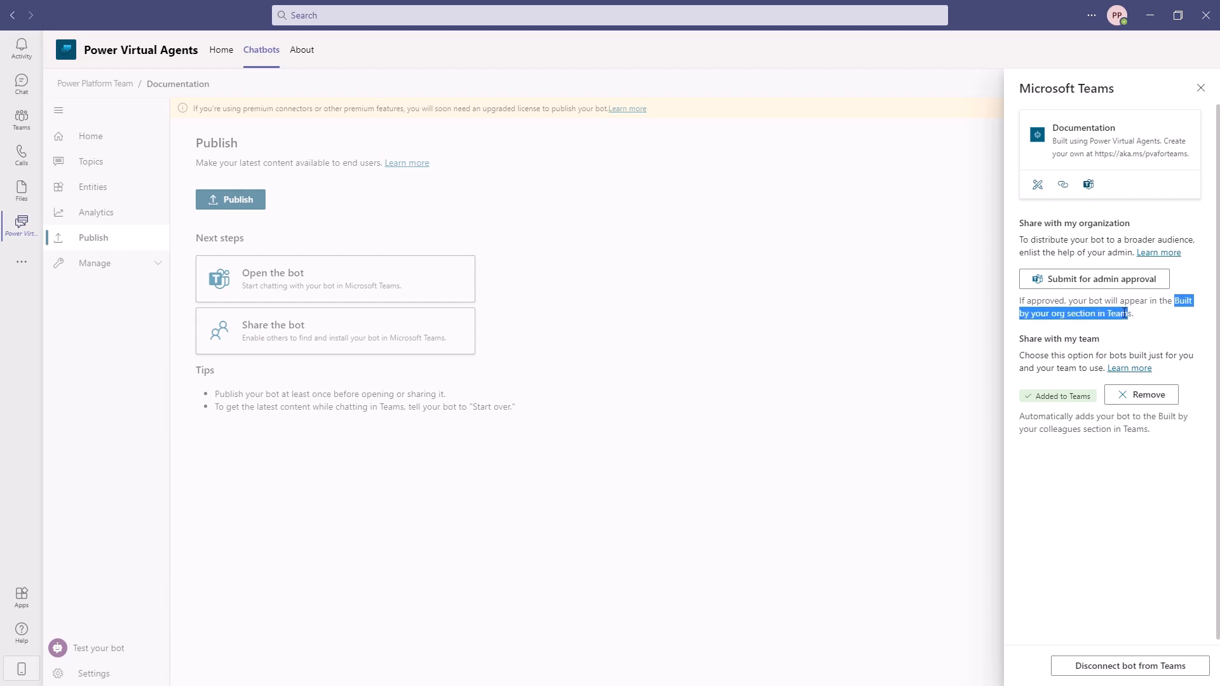
left_click_drag(1021, 357, 1106, 369)
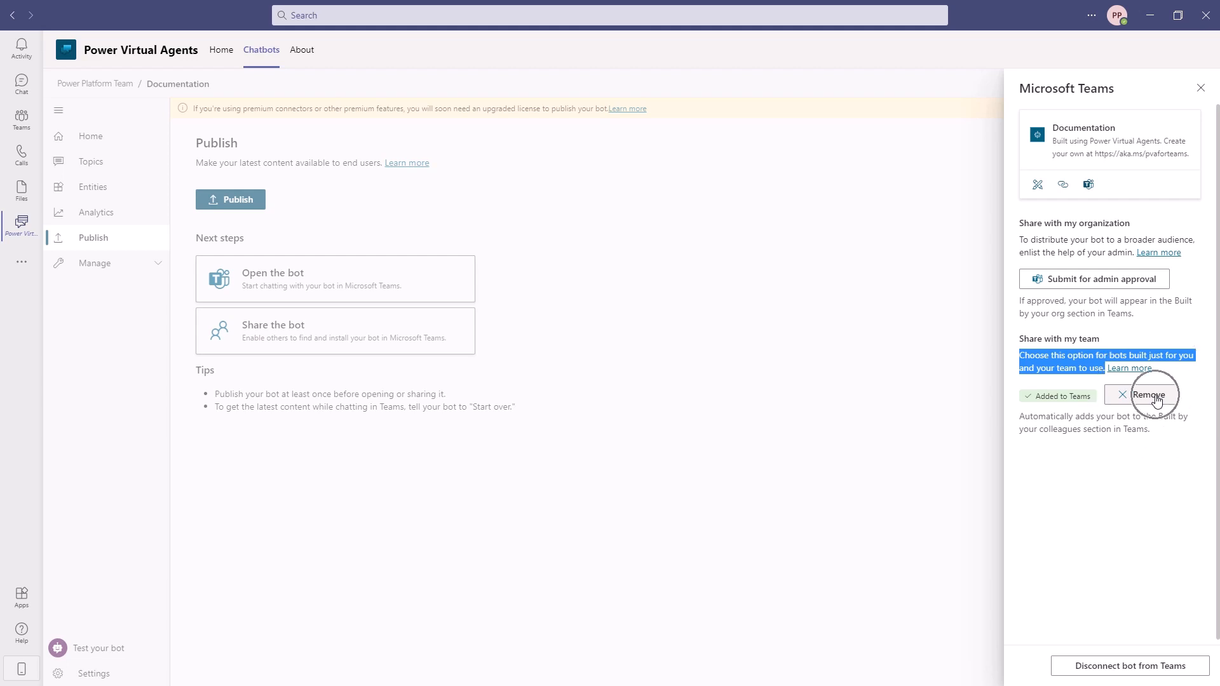
left_click(1103, 284)
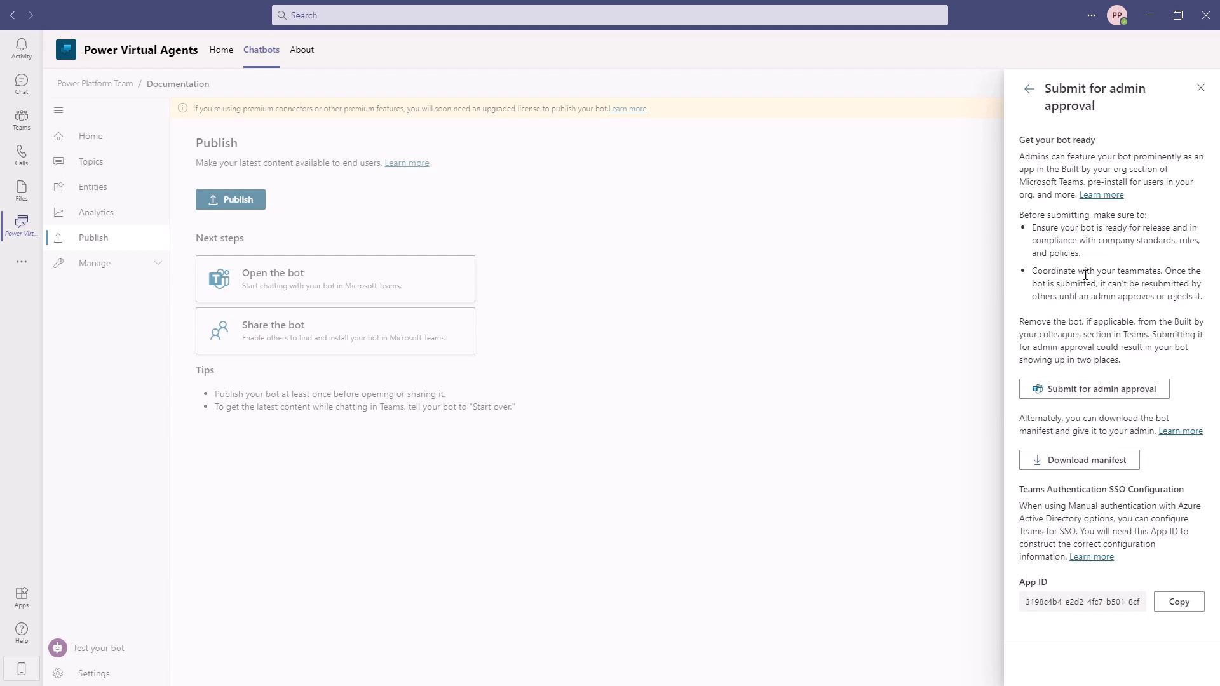
left_click_drag(1034, 230, 1167, 286)
left_click(1046, 324)
left_click_drag(1035, 324, 1145, 337)
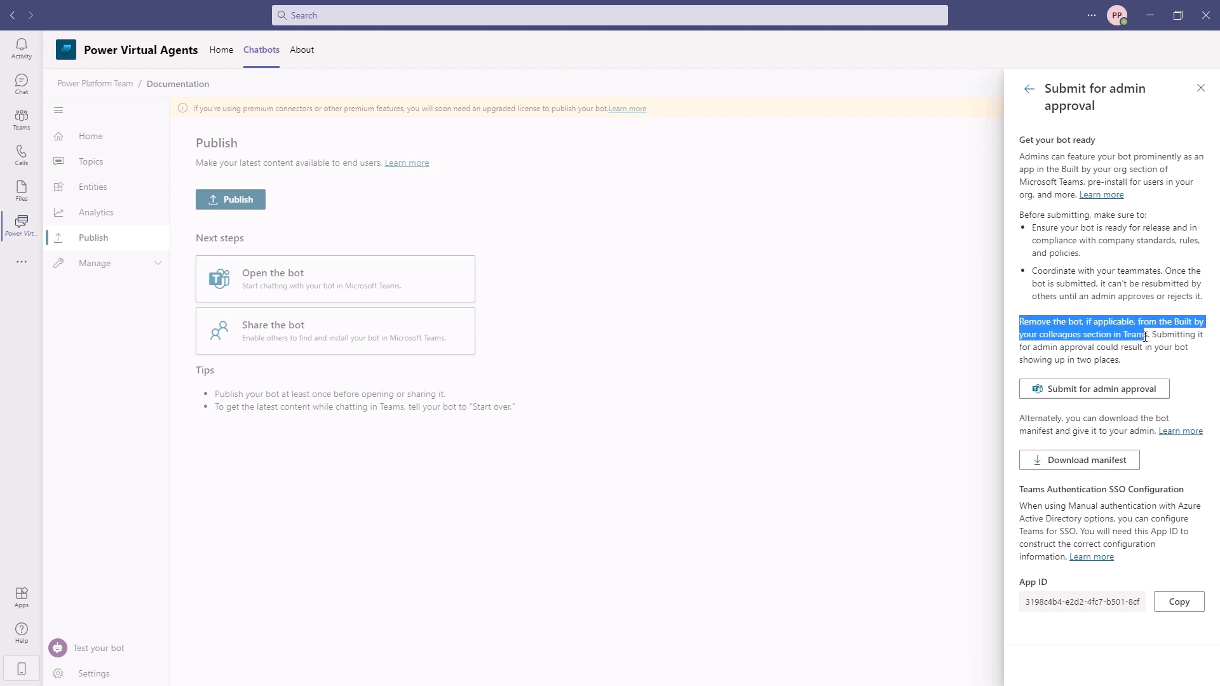
left_click(1146, 373)
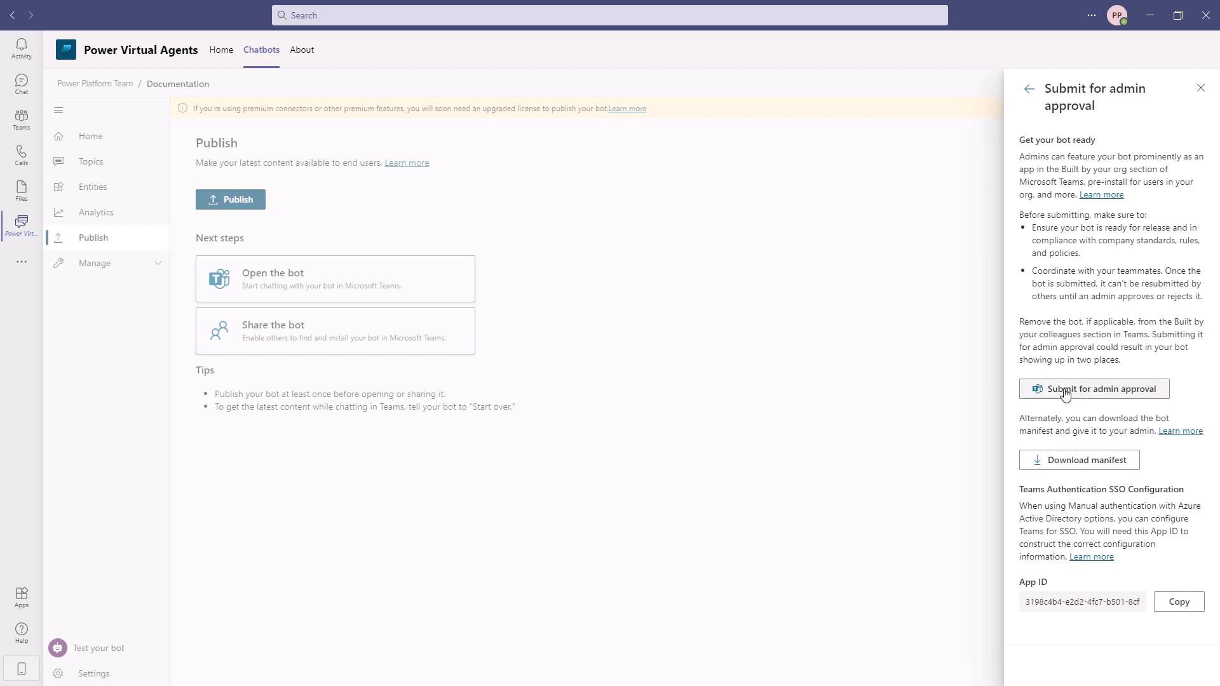
left_click_drag(1081, 360, 1129, 369)
left_click(1132, 376)
Review the bot's descriptions and developer information, and submit it for admin approval with access for everyone
left_click(1109, 395)
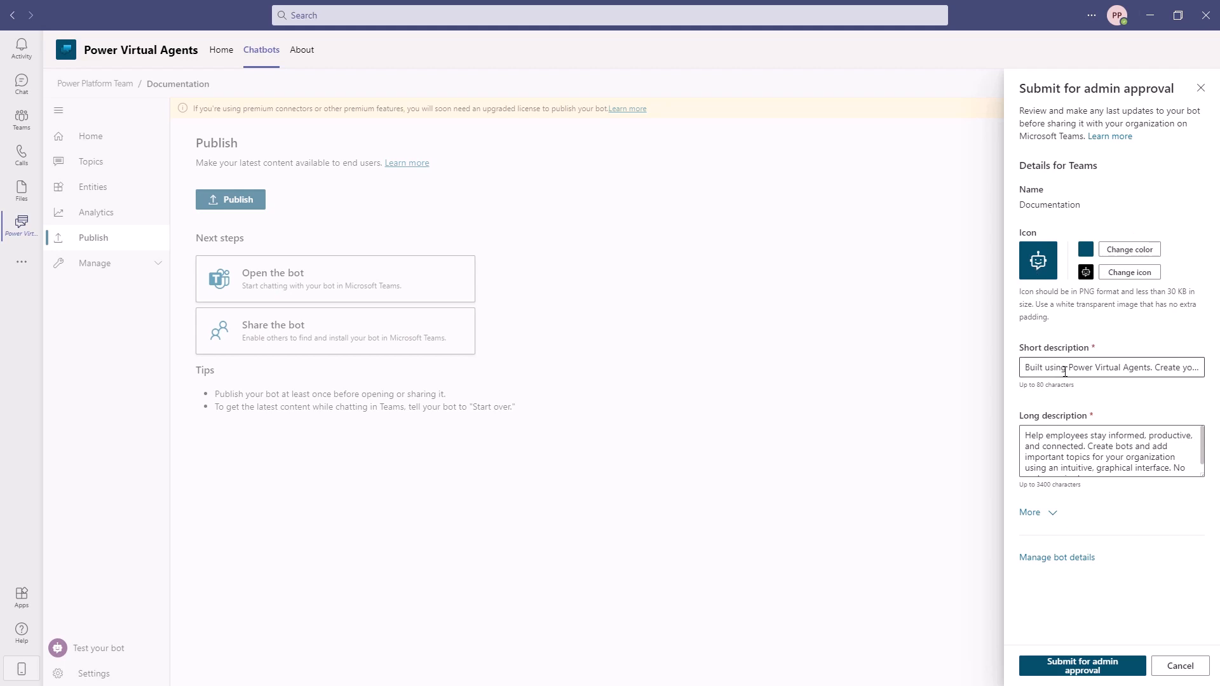
left_click_drag(1066, 370, 1181, 494)
left_click(1085, 446)
left_click(1147, 472)
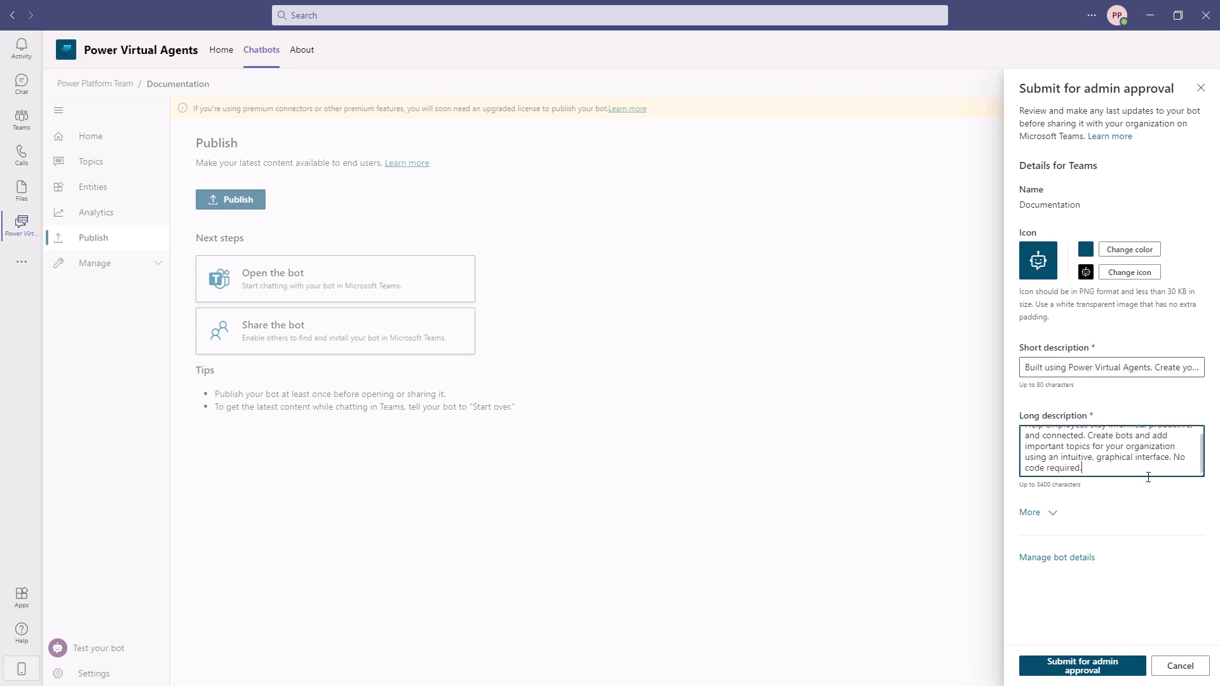
left_click(1053, 516)
scroll(1090, 538, "down", 5)
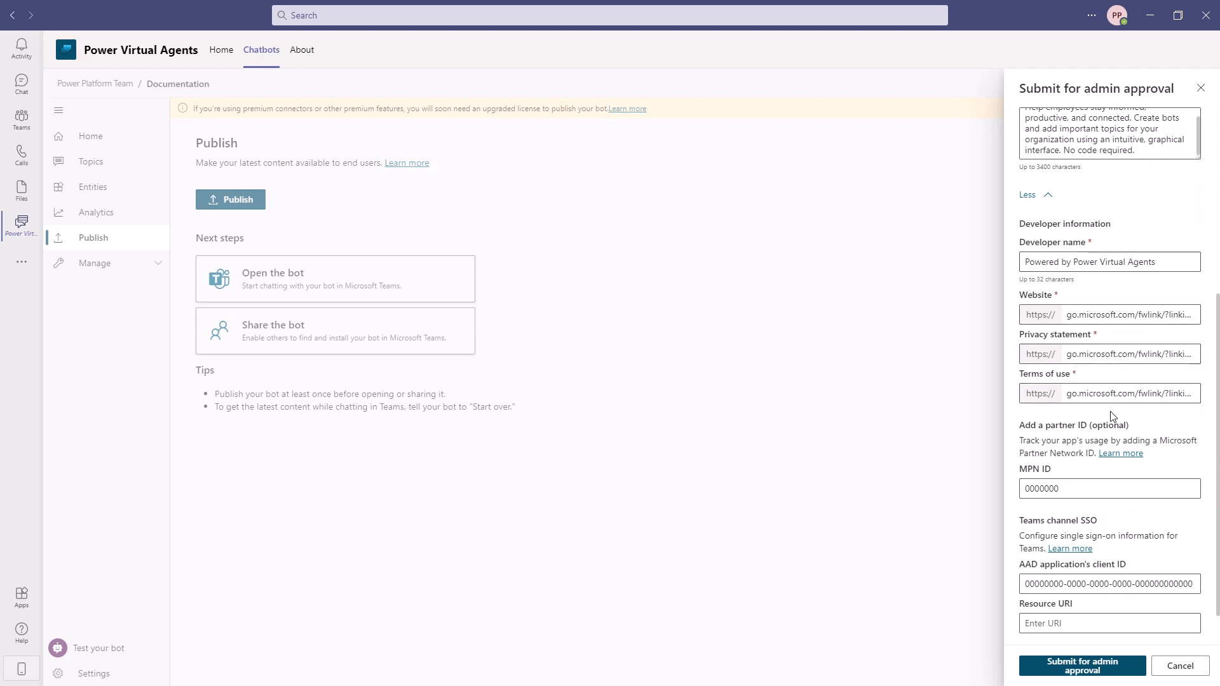
scroll(1115, 419, "down", 1)
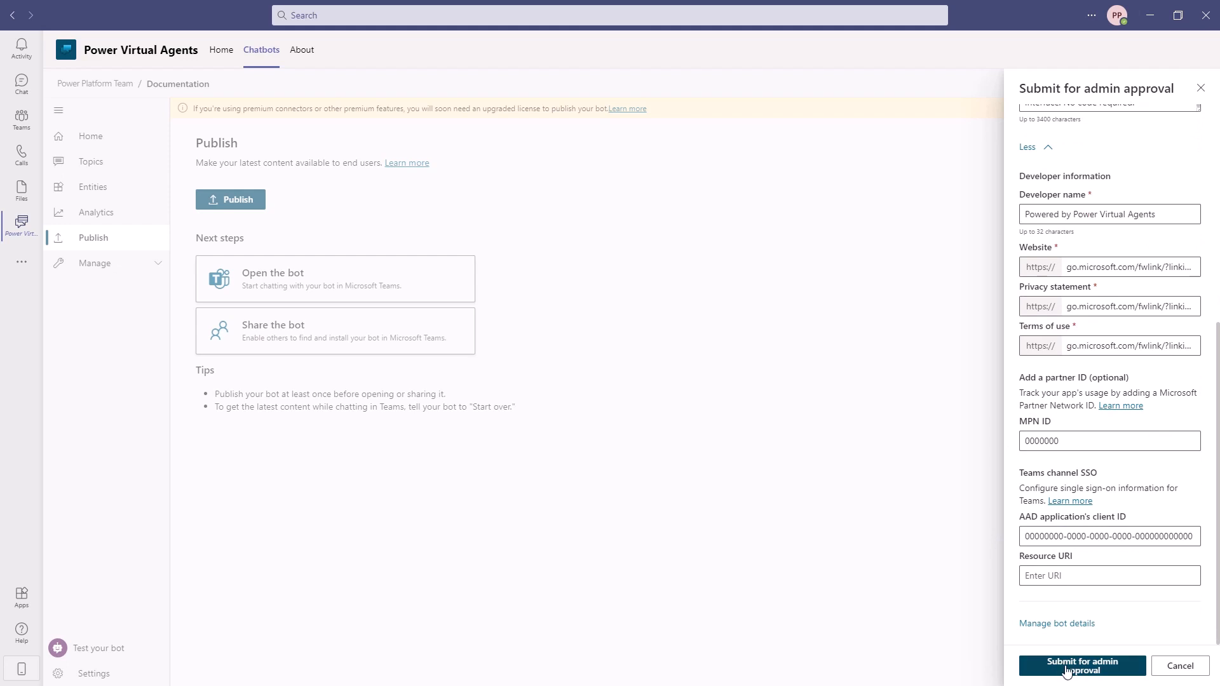
left_click(1094, 669)
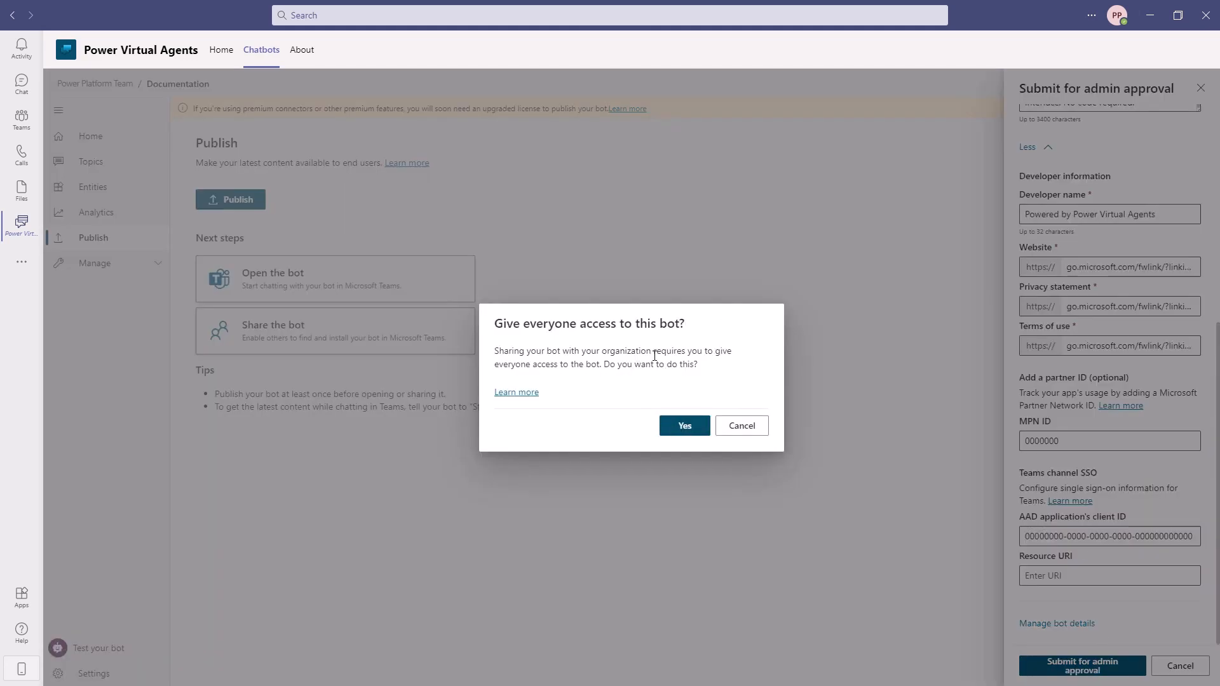
left_click_drag(655, 356, 608, 362)
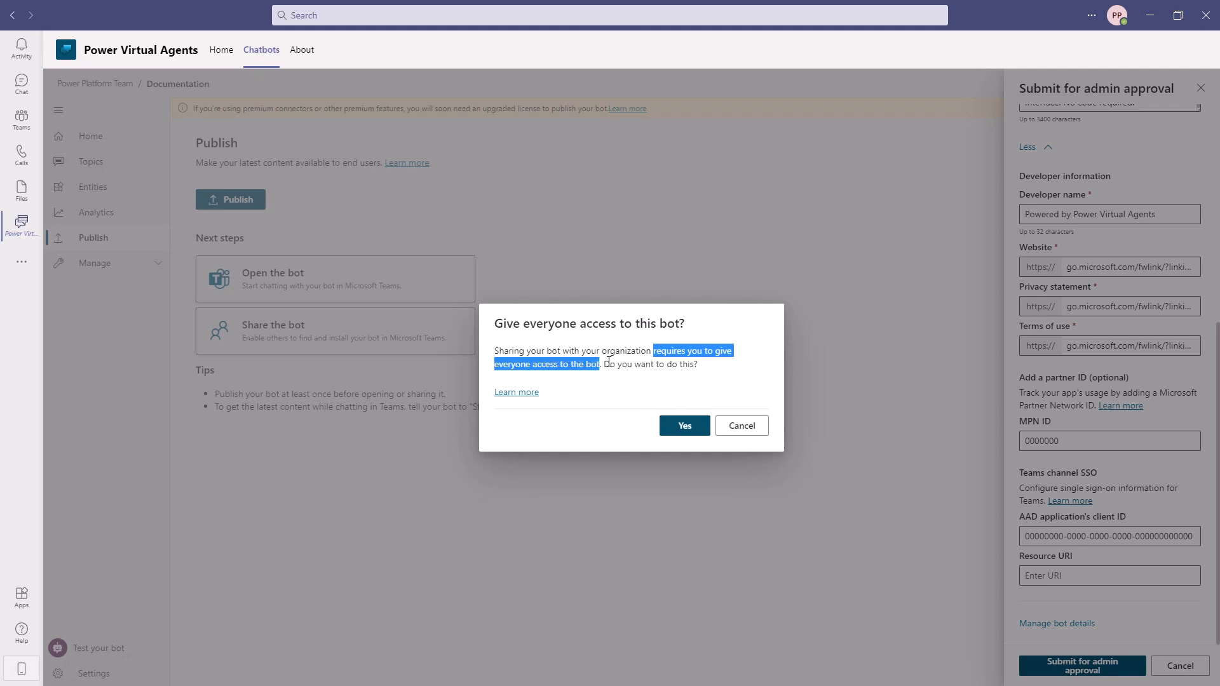
left_click(687, 429)
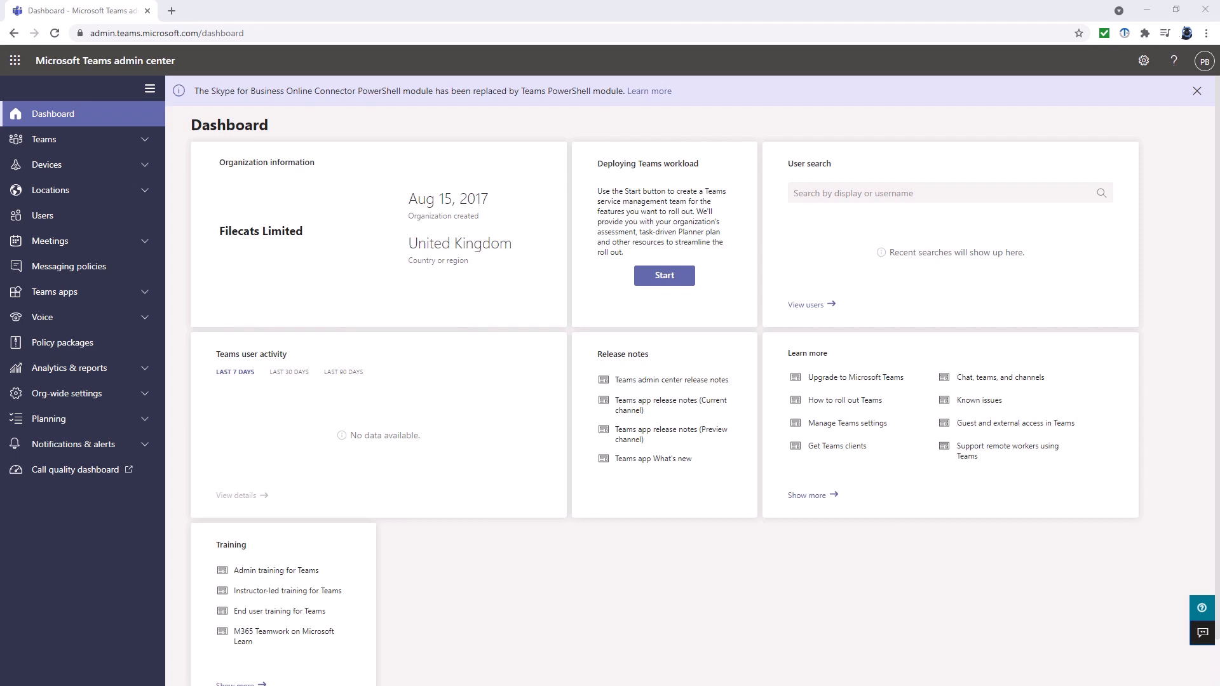
Switch to the Microsoft Teams admin center and check the submitted custom apps pending approval in app management
left_click(69, 296)
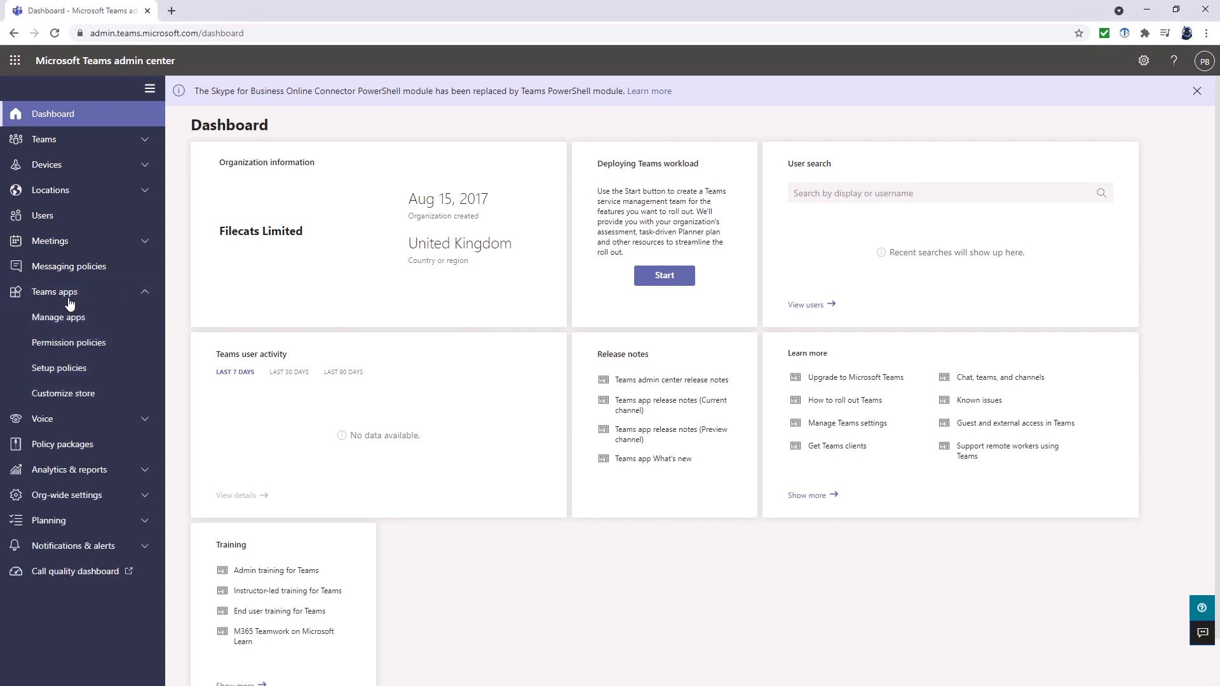
left_click(88, 322)
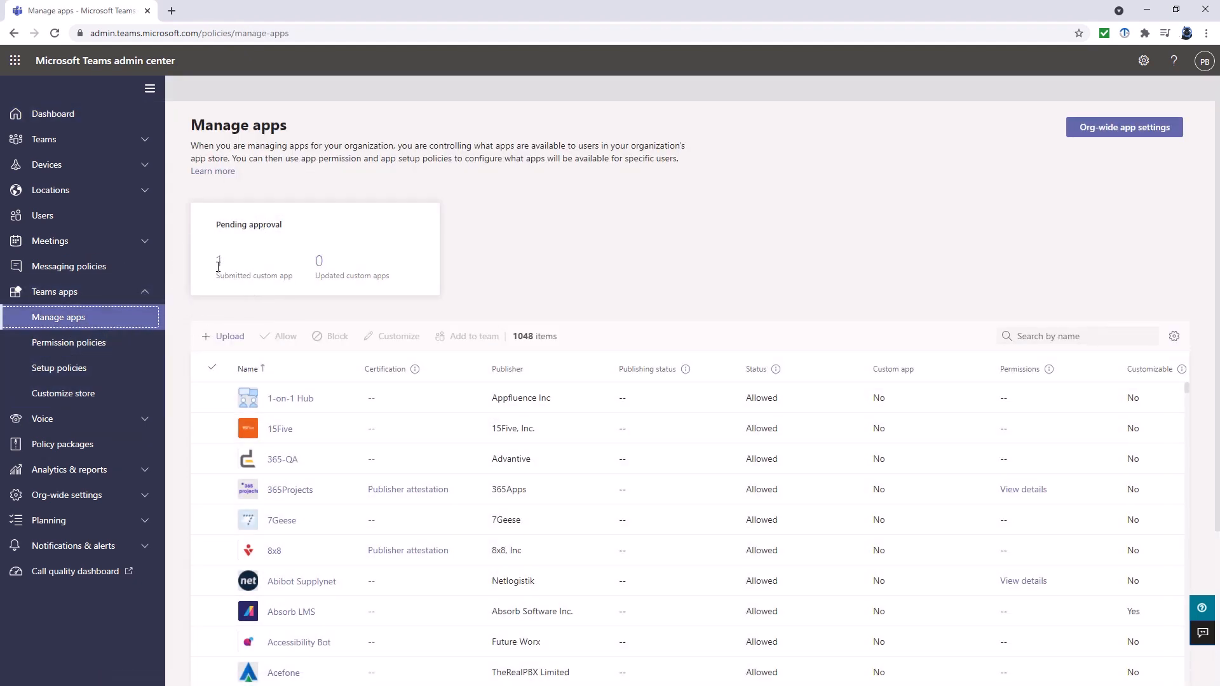
left_click_drag(219, 277, 296, 280)
left_click(309, 291)
Sort the managed apps by status in descending order and open the Documentation app's details
scroll(782, 293, "down", 2)
left_click(762, 245)
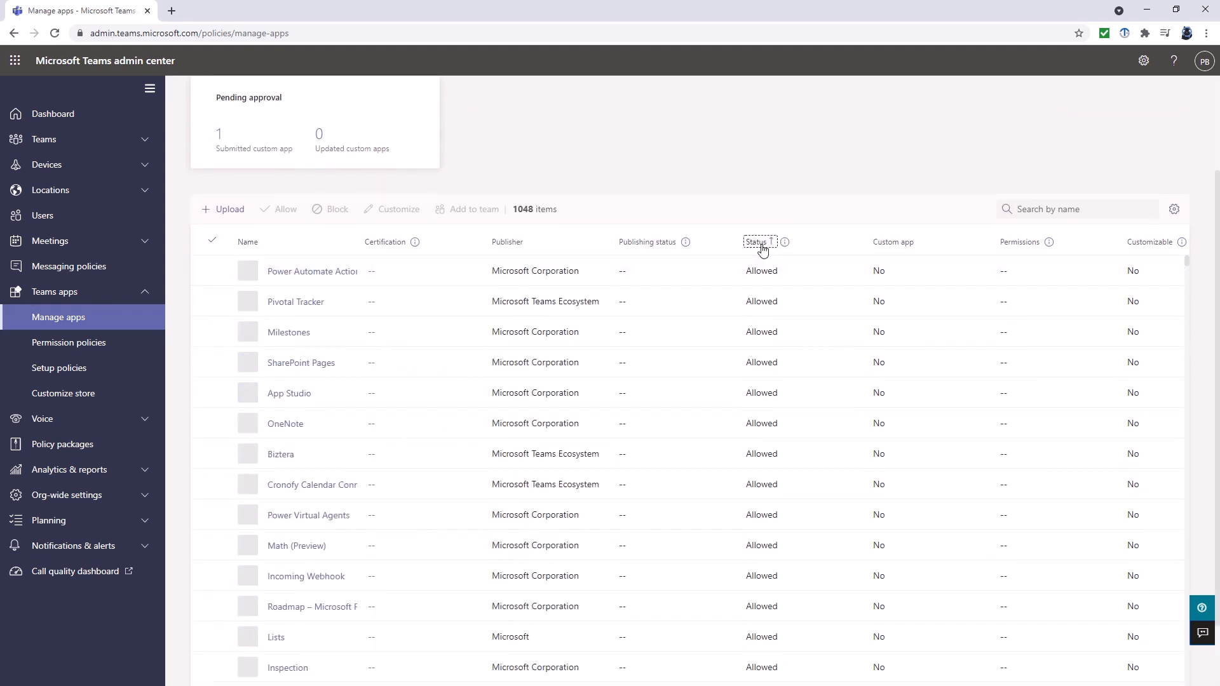
left_click(765, 247)
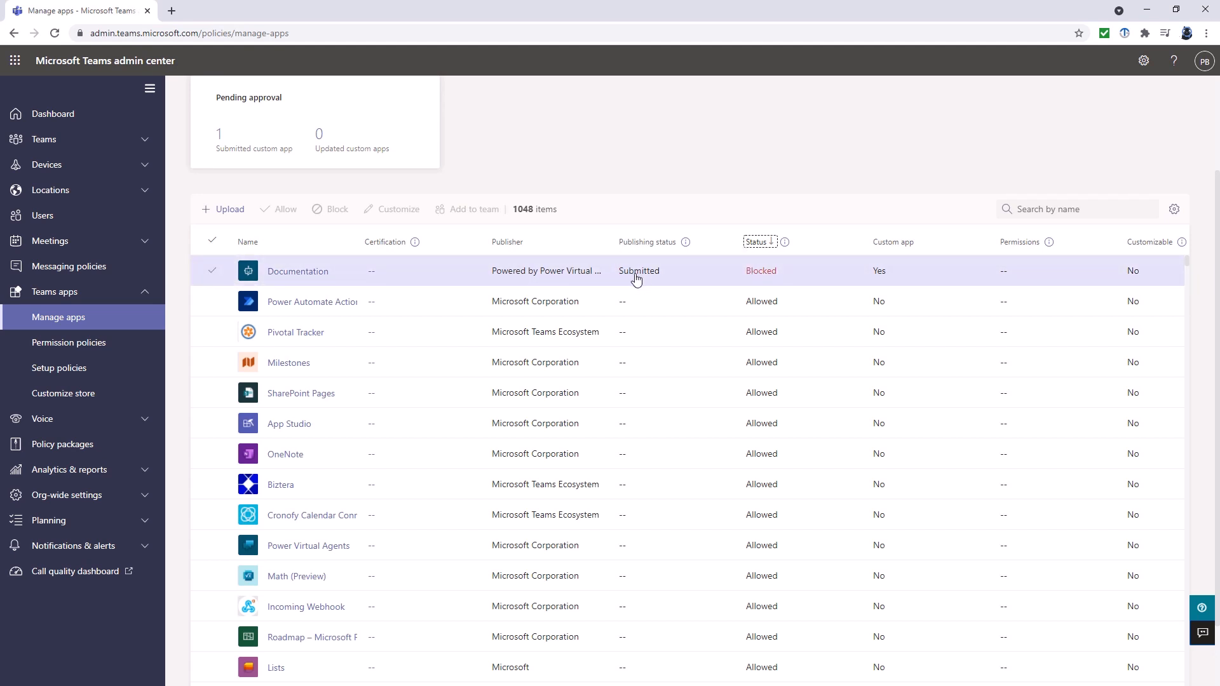
left_click(307, 275)
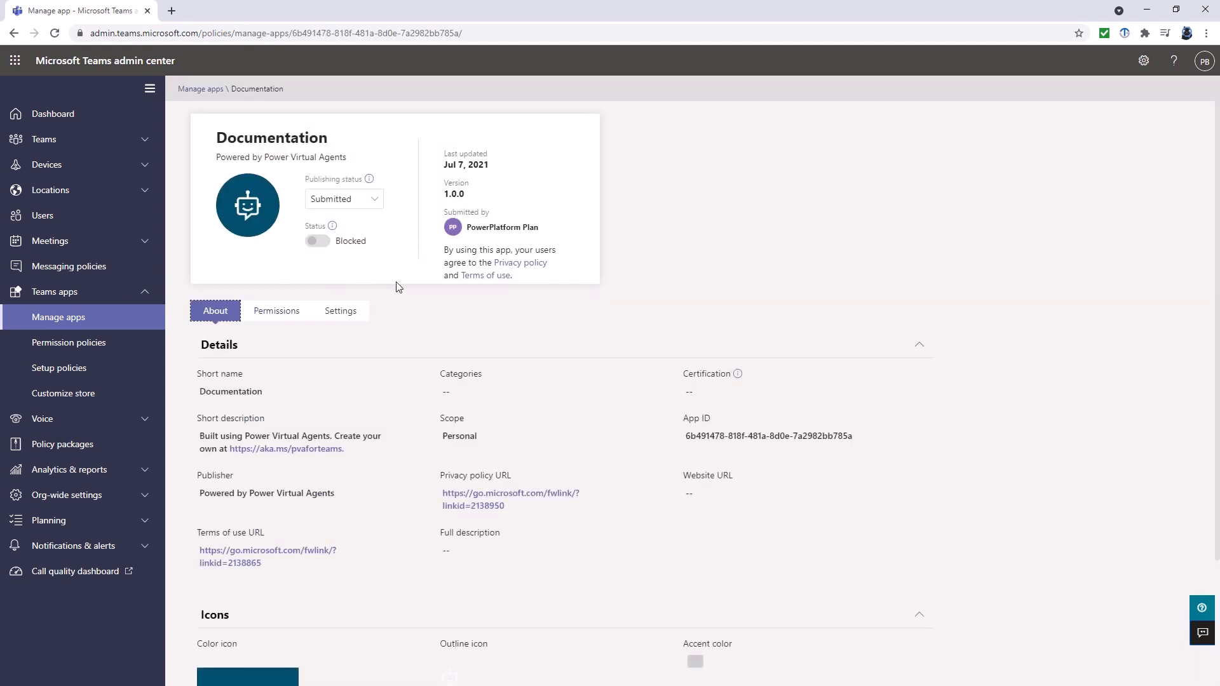
Change the Documentation app's publishing status to Publish, review the approval notice, and confirm publishing it to the Teams app store
left_click(363, 200)
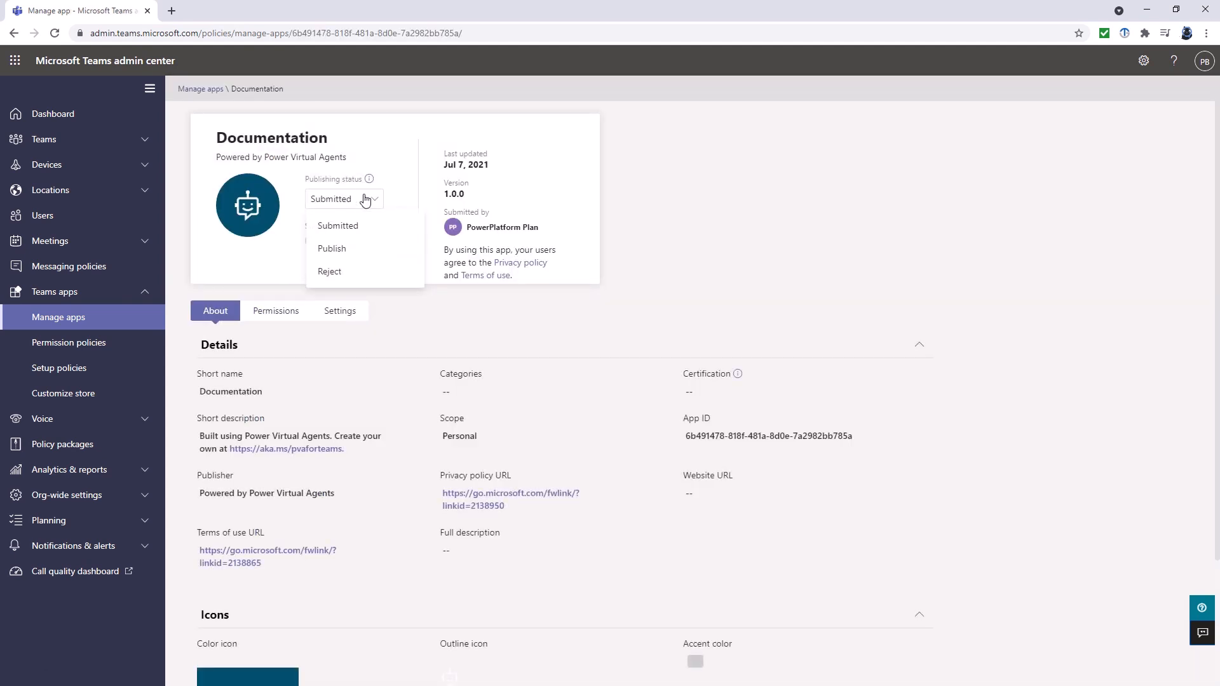
left_click(354, 253)
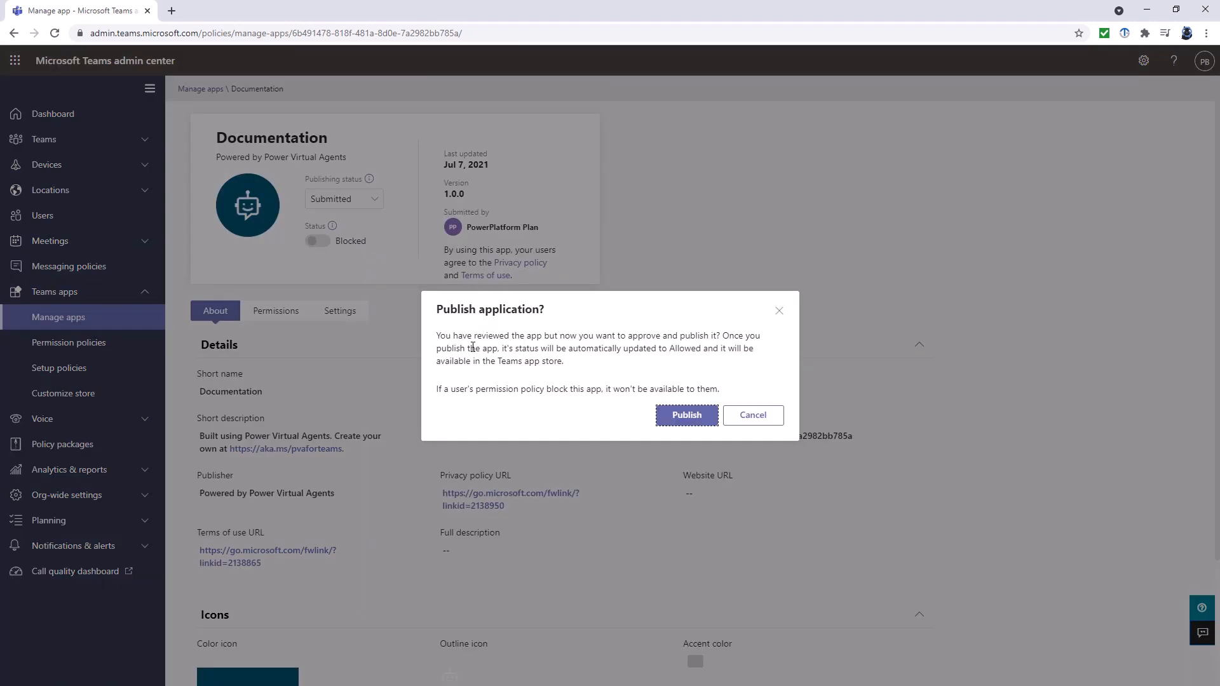
left_click_drag(441, 336, 694, 371)
left_click(694, 371)
left_click(687, 416)
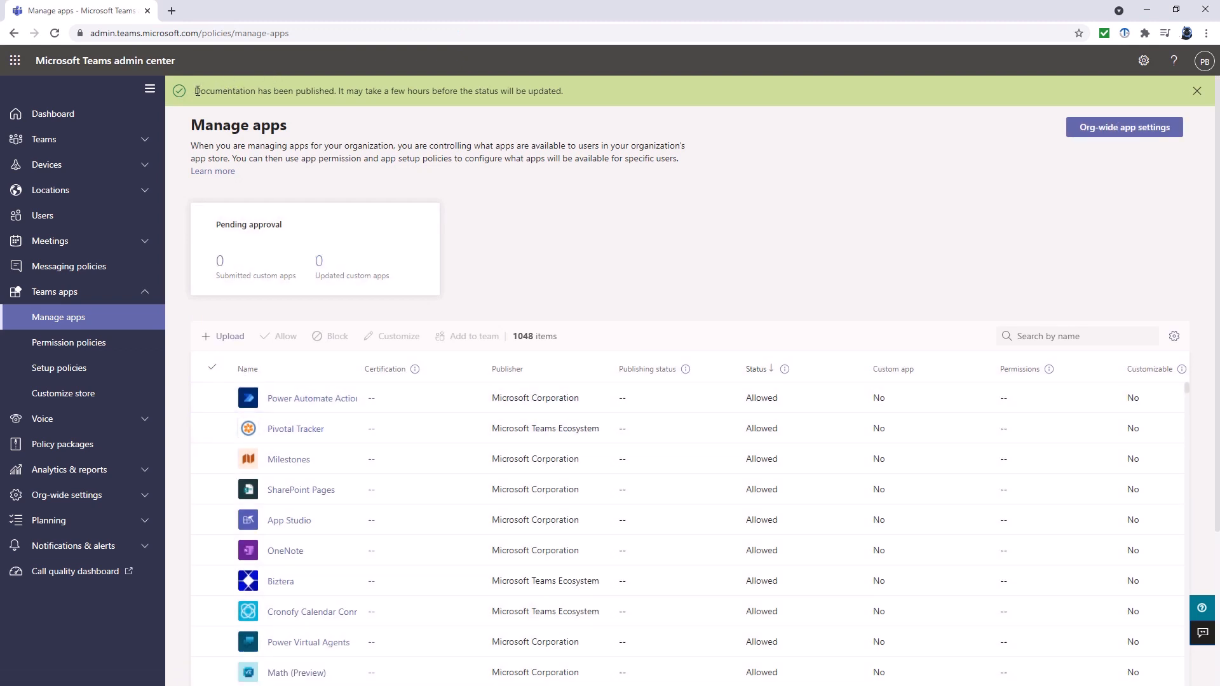
left_click_drag(197, 91, 549, 180)
left_click(551, 220)
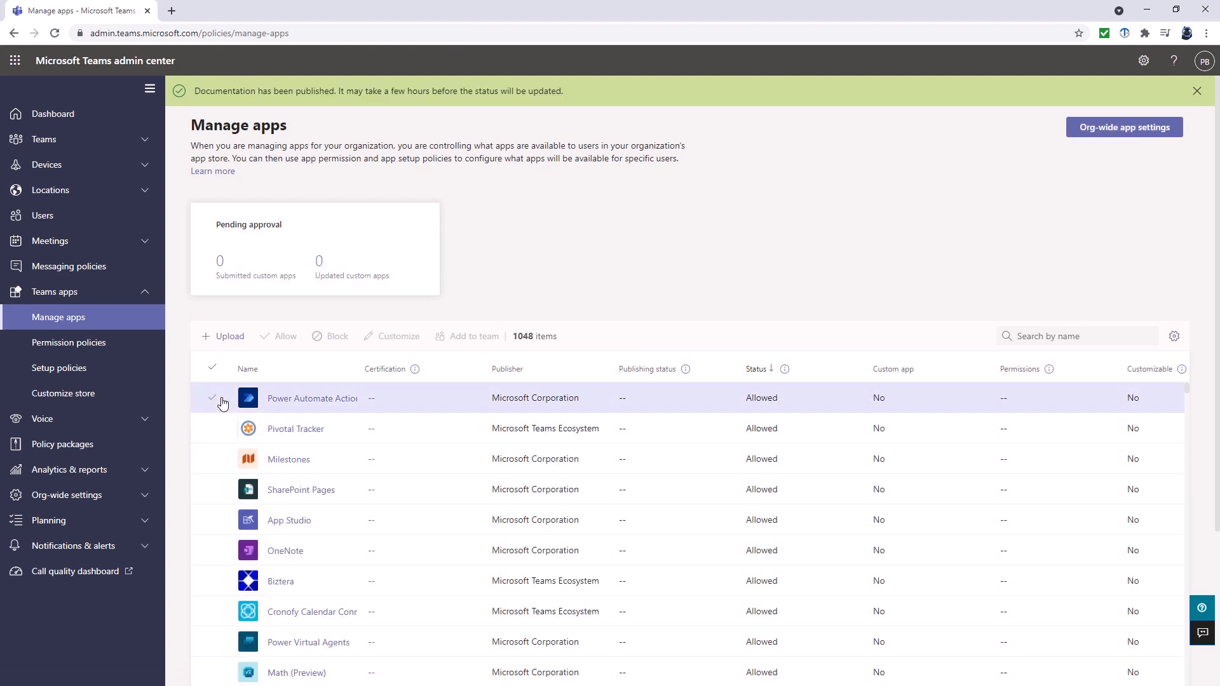
Sort the managed apps by name and check the Documentation app's publishing status, status and custom app entries
left_click(248, 369)
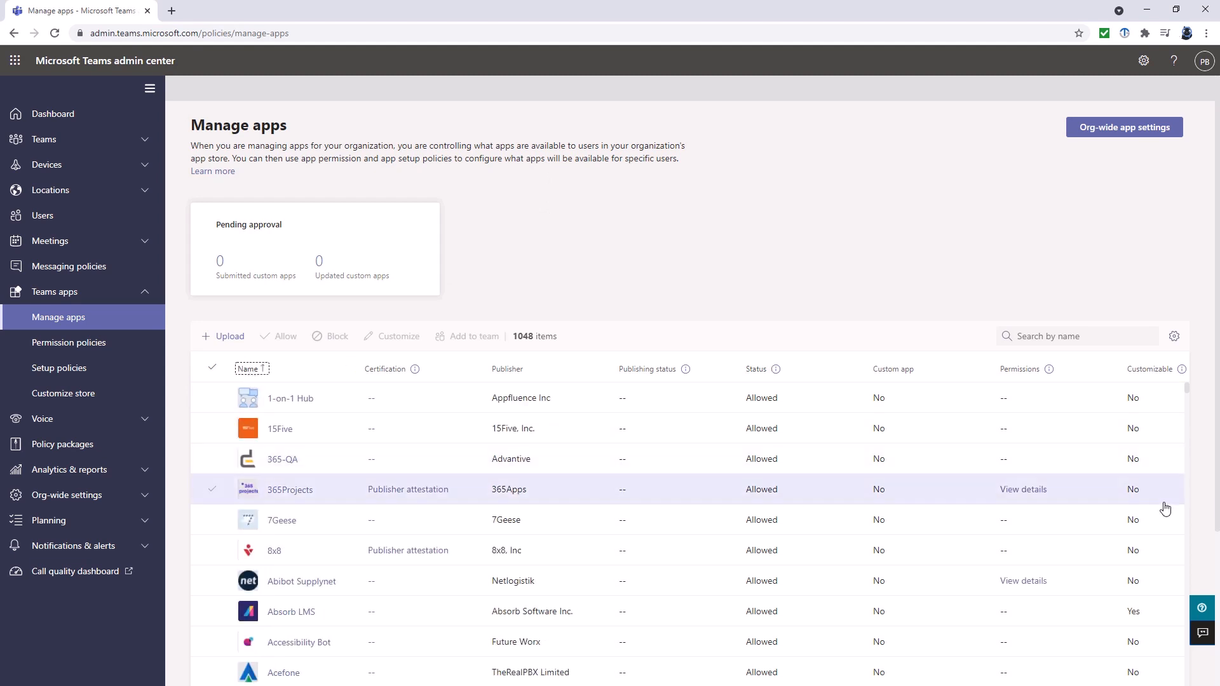
scroll(1165, 509, "down", 3)
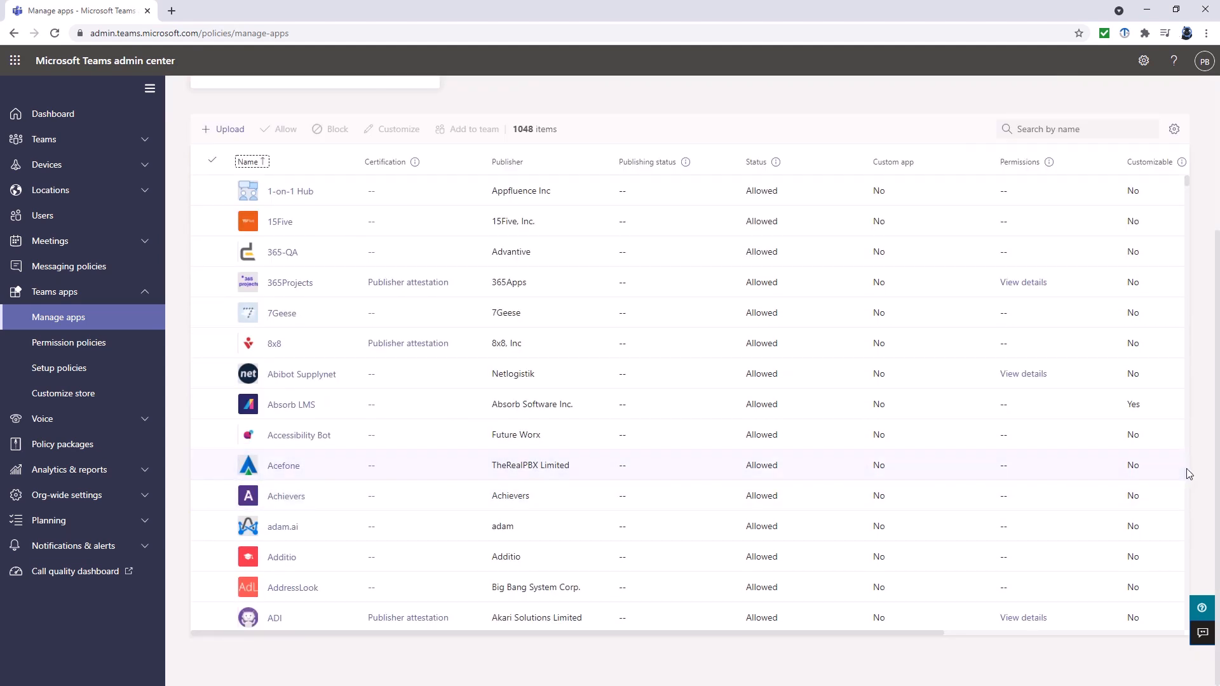
scroll(1188, 473, "down", 10)
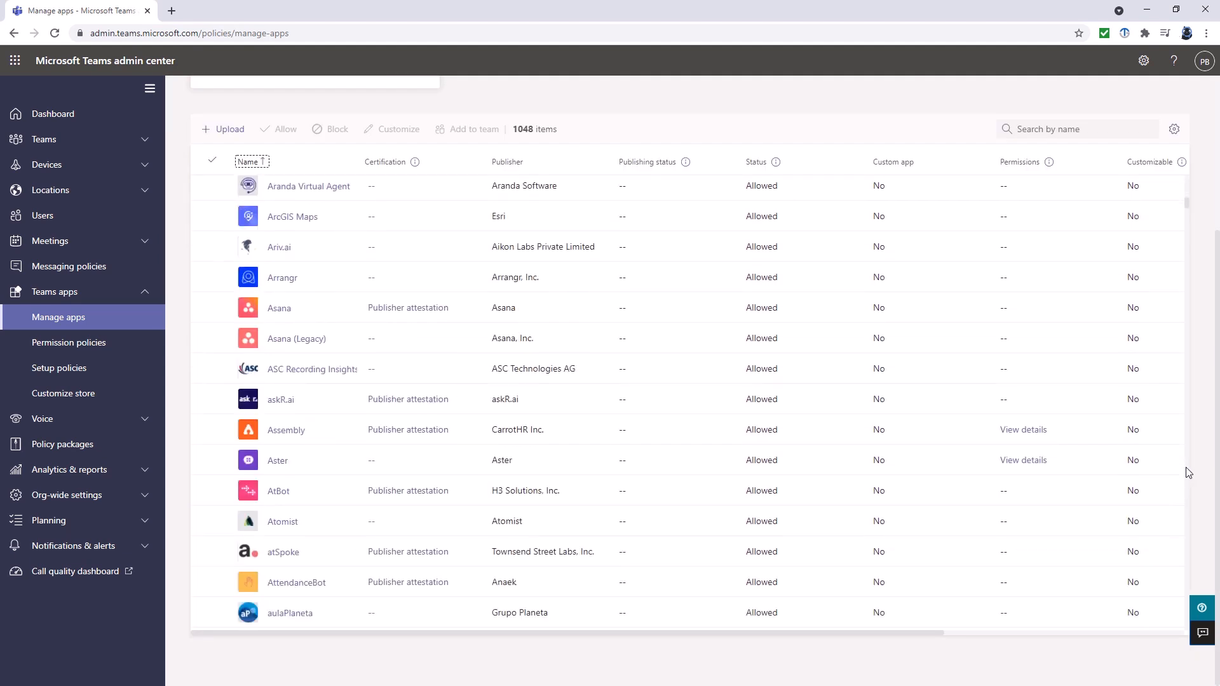
scroll(1187, 473, "down", 15)
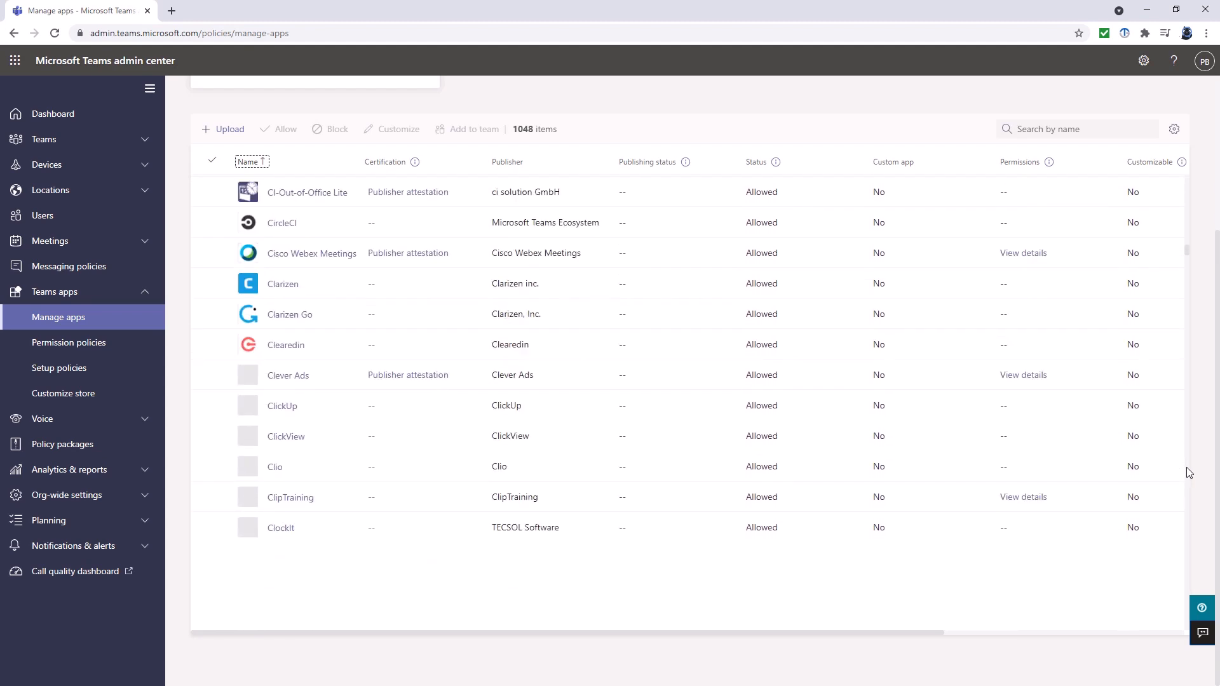
scroll(1186, 473, "down", 15)
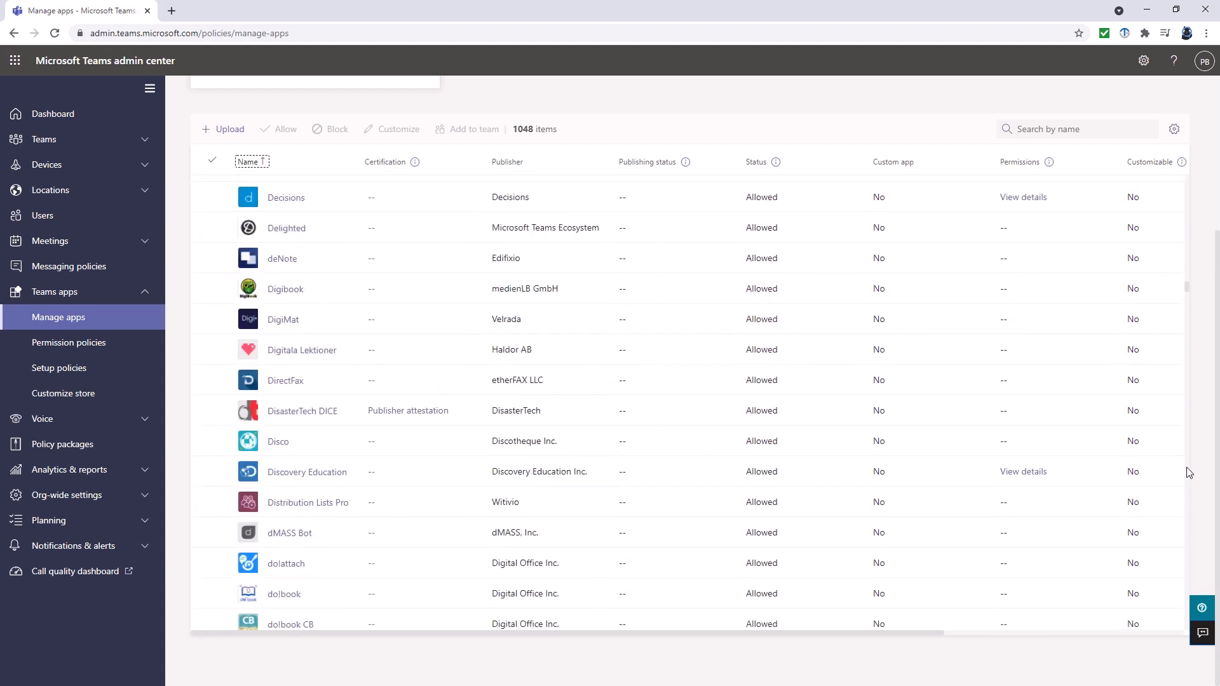
scroll(1187, 472, "down", 5)
left_click(666, 354)
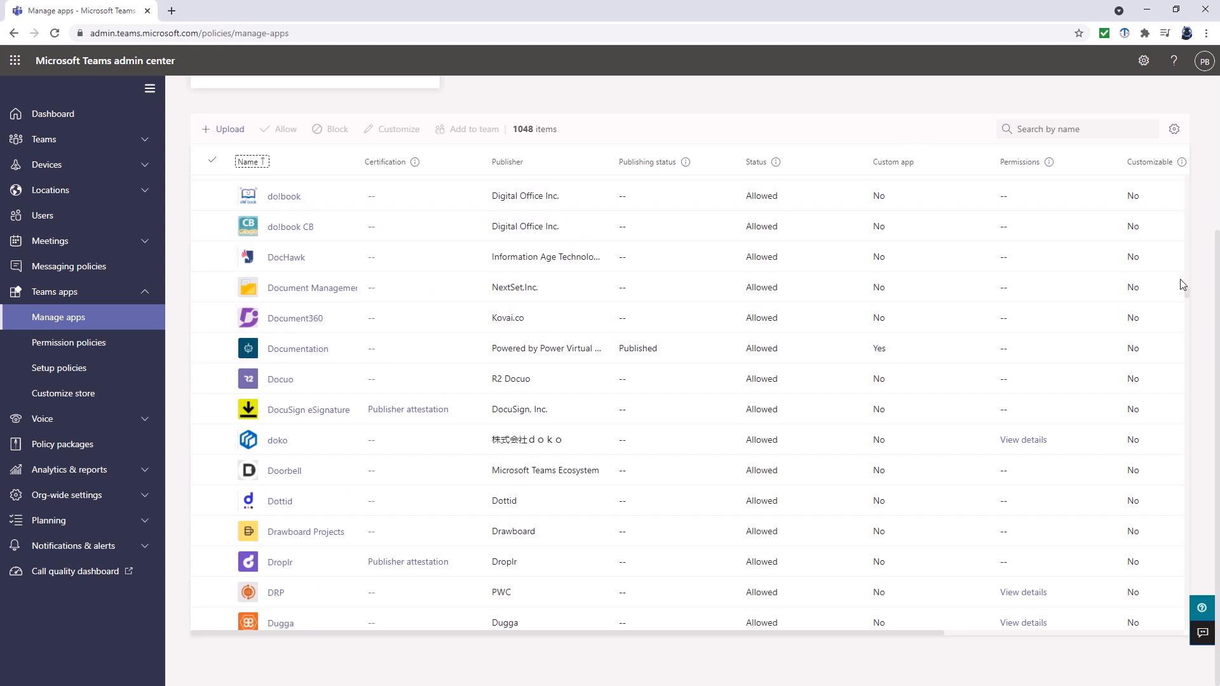
left_click_drag(1186, 291, 1181, 172)
left_click(887, 165)
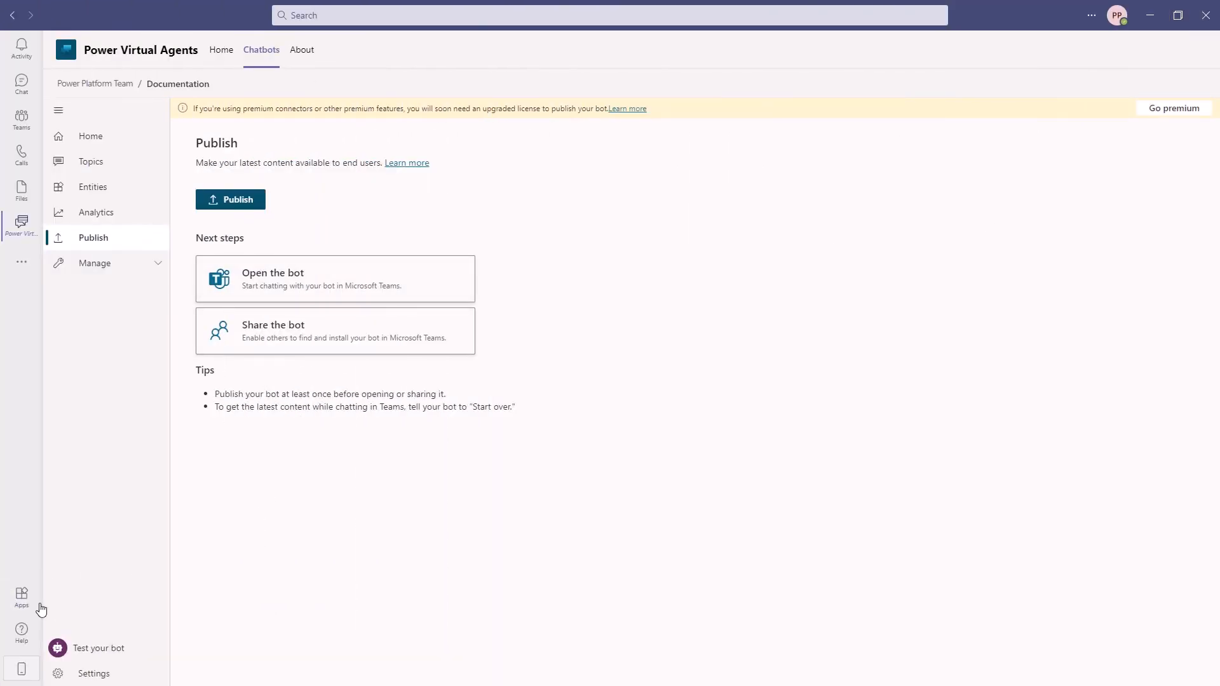
Switch to Microsoft Teams and examine the apps built for your org in the app store
left_click(19, 597)
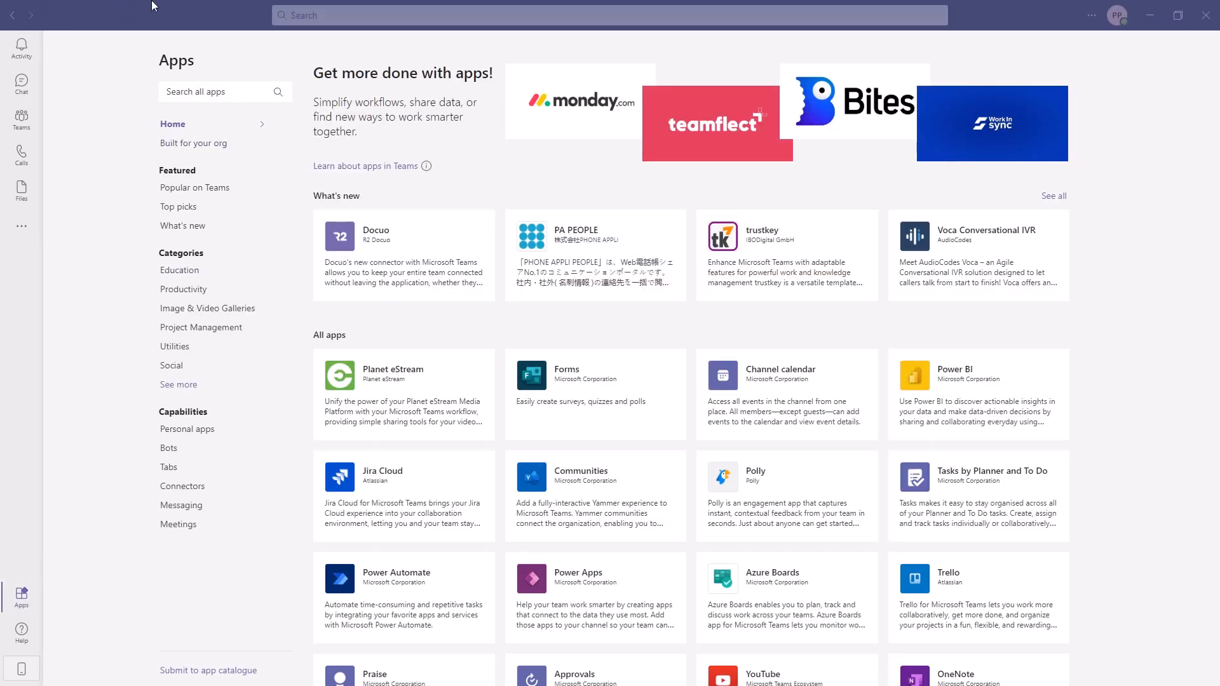
left_click(206, 147)
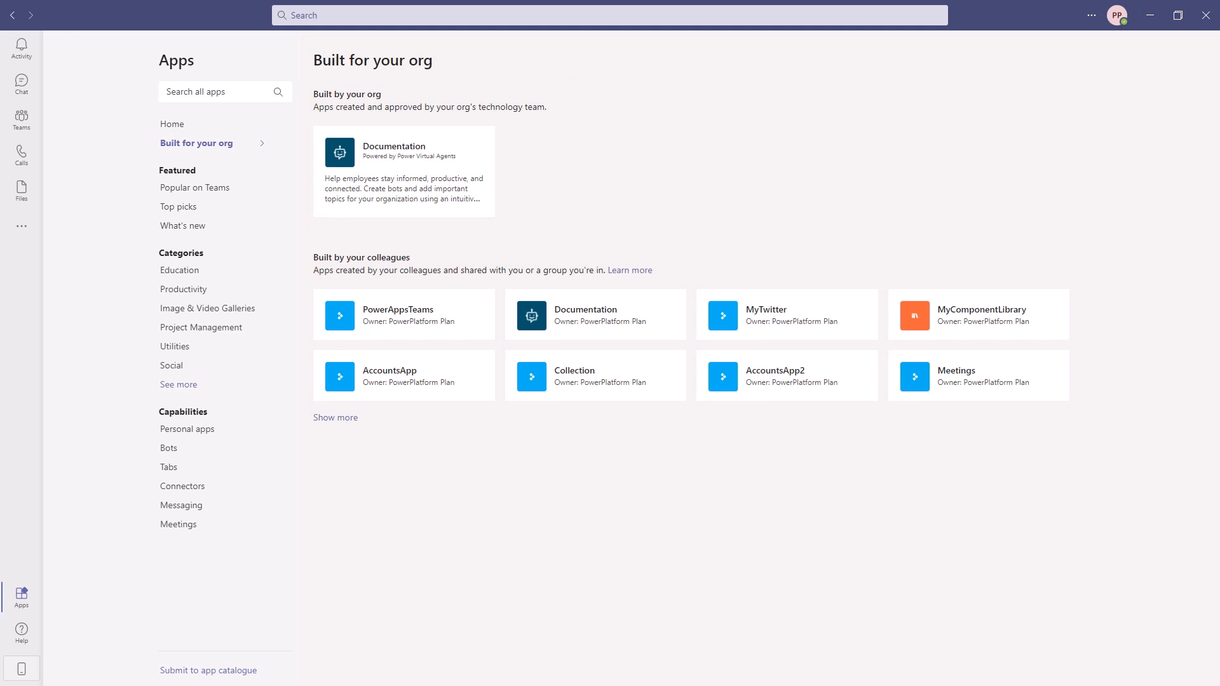
Open the Documentation chatbot for editing in Power Virtual Agents and test it with the message "Documentation."
left_click(22, 226)
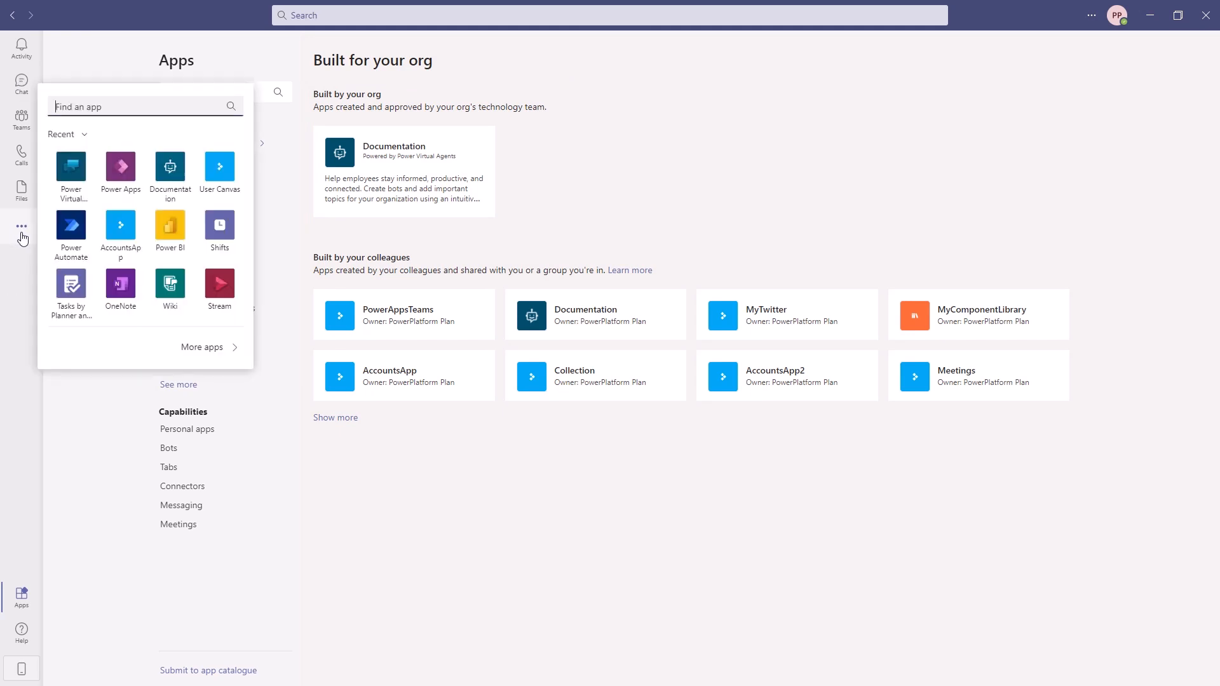
left_click(70, 186)
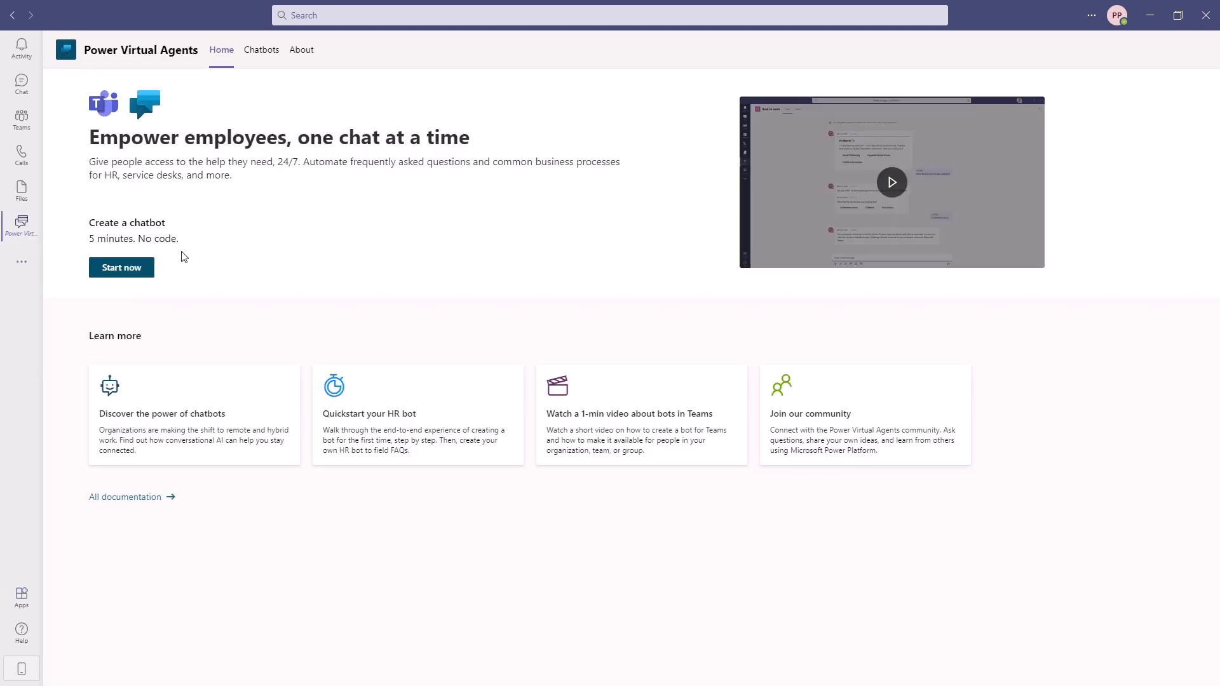
left_click(267, 52)
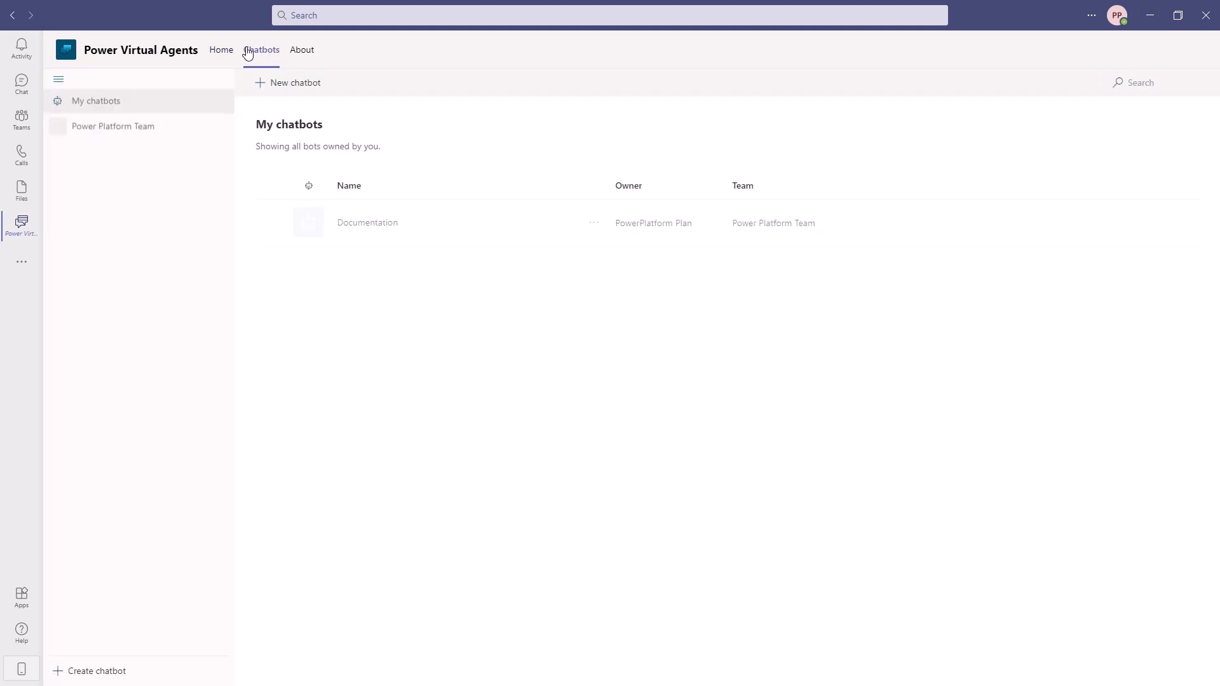
left_click(594, 227)
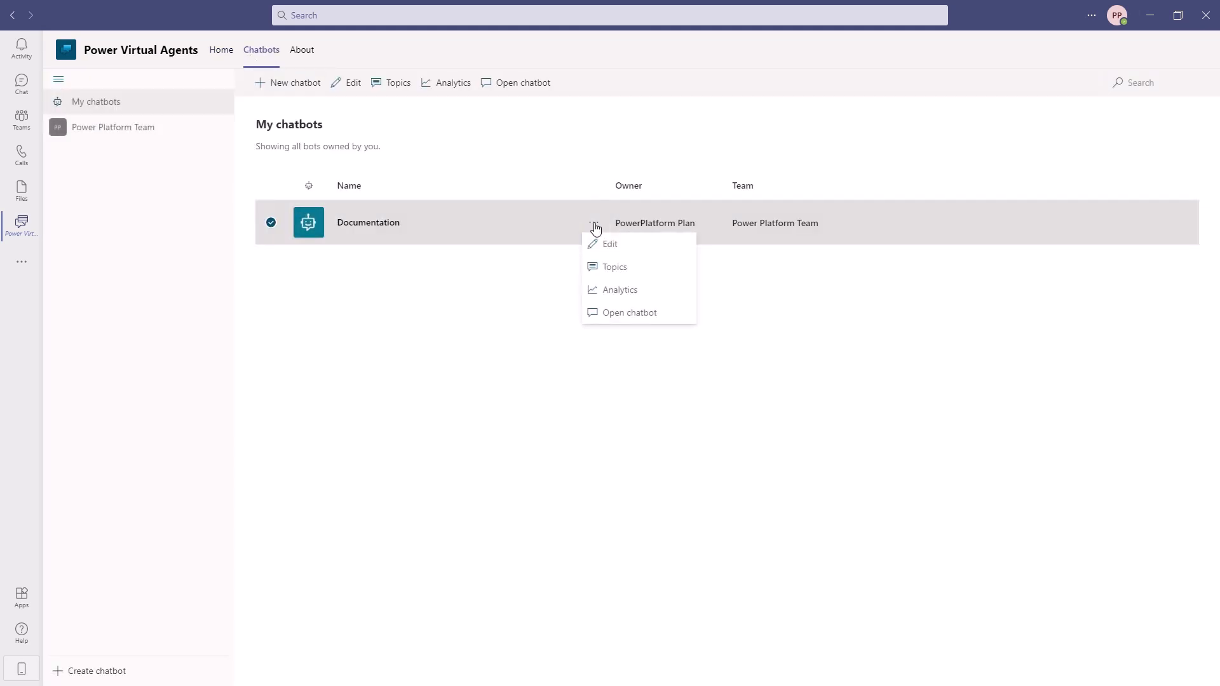
left_click(637, 322)
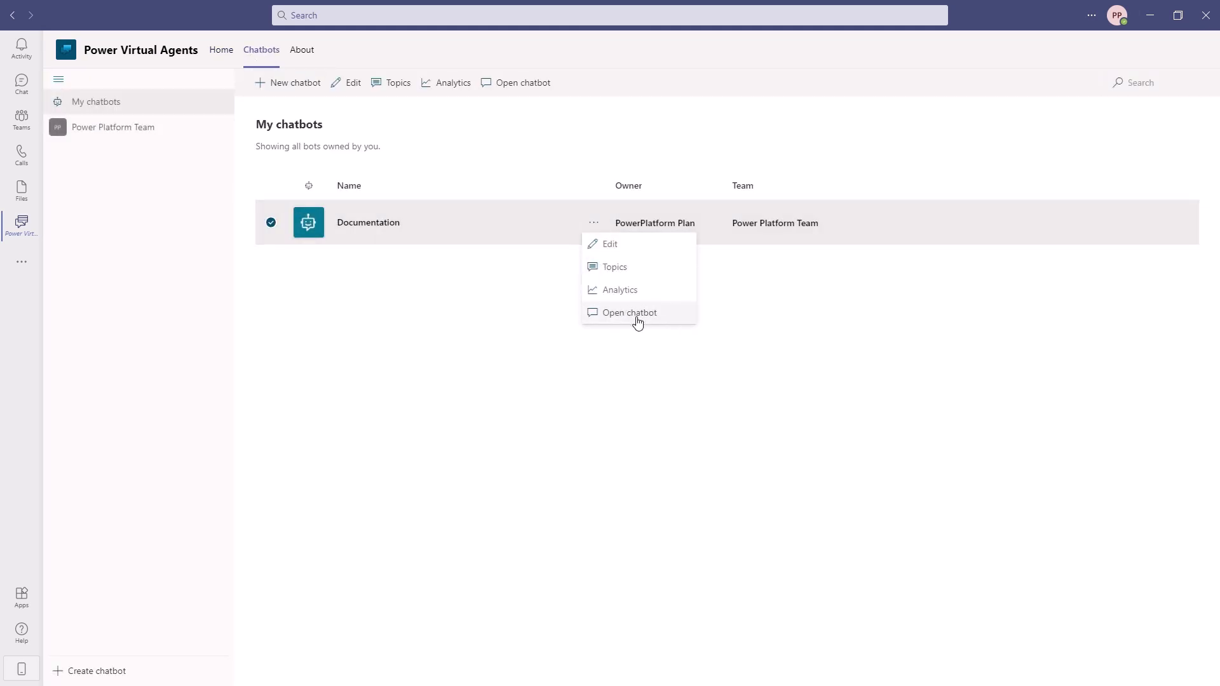
left_click(614, 248)
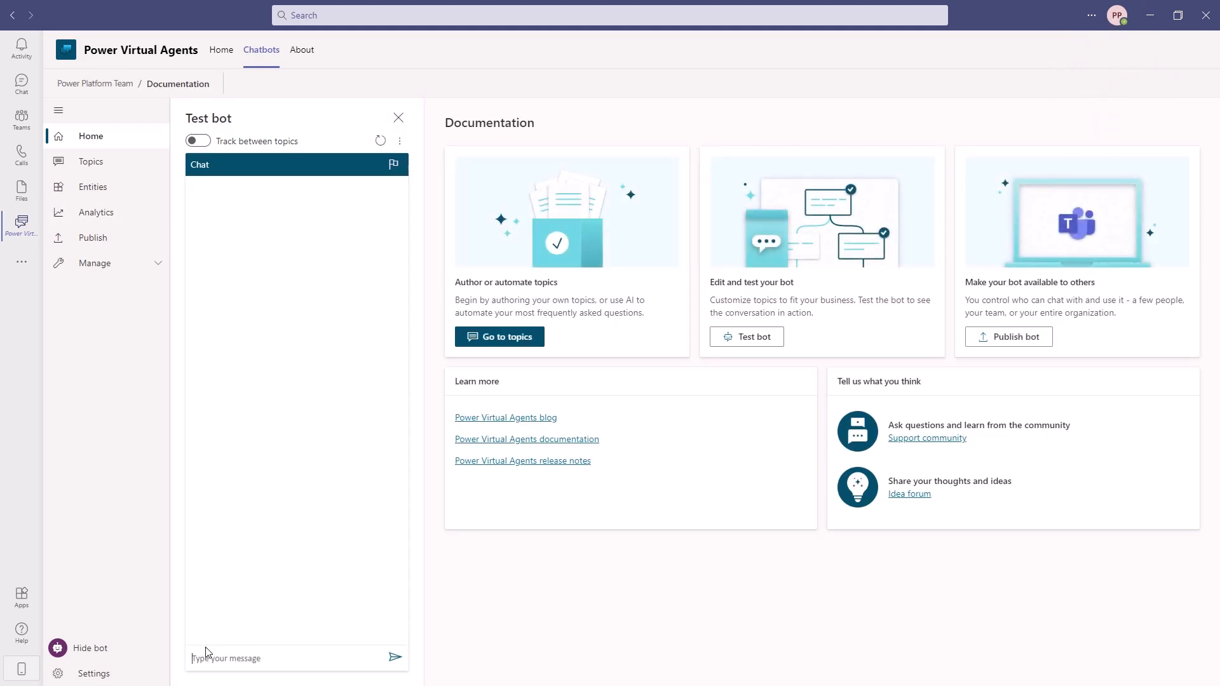
type("Documentation.")
key("Return")
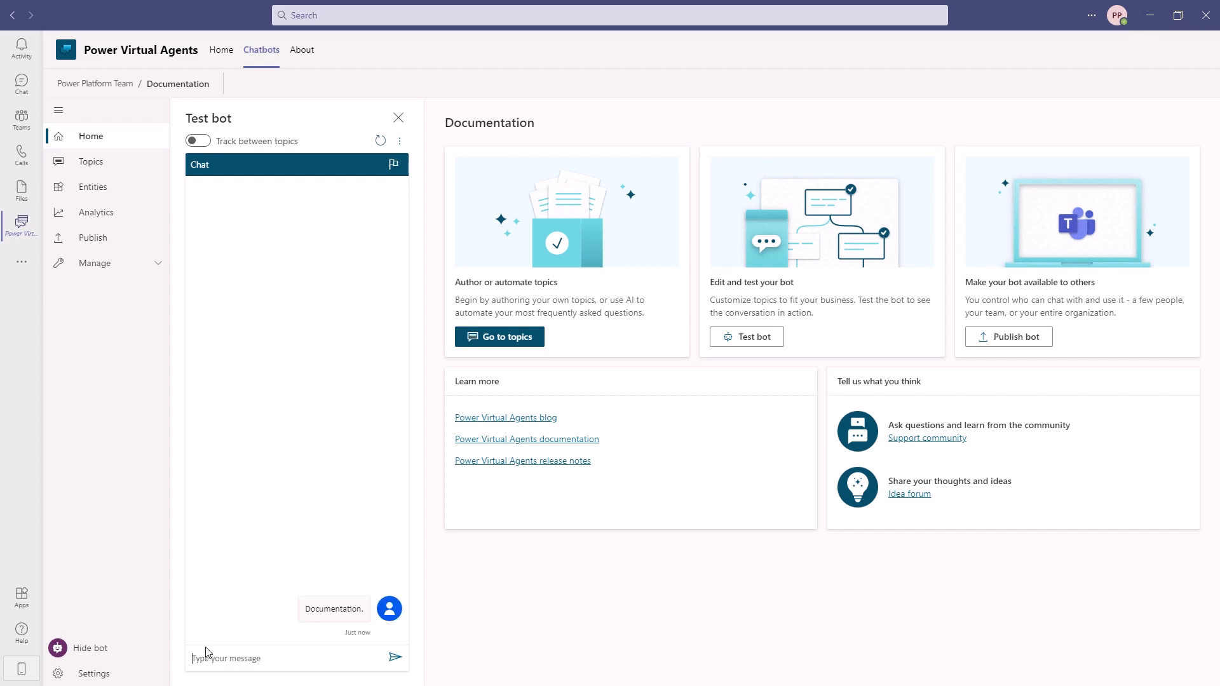
Open the Documentation bot's sharing options for publishing and review the organization and team choices
left_click(92, 239)
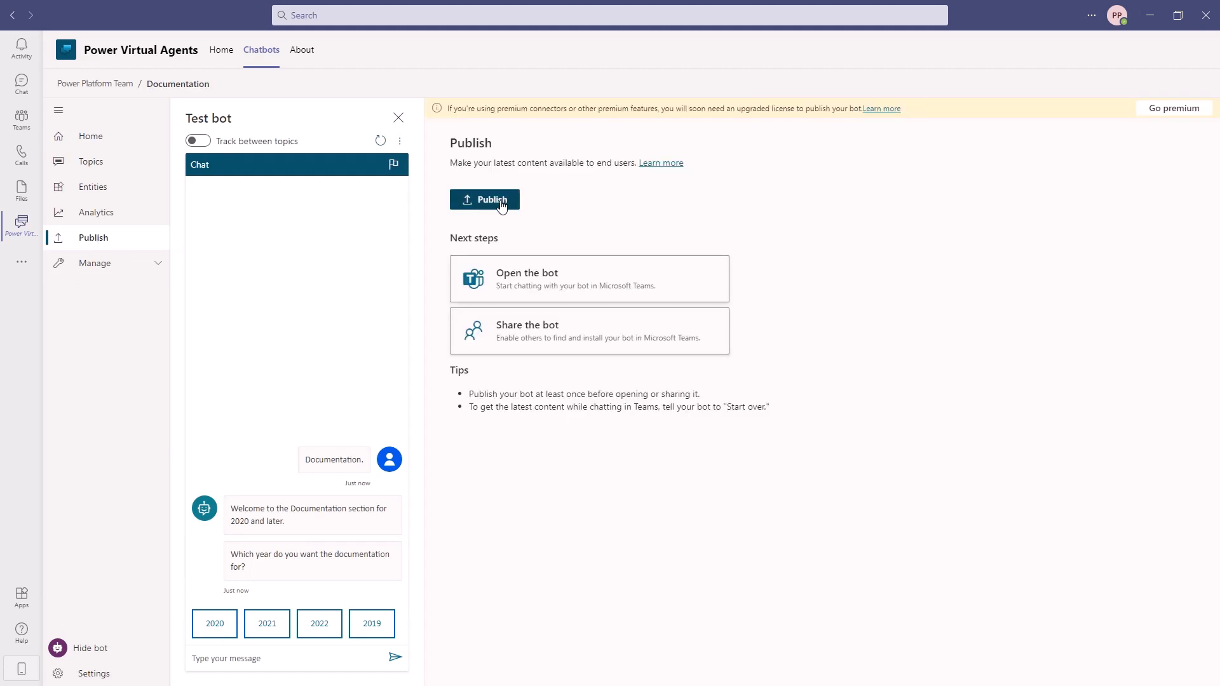
left_click(561, 341)
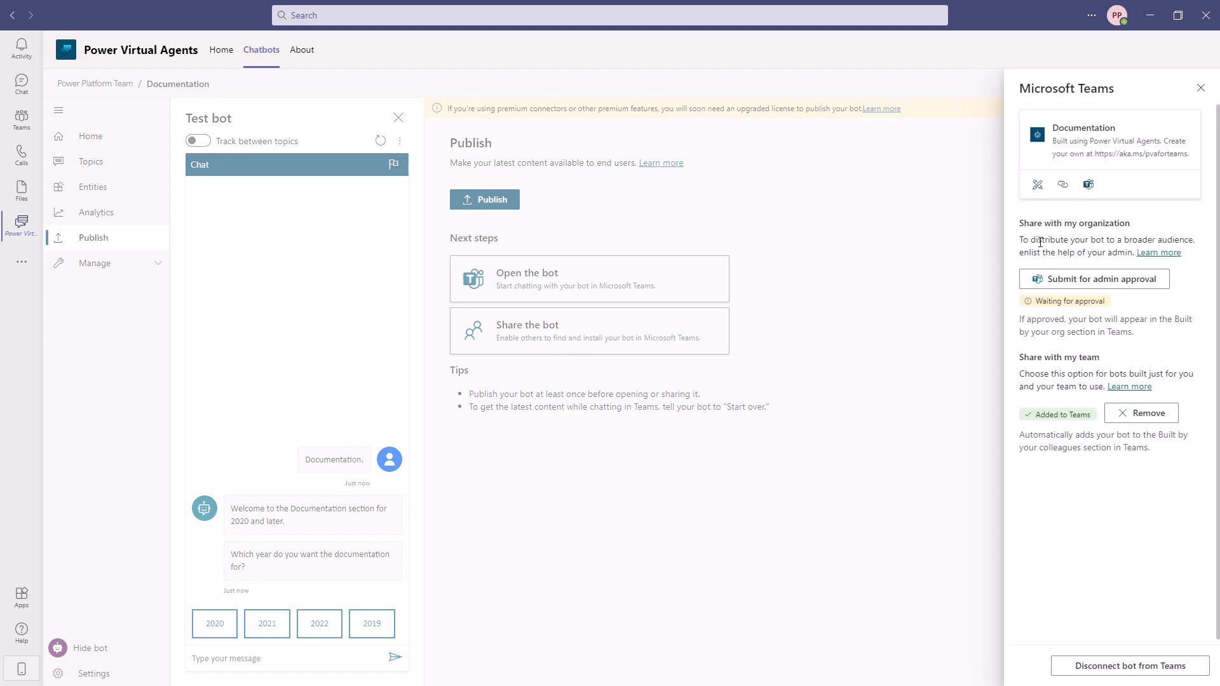
left_click_drag(1066, 223, 1131, 223)
left_click(1075, 258)
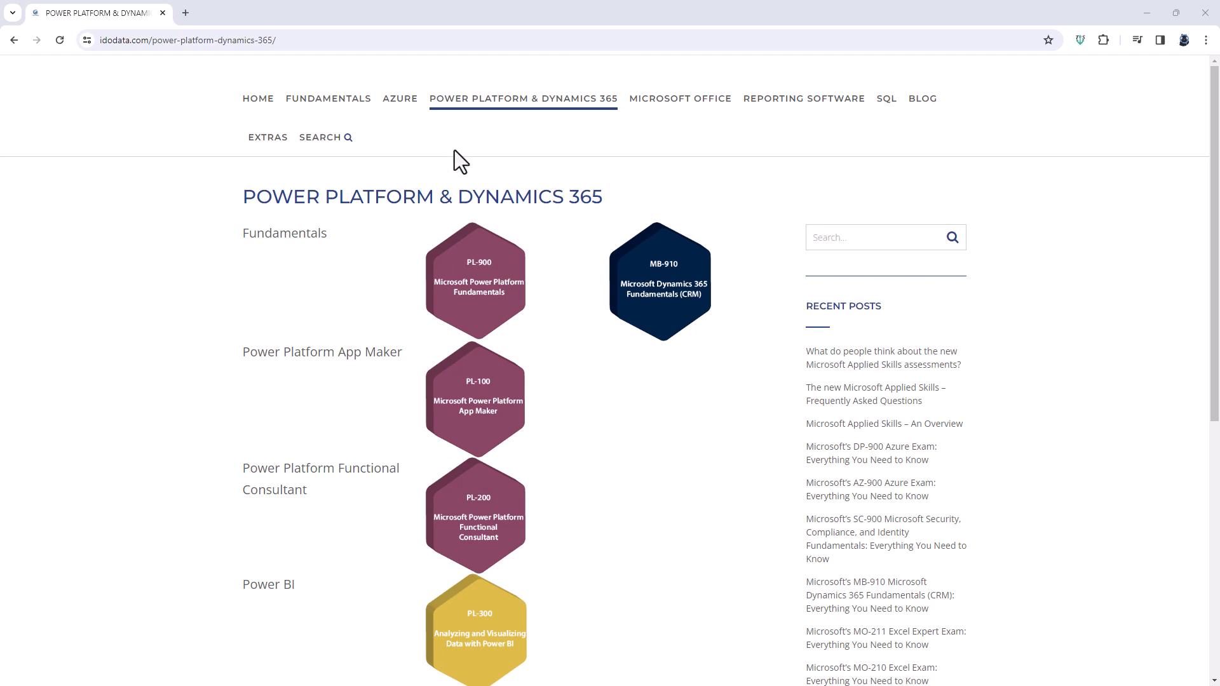
Switch to the idodata.com website in the browser and read the PL-100: Microsoft Power Platform App Maker course page
mouse_move(505, 107)
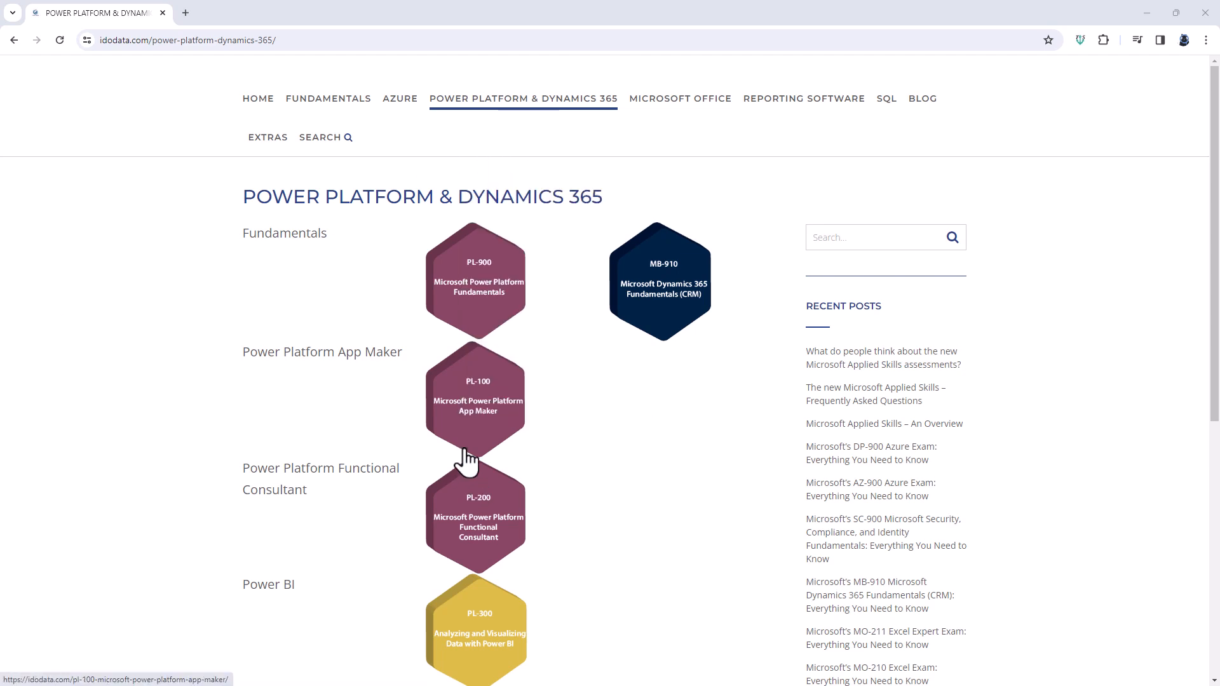
left_click(476, 409)
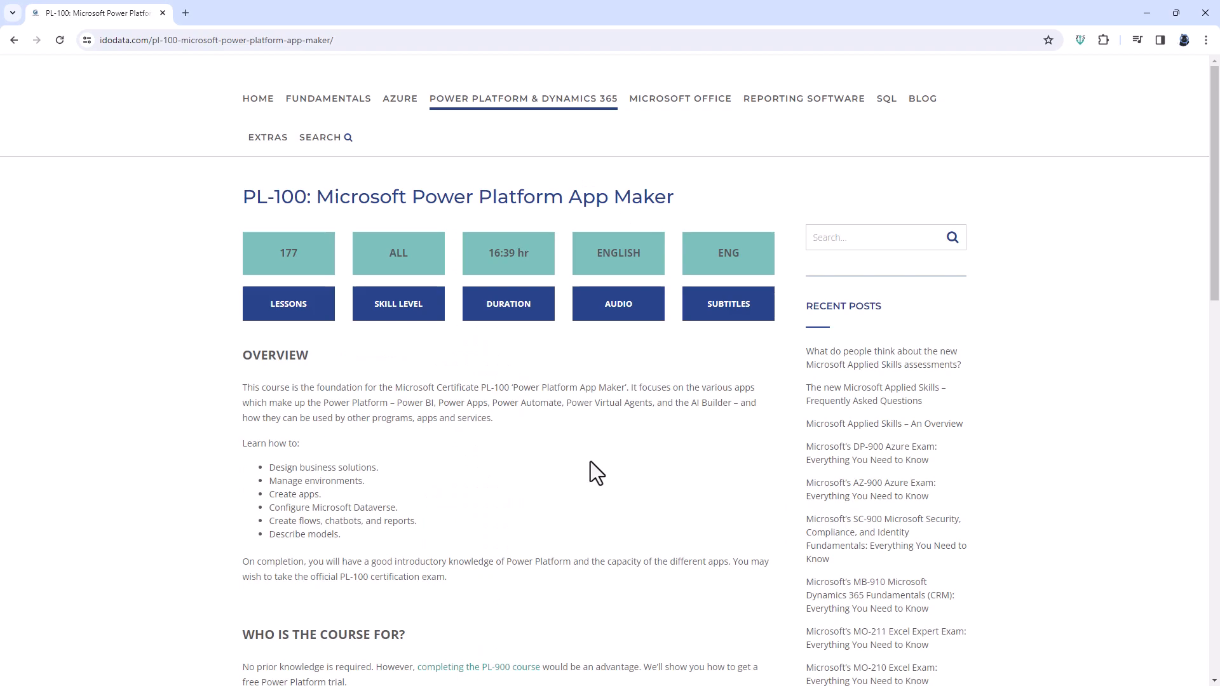
scroll(588, 464, "down", 7)
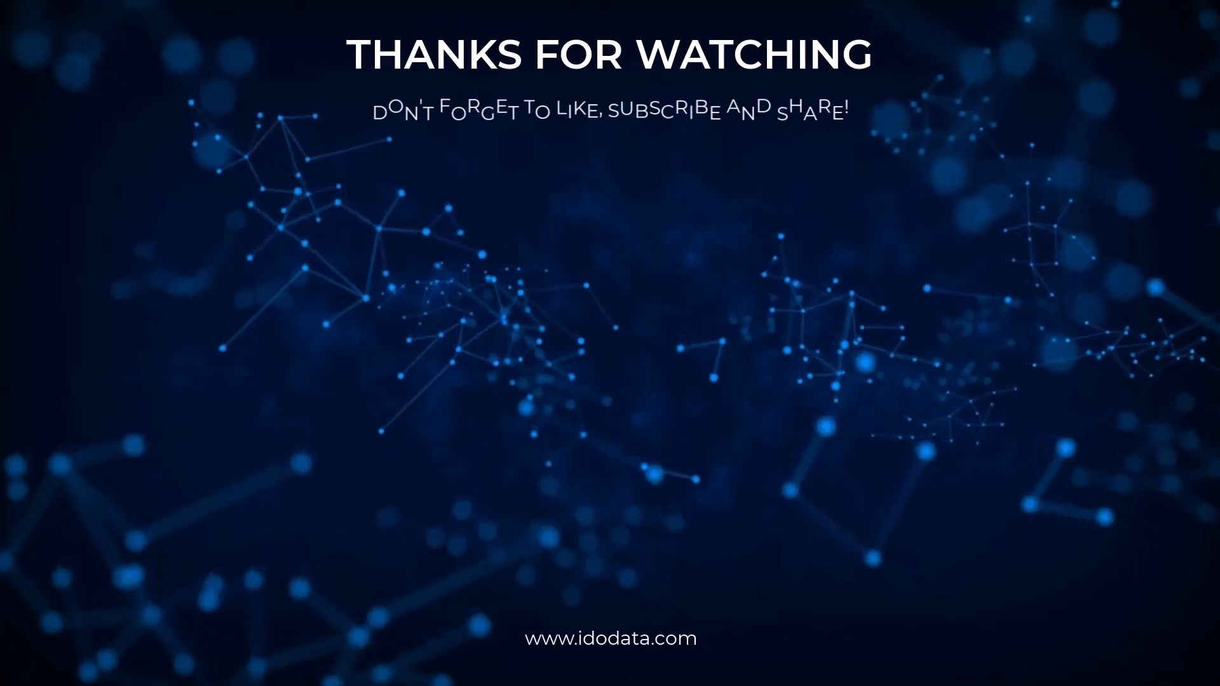